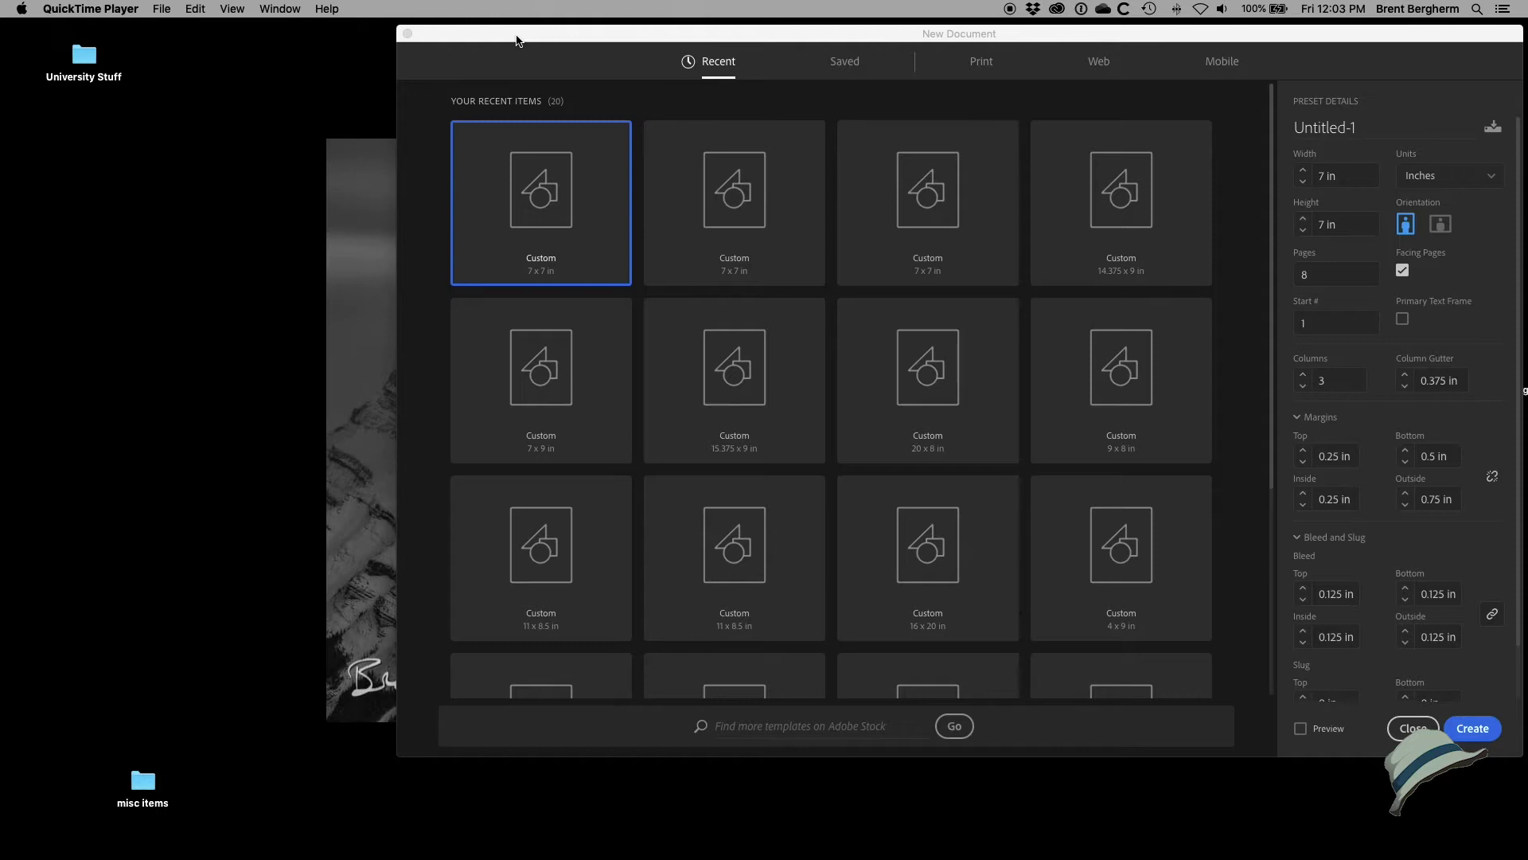
# Step: Choose the Letter print preset in landscape orientation and turn off facing pages
pyautogui.click(516, 40)
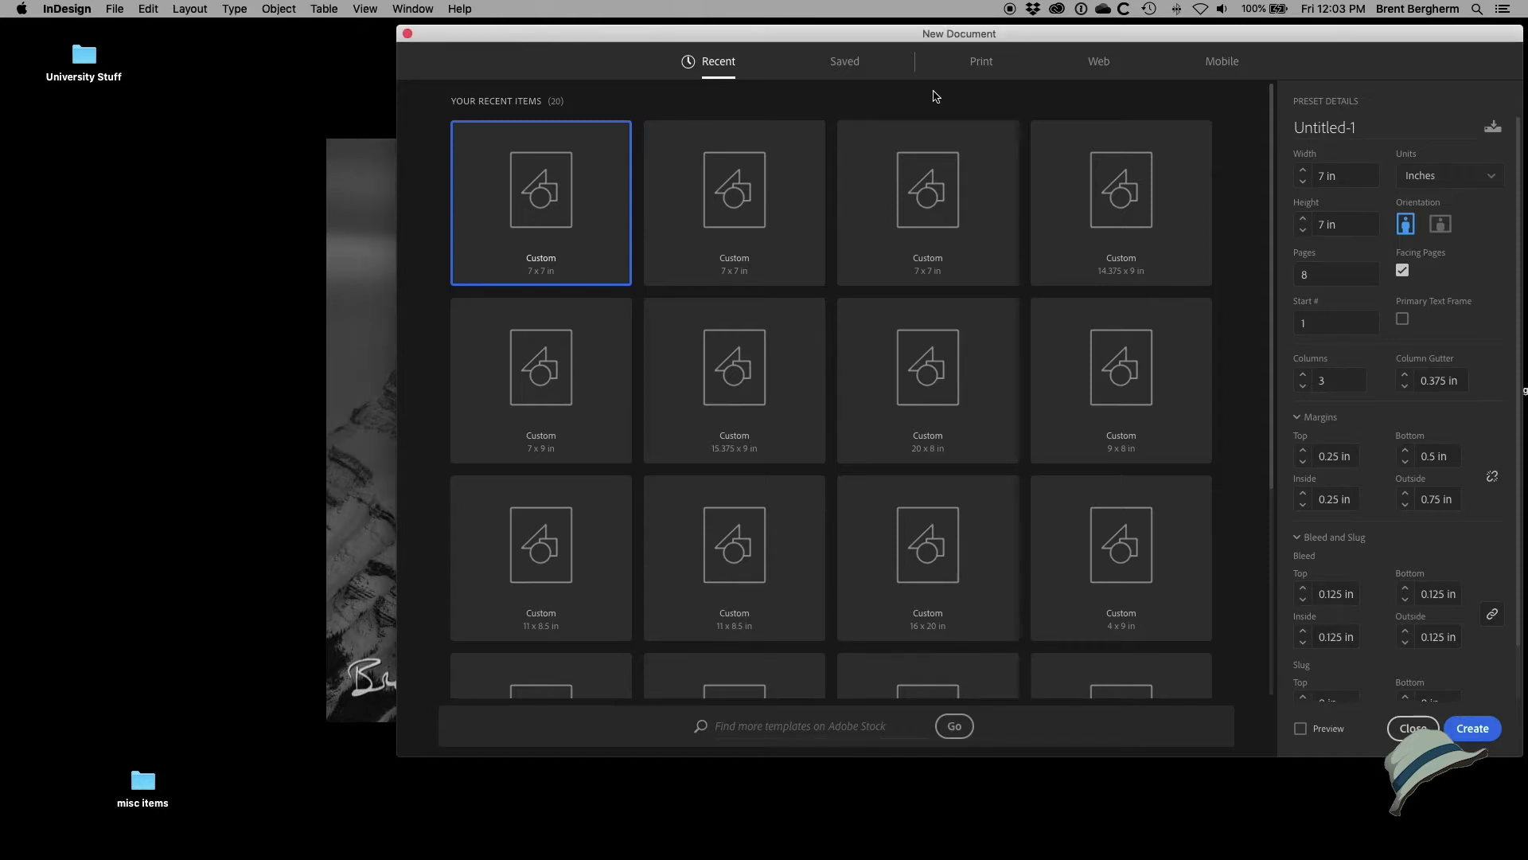
pyautogui.click(984, 63)
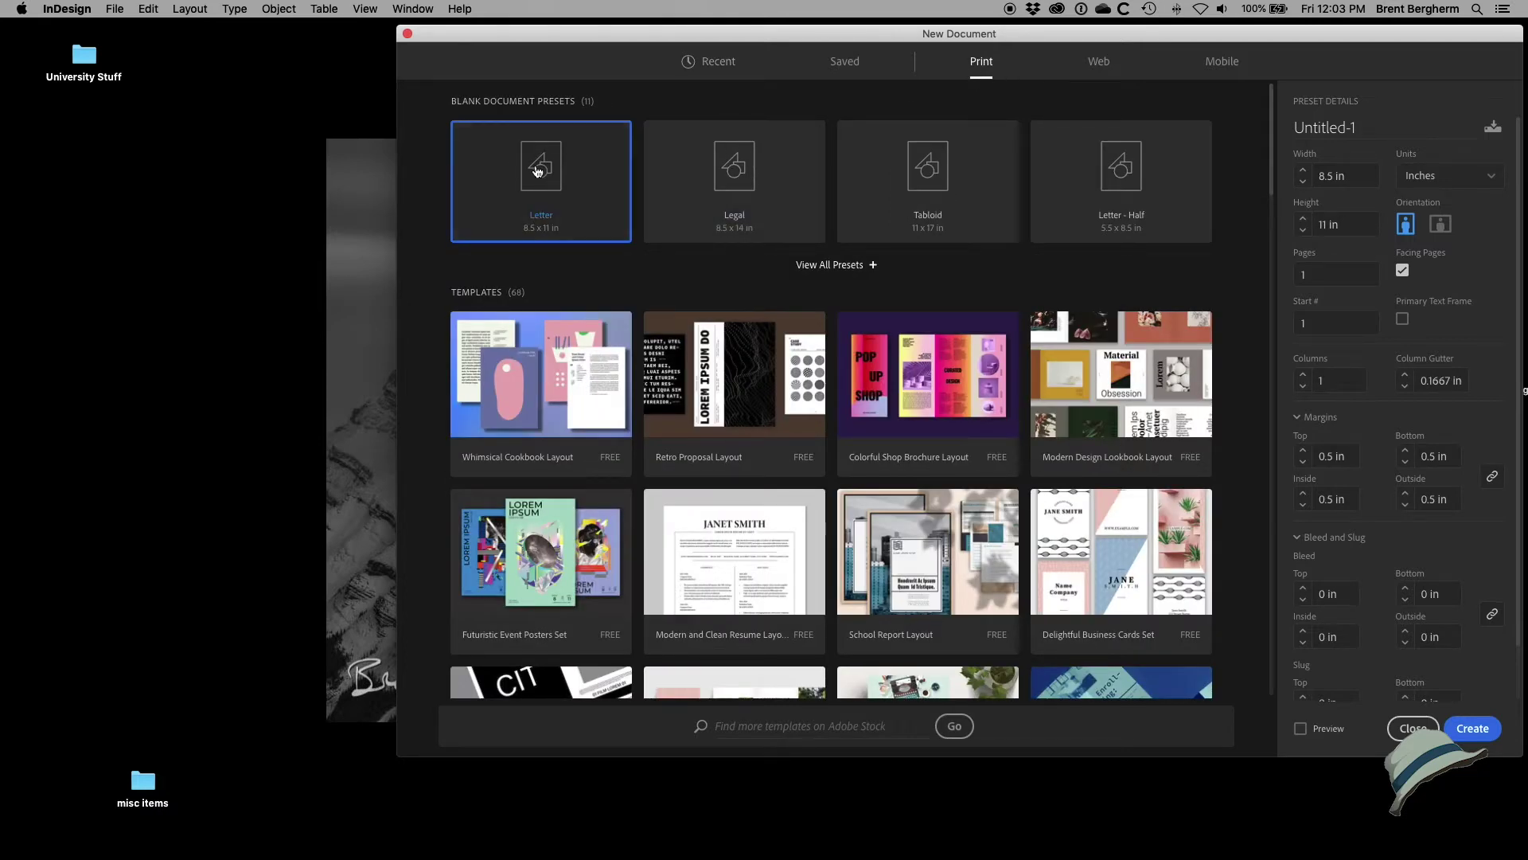
pyautogui.click(1443, 226)
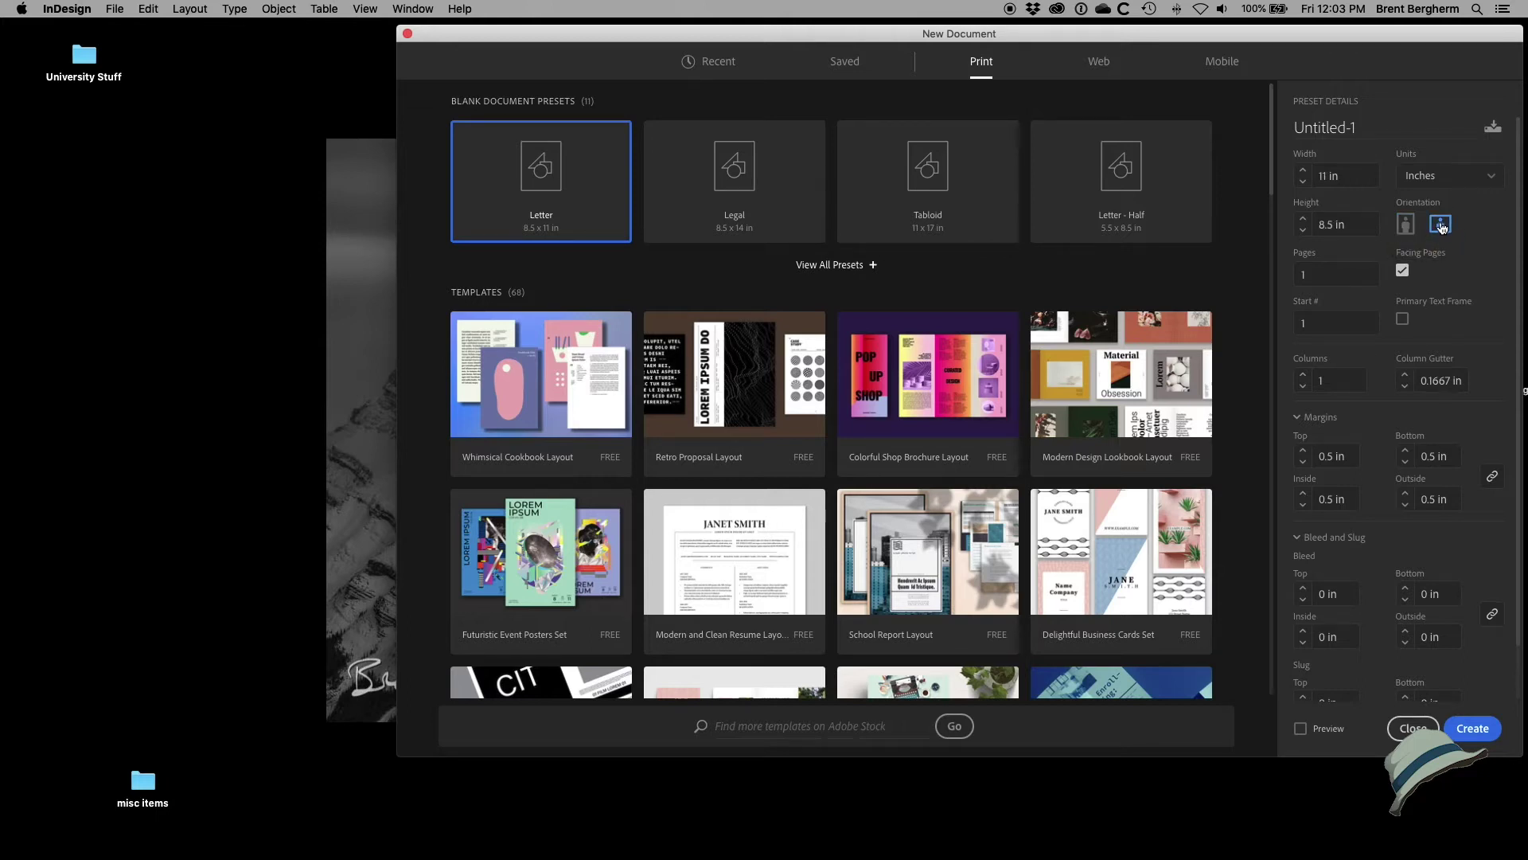
pyautogui.click(1402, 271)
# Step: Set all four margins to 0.875 in and create the document
pyautogui.click(1303, 451)
pyautogui.click(1303, 450)
pyautogui.click(1303, 450)
pyautogui.click(1303, 451)
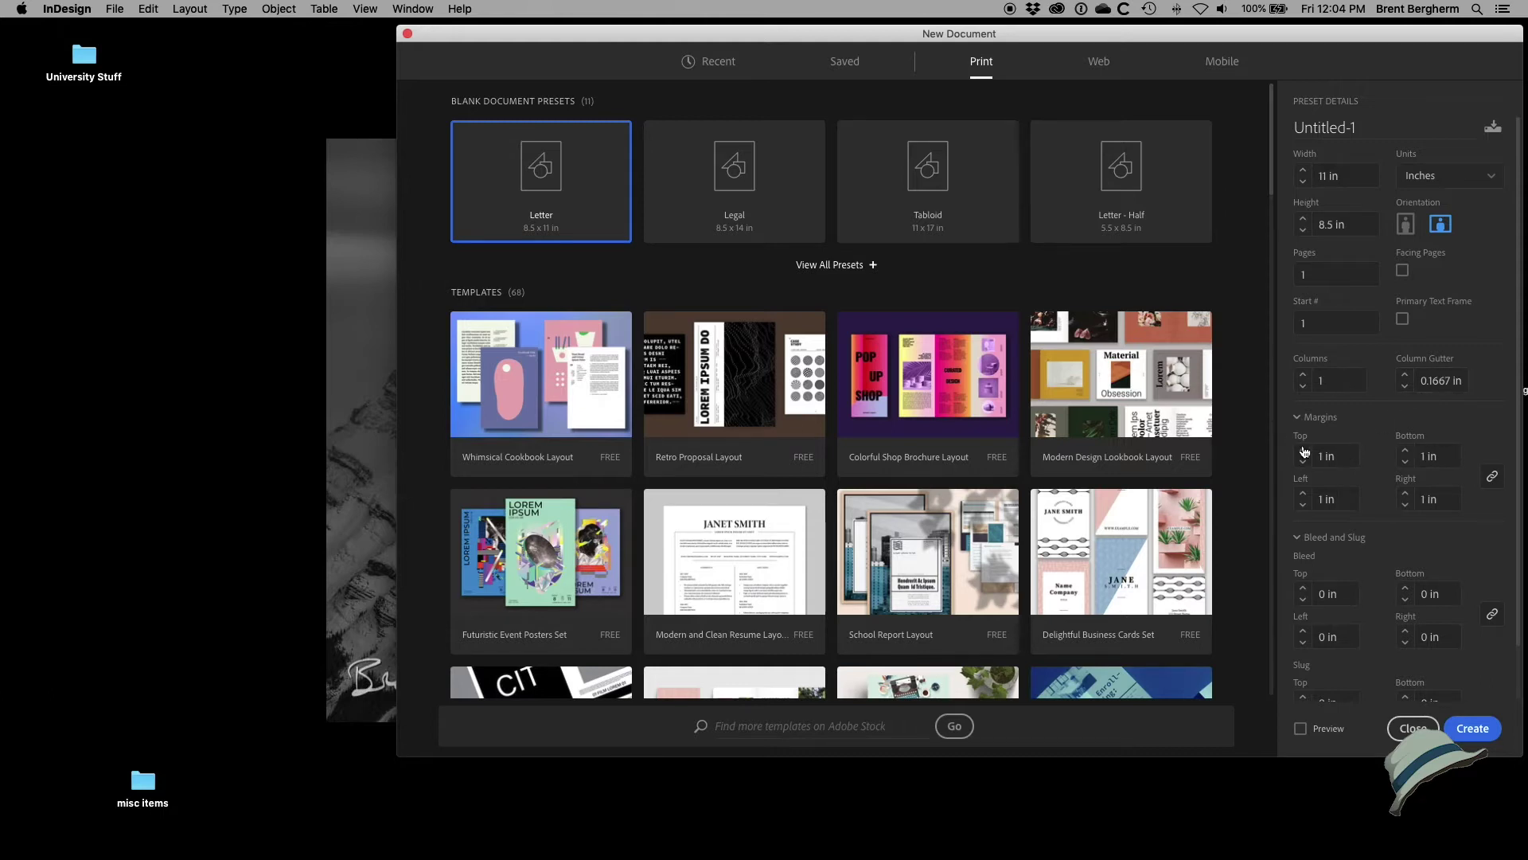
pyautogui.click(1303, 462)
pyautogui.scroll(-2, 1306, 582)
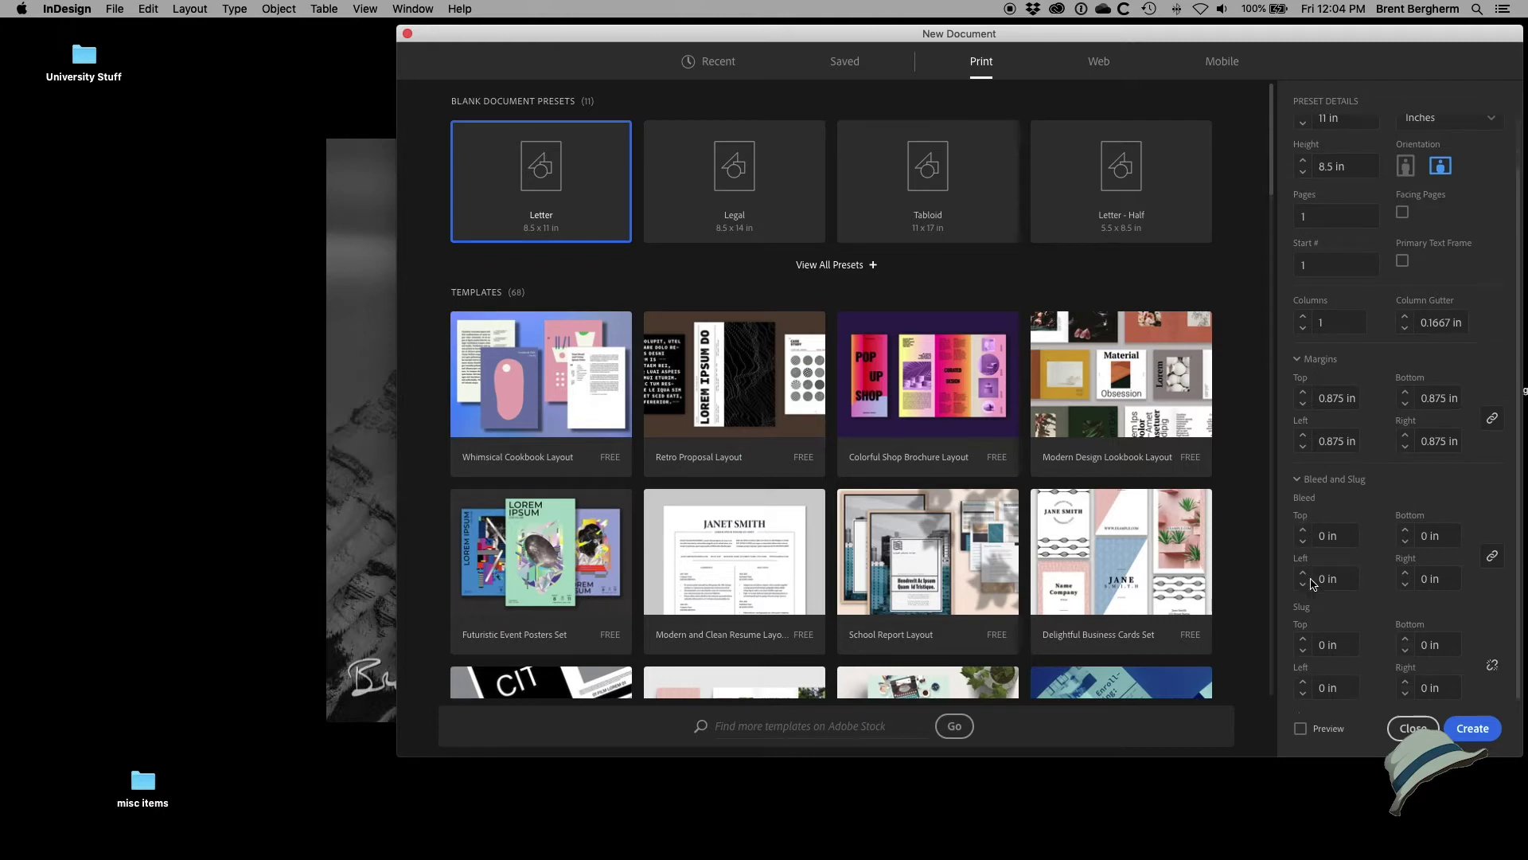
pyautogui.click(1298, 479)
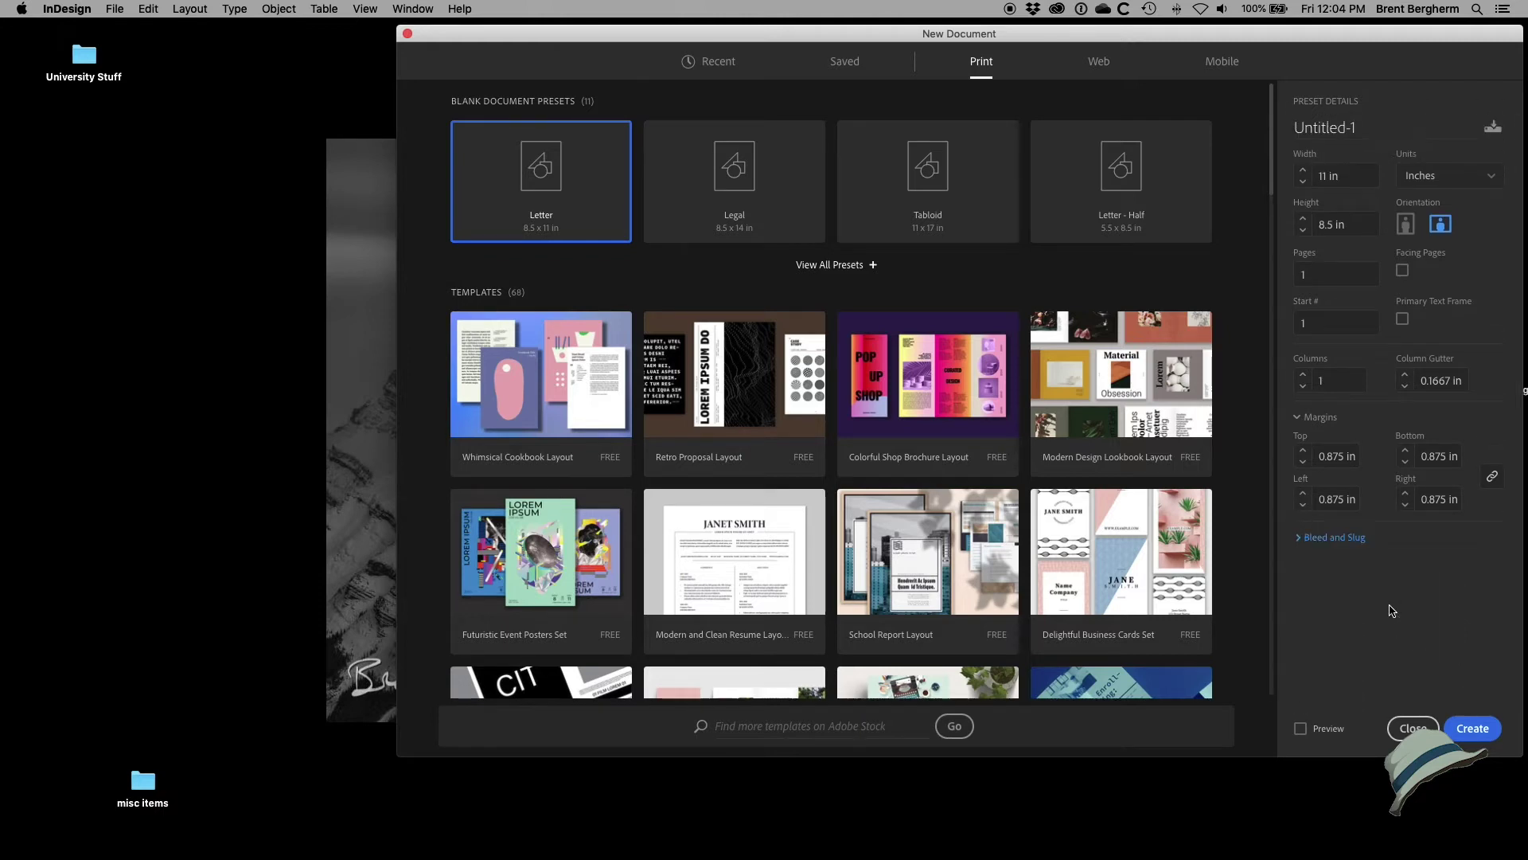
pyautogui.click(1469, 730)
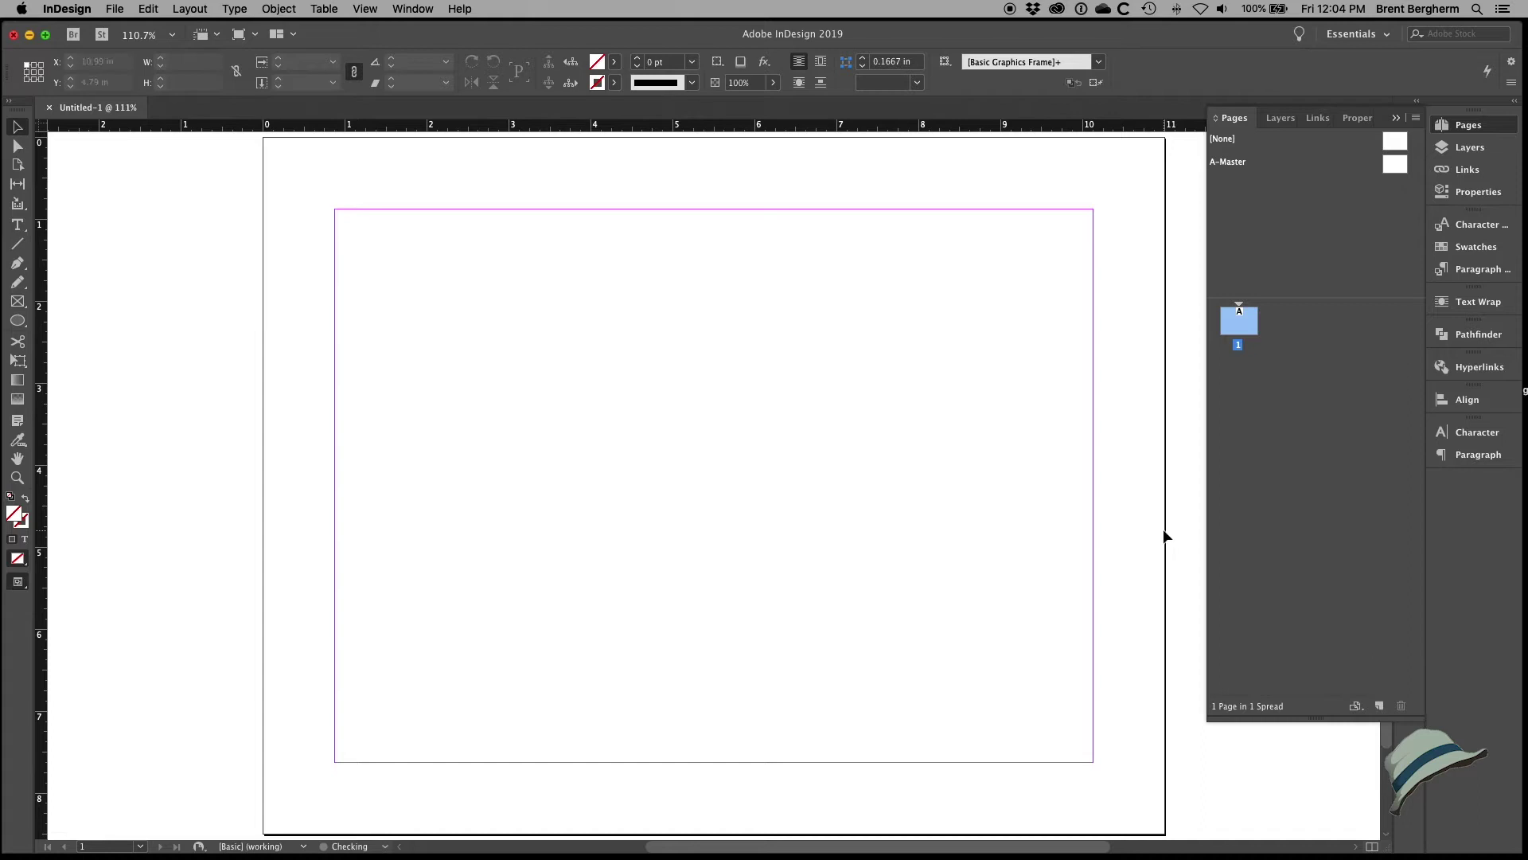
# Step: Open the A-Master page and place the waterfall photo about 2.9 in wide, centered against the top margin
pyautogui.doubleClick(1394, 164)
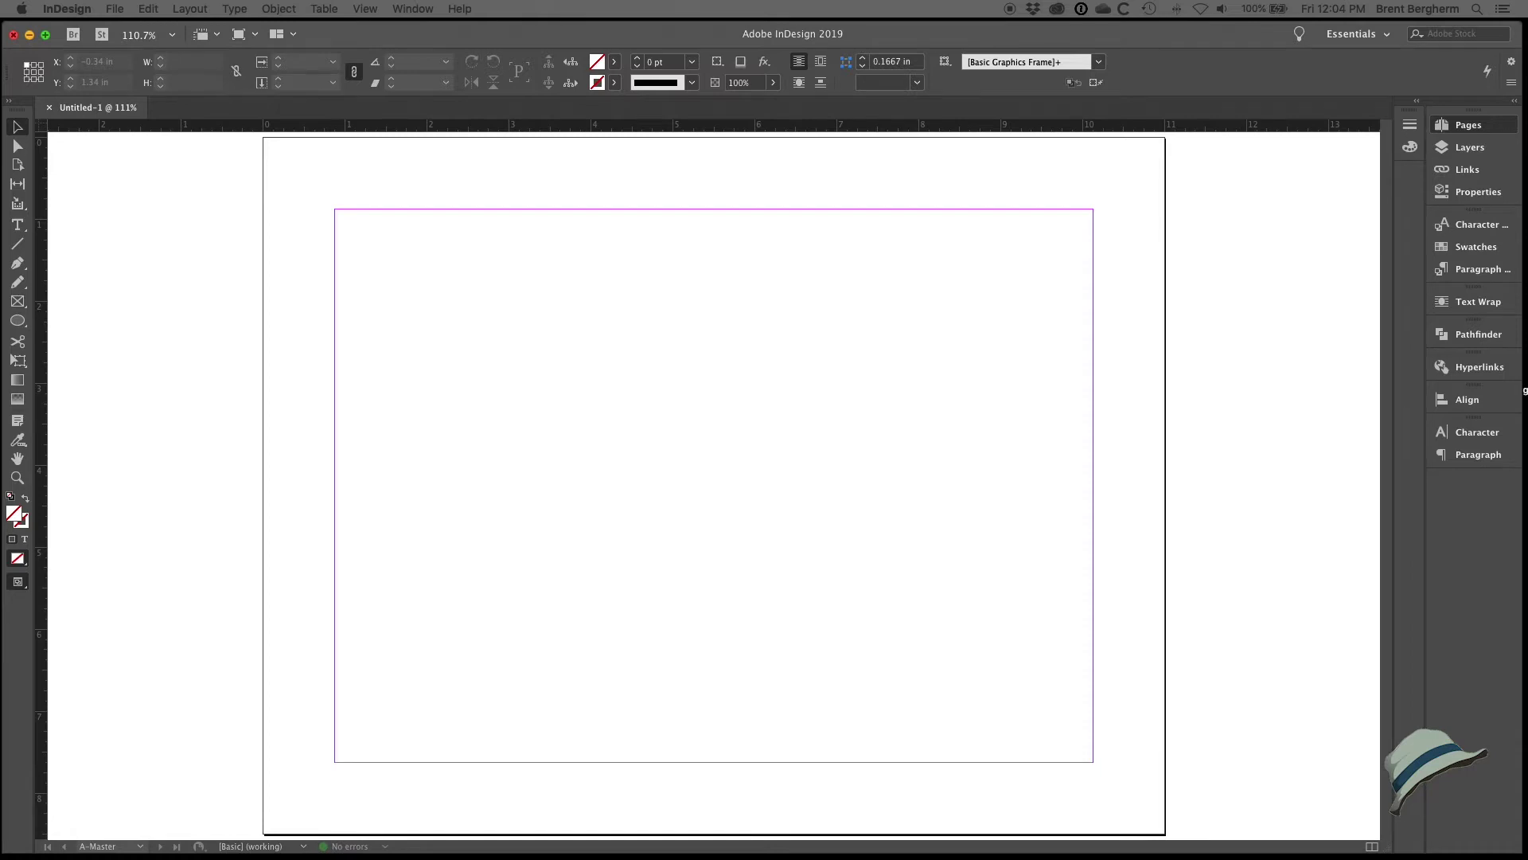
pyautogui.click(529, 257)
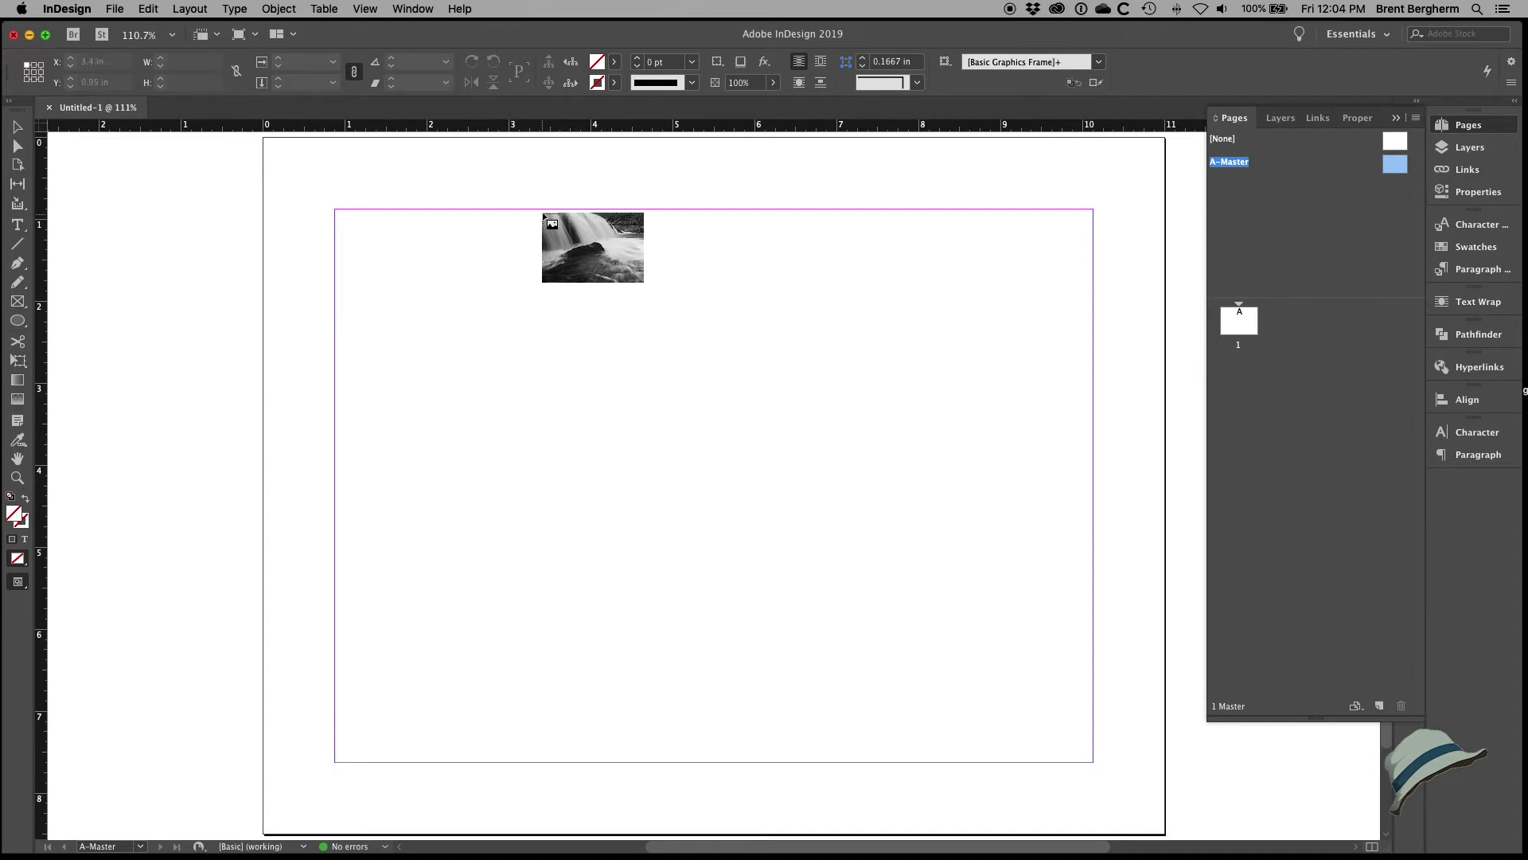
pyautogui.moveTo(543, 209); pyautogui.dragTo(784, 376)
pyautogui.moveTo(625, 341); pyautogui.dragTo(676, 340)
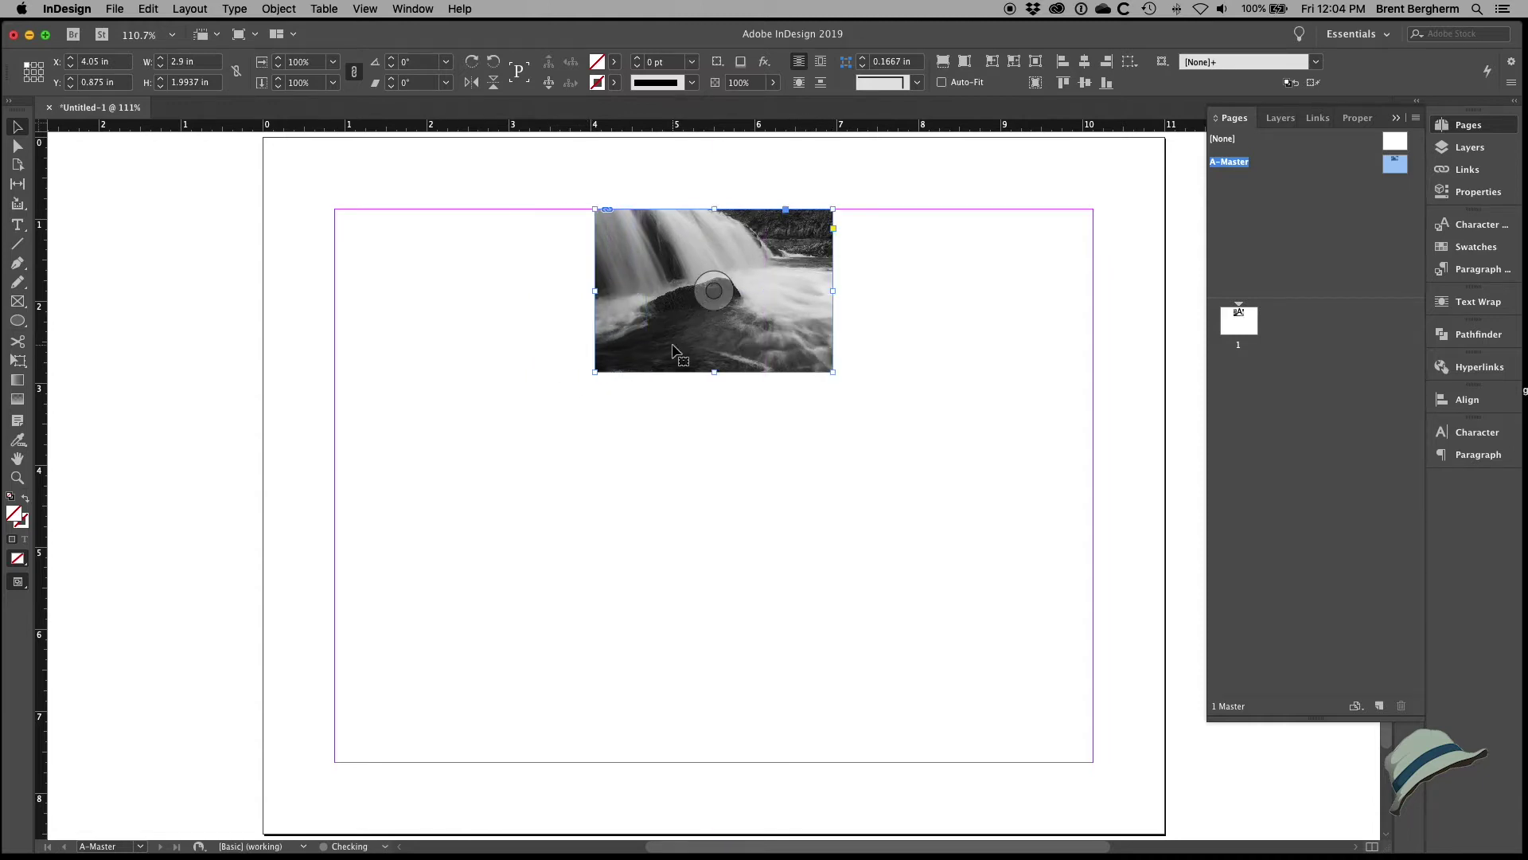
# Step: Check the Smart Guides setting among the grid and guide options
pyautogui.click(368, 10)
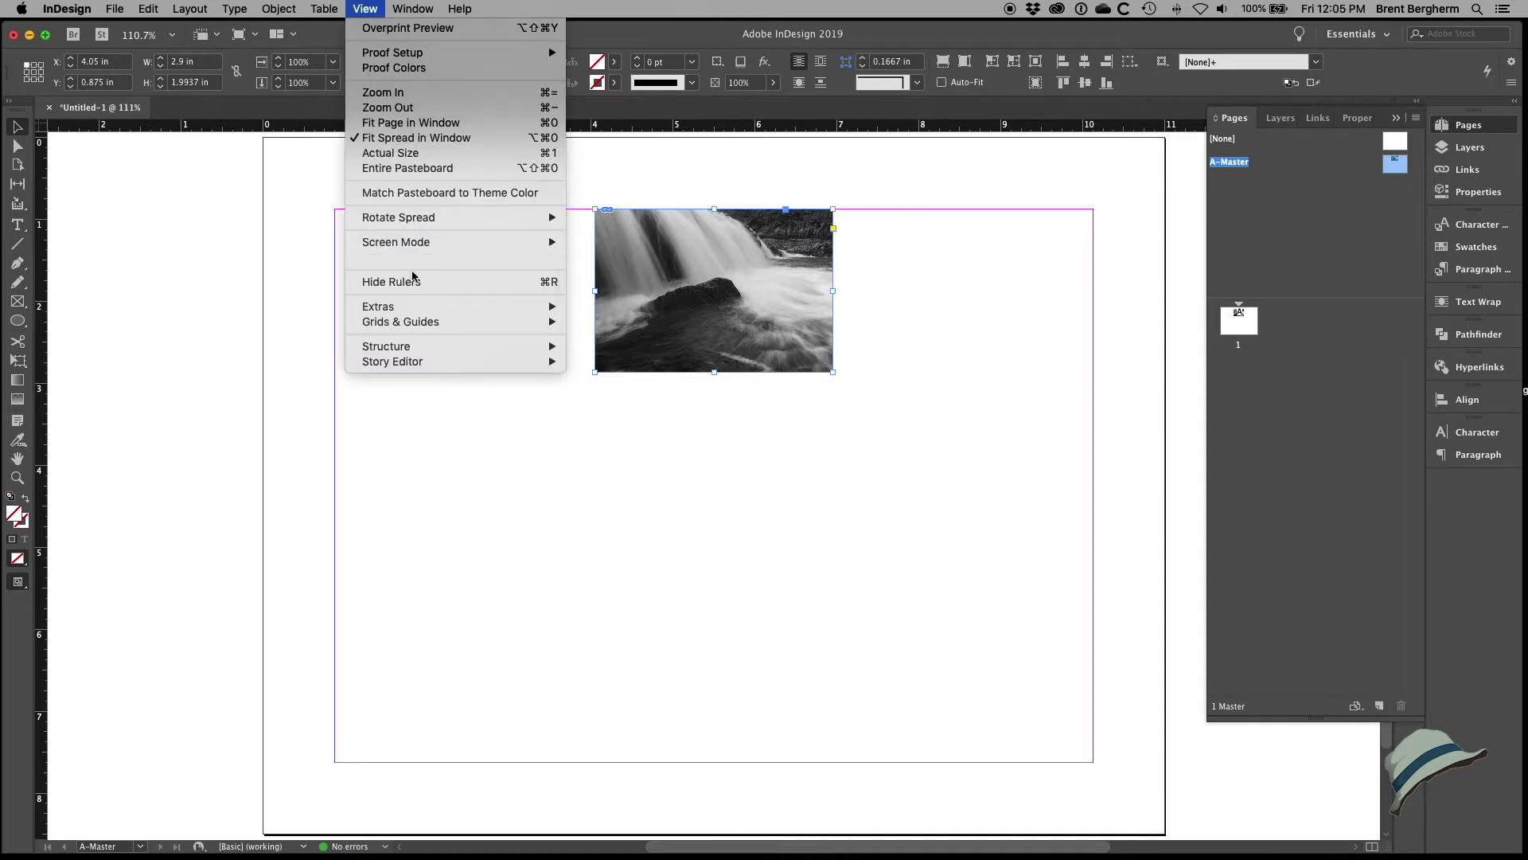
pyautogui.moveTo(412, 309)
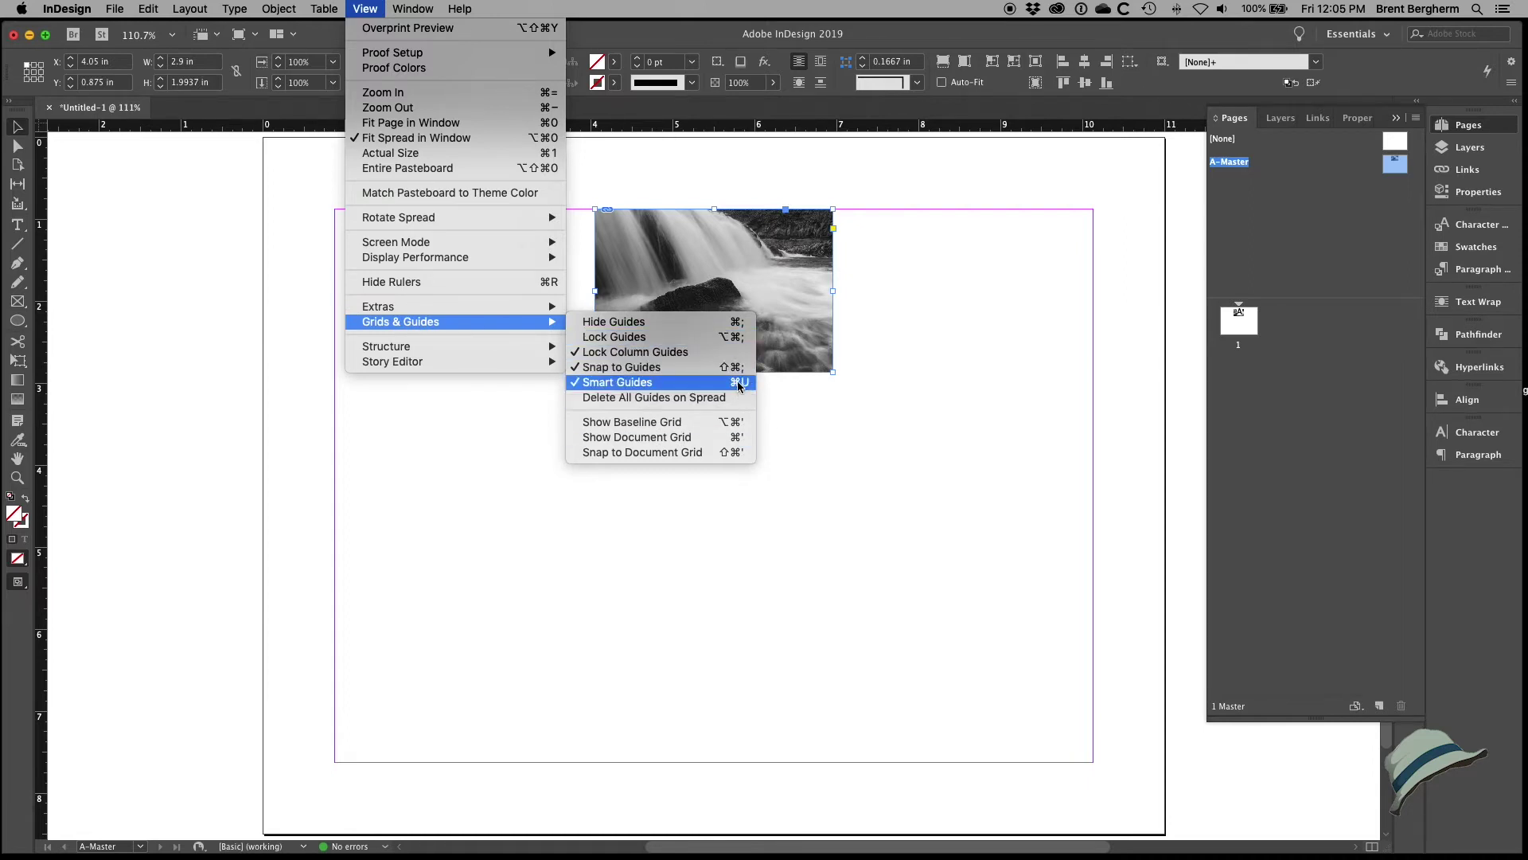
pyautogui.click(788, 409)
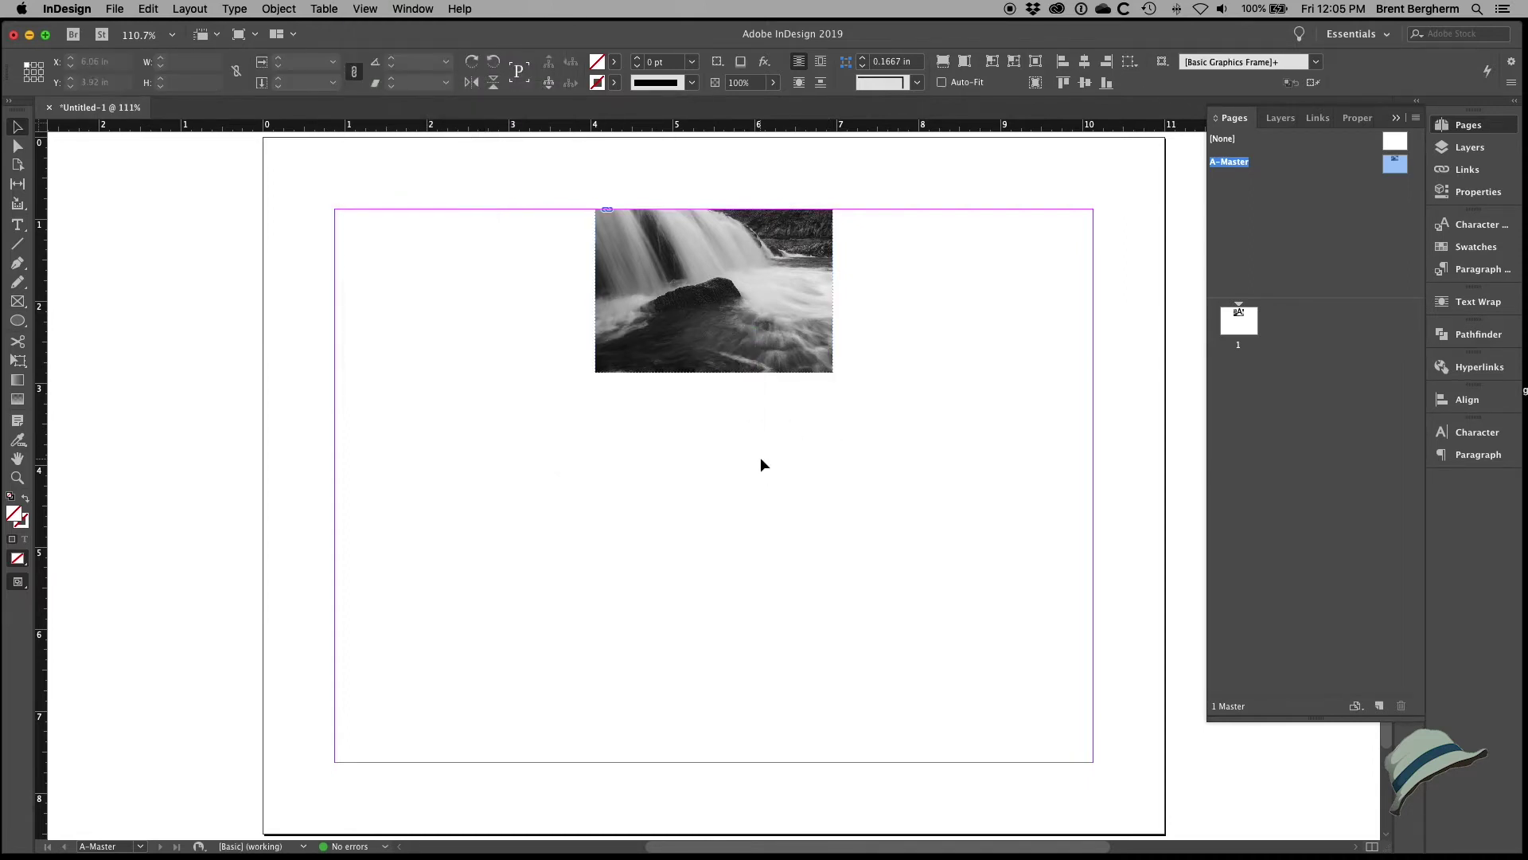
# Step: Set the photo frame's width to 3 in from its top-center reference point and fill the frame proportionally
pyautogui.click(668, 311)
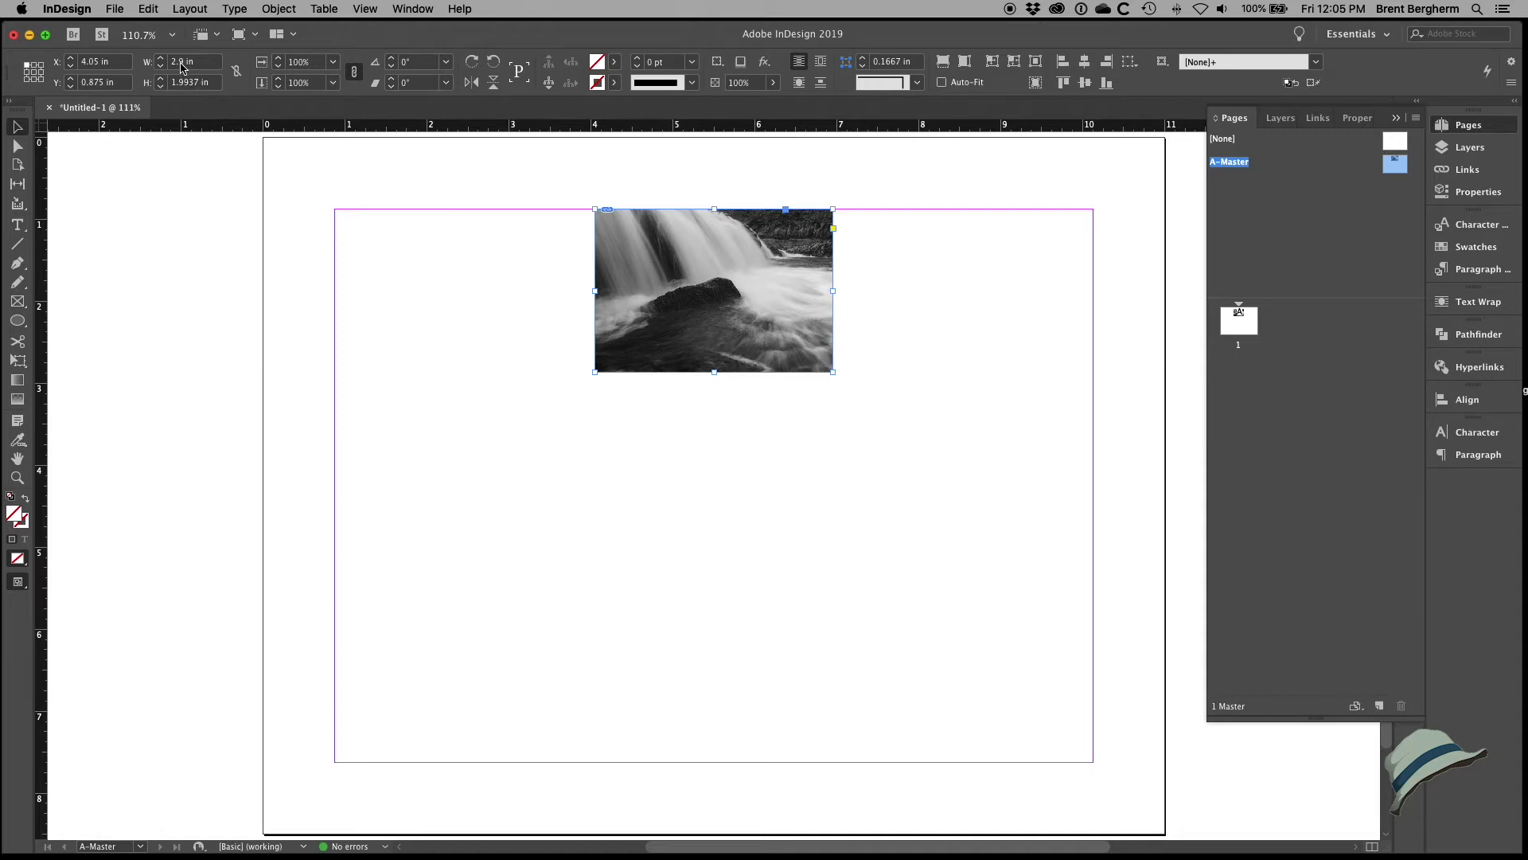
pyautogui.click(35, 63)
pyautogui.click(165, 62)
pyautogui.write('3')
pyautogui.press('Return')
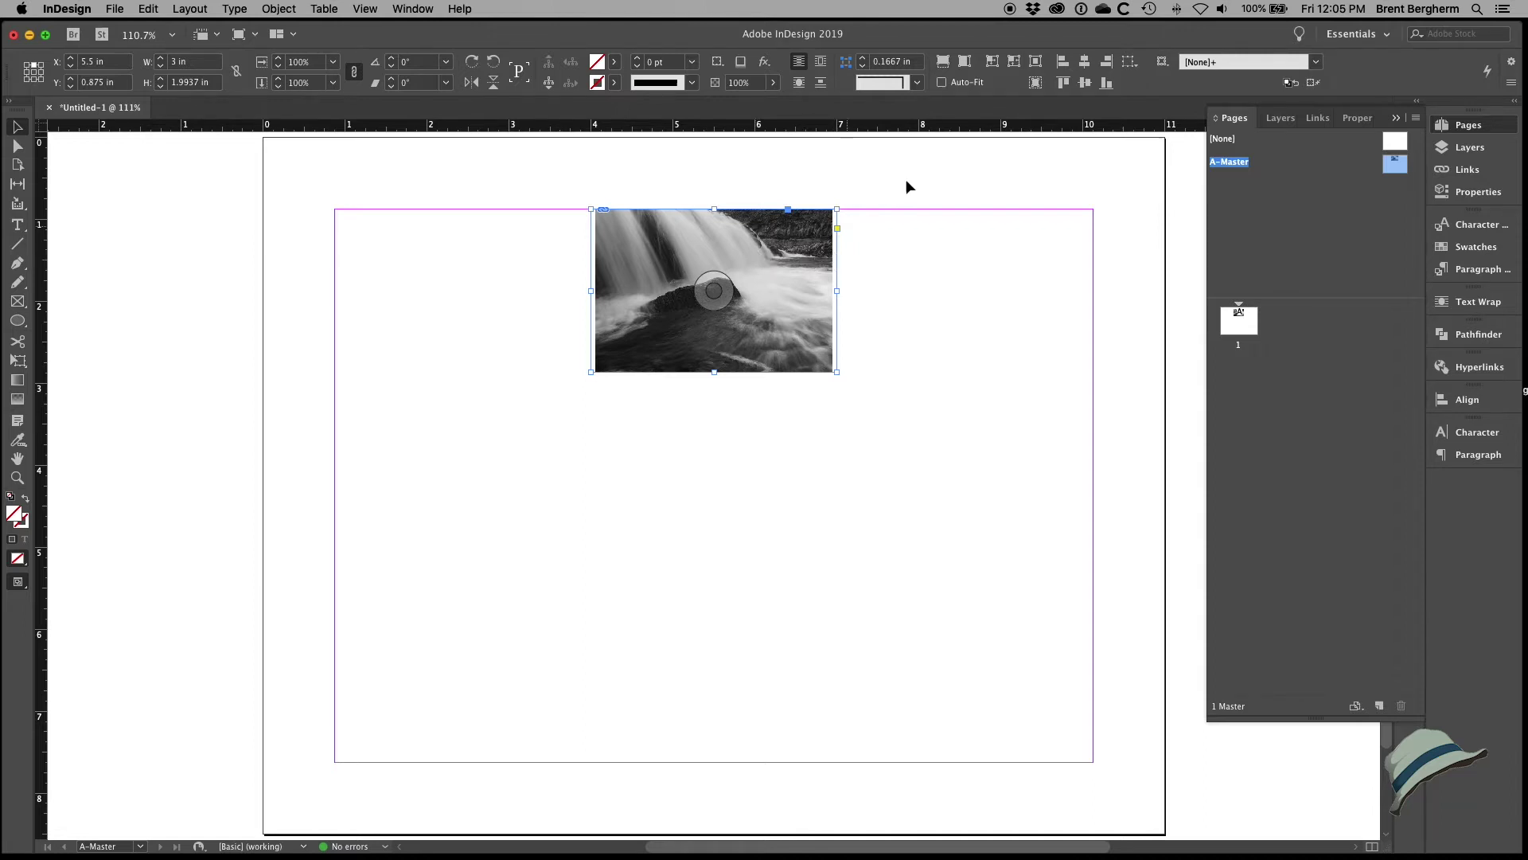
pyautogui.click(943, 63)
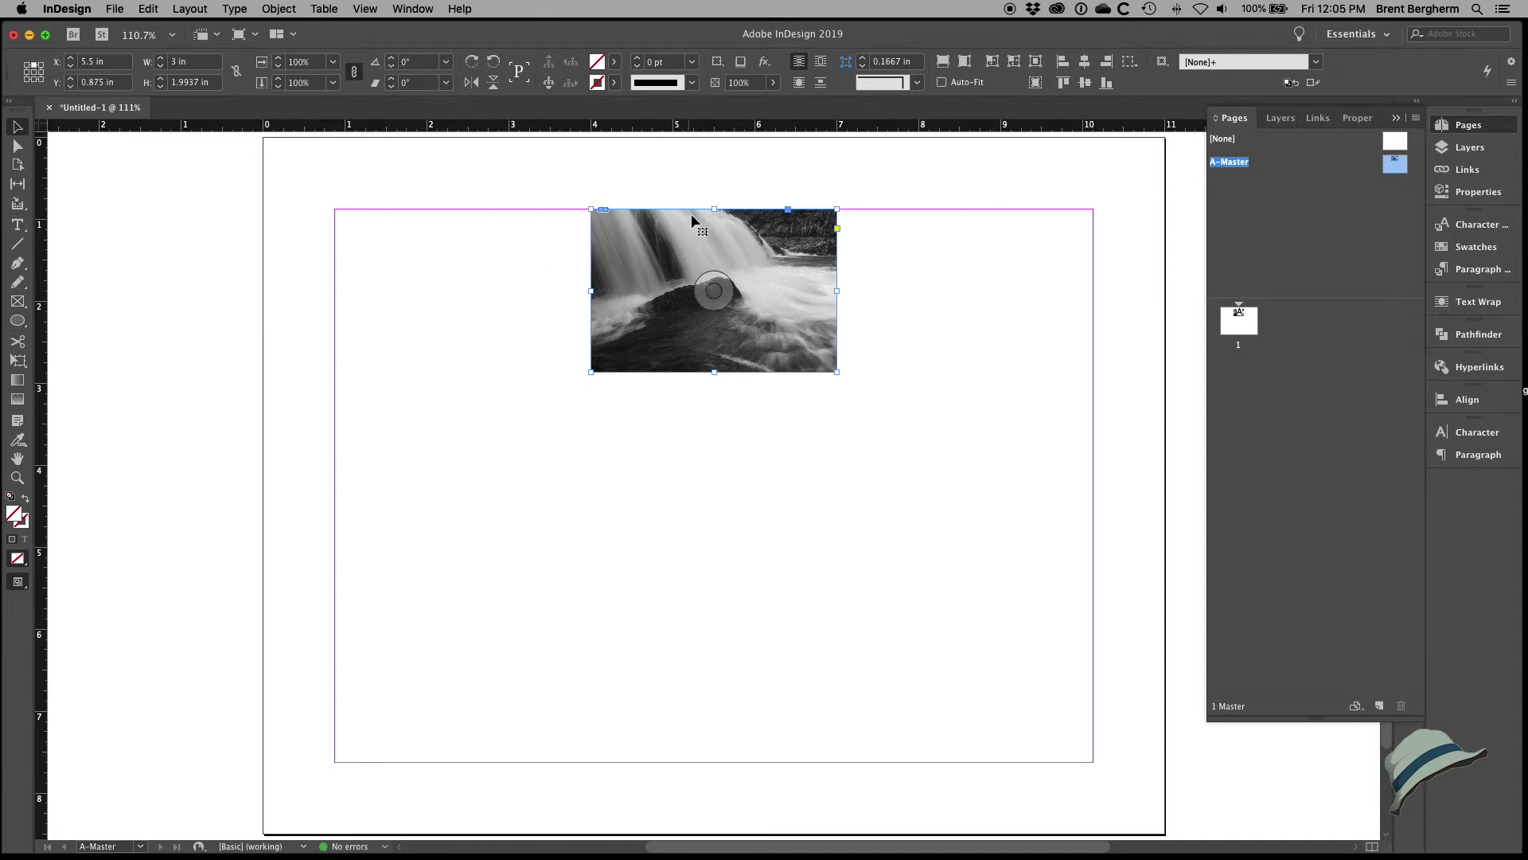
# Step: Fit the frame to the photo content and realign it with the top margin
pyautogui.click(714, 290)
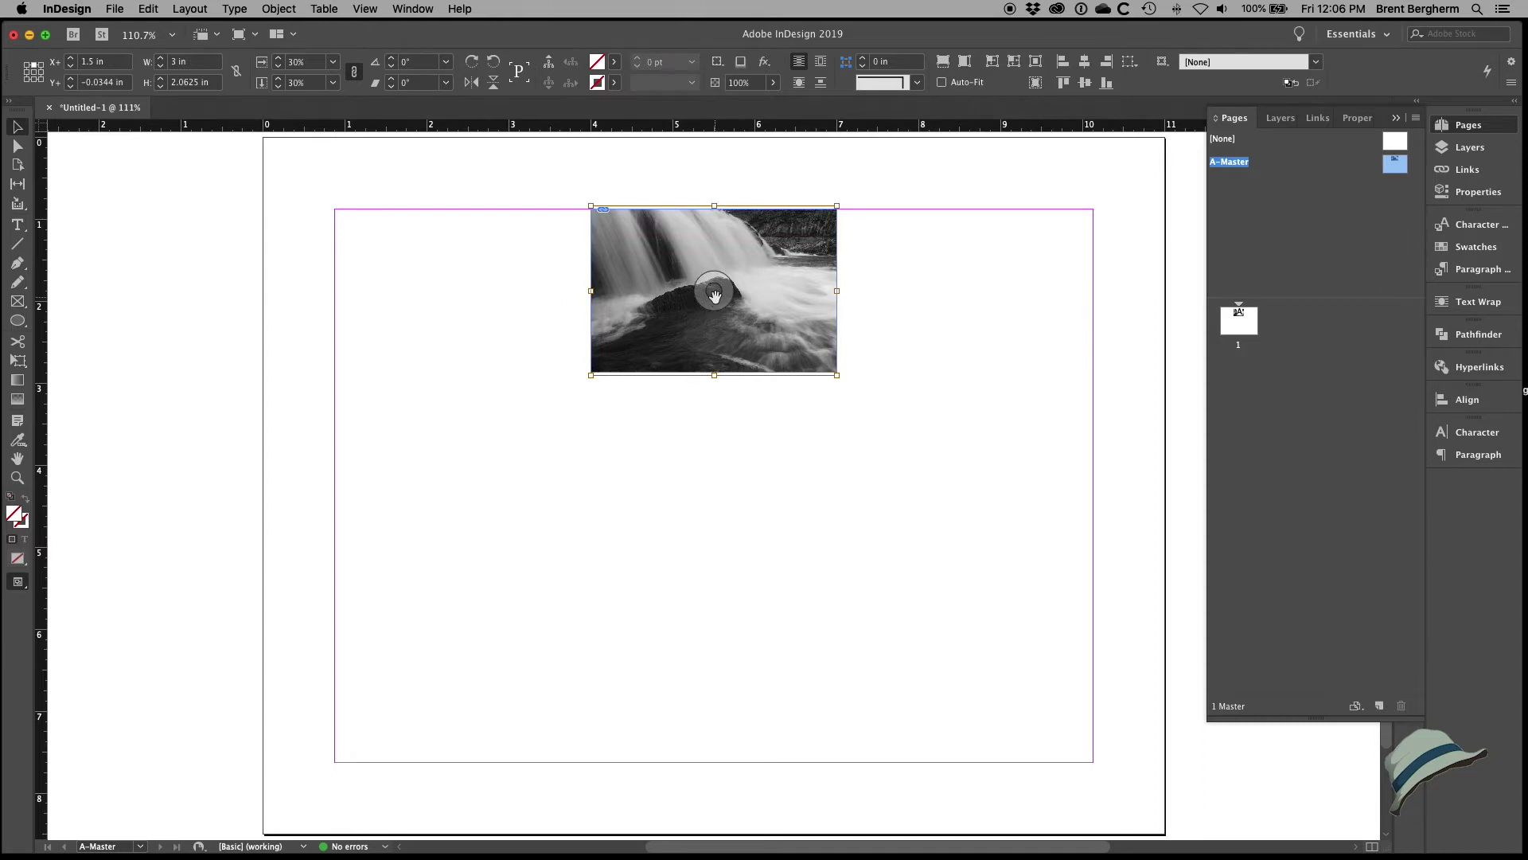
pyautogui.click(1013, 62)
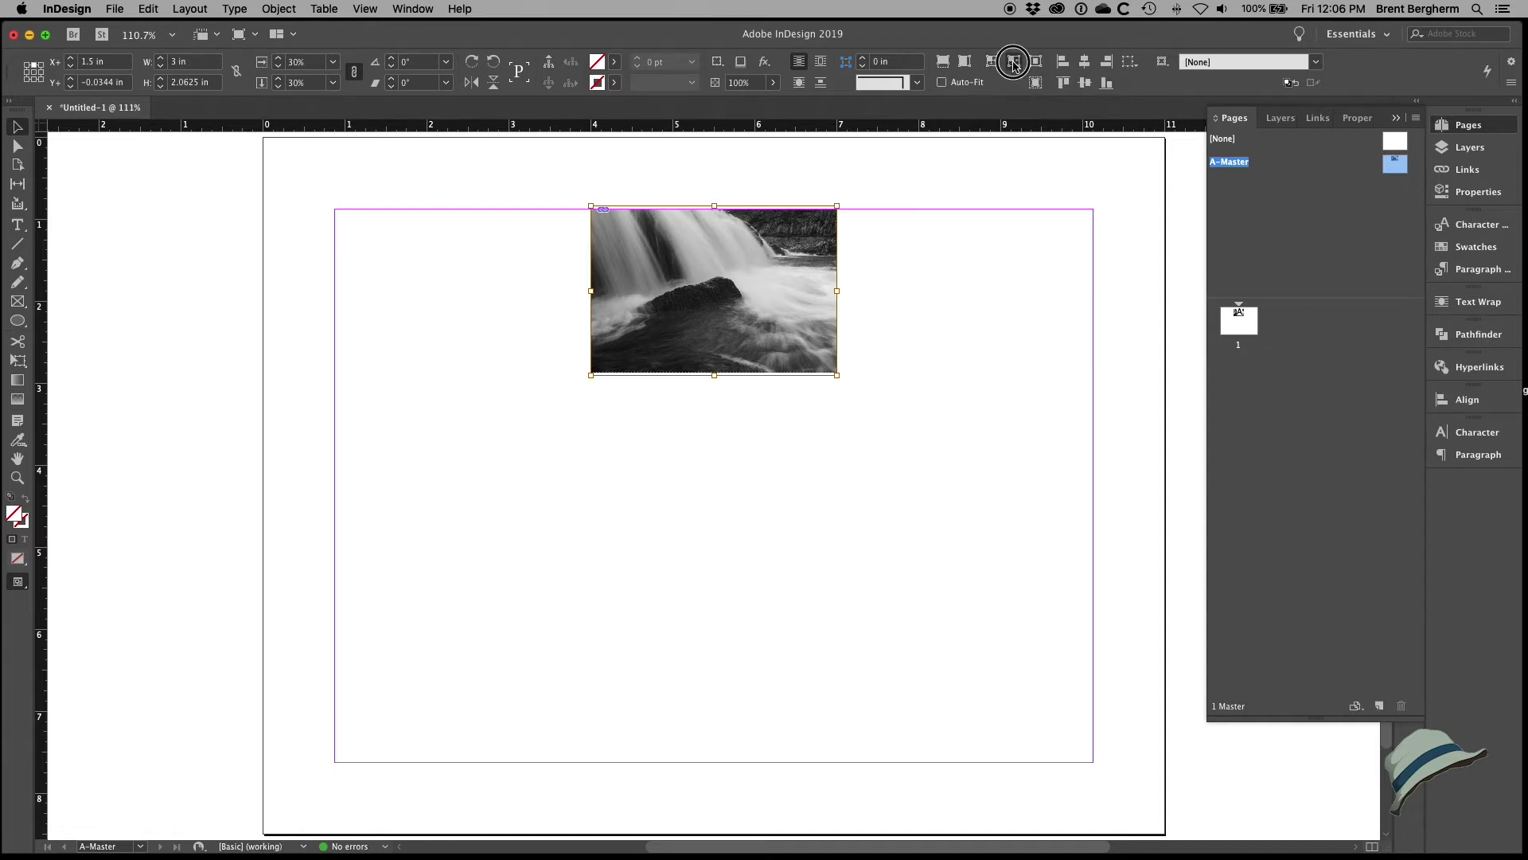
pyautogui.click(986, 304)
pyautogui.moveTo(805, 265); pyautogui.dragTo(800, 280)
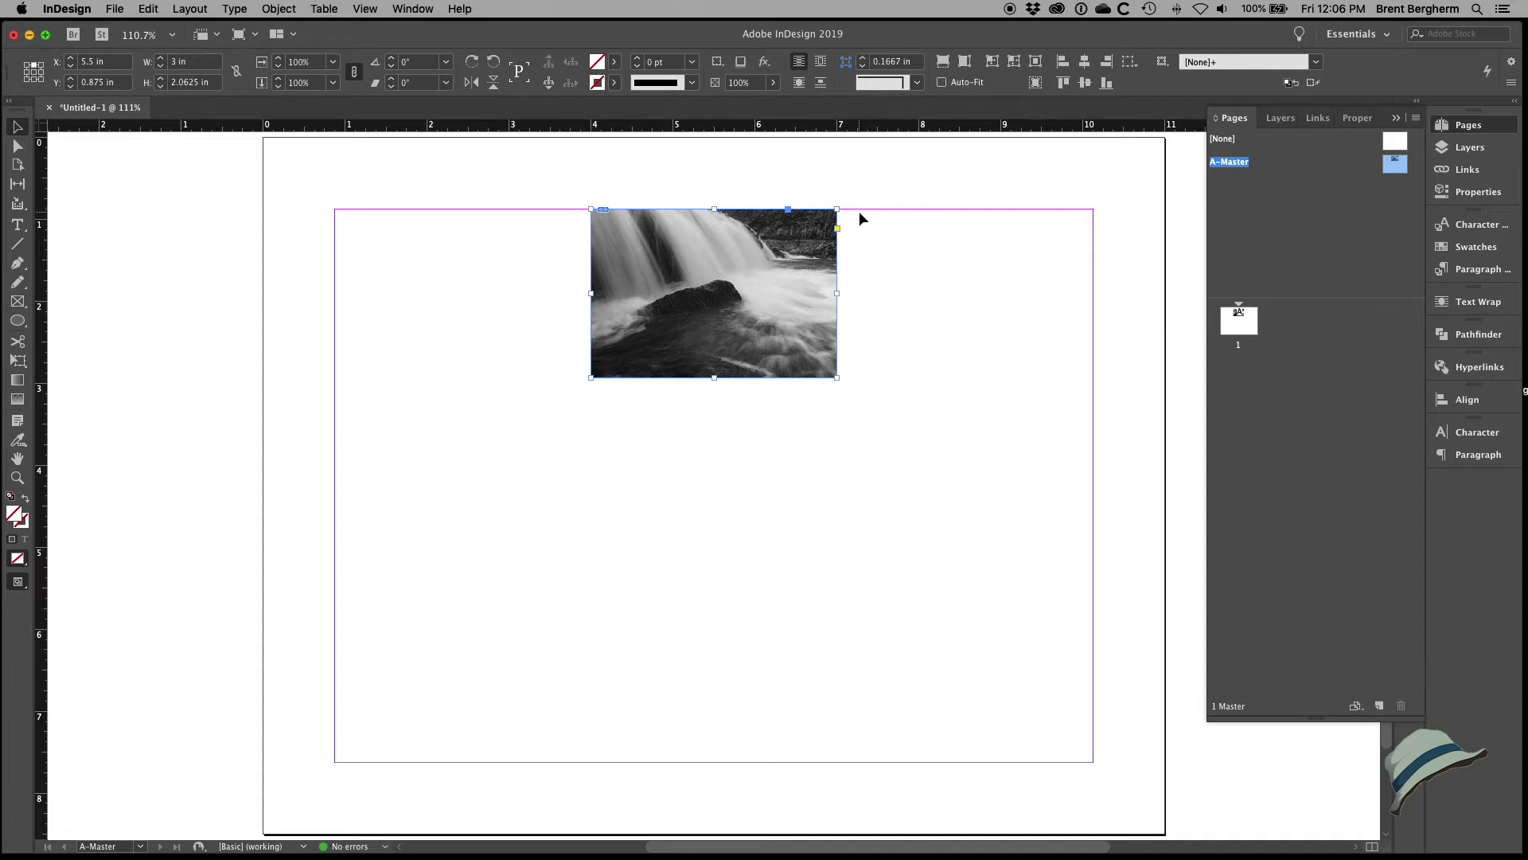
# Step: Add a margin-wide text frame about 1.96 in high below the photo, with centered lines "Photograph Title" and "Story about the photograph"
pyautogui.click(18, 224)
pyautogui.moveTo(337, 404); pyautogui.dragTo(1096, 563)
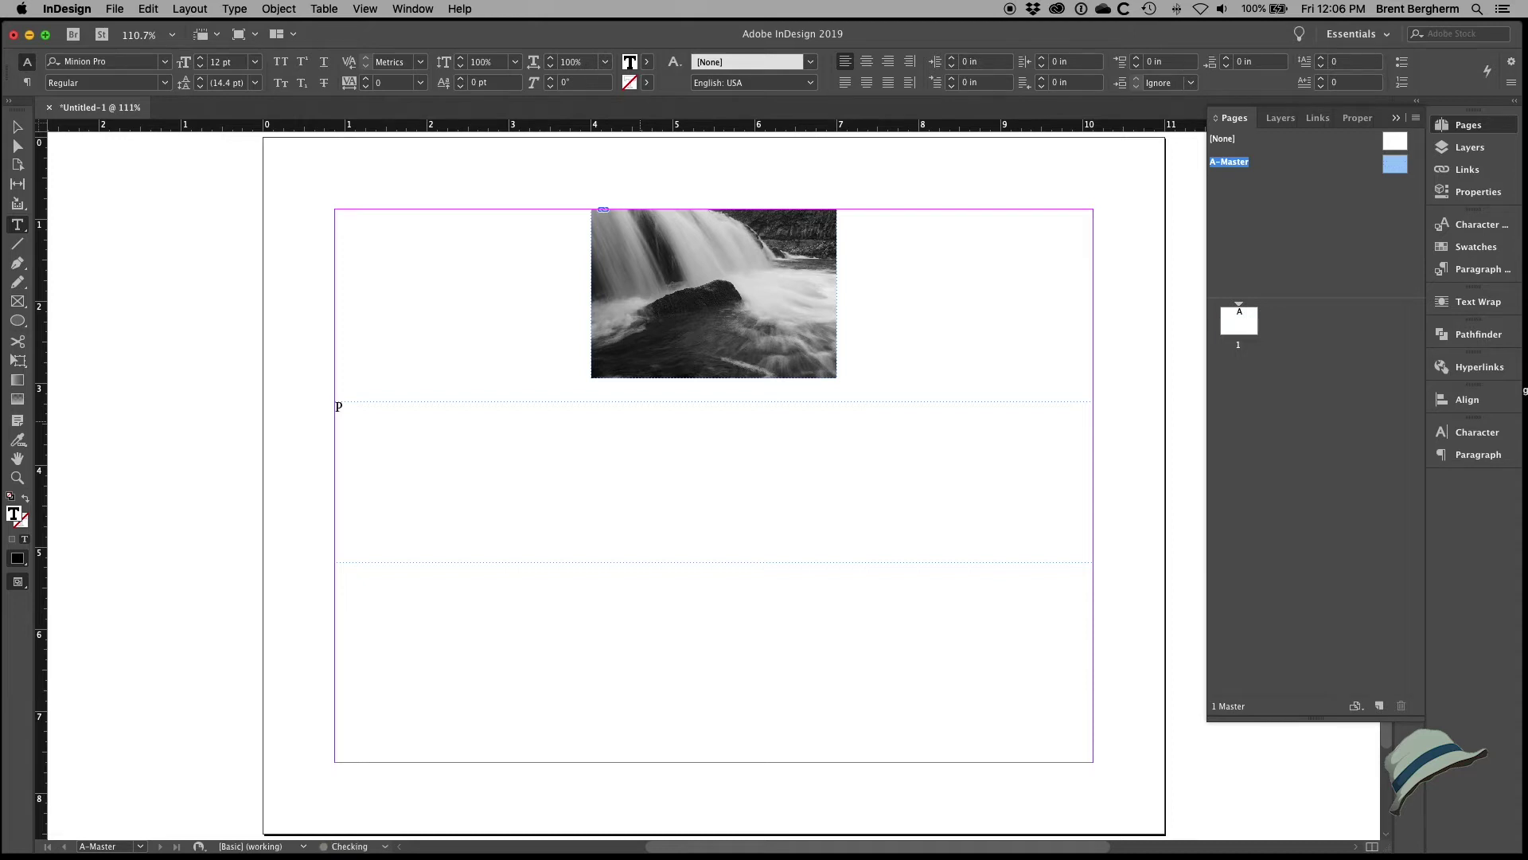
pyautogui.write('Photograph Title')
pyautogui.press('super+shift+c')
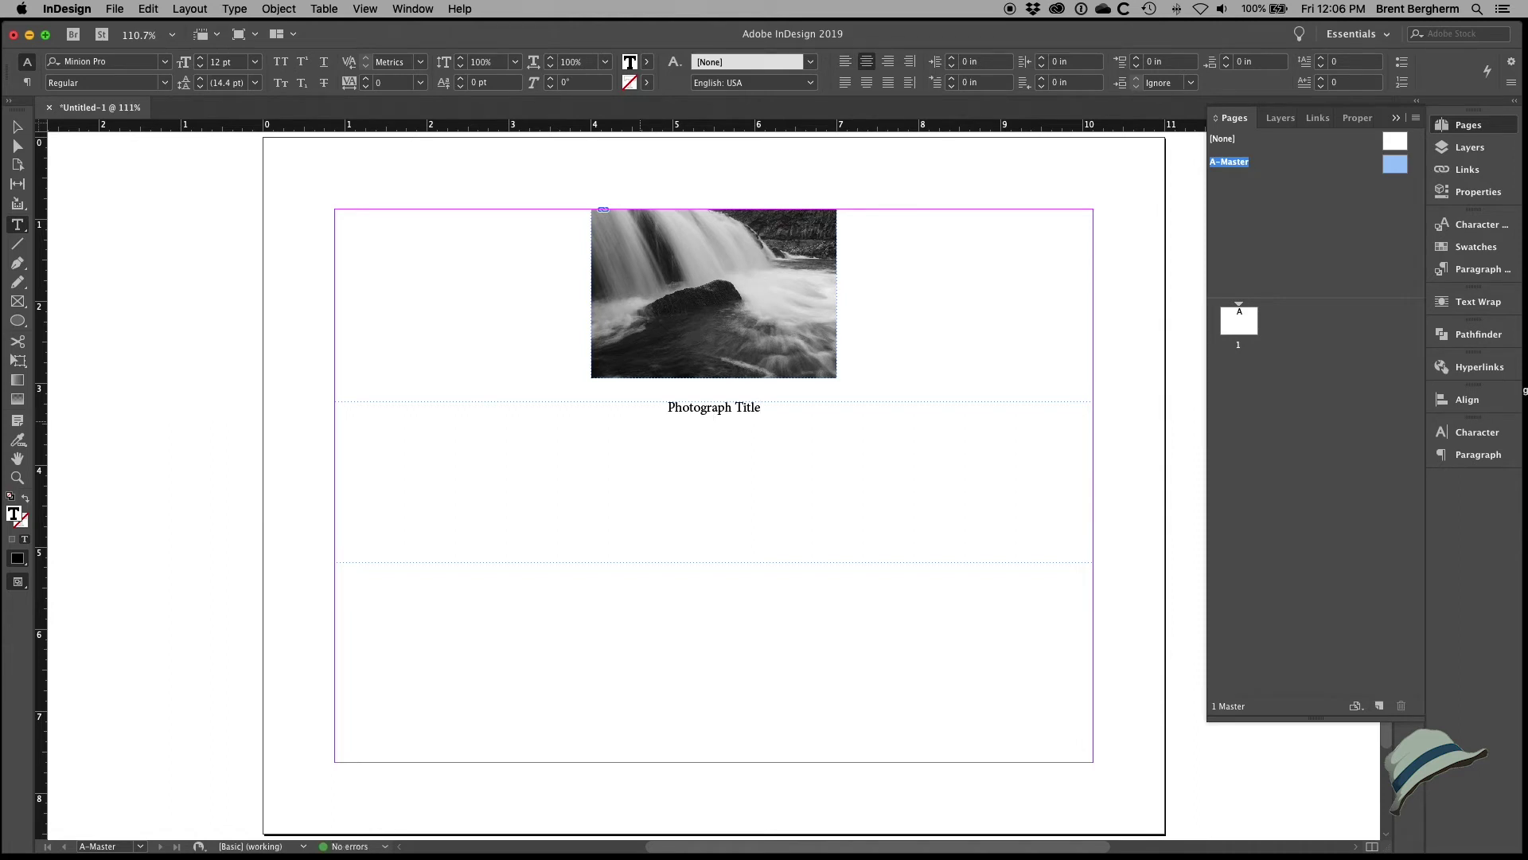
pyautogui.write('Story about the photograph')
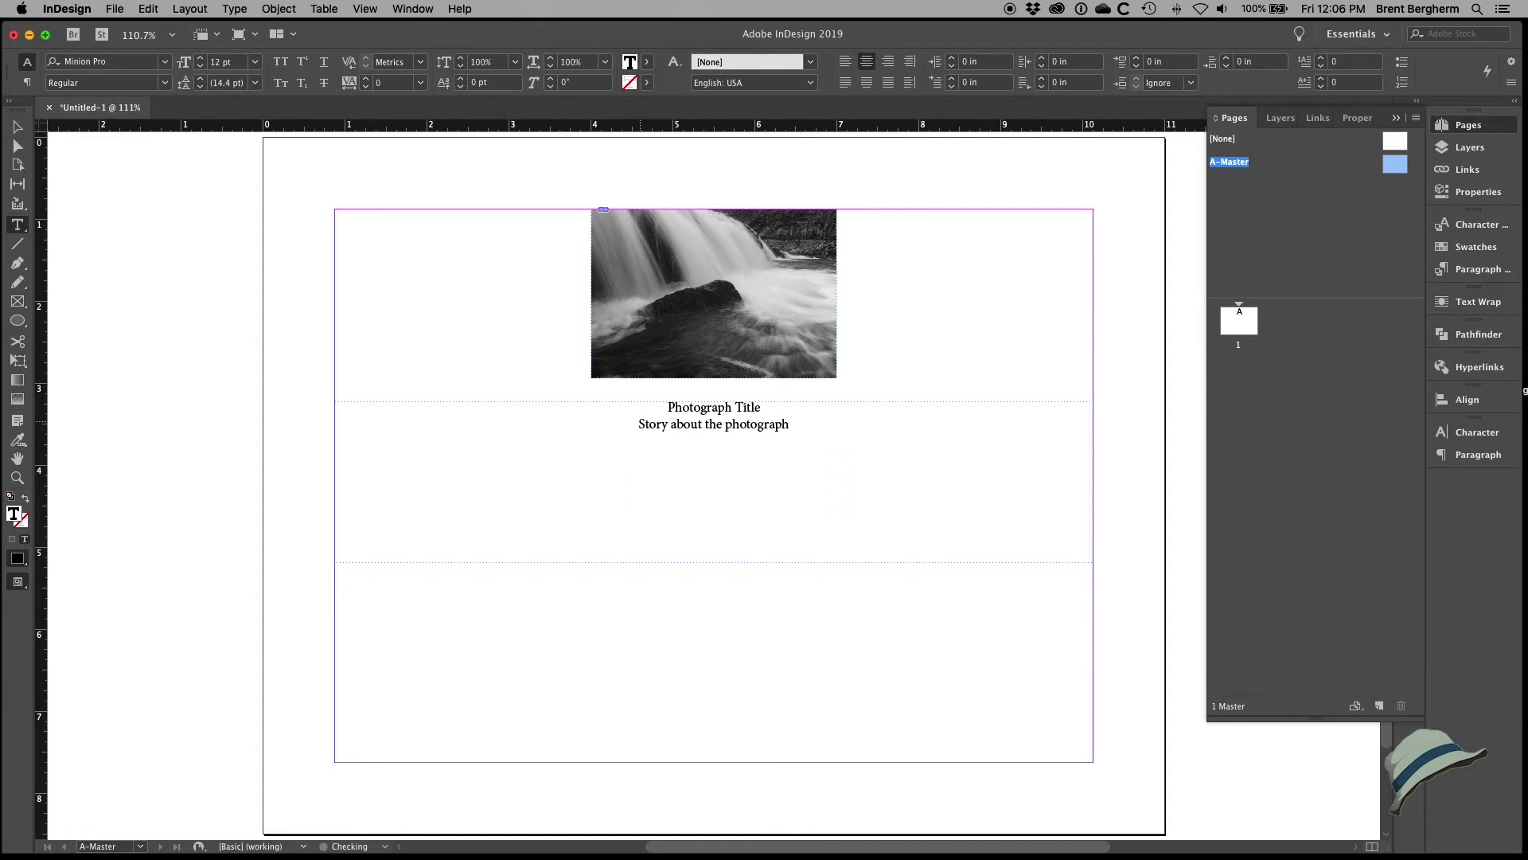
pyautogui.press('Return')
pyautogui.press('BackSpace')
pyautogui.click(22, 129)
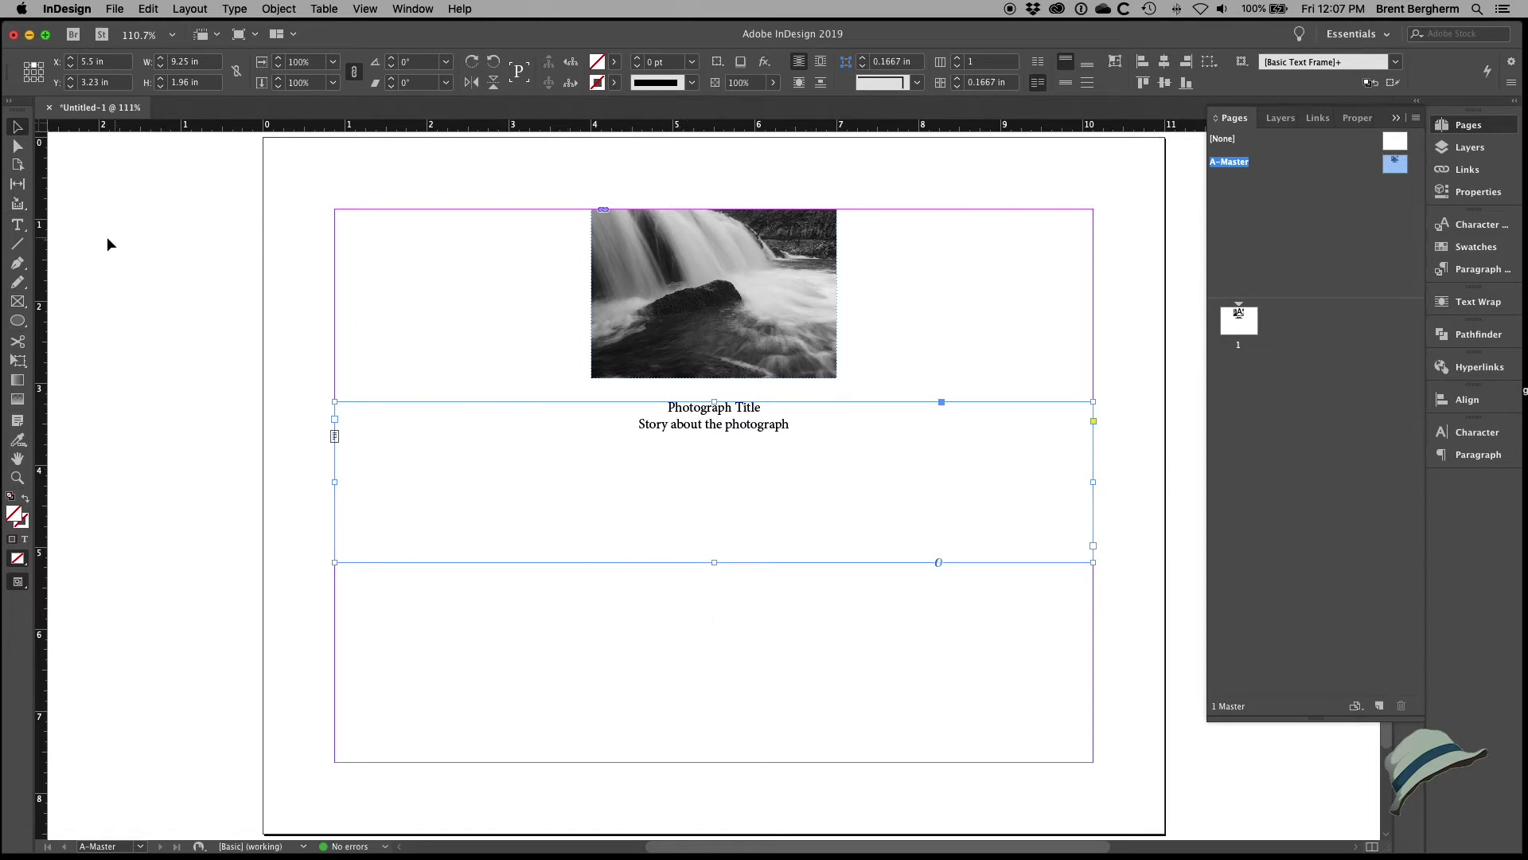
# Step: Draw a 9.25 in line along the bottom margin with a 0.5 pt stroke and preview the page without guides
pyautogui.click(17, 246)
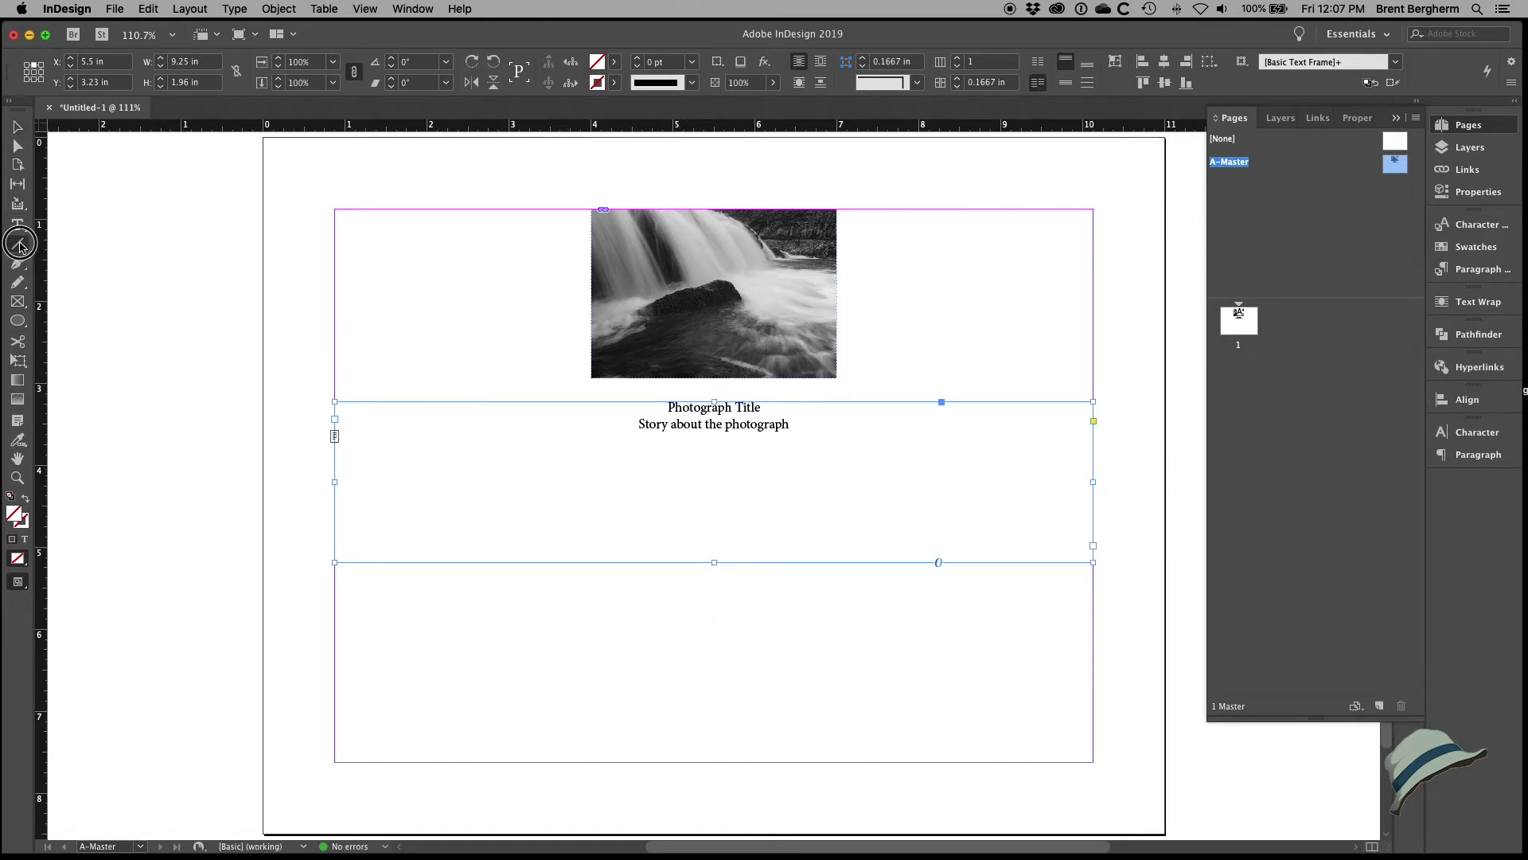
pyautogui.click(18, 246)
pyautogui.moveTo(335, 762); pyautogui.dragTo(1093, 763)
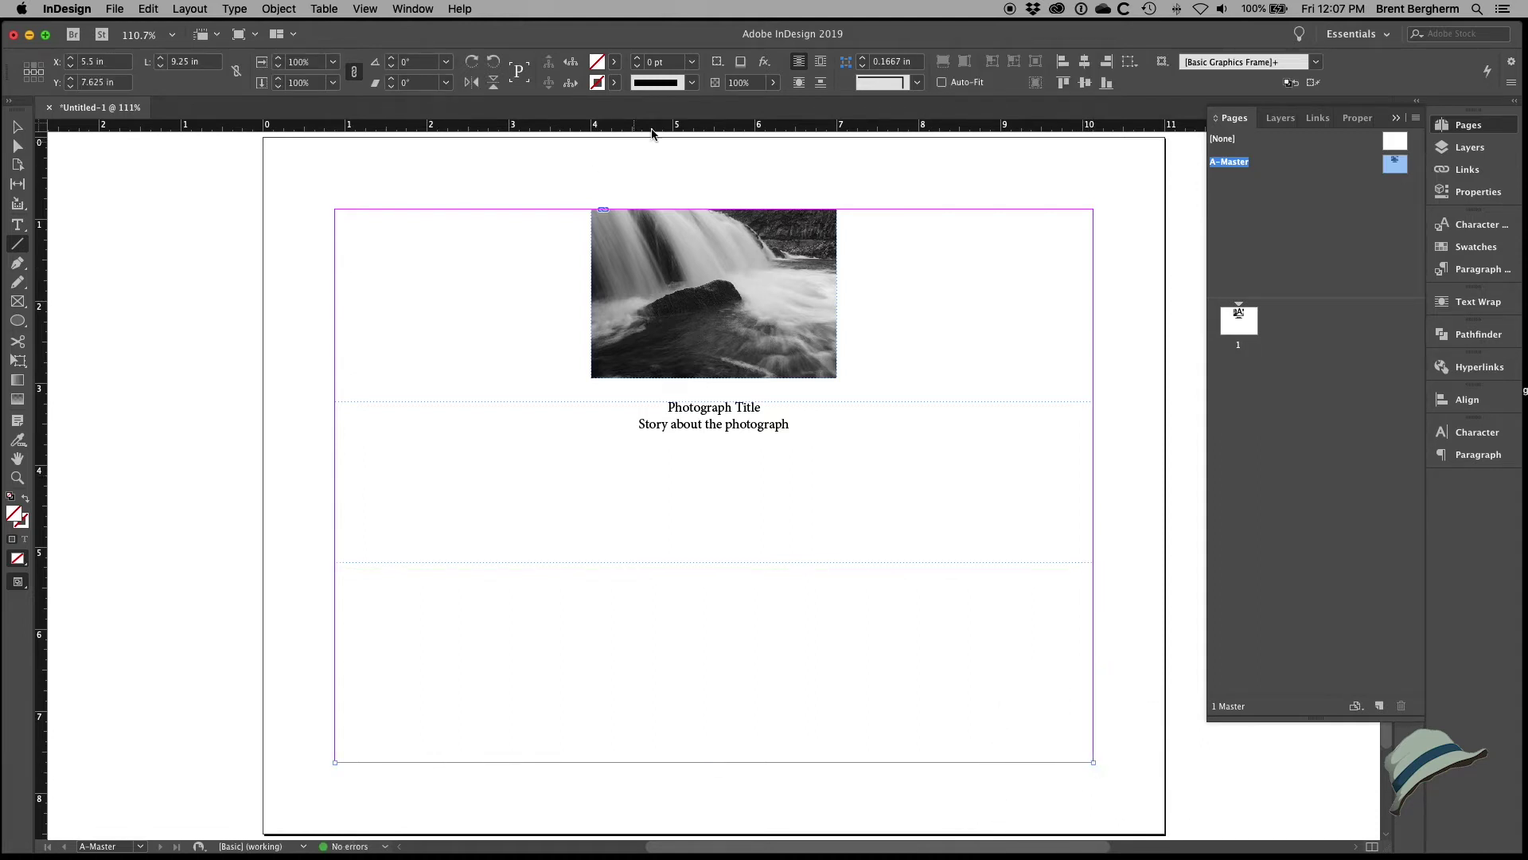
pyautogui.click(692, 62)
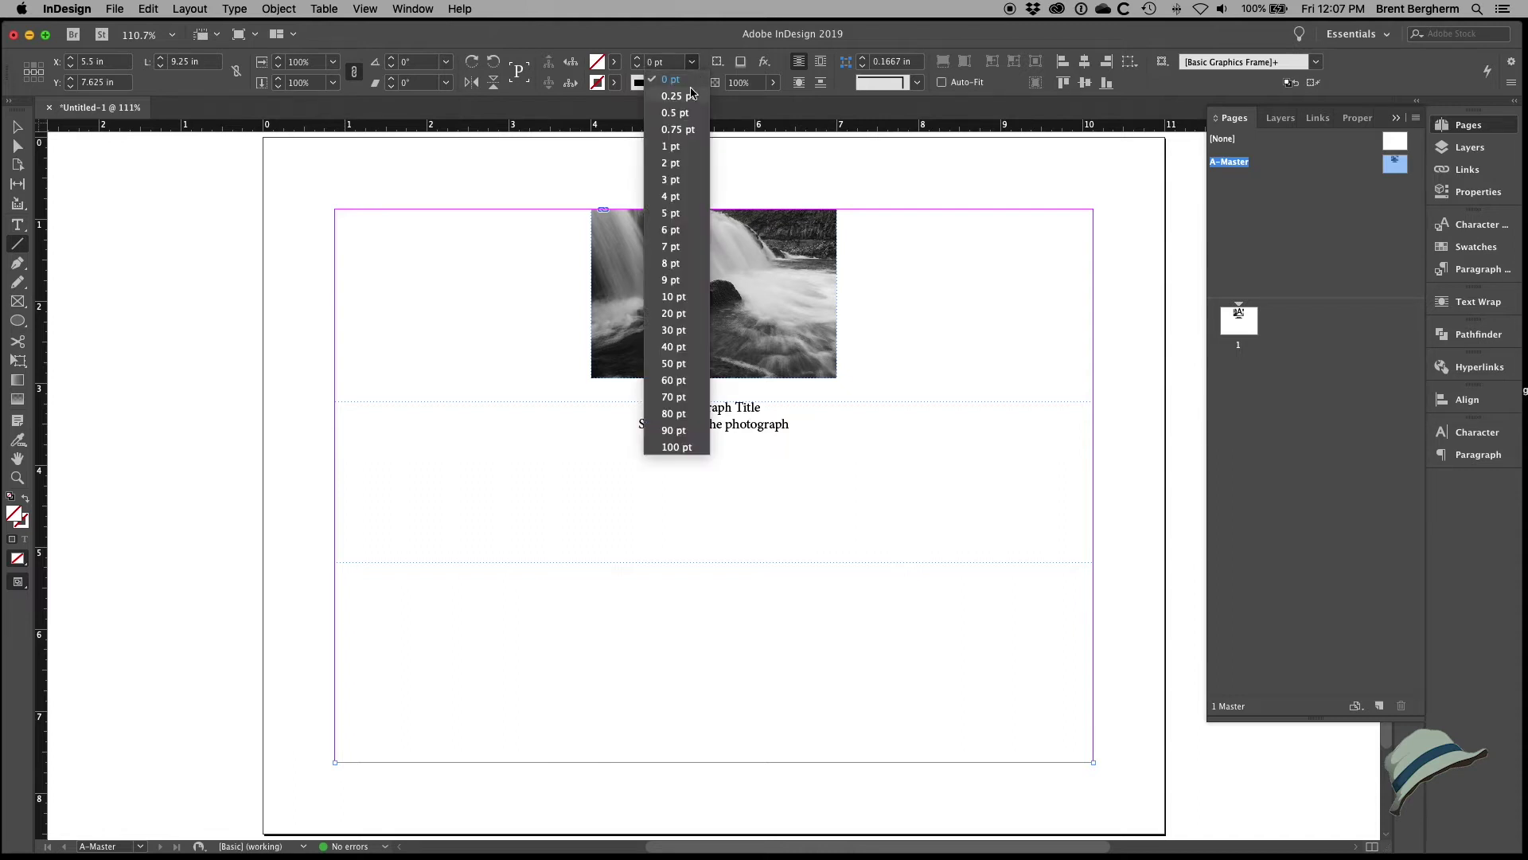
pyautogui.click(676, 112)
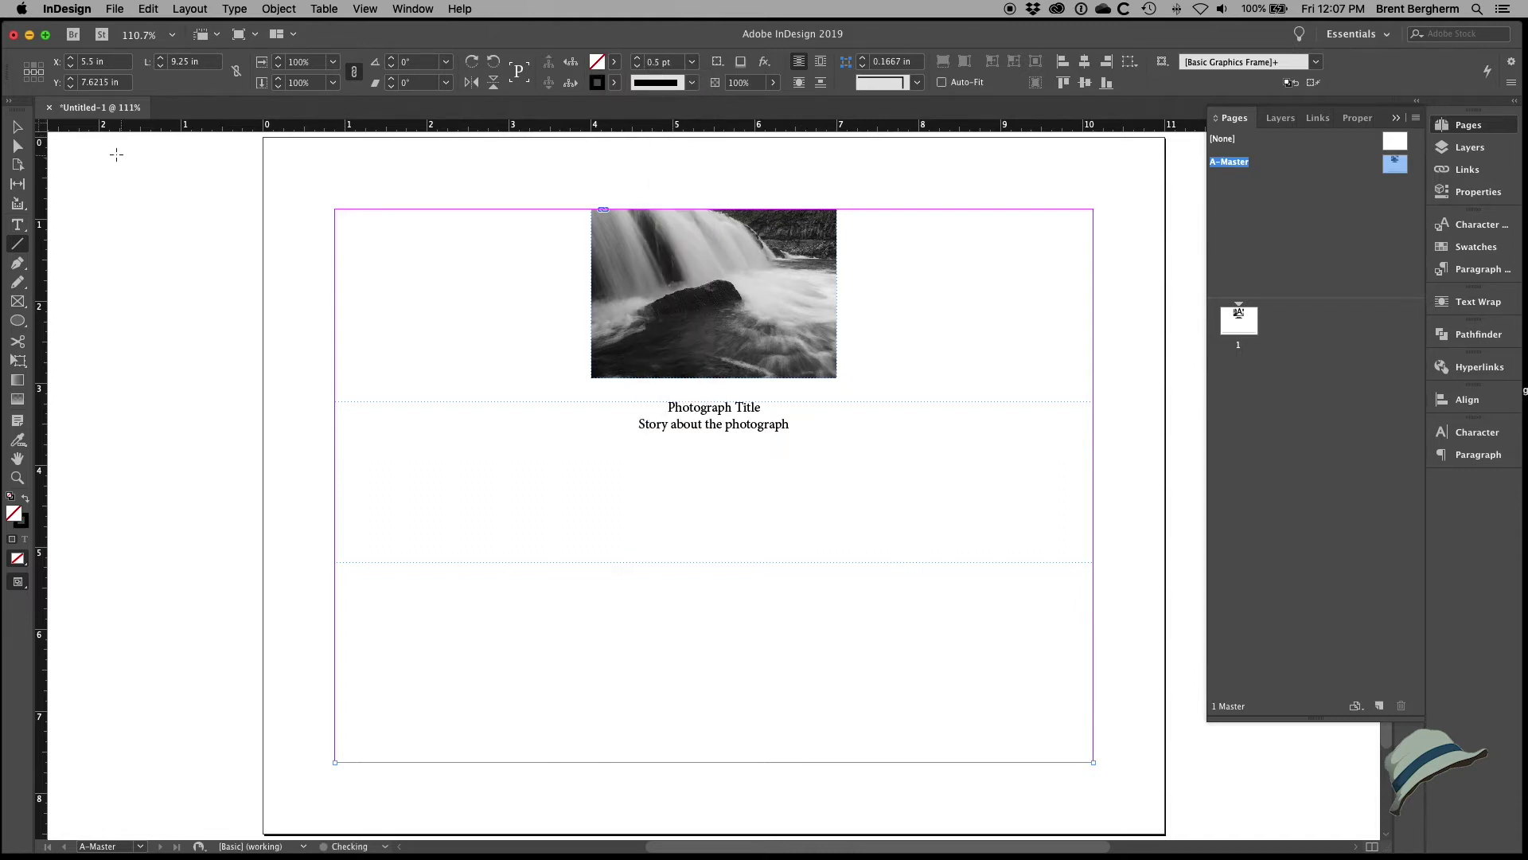
pyautogui.click(17, 130)
pyautogui.click(332, 318)
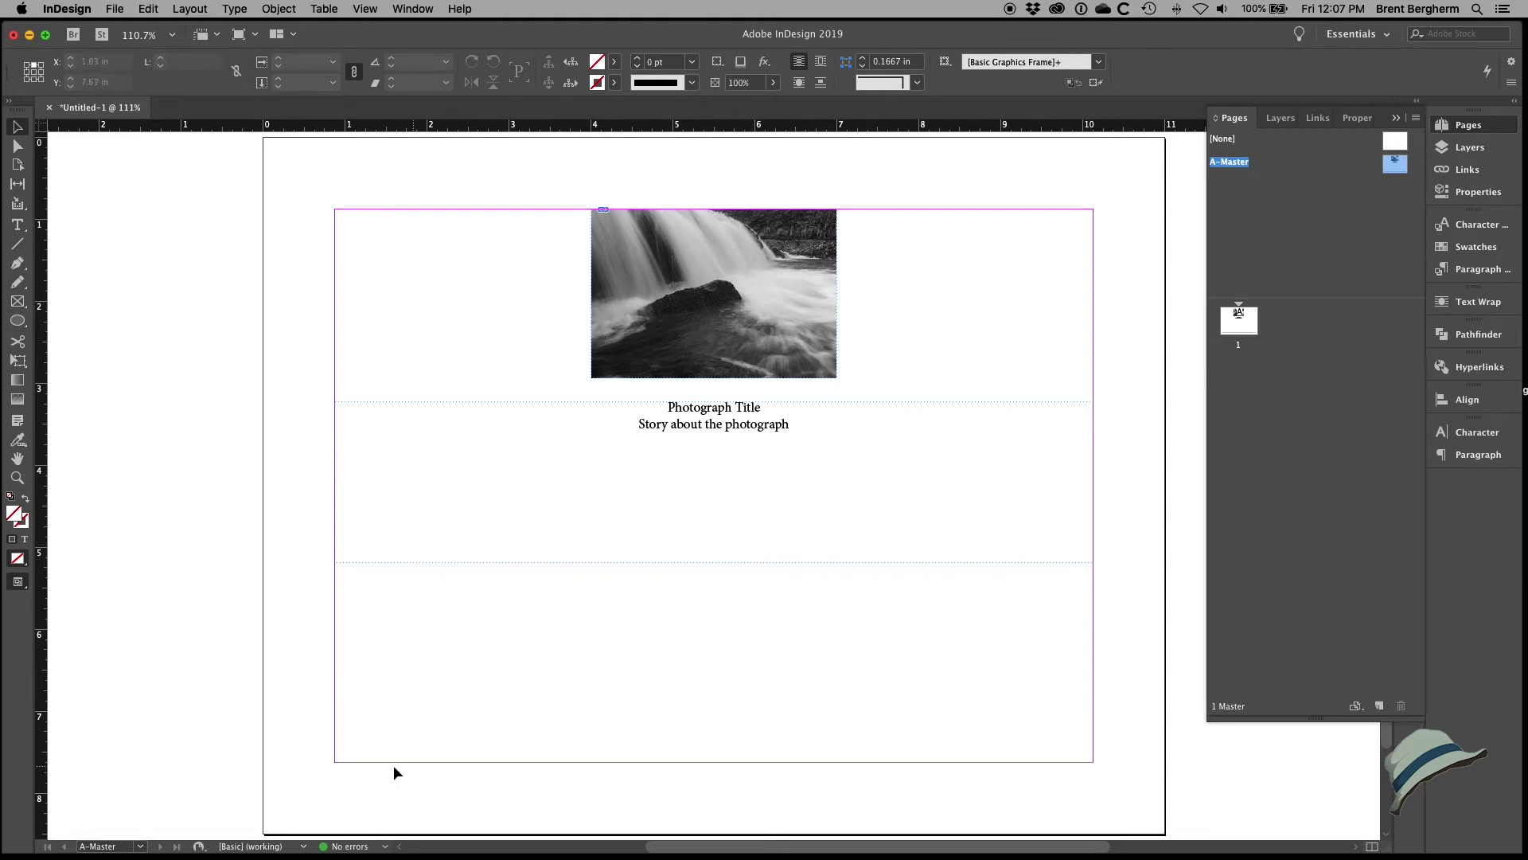
pyautogui.press('w')
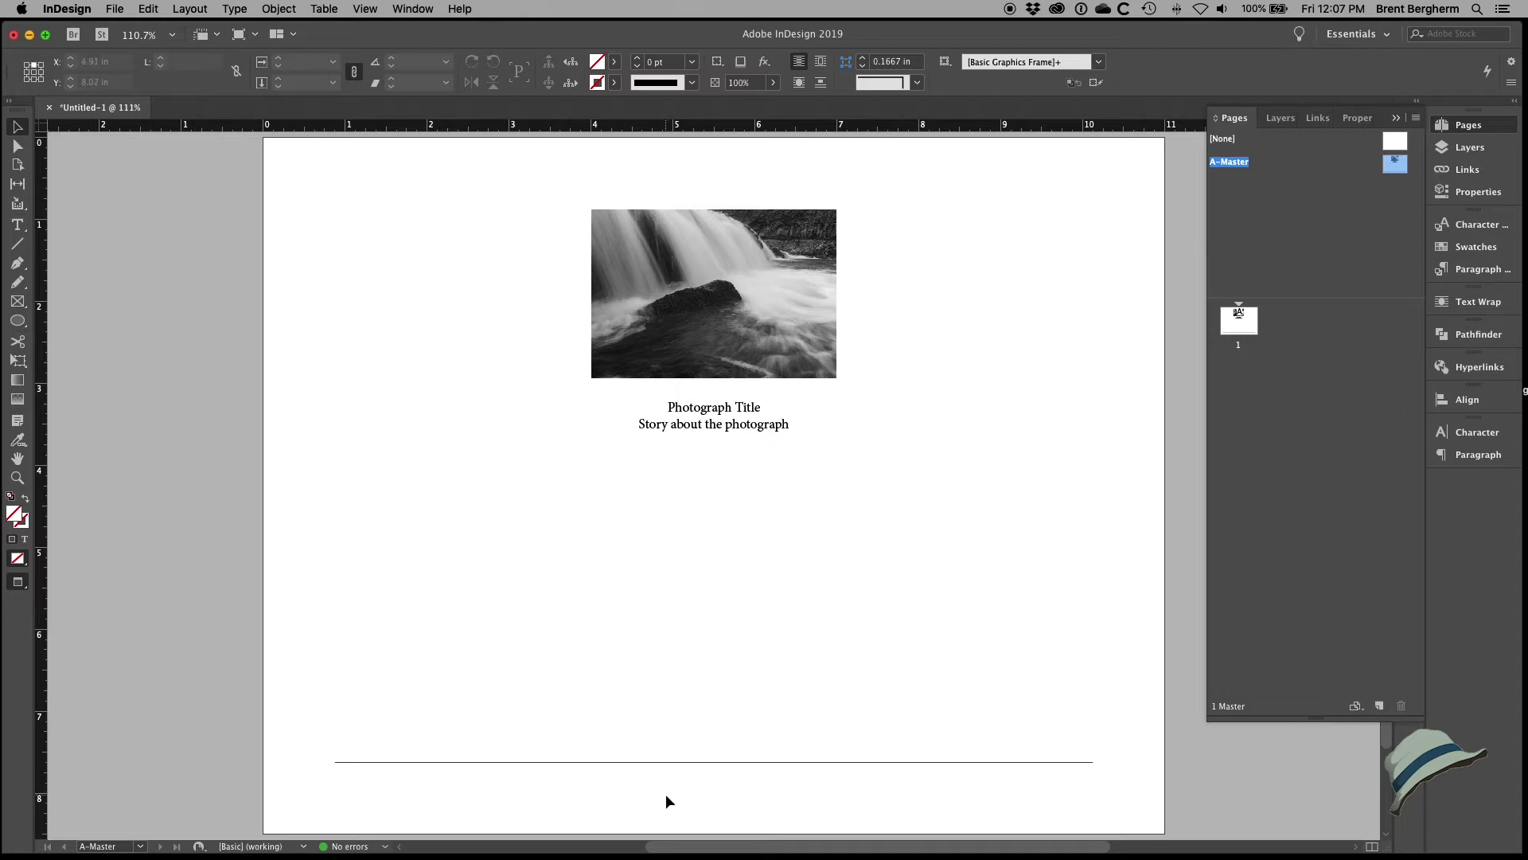
# Step: Shorten the caption text frame and place a copy about 0.62 in high directly beneath the bottom line
pyautogui.scroll(-1, 672, 778)
pyautogui.click(686, 469)
pyautogui.moveTo(714, 546); pyautogui.dragTo(700, 481)
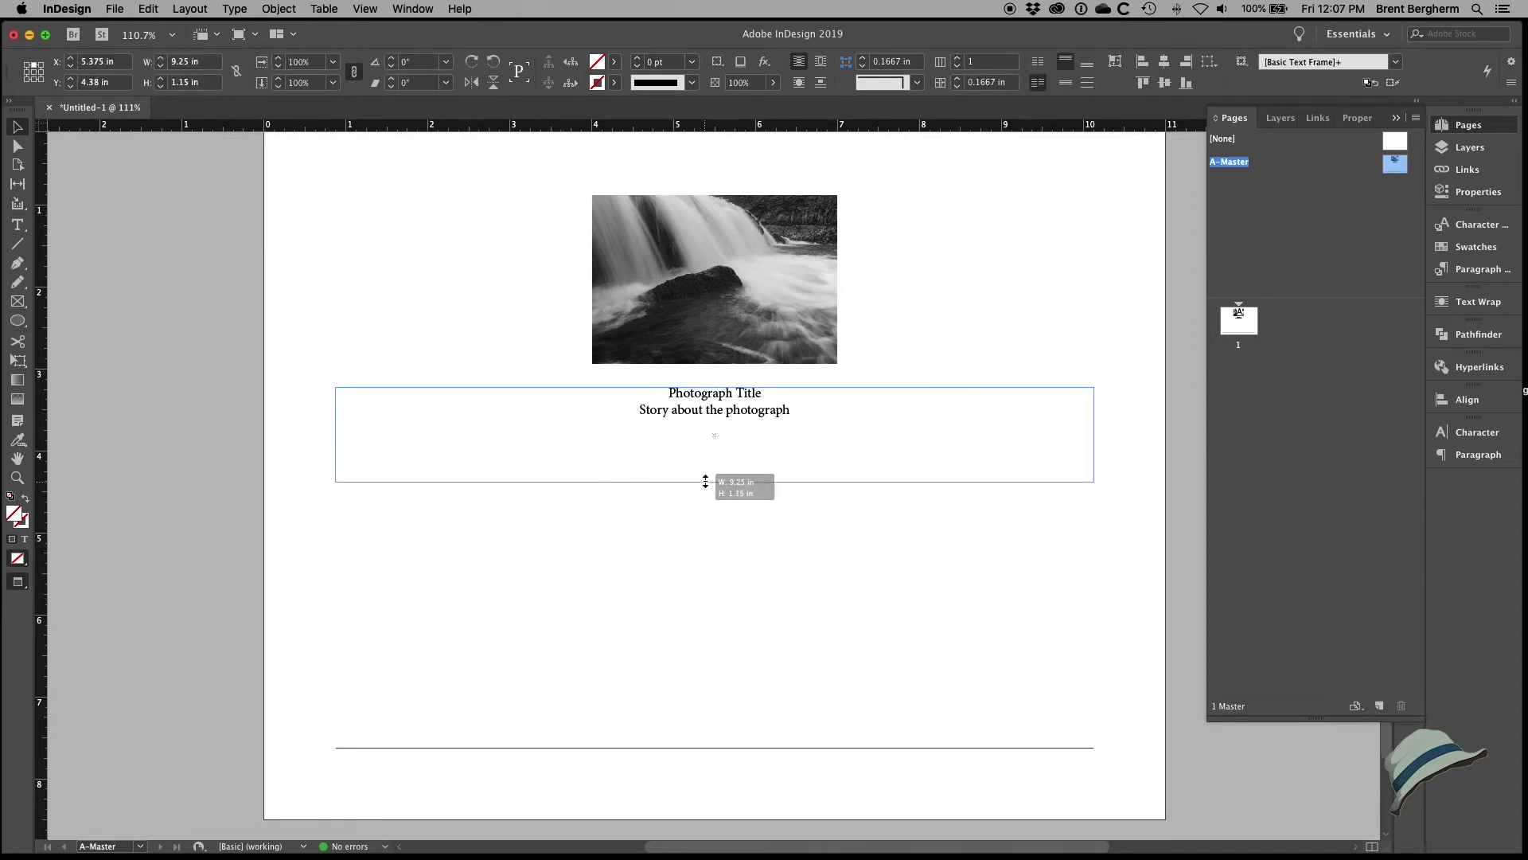
pyautogui.moveTo(703, 413); pyautogui.dragTo(727, 708)
pyautogui.scroll(-3, 718, 755)
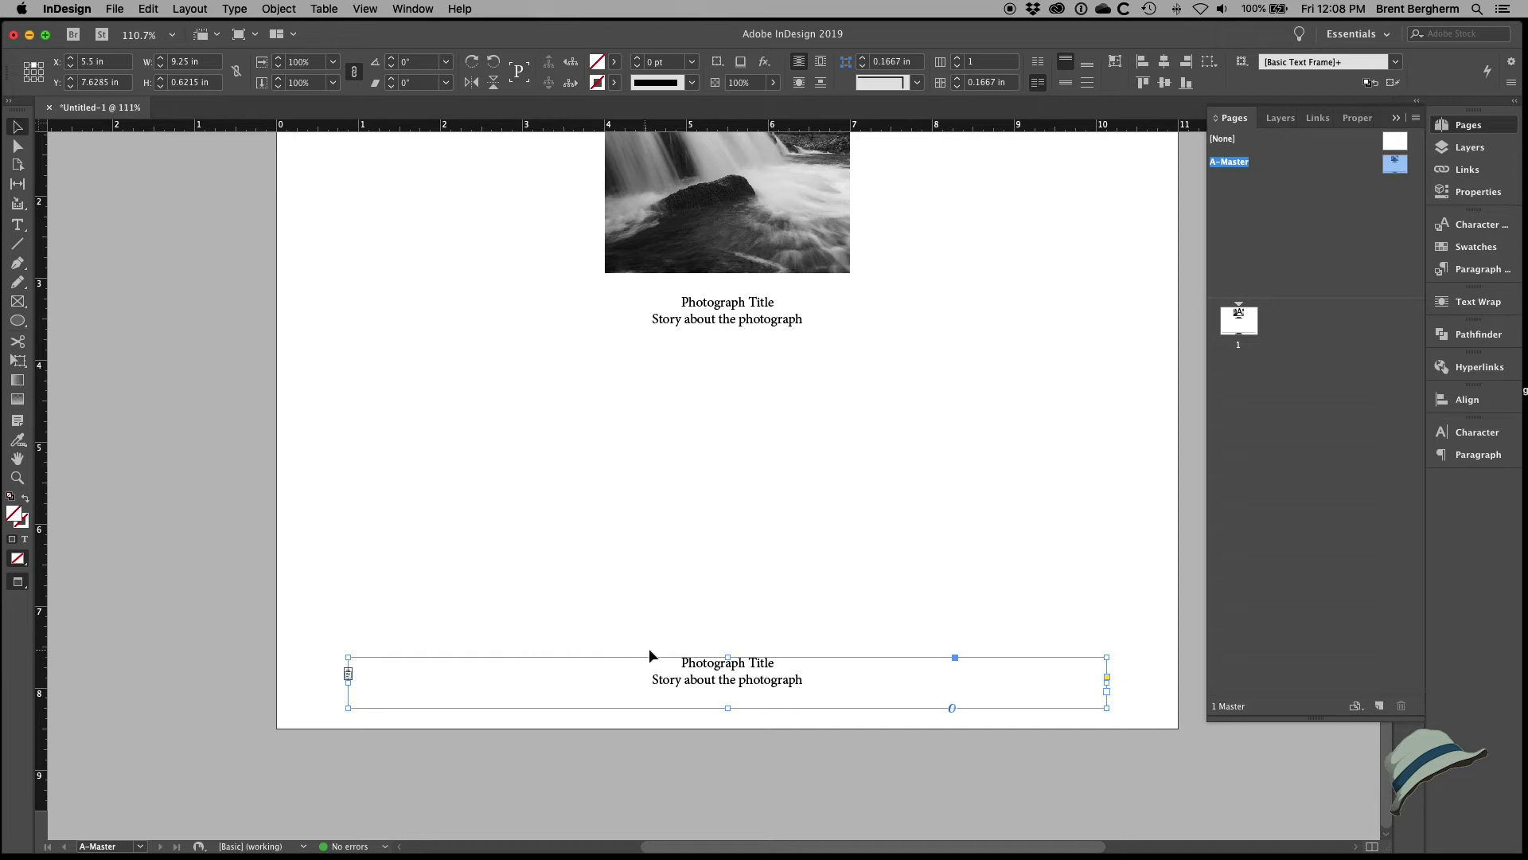
# Step: Set the bottom text frame's inset spacing to 0.0625 in on all sides
pyautogui.click(672, 624)
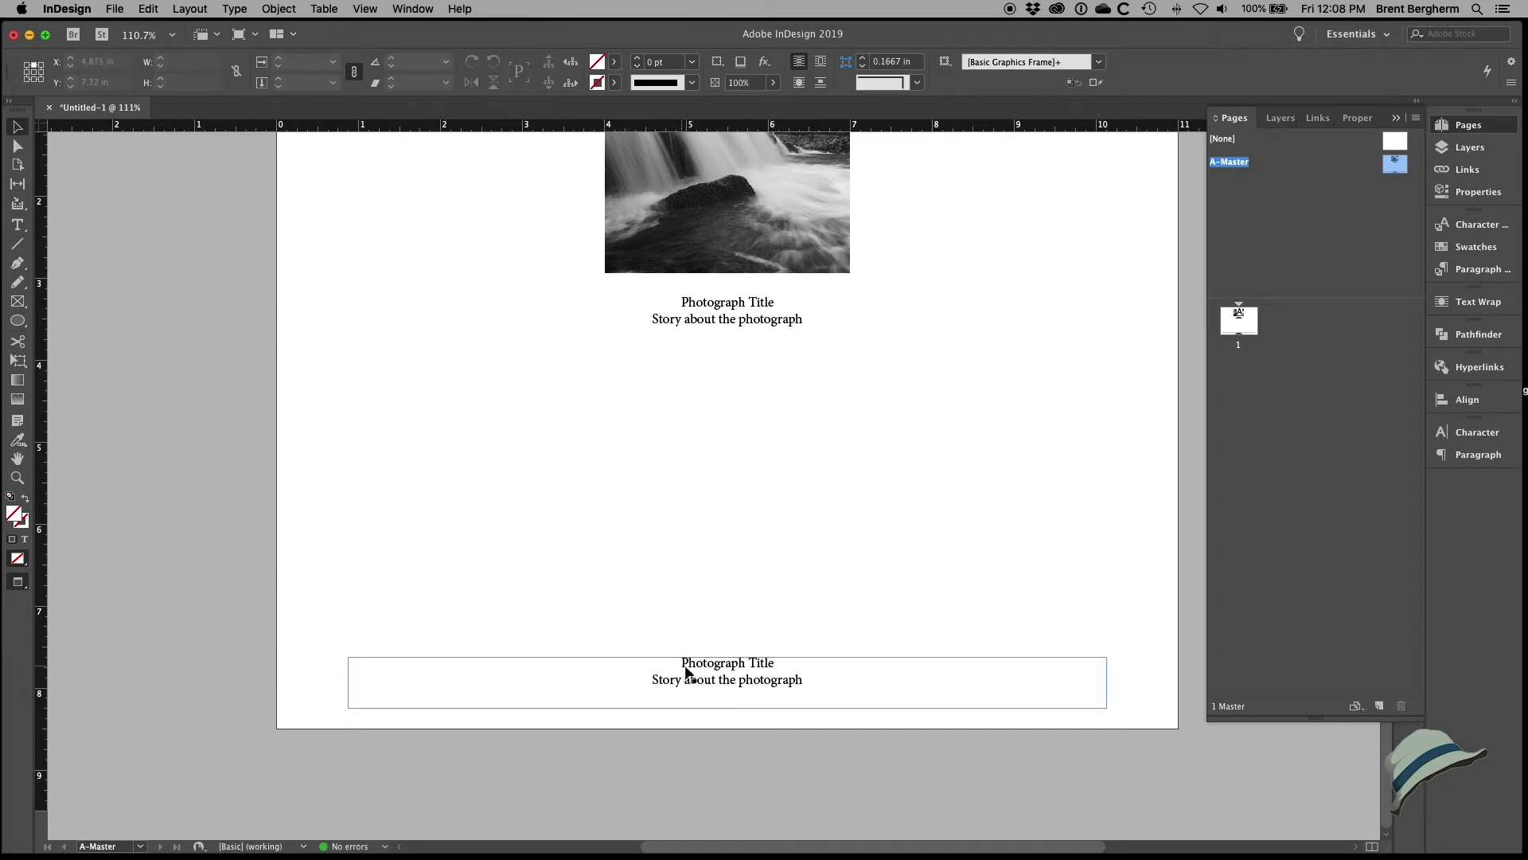
pyautogui.click(694, 677)
pyautogui.press('super+b')
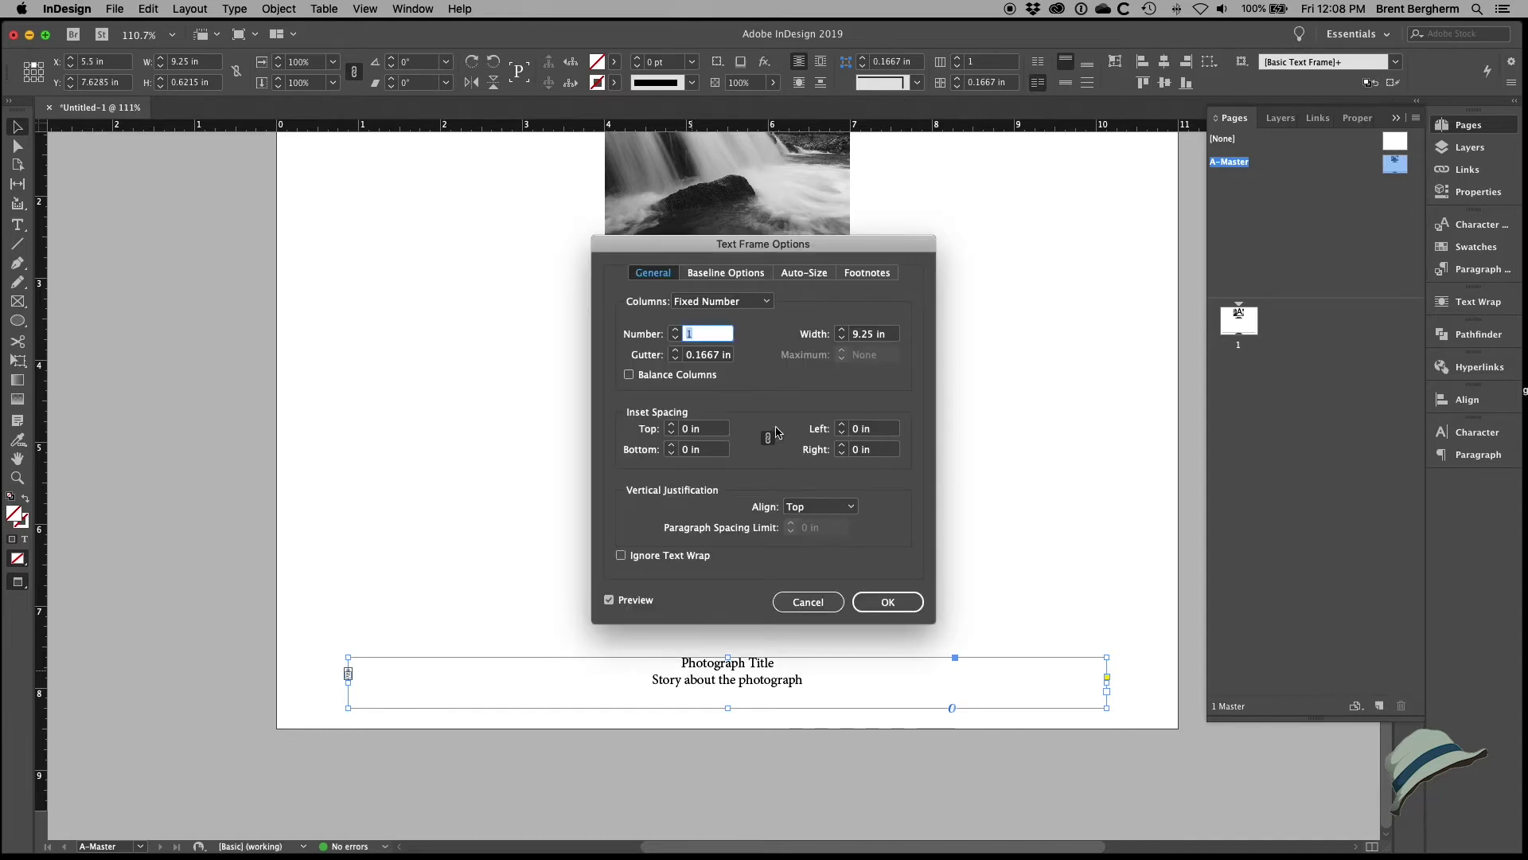
pyautogui.click(671, 424)
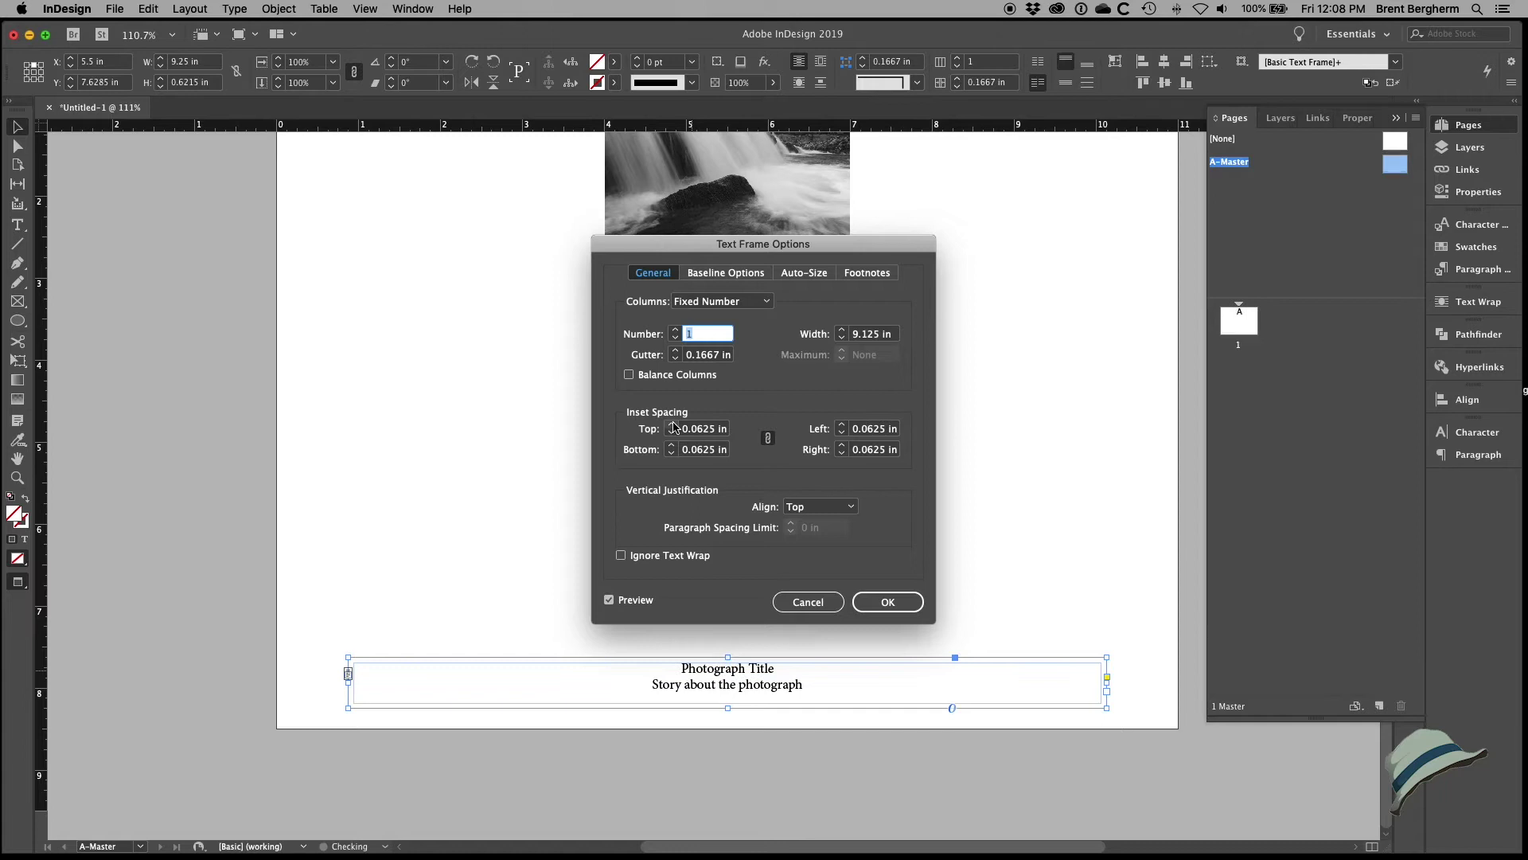
pyautogui.click(878, 602)
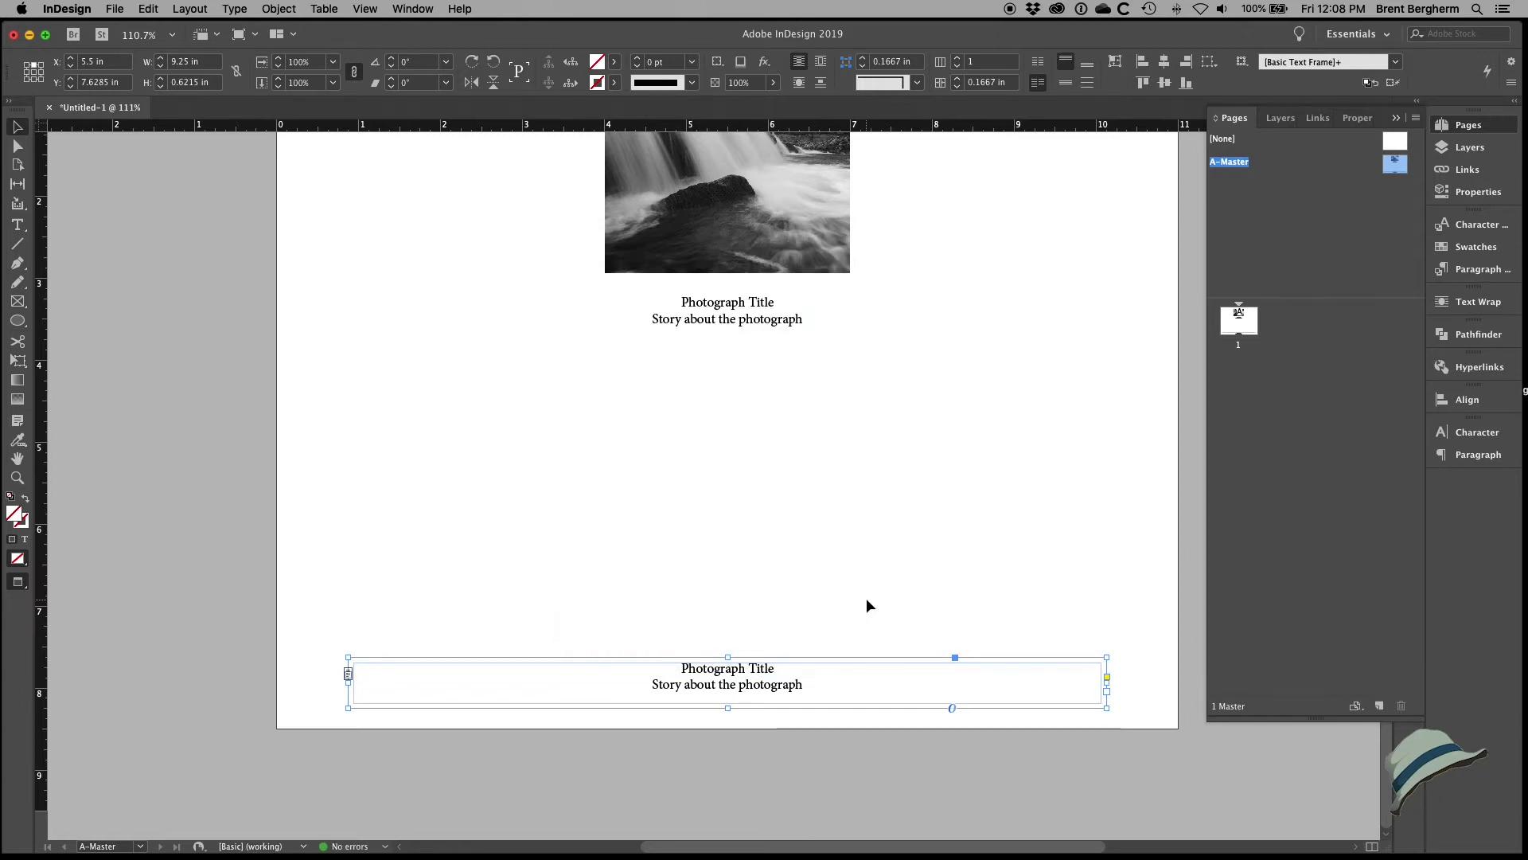
# Step: Replace the footer frame's text with a © symbol followed by the photographer's full name
pyautogui.doubleClick(727, 683)
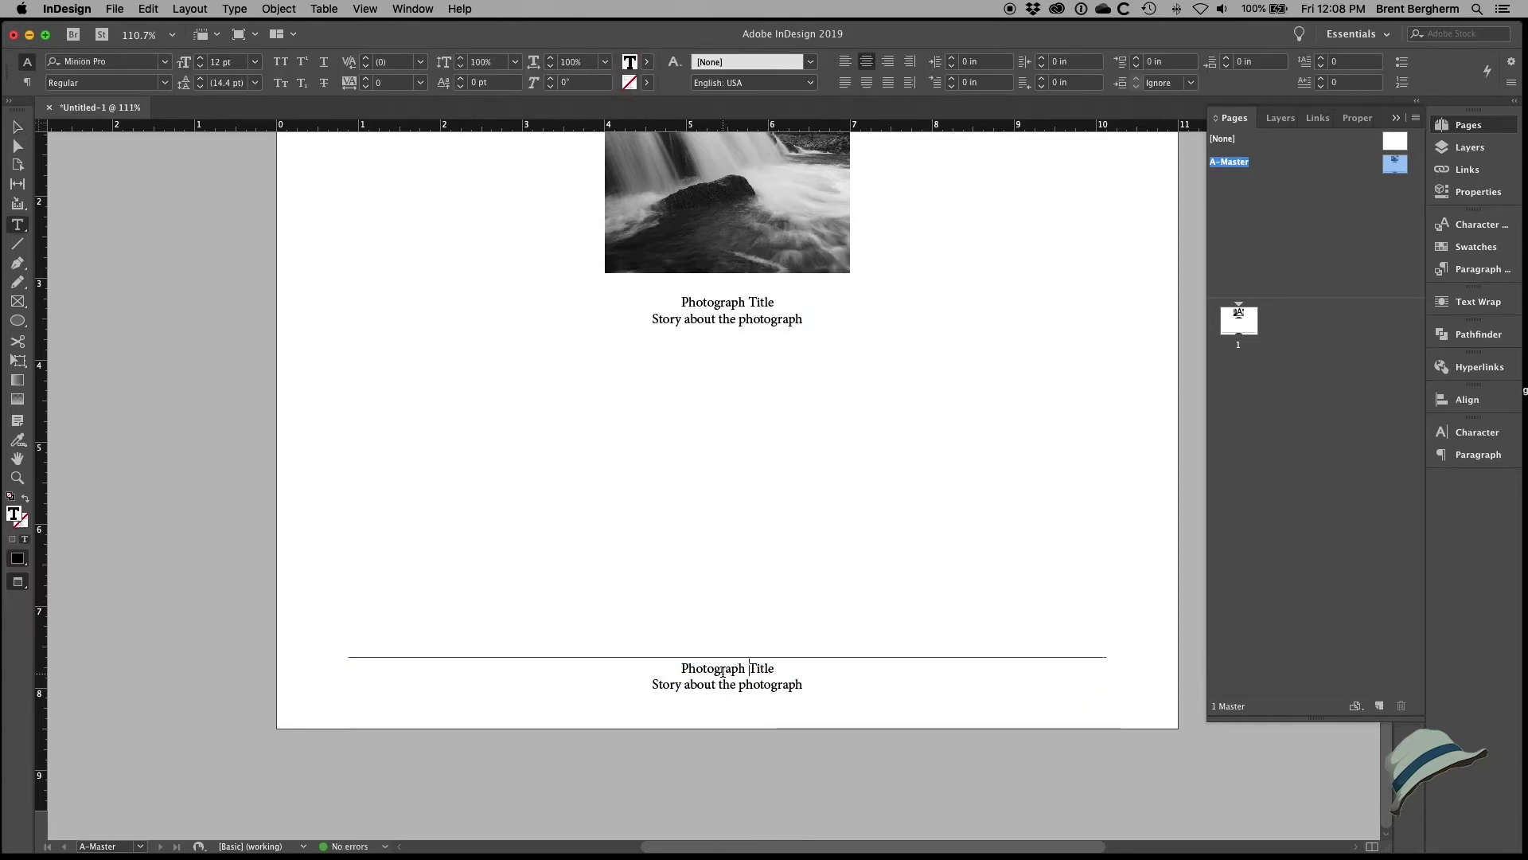
pyautogui.press('super+a')
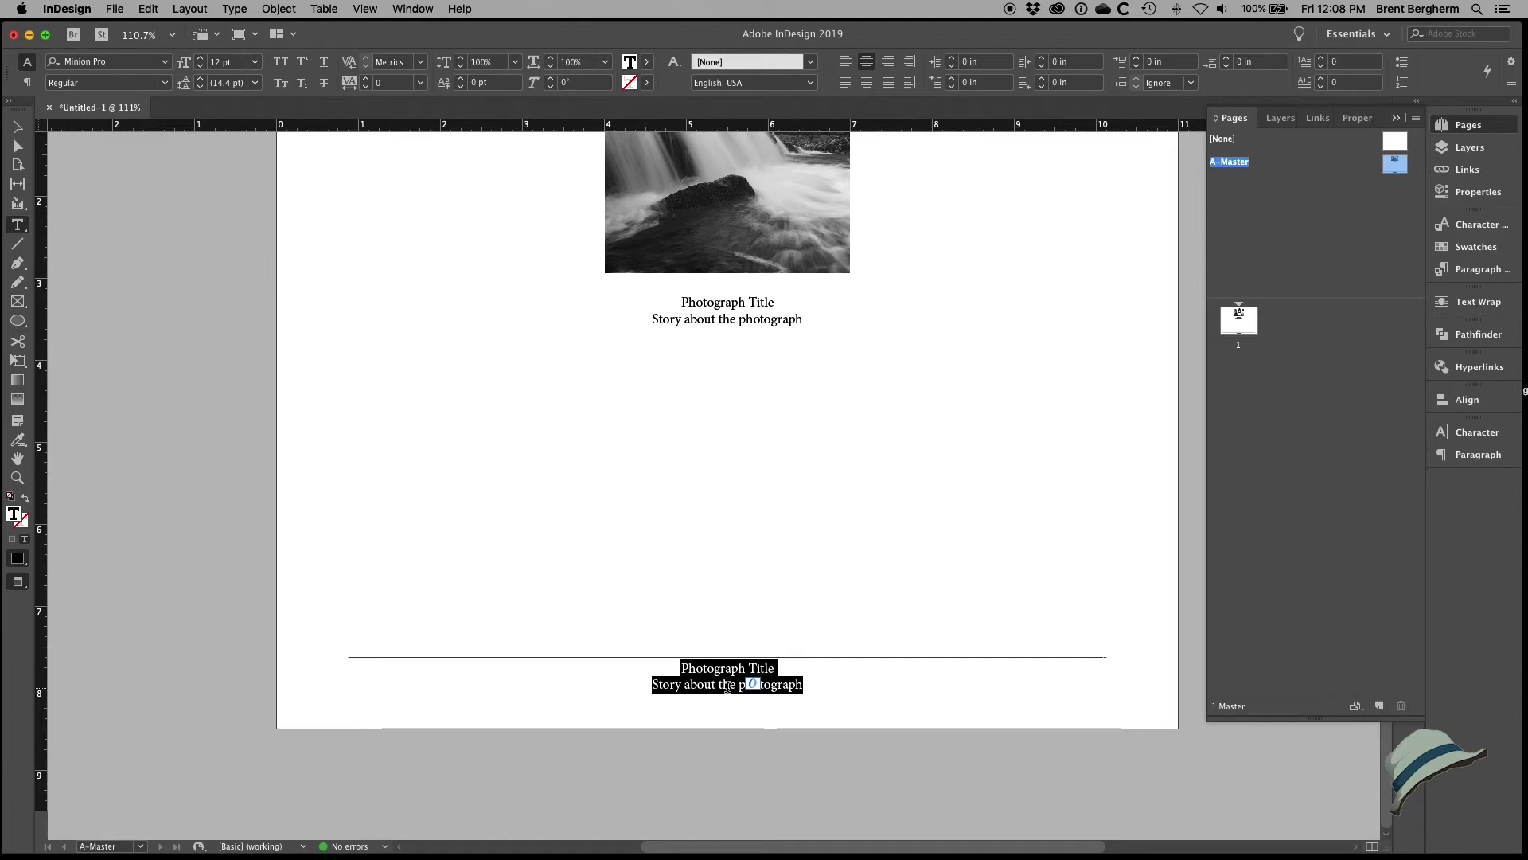
pyautogui.write('© Bren')
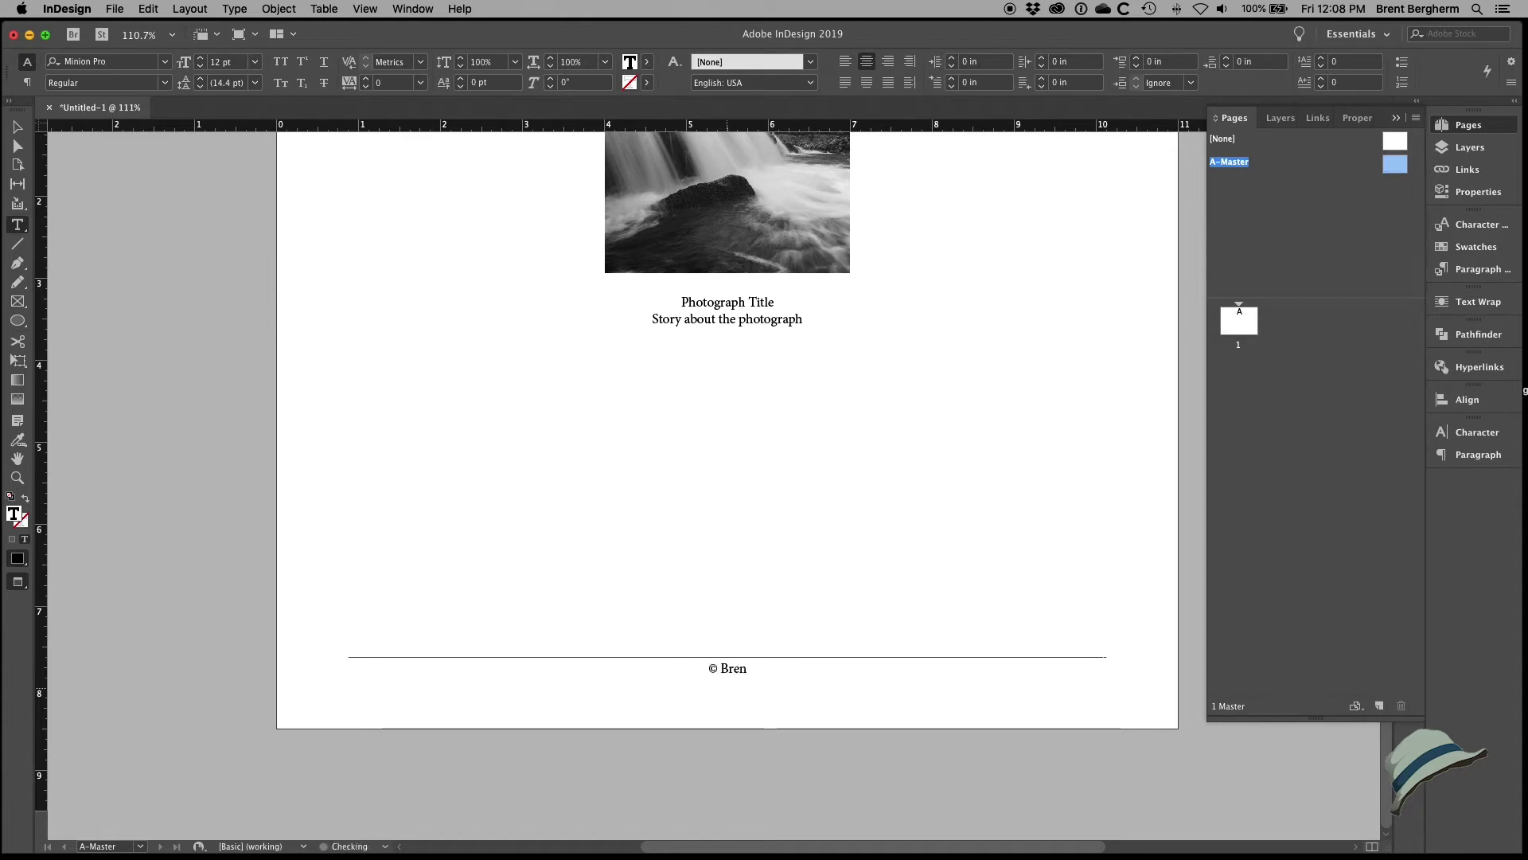
pyautogui.write('t J. Bergherm')
# Step: Format the footer copyright line in Verlag Extra Light at 10 pt
pyautogui.tripleClick(760, 674)
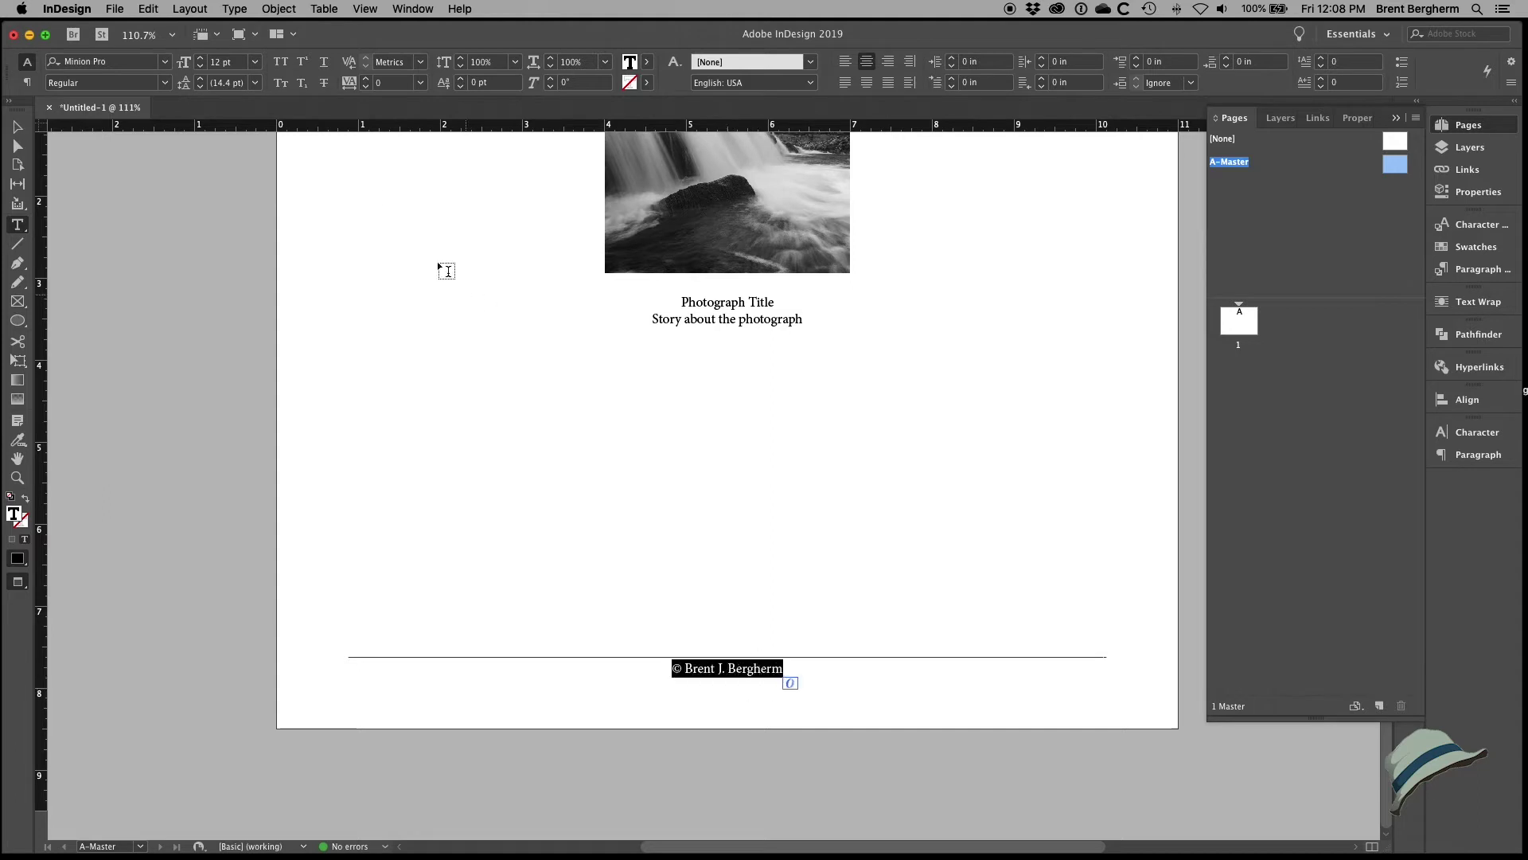
pyautogui.click(131, 61)
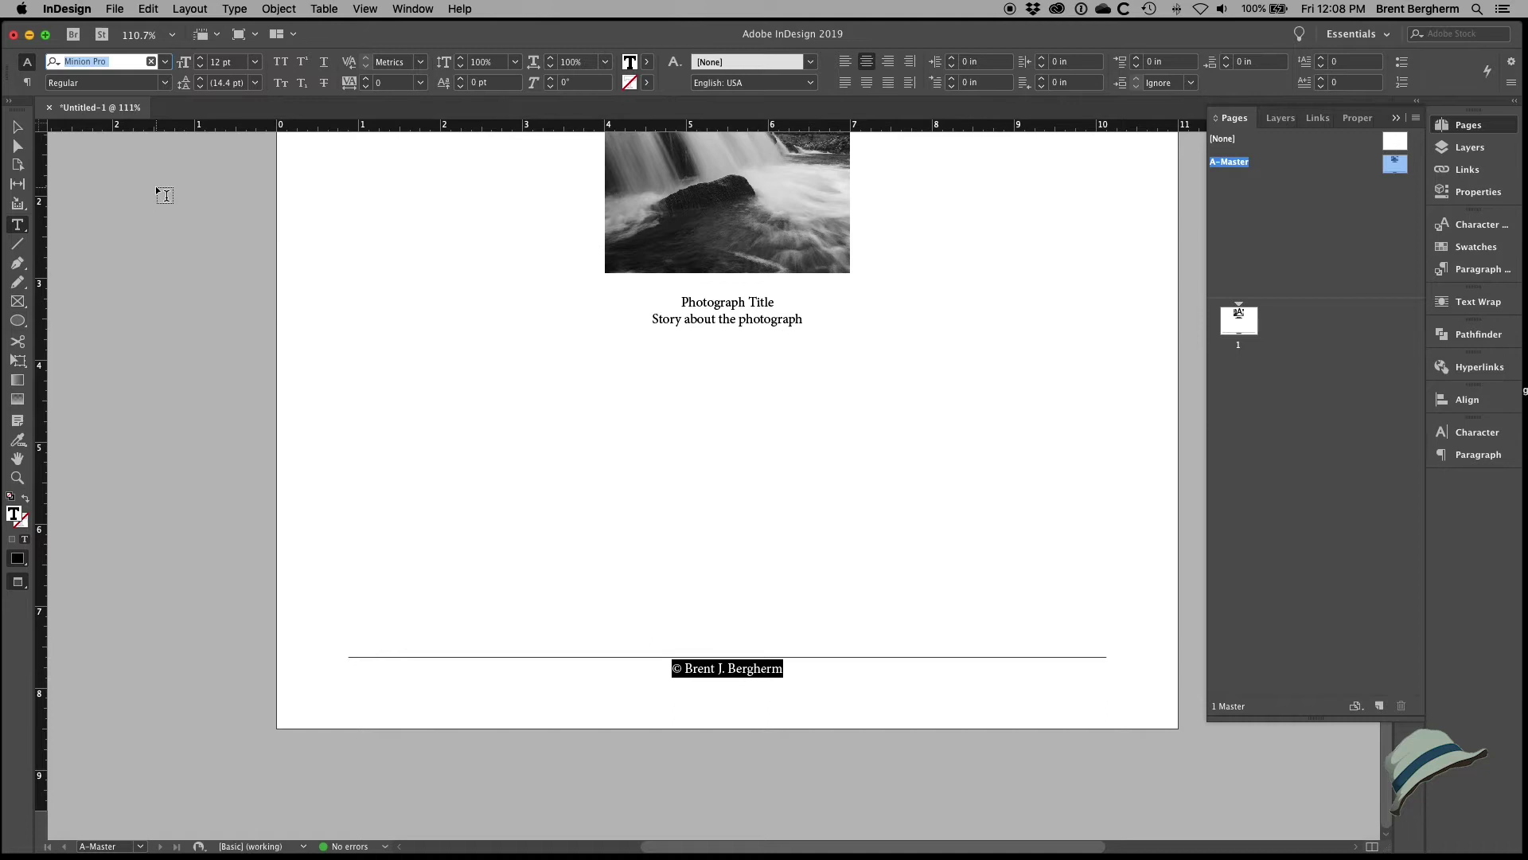
pyautogui.write('ver')
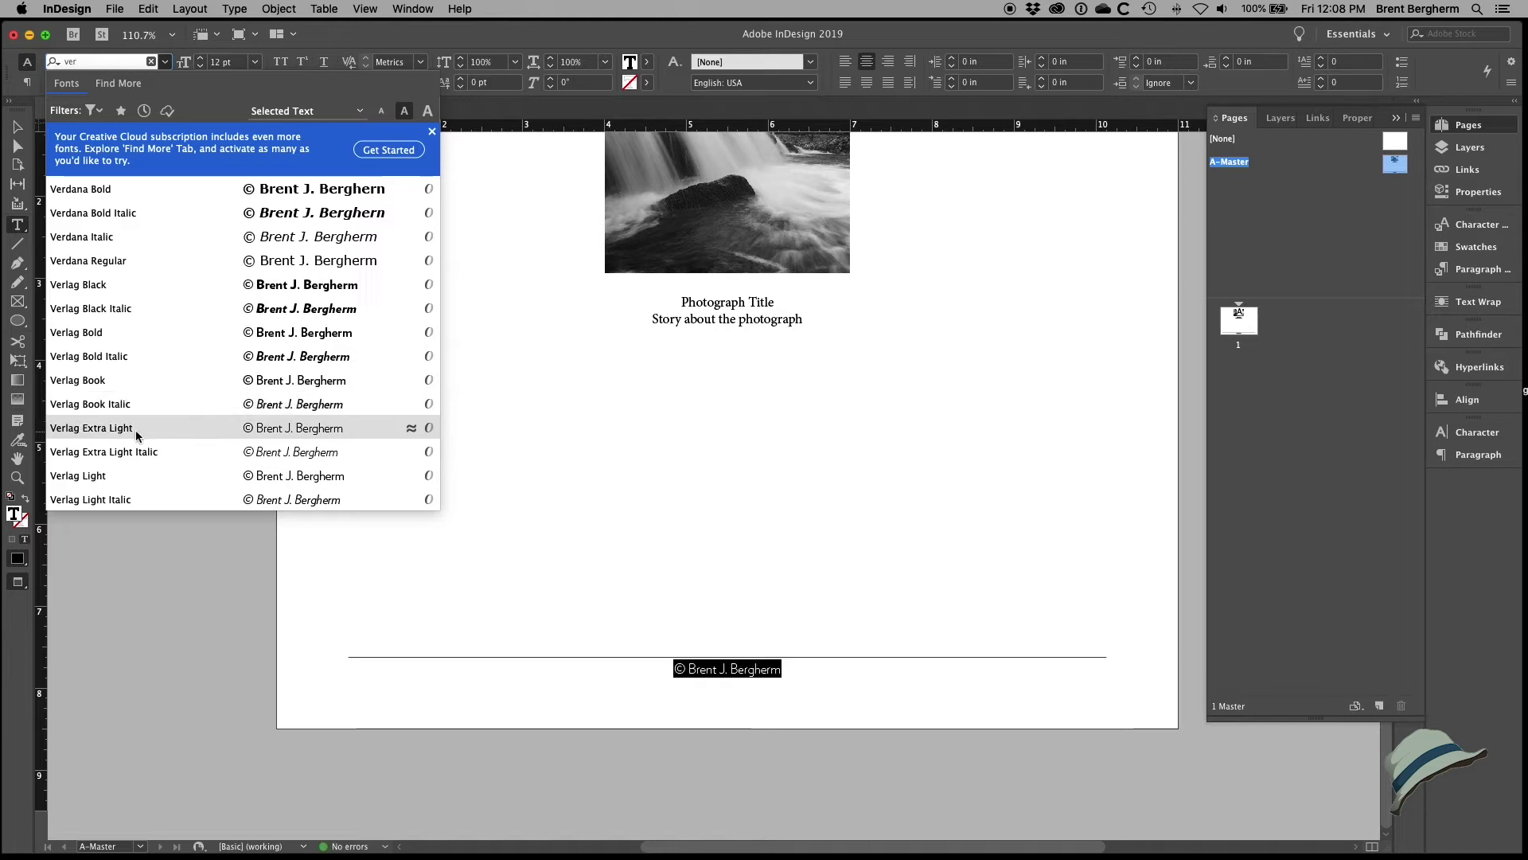
pyautogui.click(92, 428)
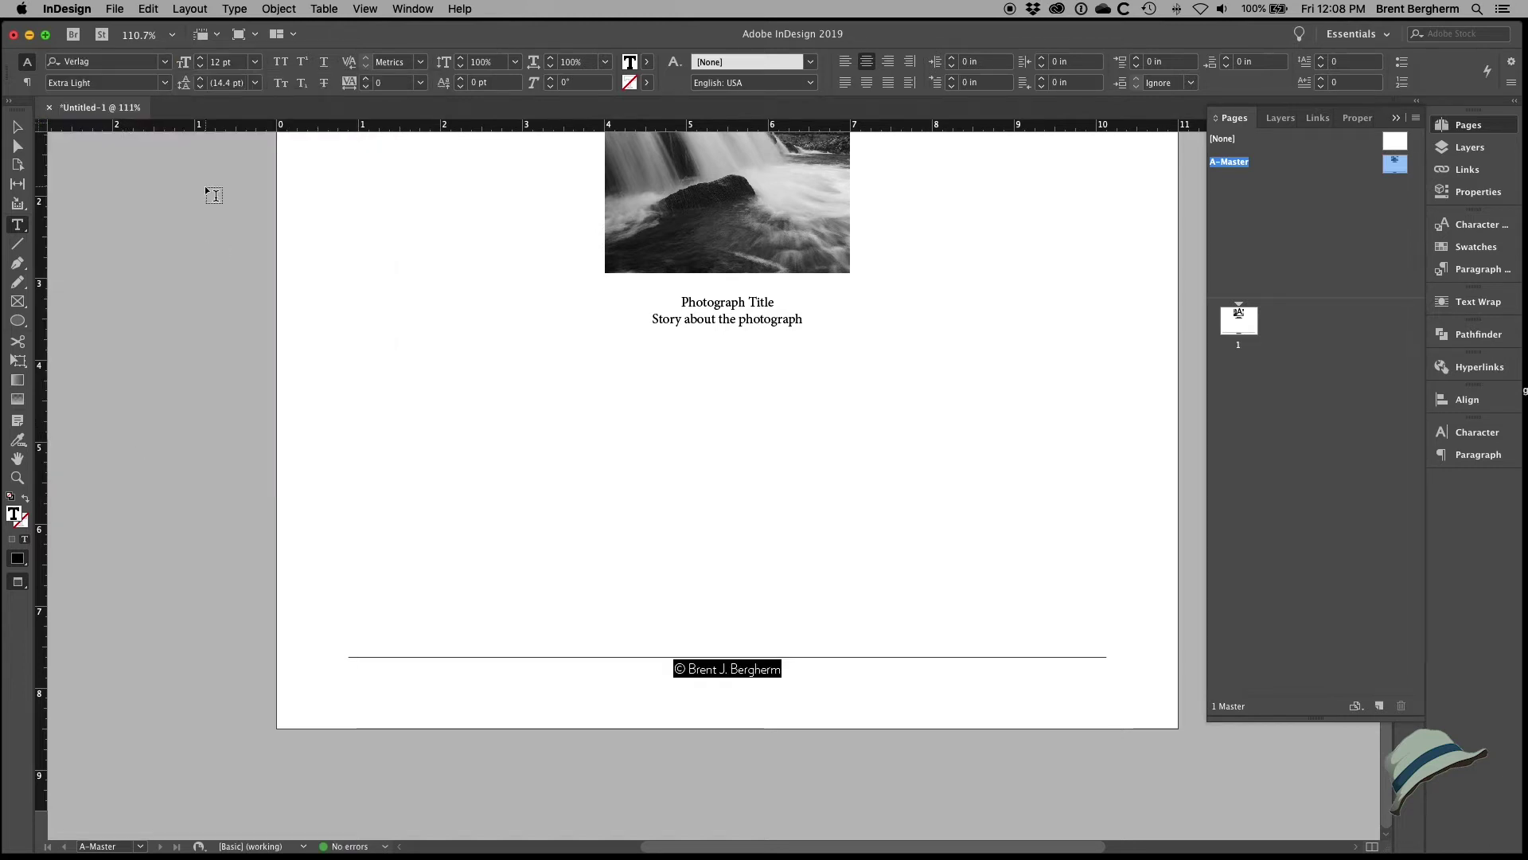
pyautogui.click(227, 62)
pyautogui.write('10')
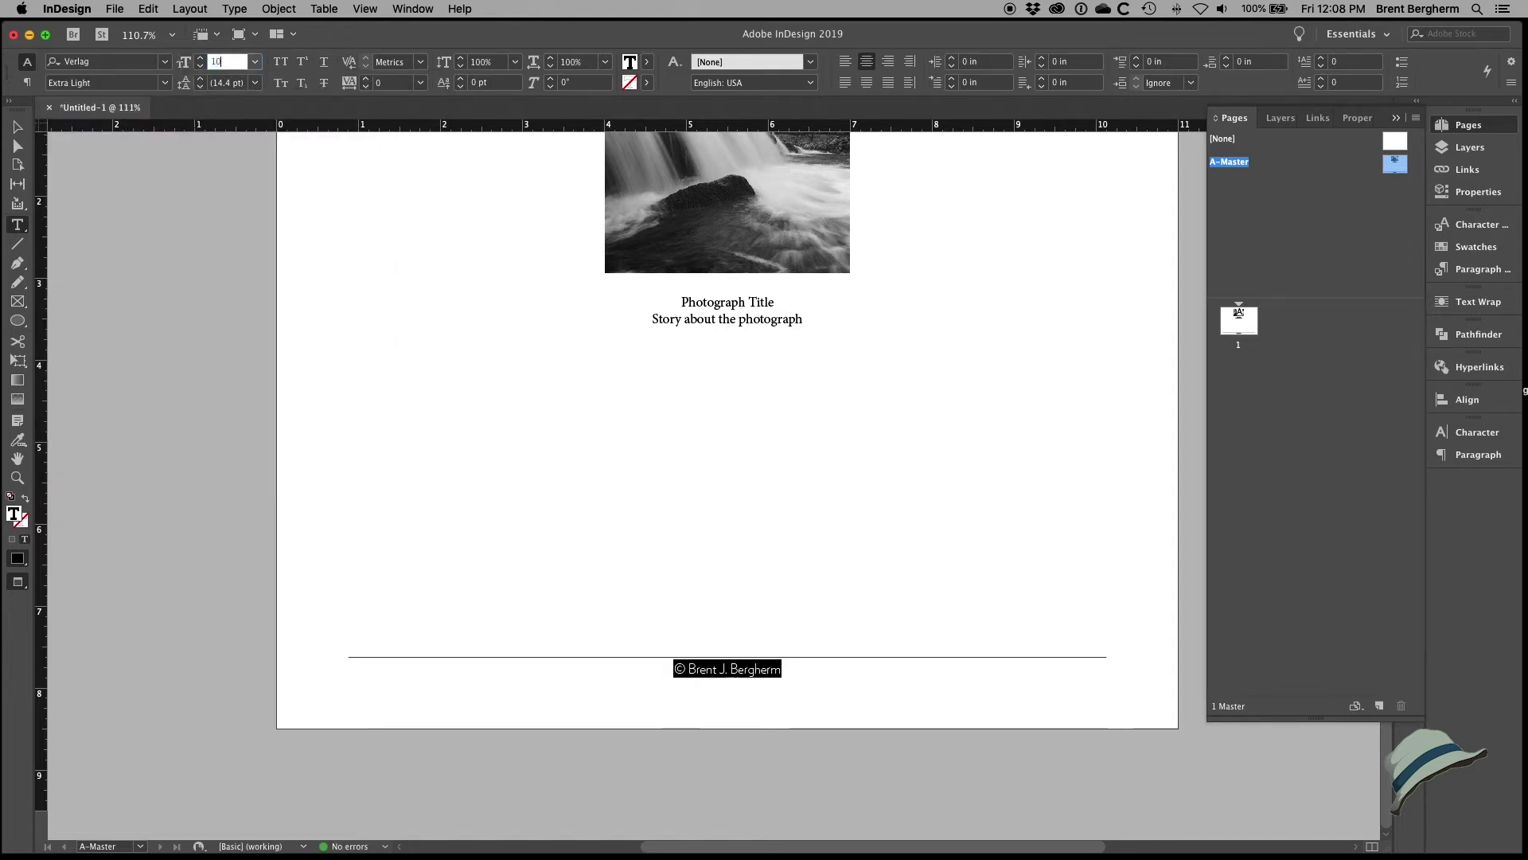
pyautogui.press('Return')
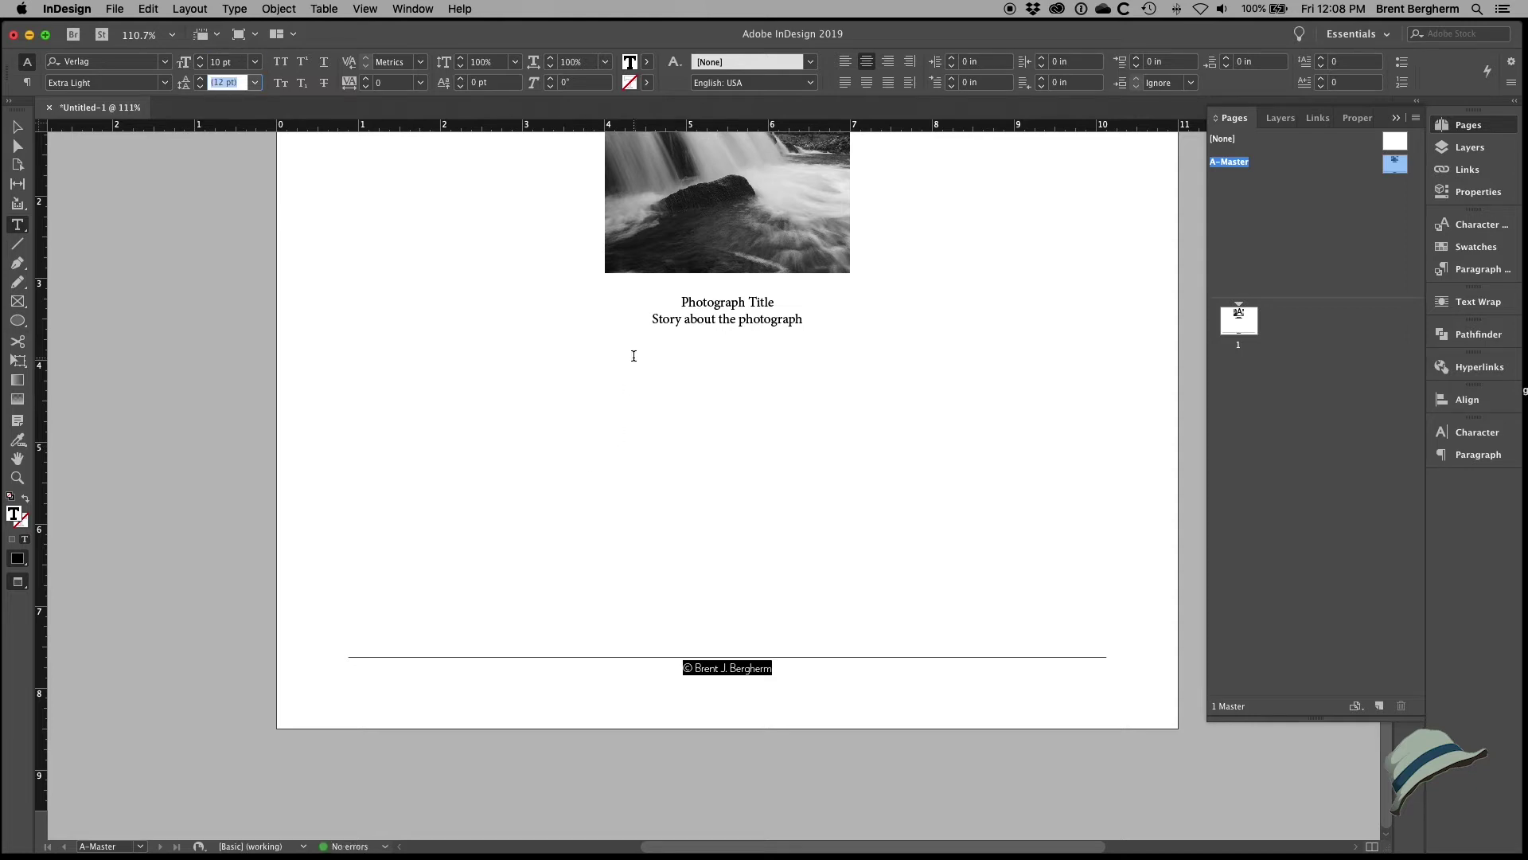
# Step: Format the "Photograph Title" line in Verlag Extra Light at 72 pt
pyautogui.click(700, 329)
pyautogui.tripleClick(697, 301)
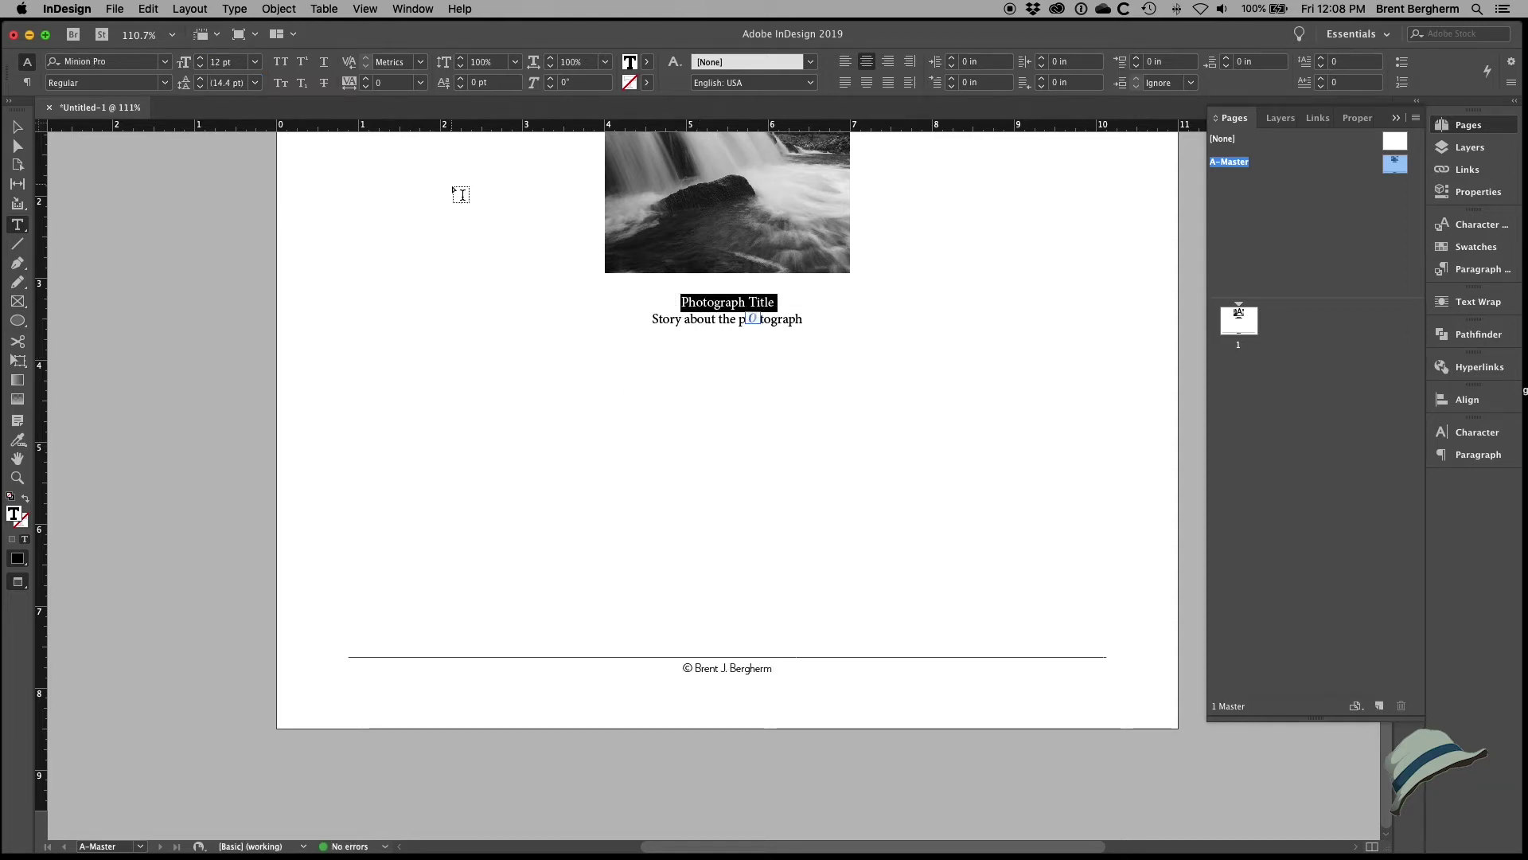
pyautogui.click(77, 63)
pyautogui.write('verla')
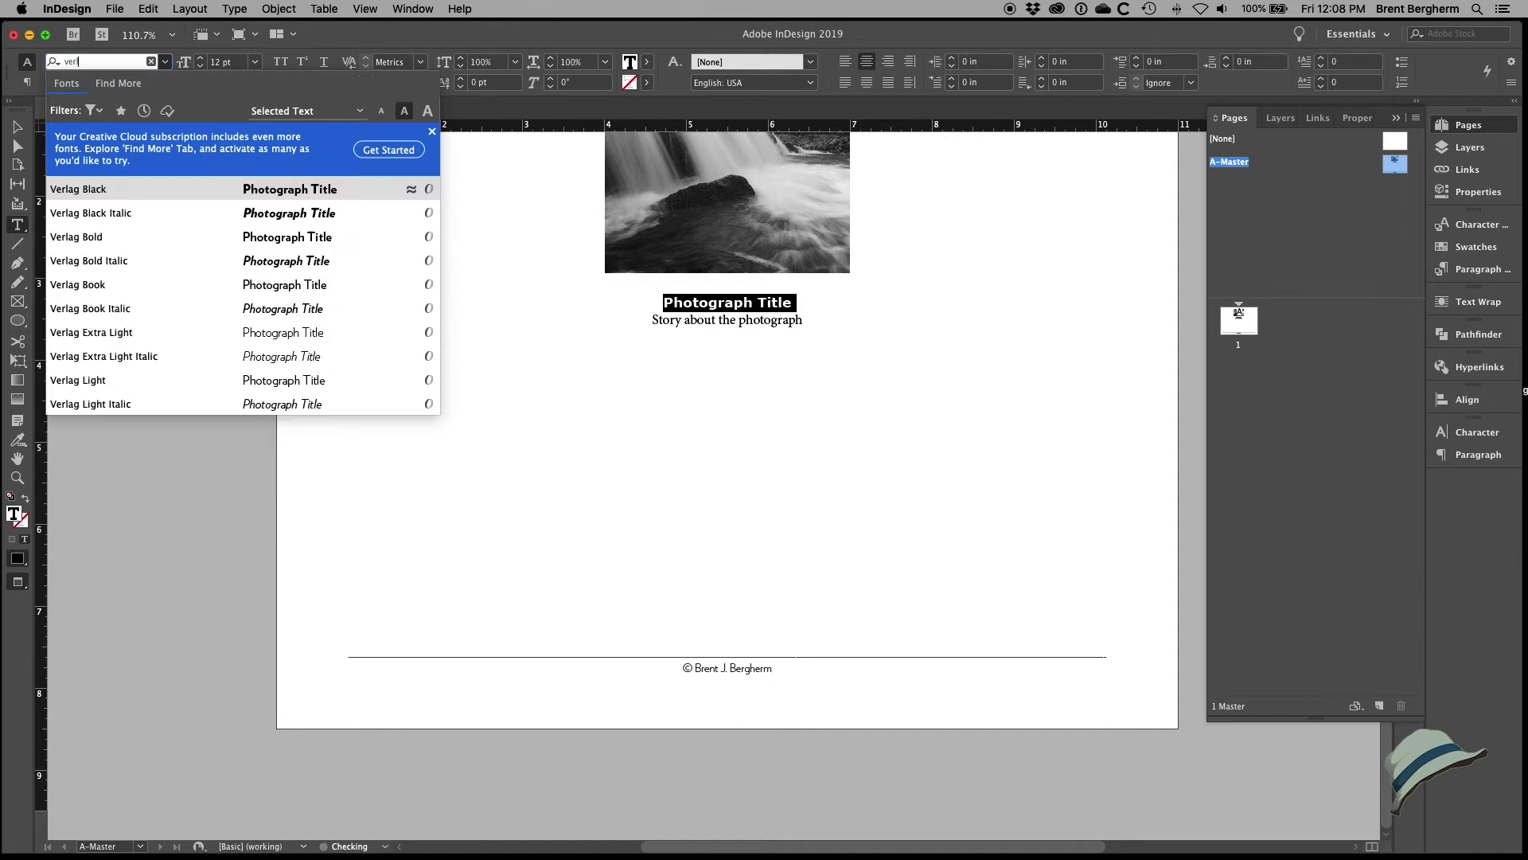
pyautogui.click(107, 332)
pyautogui.click(241, 62)
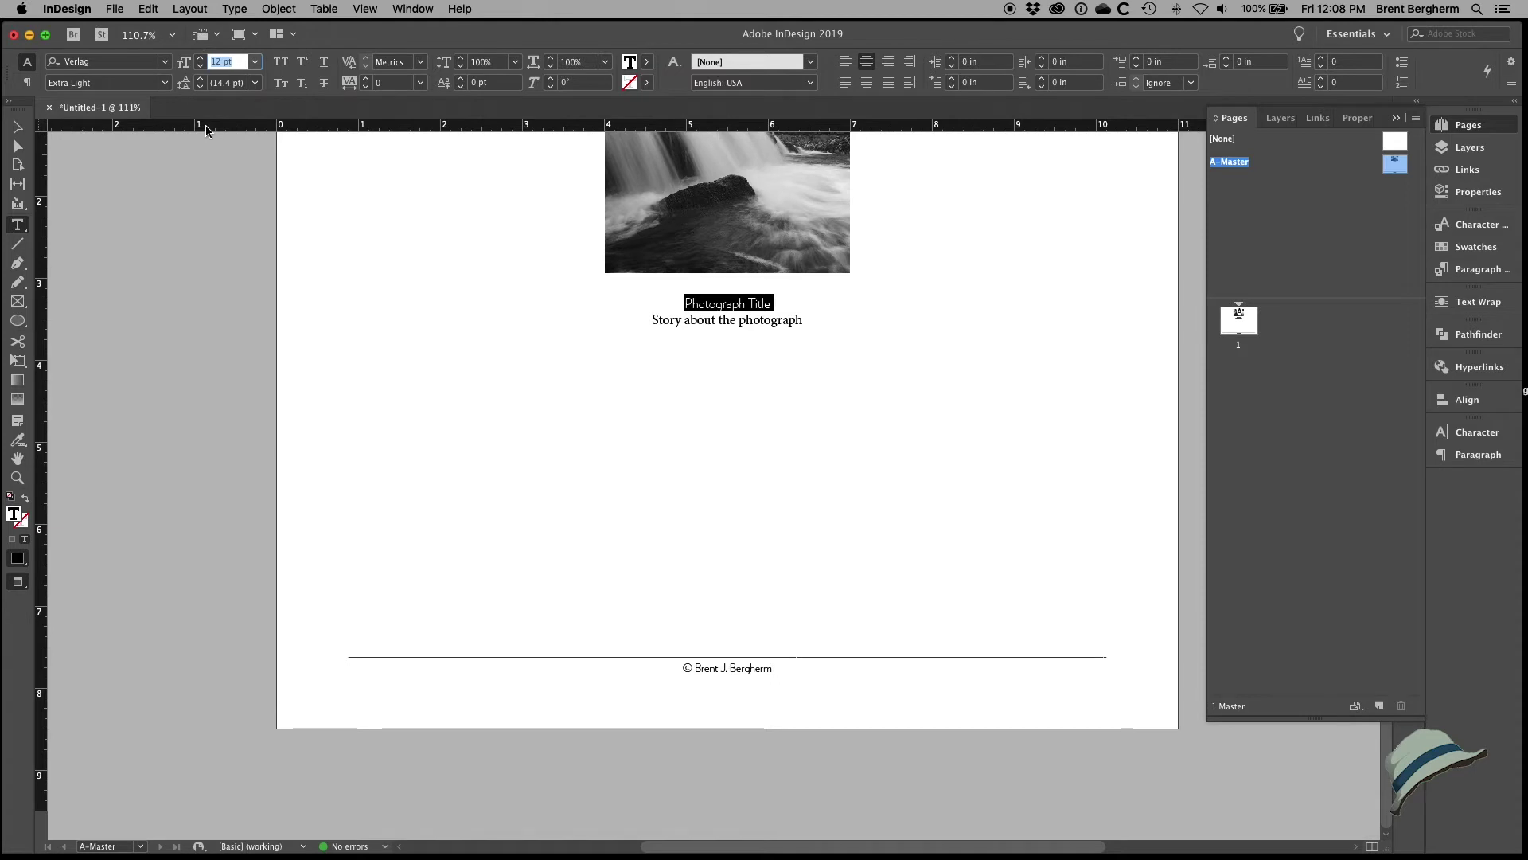
pyautogui.write('72')
pyautogui.press('Tab')
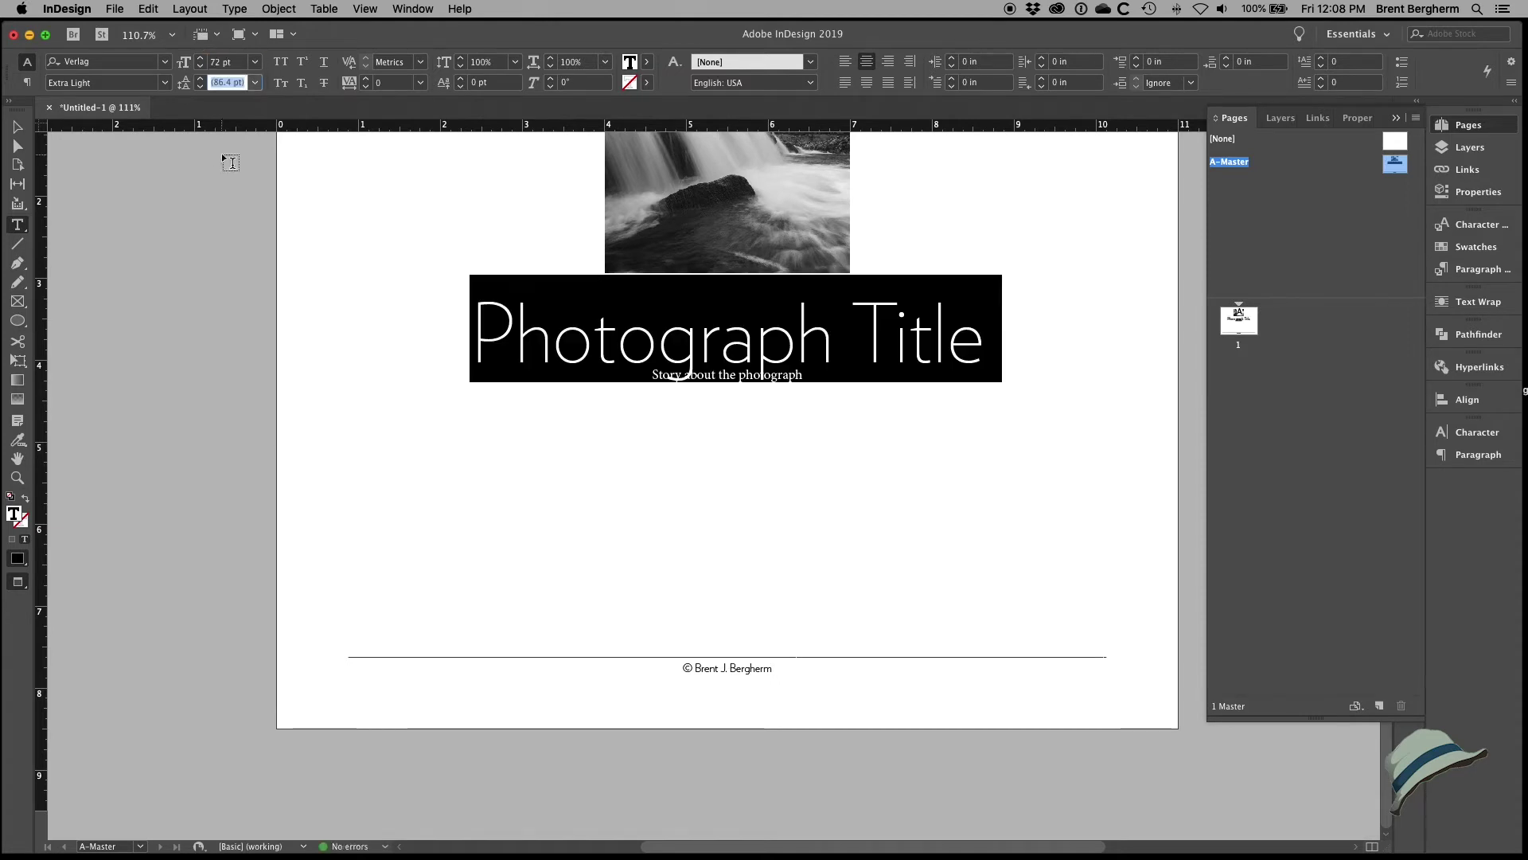
# Step: Reduce the photograph title's font size to 64 pt
pyautogui.scroll(2, 423, 312)
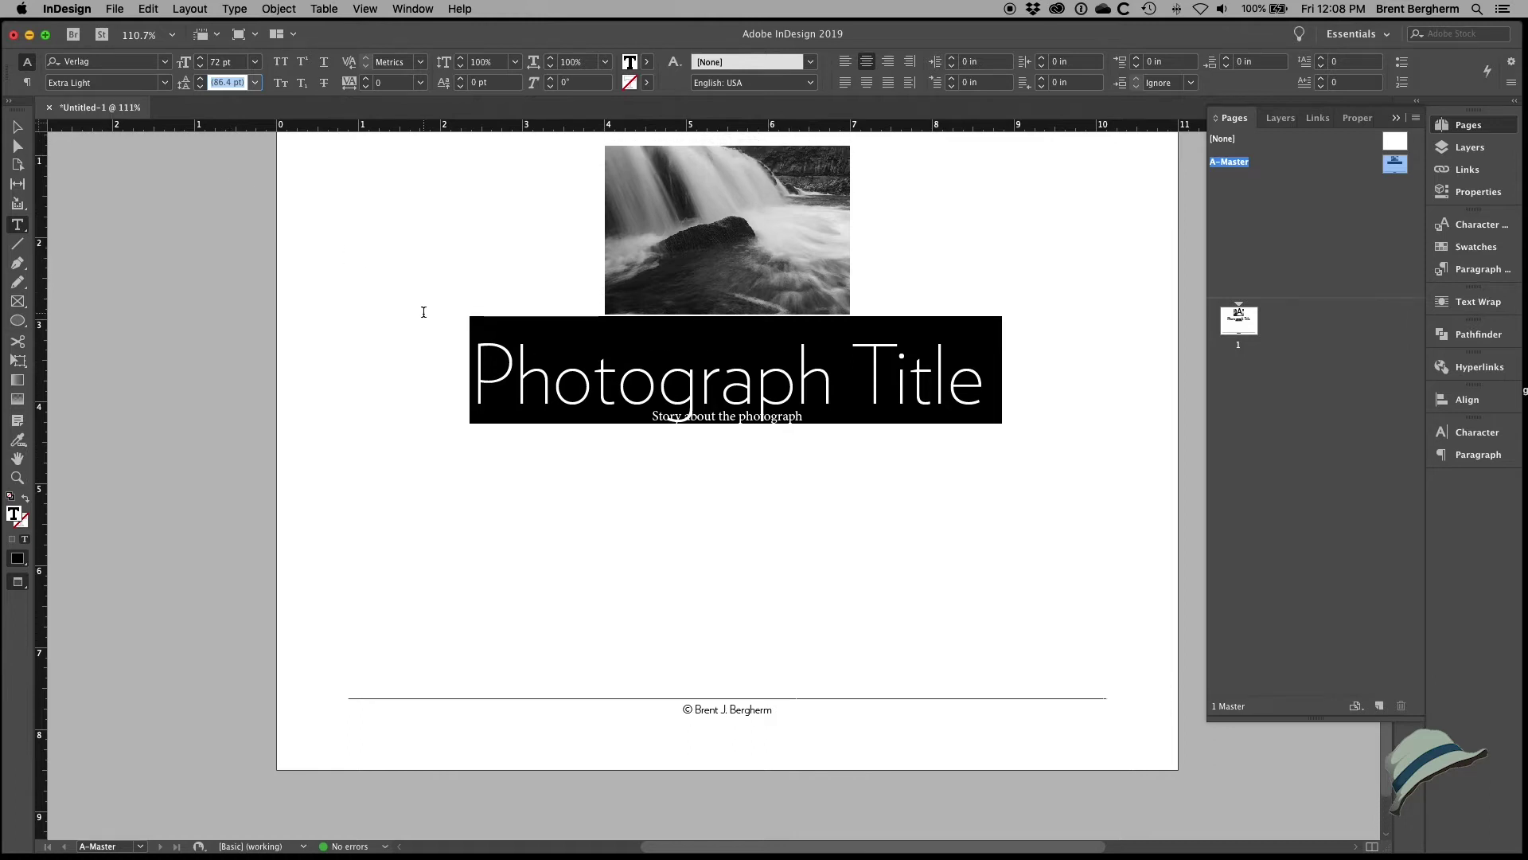
pyautogui.scroll(2, 423, 312)
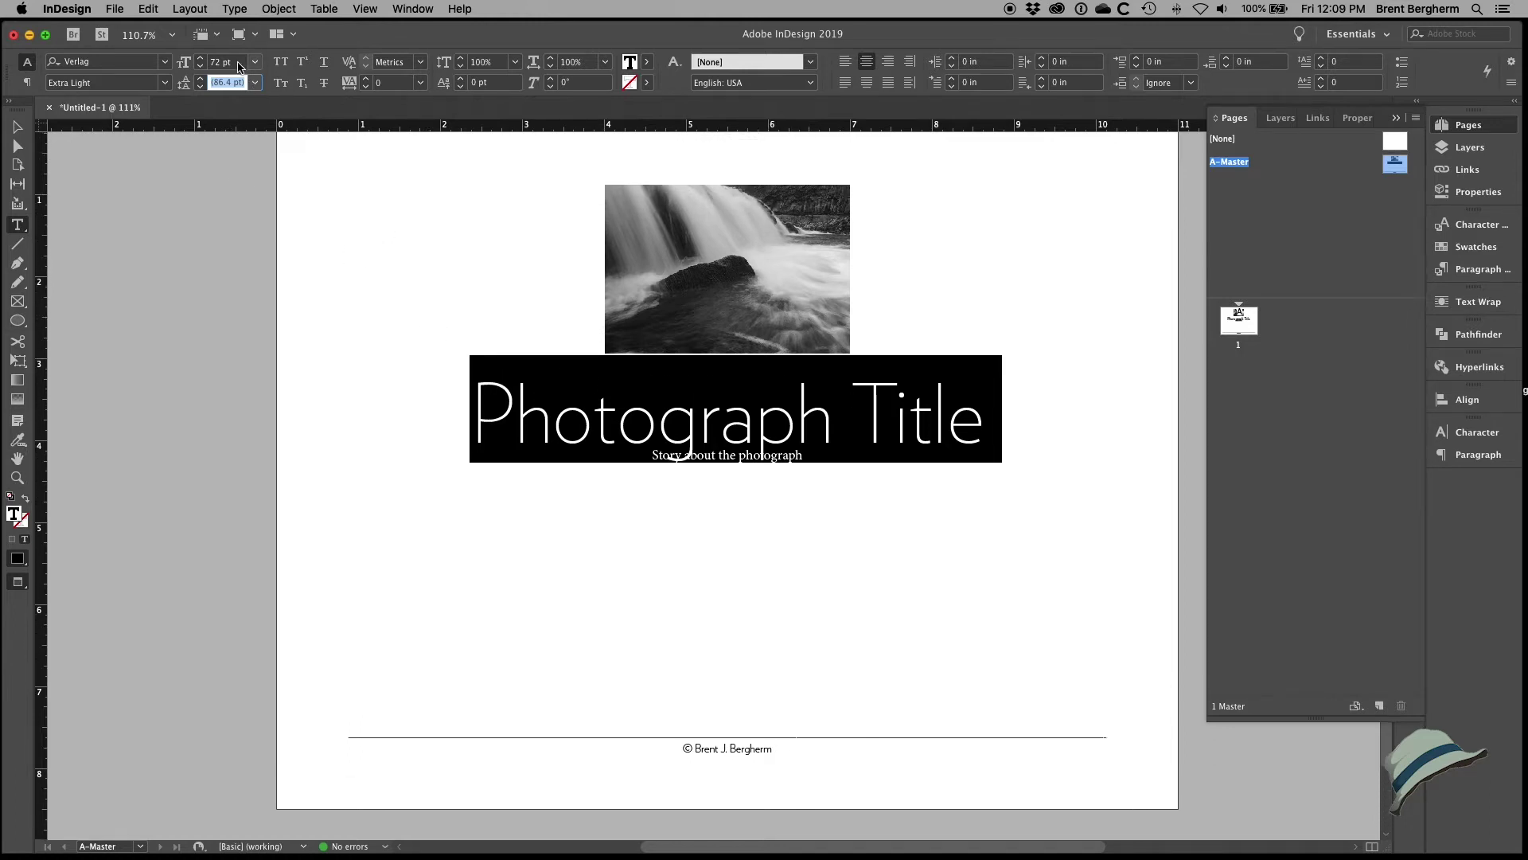
pyautogui.hotkey('shift', 'Tab')
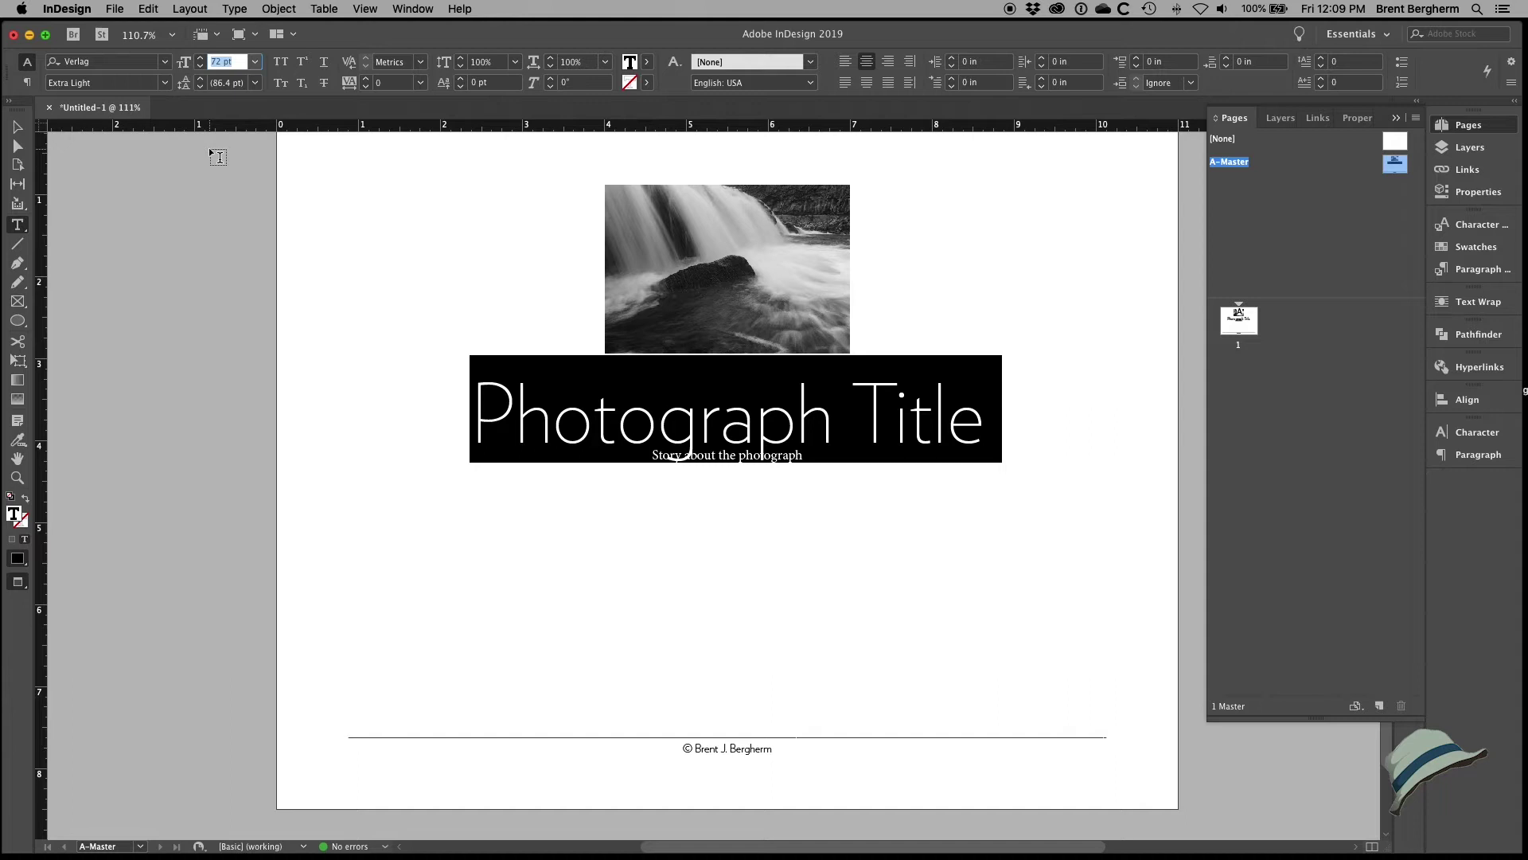
pyautogui.write('64')
pyautogui.press('Return')
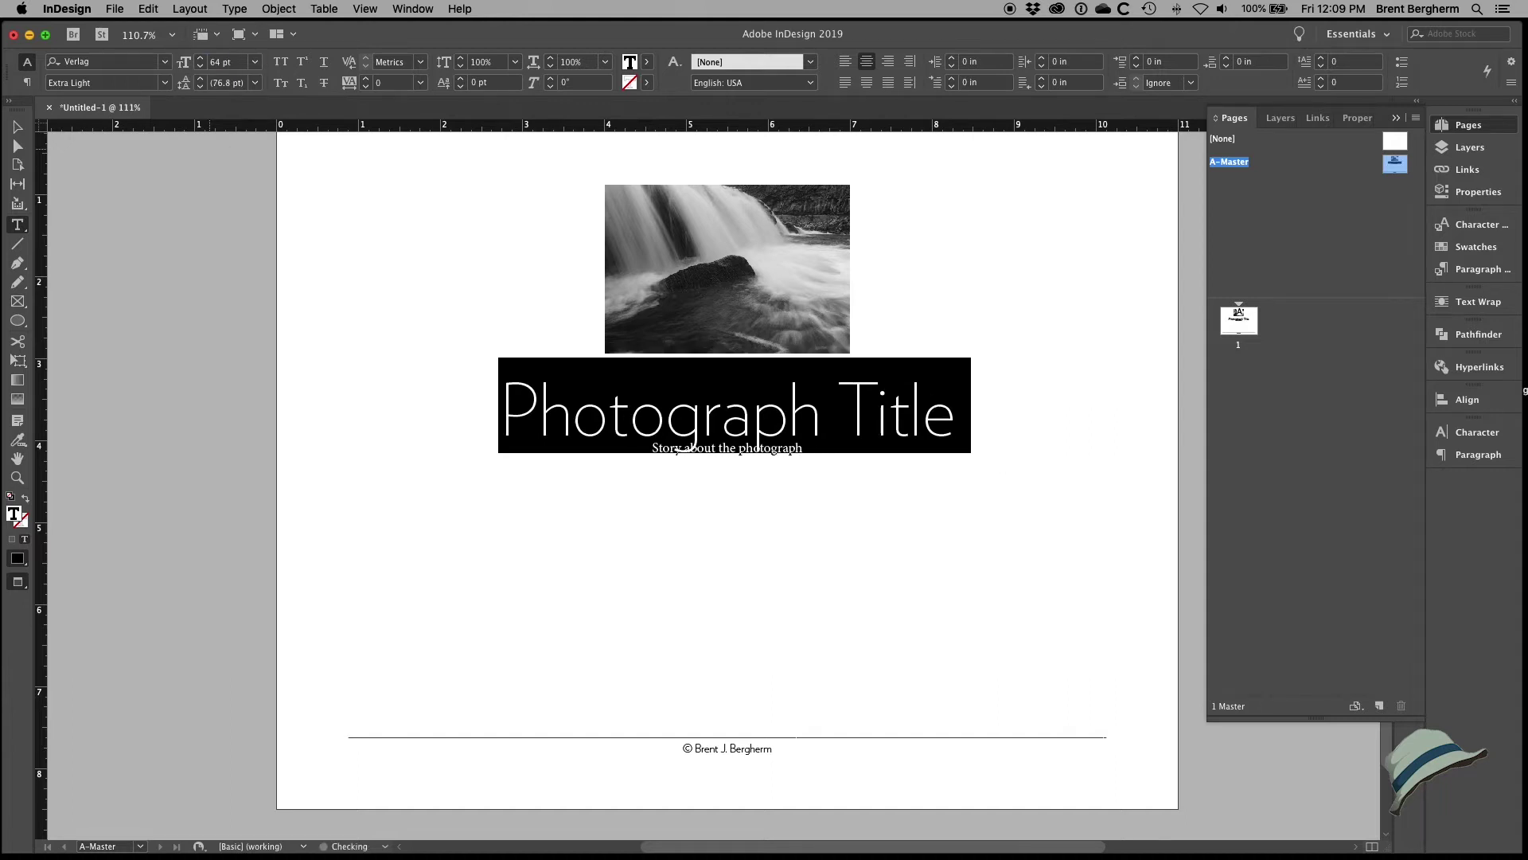
# Step: Change the font of the "Story about the photograph" line to Verlag Book
pyautogui.click(725, 463)
pyautogui.tripleClick(723, 449)
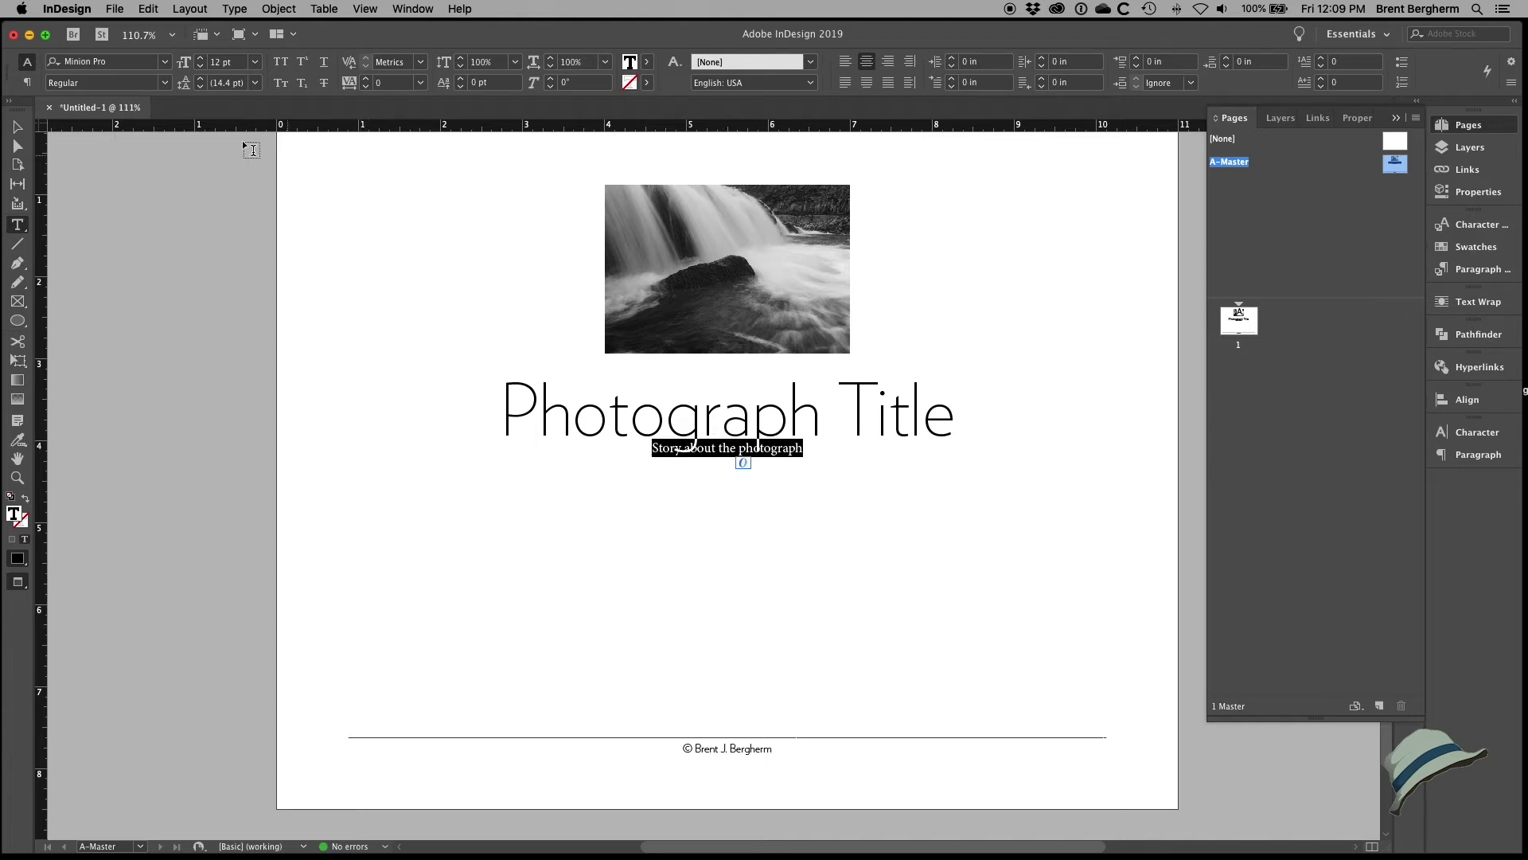
pyautogui.click(119, 62)
pyautogui.write('ver')
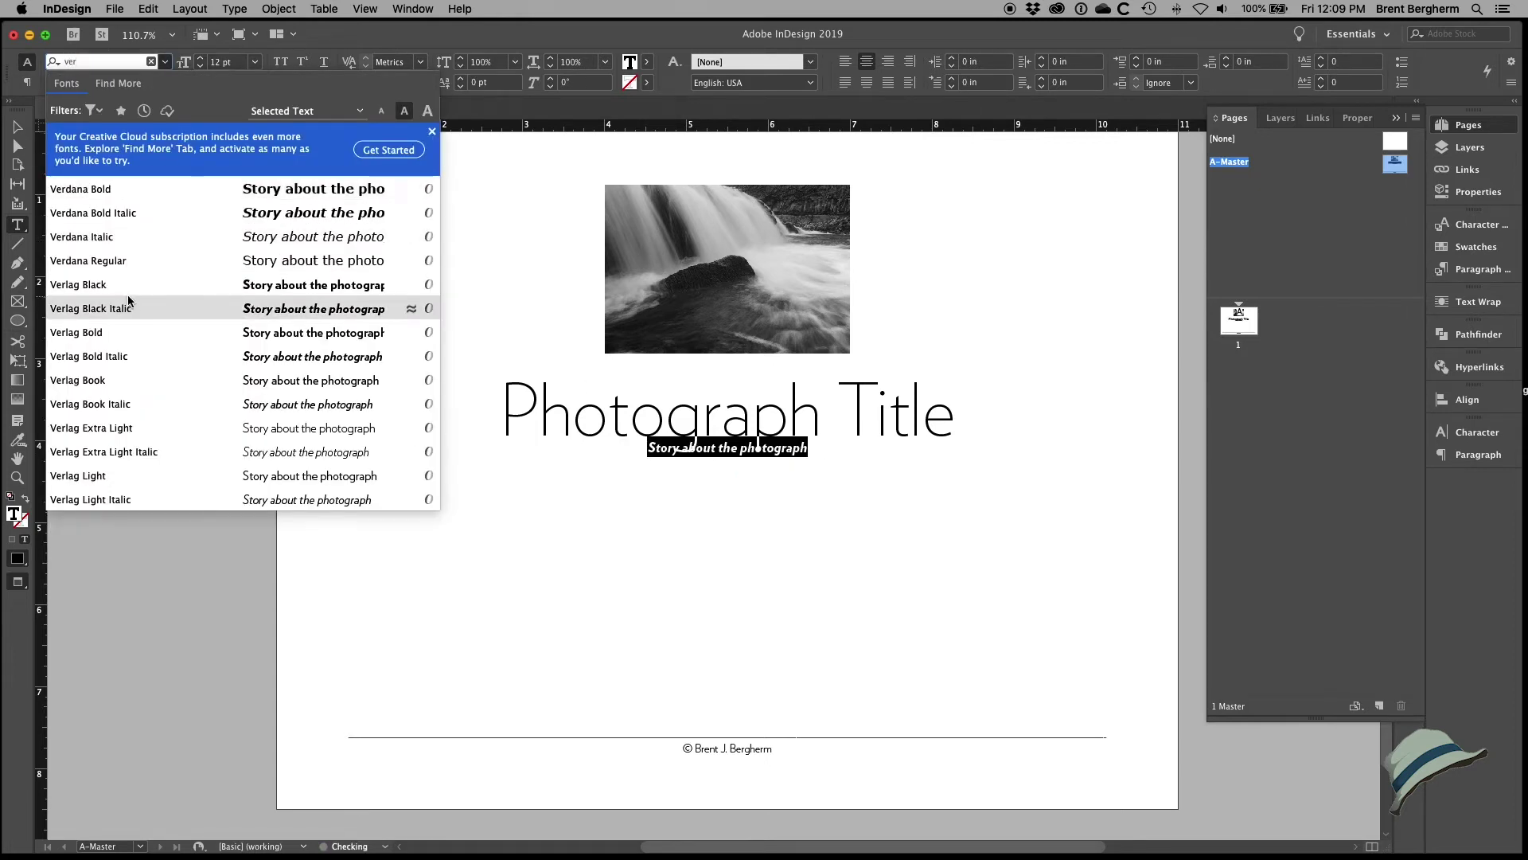
pyautogui.click(102, 381)
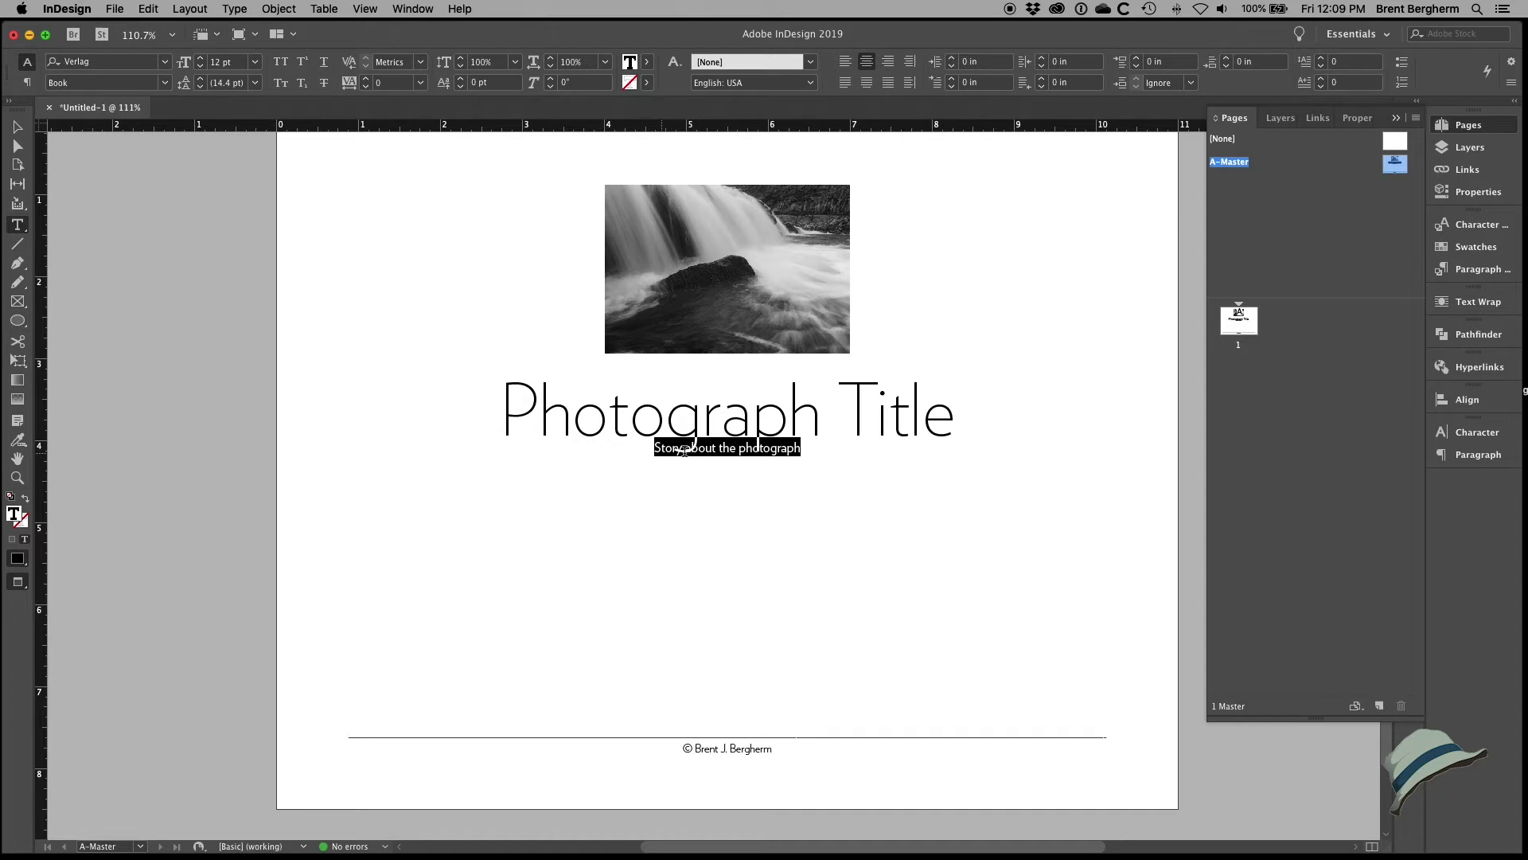
# Step: Increase the story line's leading to 40 pt
pyautogui.tripleClick(616, 417)
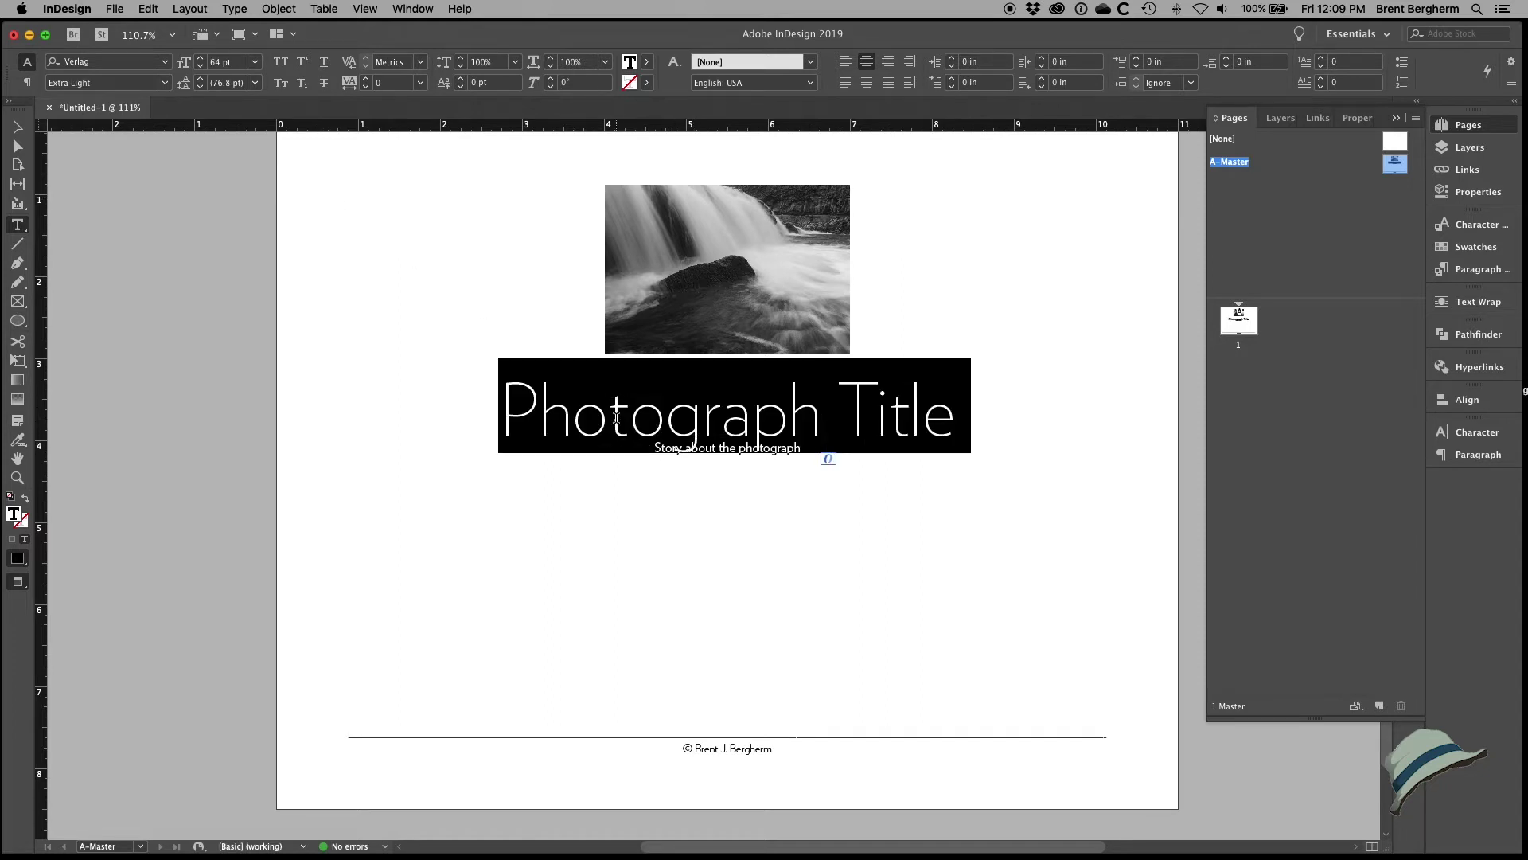
pyautogui.tripleClick(721, 451)
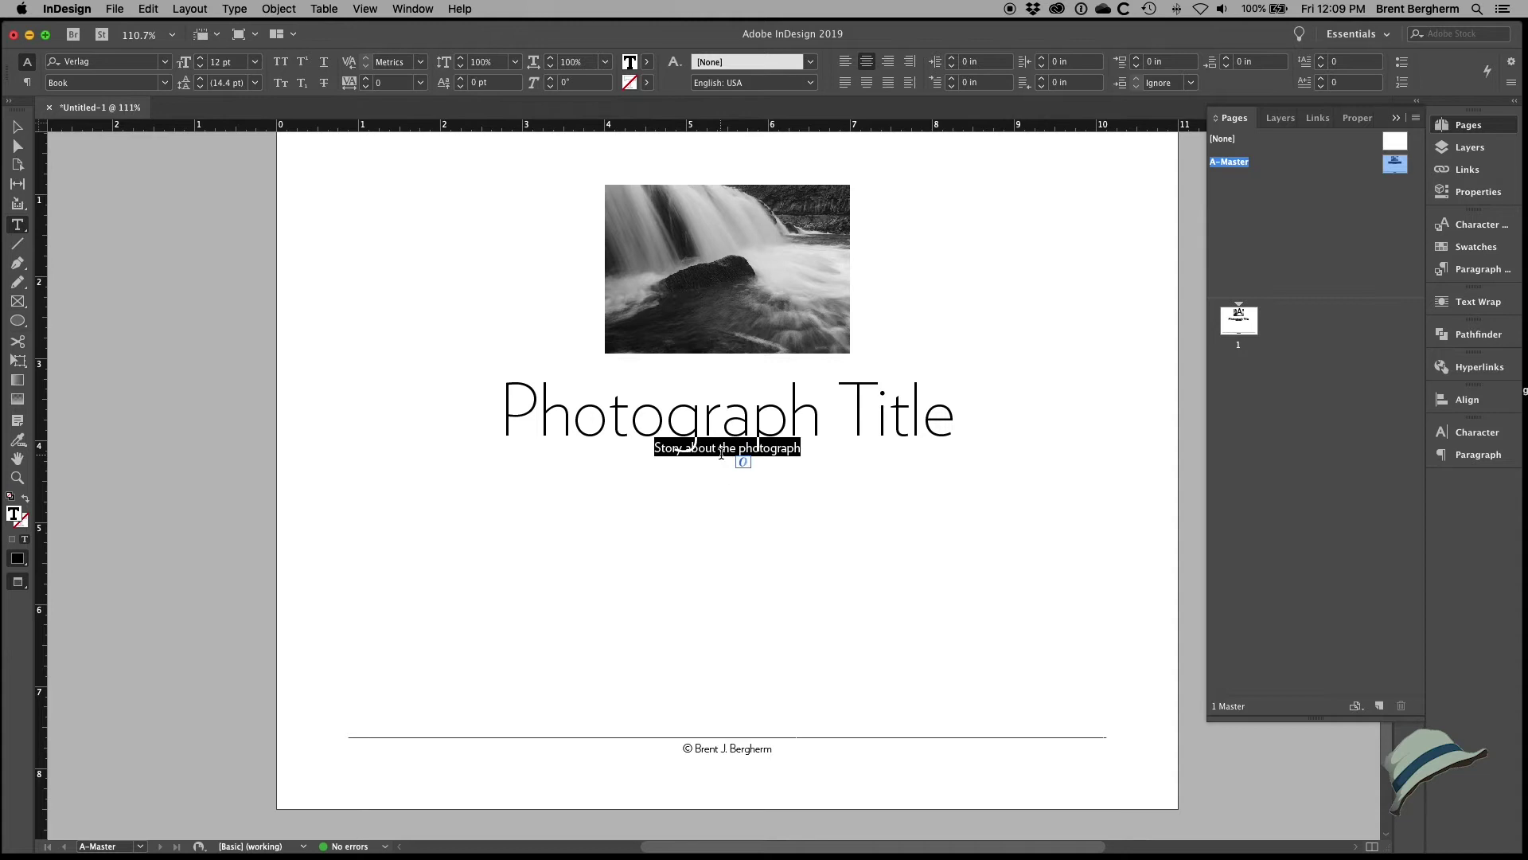
pyautogui.click(200, 80)
pyautogui.click(199, 82)
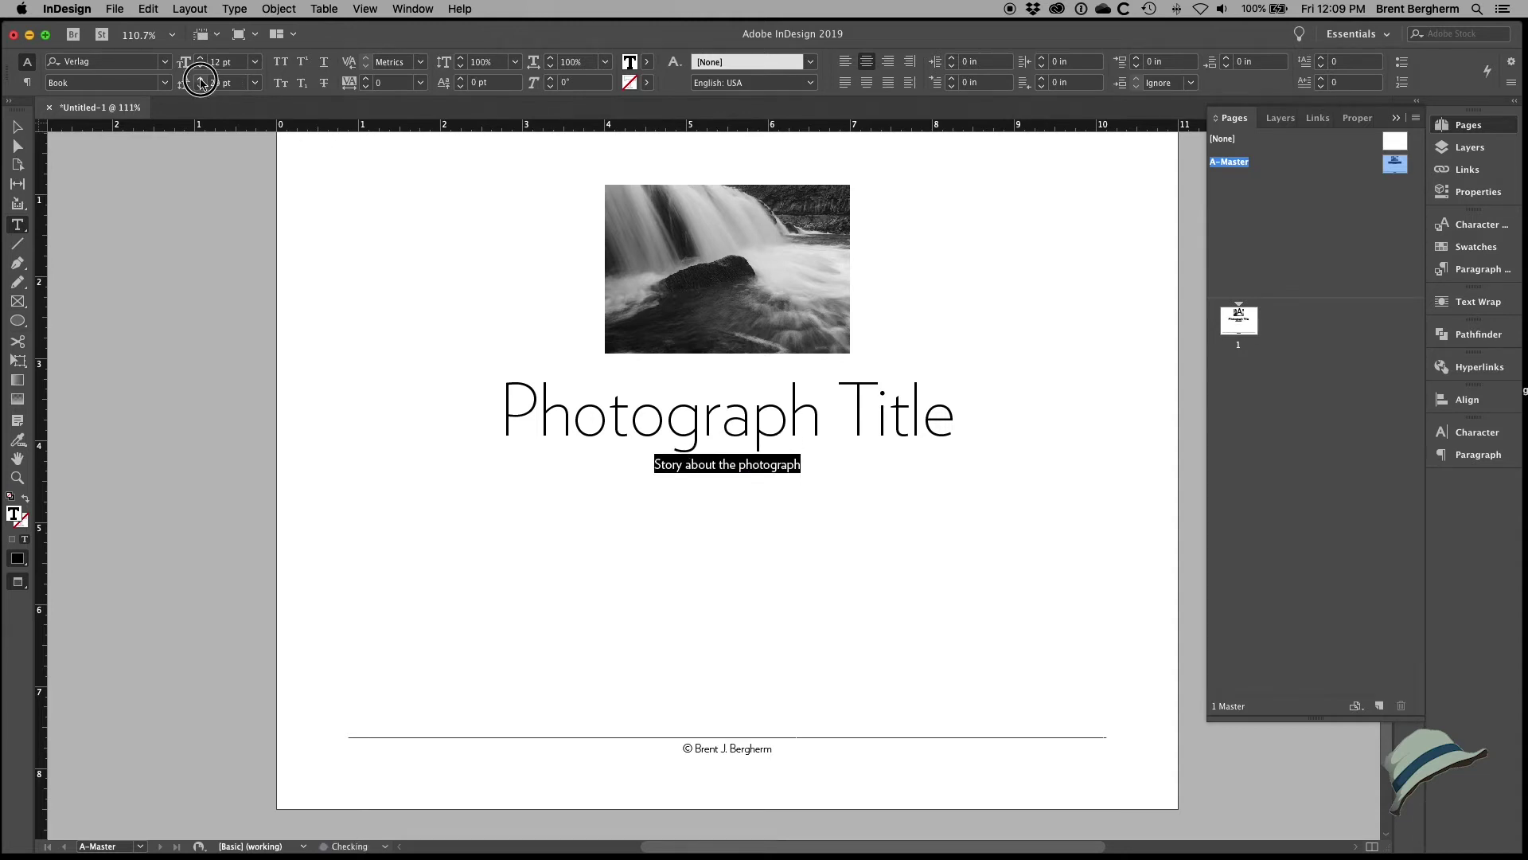
pyautogui.click(200, 82)
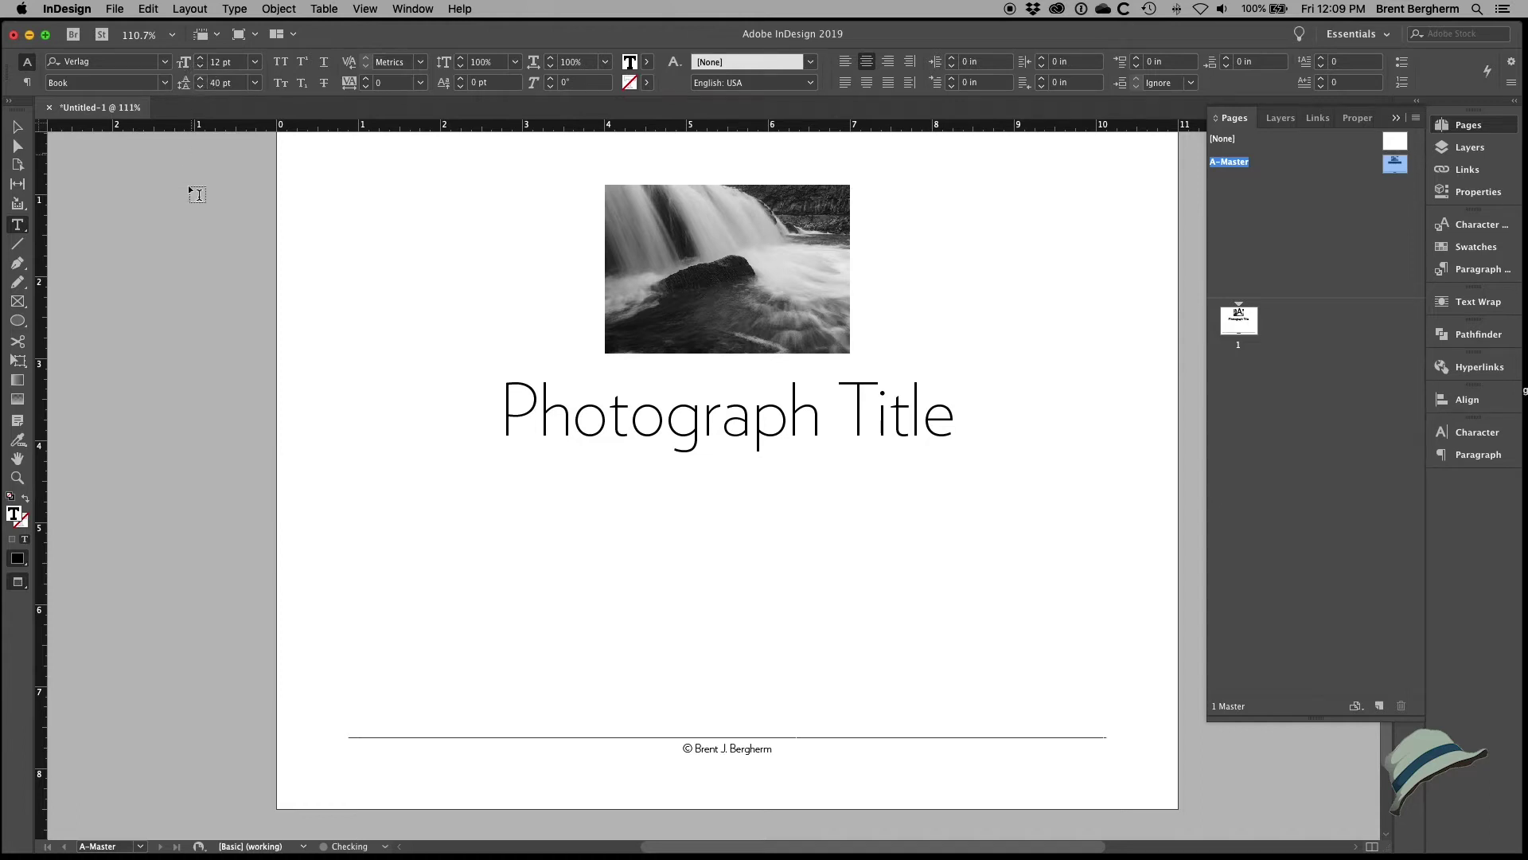
# Step: Extend the caption text frame down to just above the bottom line, about 4.23 in high
pyautogui.click(17, 127)
pyautogui.click(611, 378)
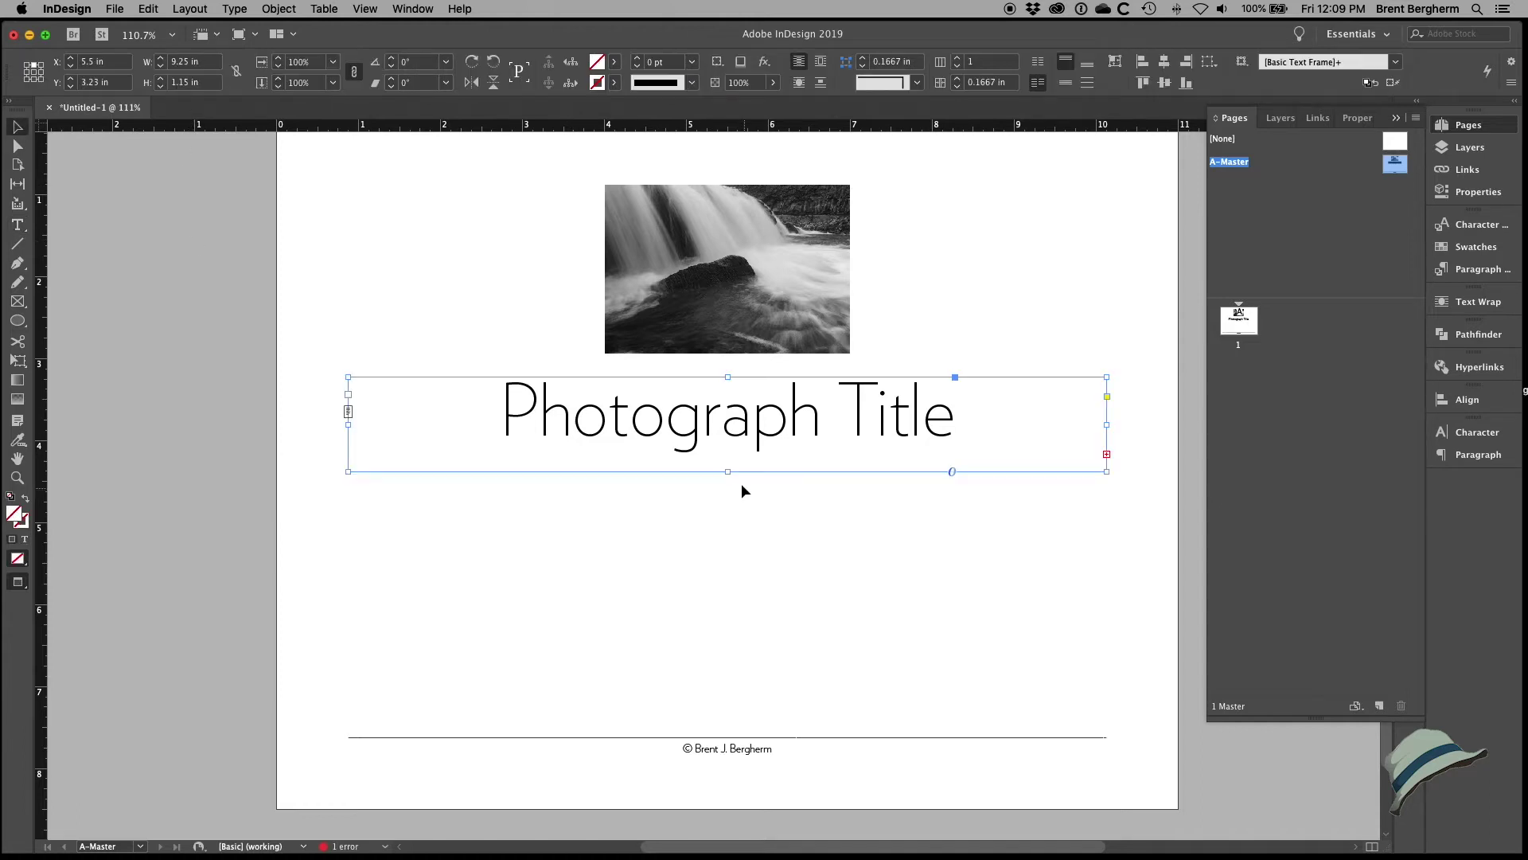
pyautogui.moveTo(731, 474); pyautogui.dragTo(726, 724)
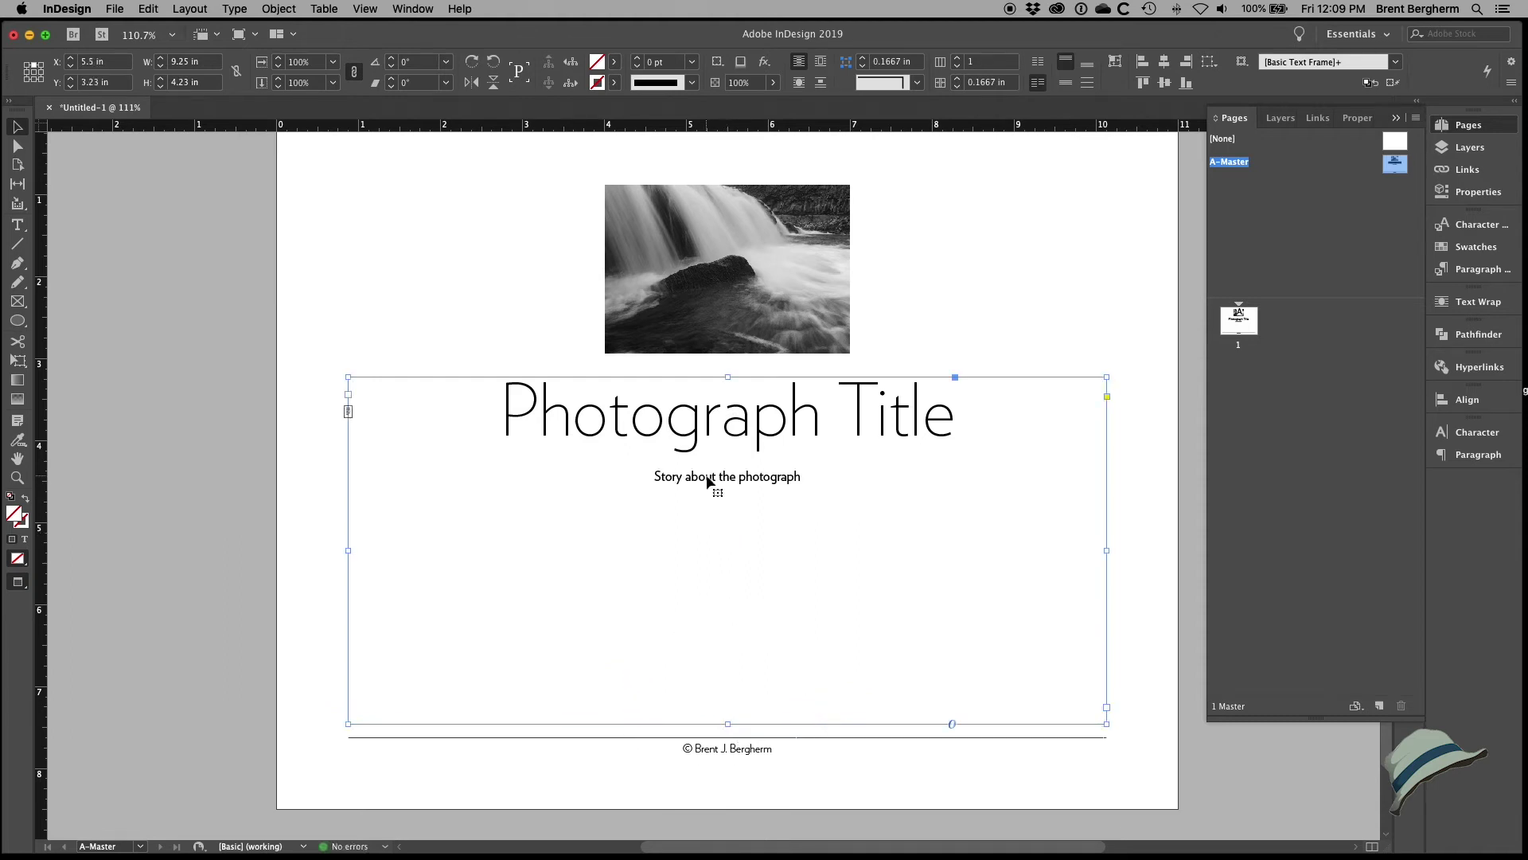
# Step: Add two placeholder paragraphs, "fdjalkjkl;" and "fdksla;jkl", below the story line
pyautogui.tripleClick(740, 478)
pyautogui.click(790, 478)
pyautogui.click(799, 478)
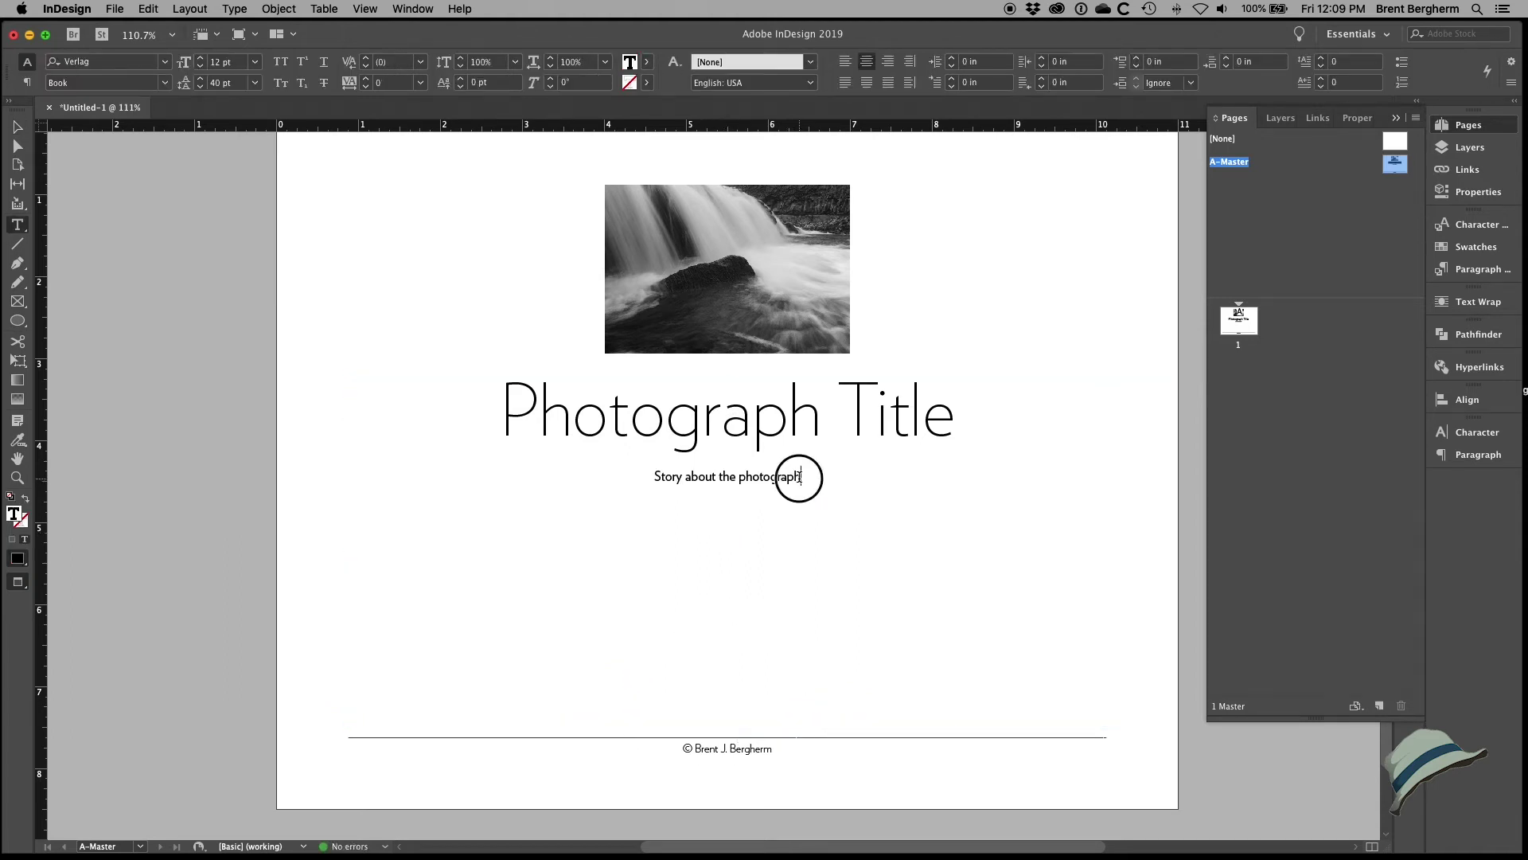
pyautogui.press('Return')
pyautogui.write('fdjalkjkl; ')
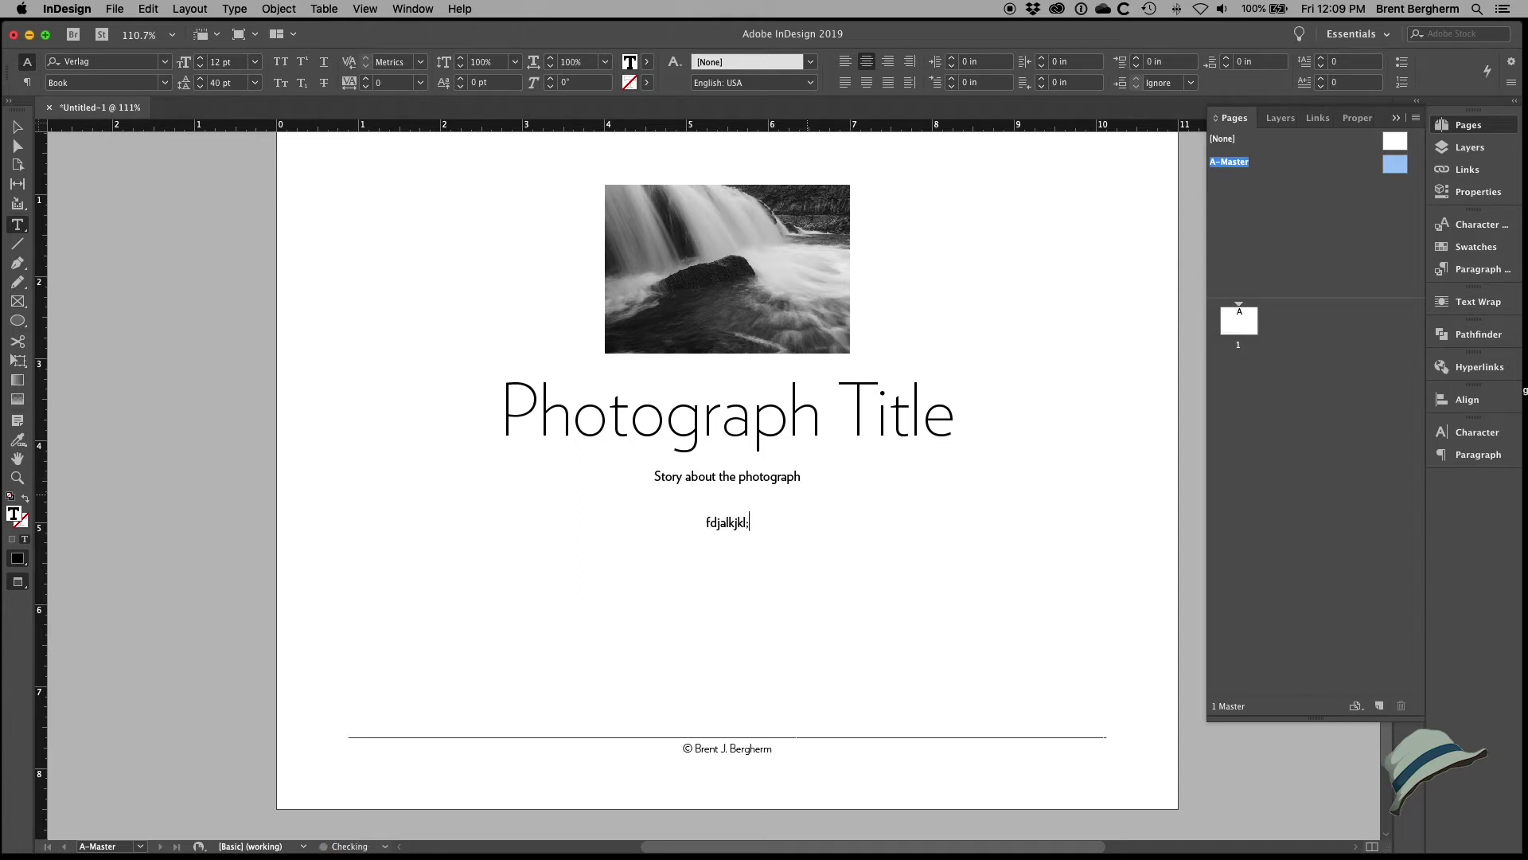
pyautogui.write('fdksla;jkl')
# Step: Set the font size of the story line and both placeholder paragraphs to 14 pt
pyautogui.moveTo(761, 575); pyautogui.dragTo(634, 474)
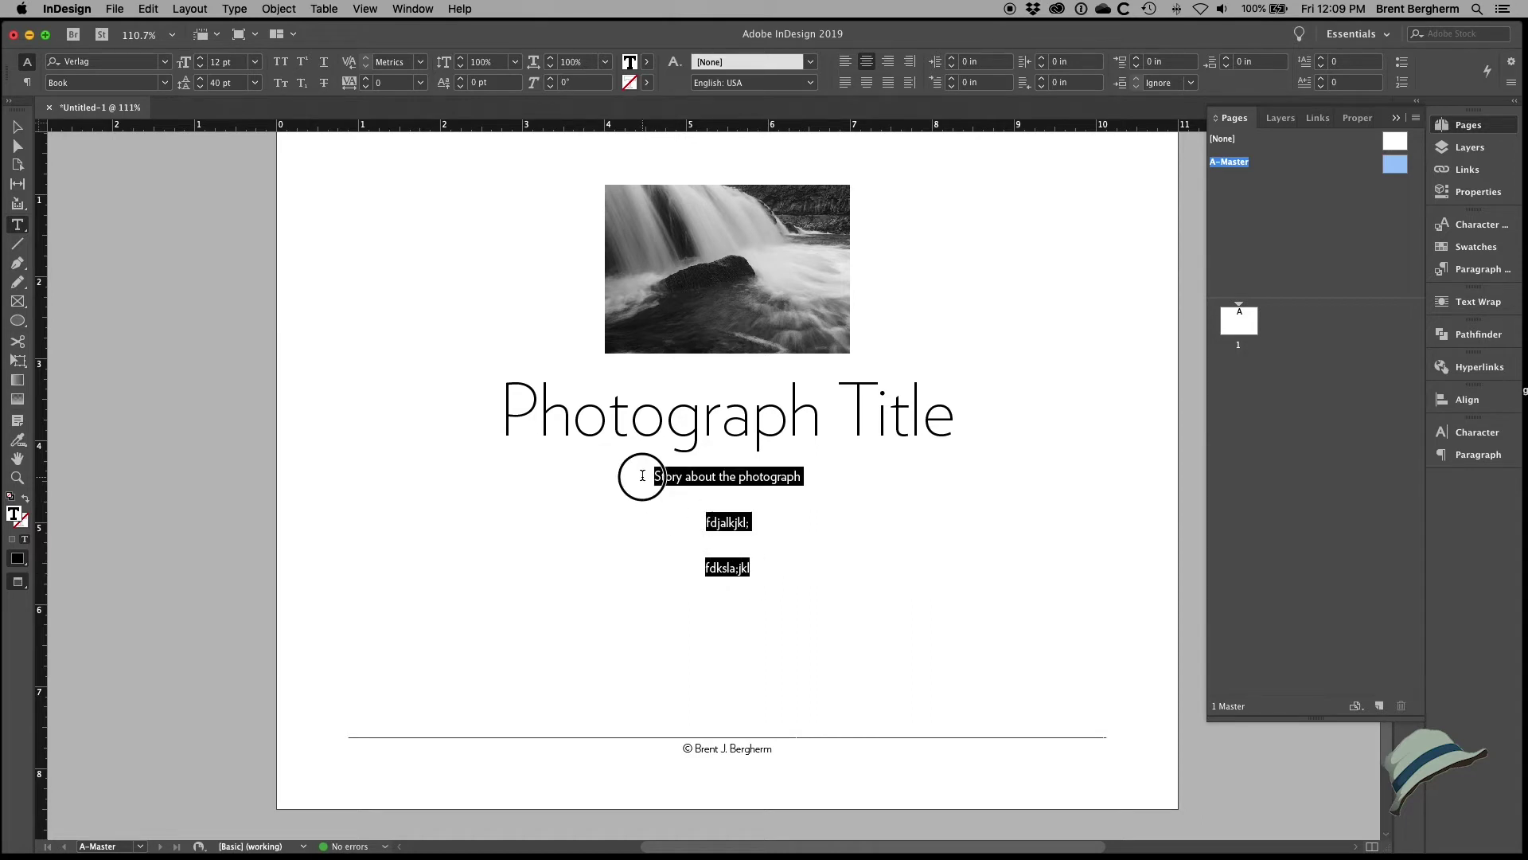
pyautogui.click(235, 66)
pyautogui.write('14')
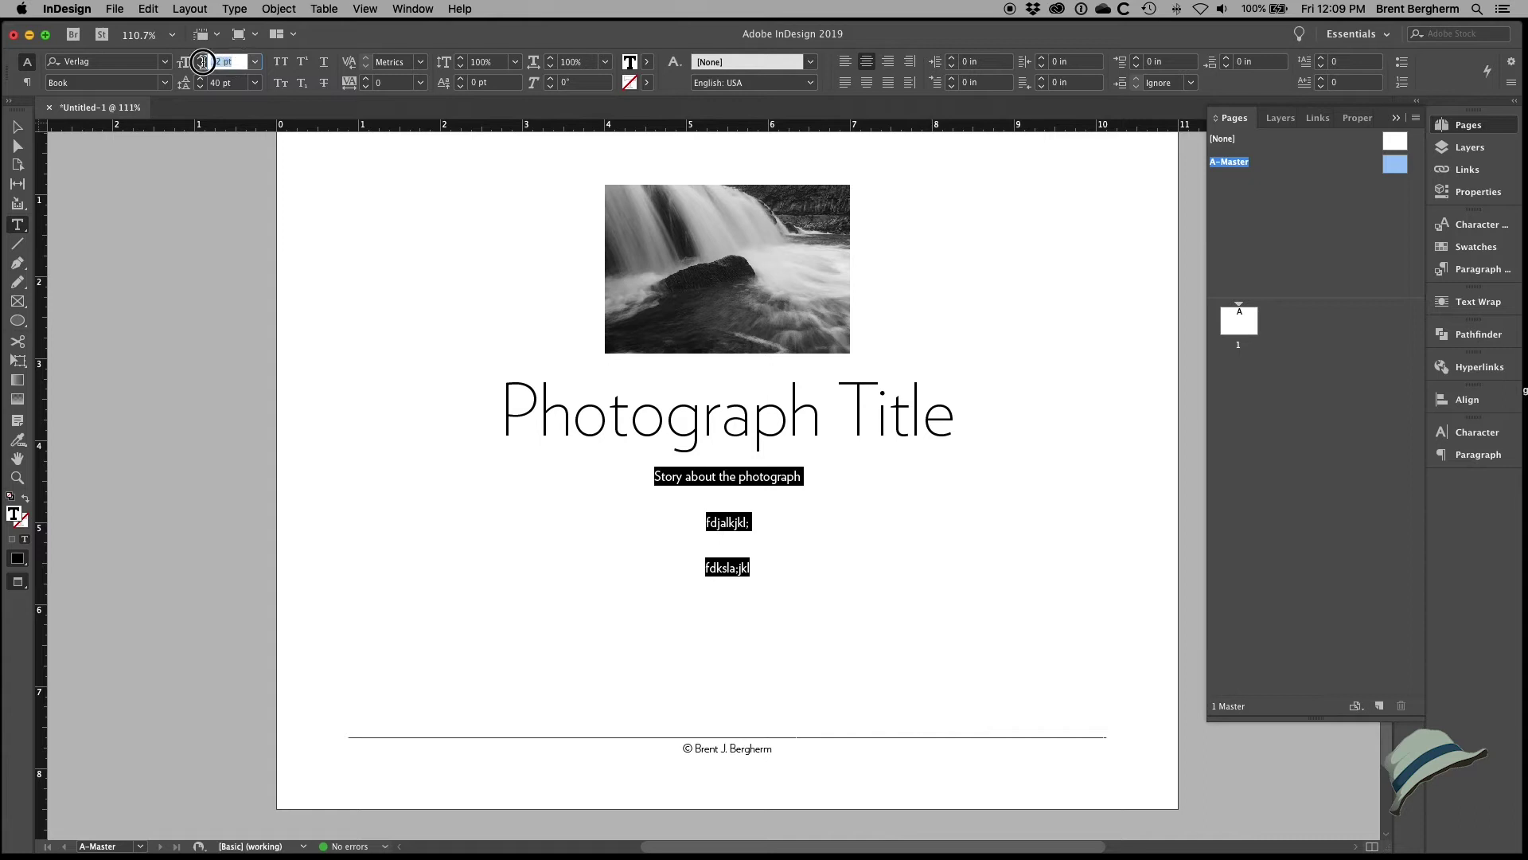
pyautogui.press('Return')
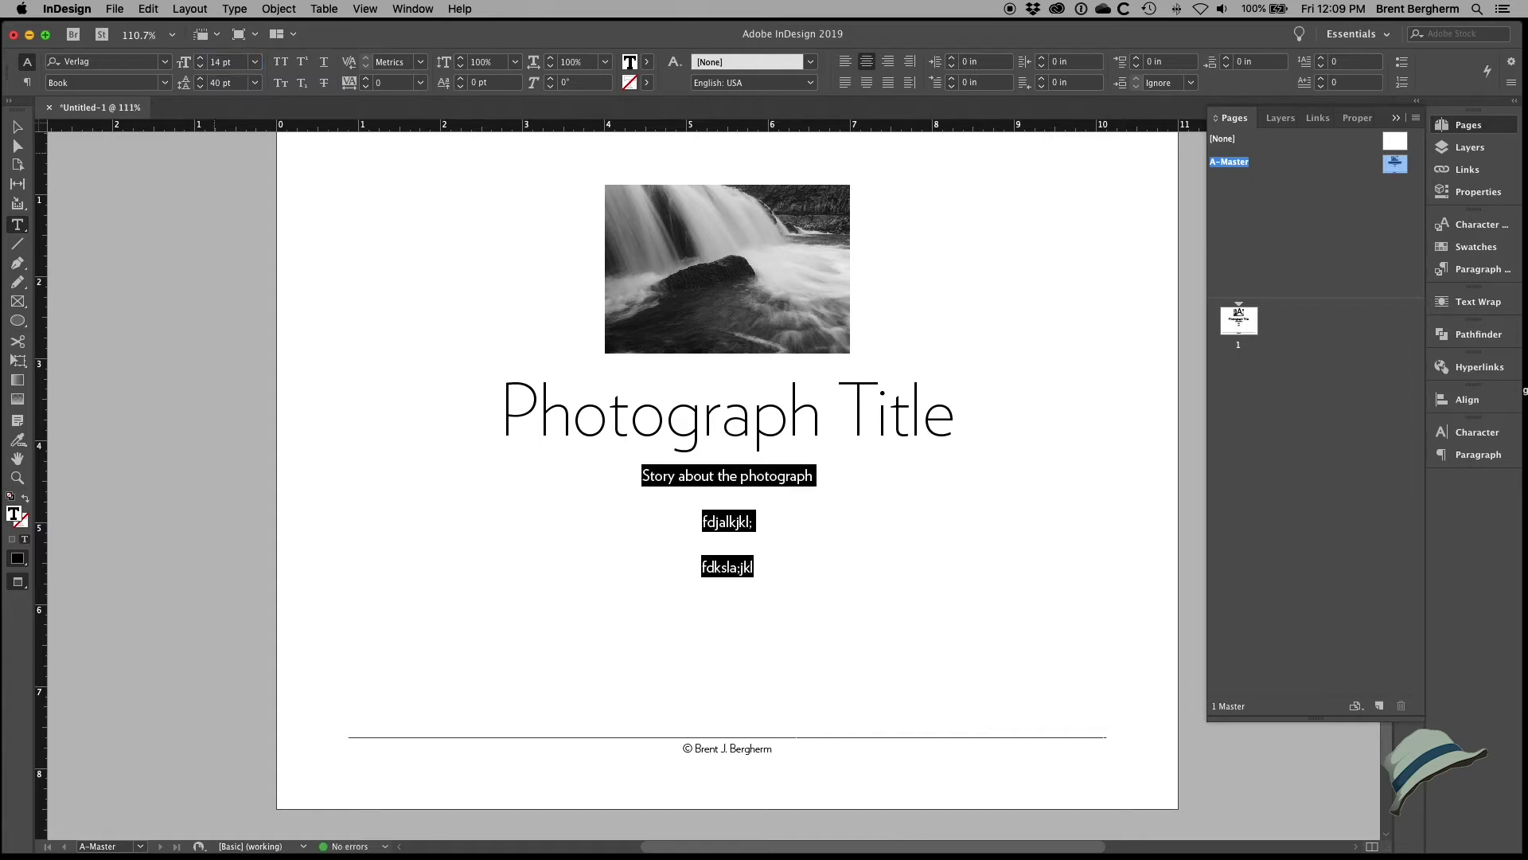
# Step: Tighten the leading of the three story paragraphs to 18 pt
pyautogui.click(230, 83)
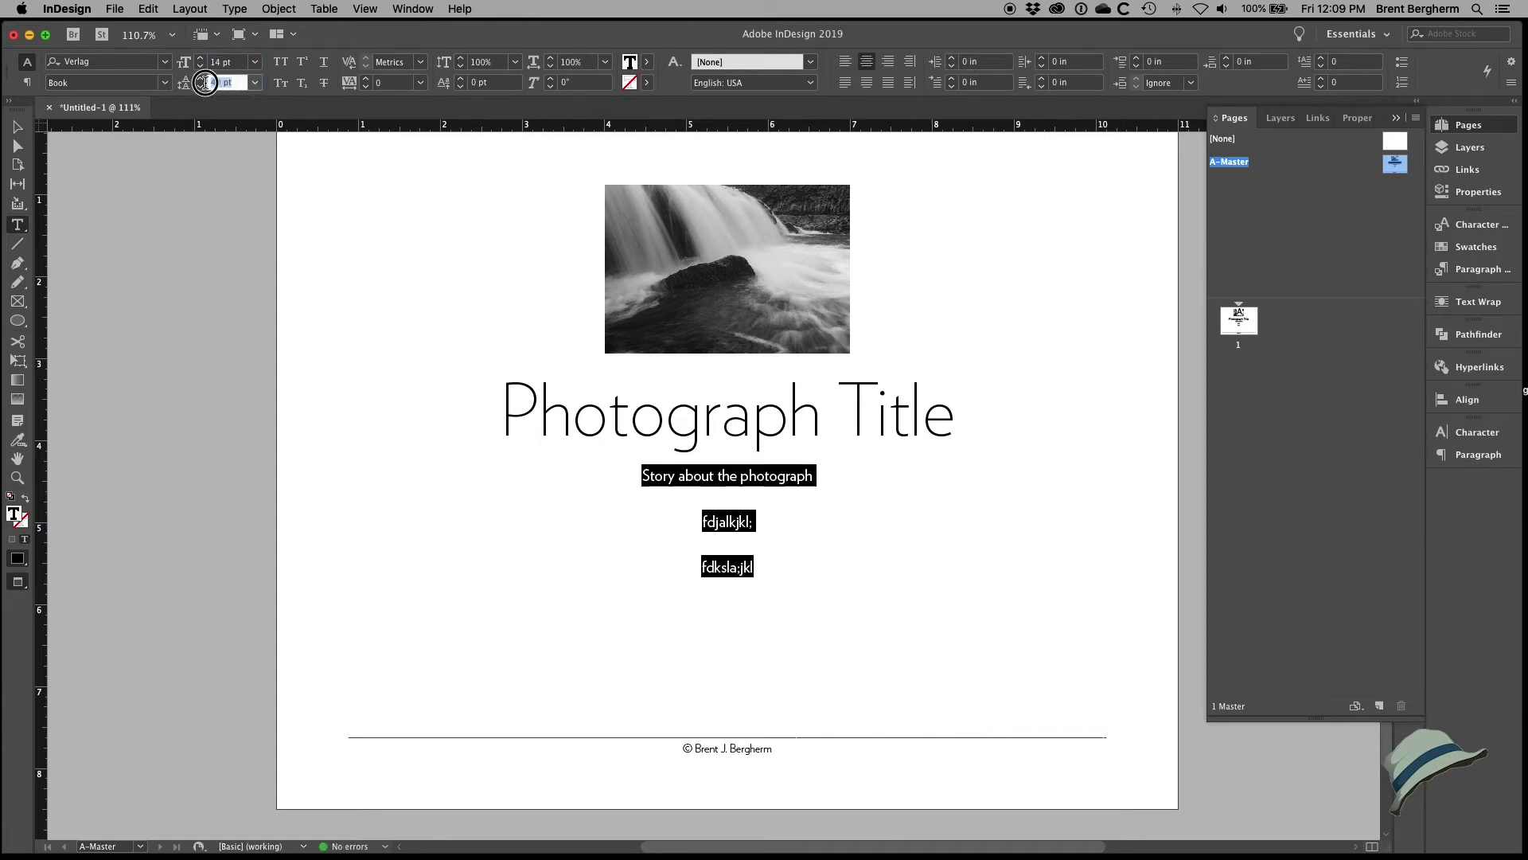
pyautogui.click(255, 83)
pyautogui.click(243, 104)
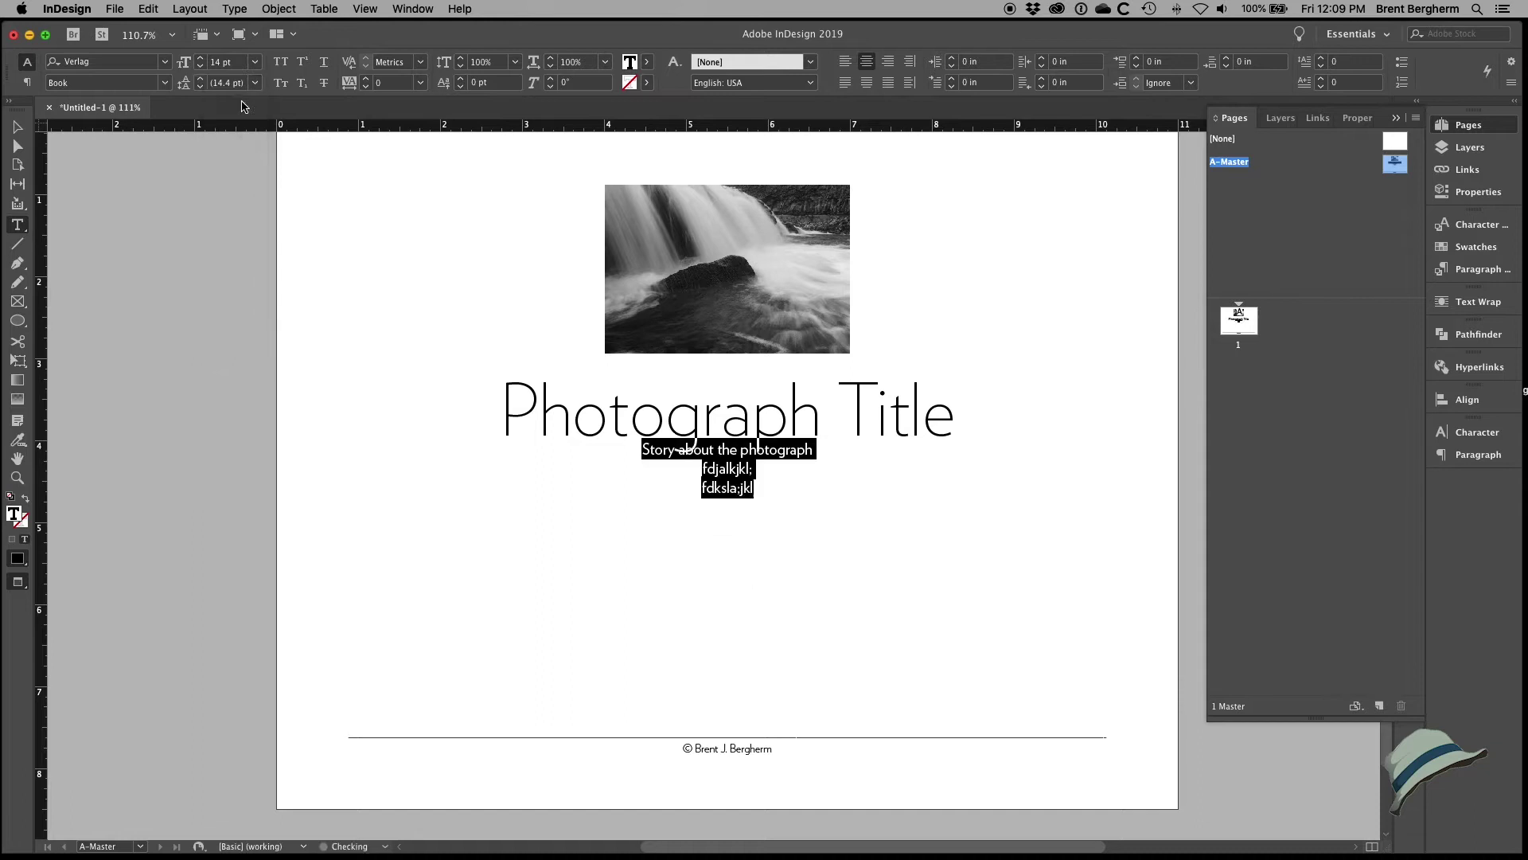
pyautogui.click(201, 79)
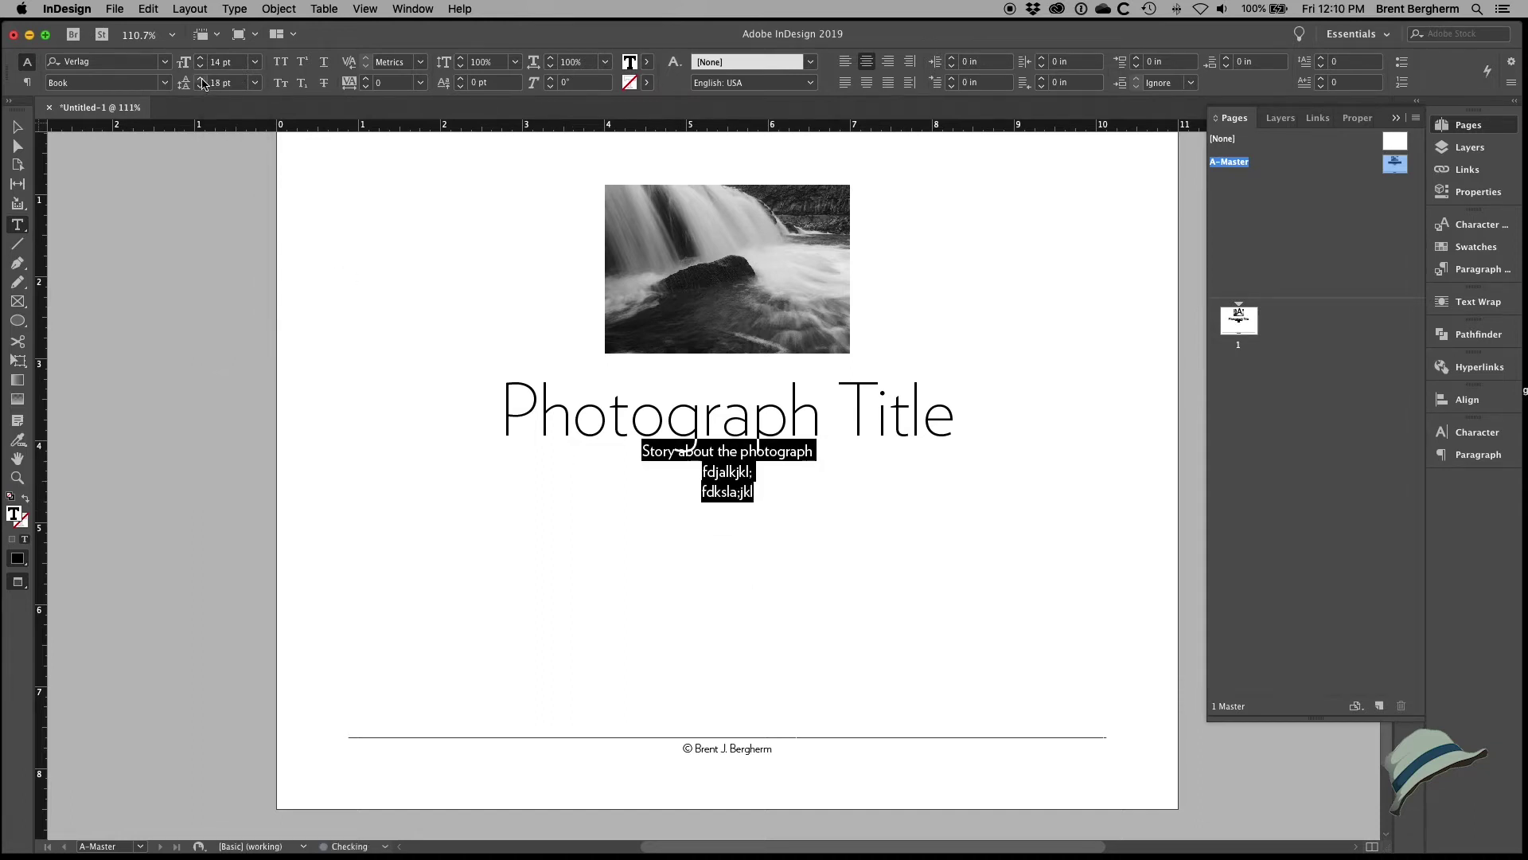
# Step: Set the story text's space before to 0.25 in and add a two-line paragraph reading "Another Paragraph" and "continue the paragraph." below it
pyautogui.click(26, 82)
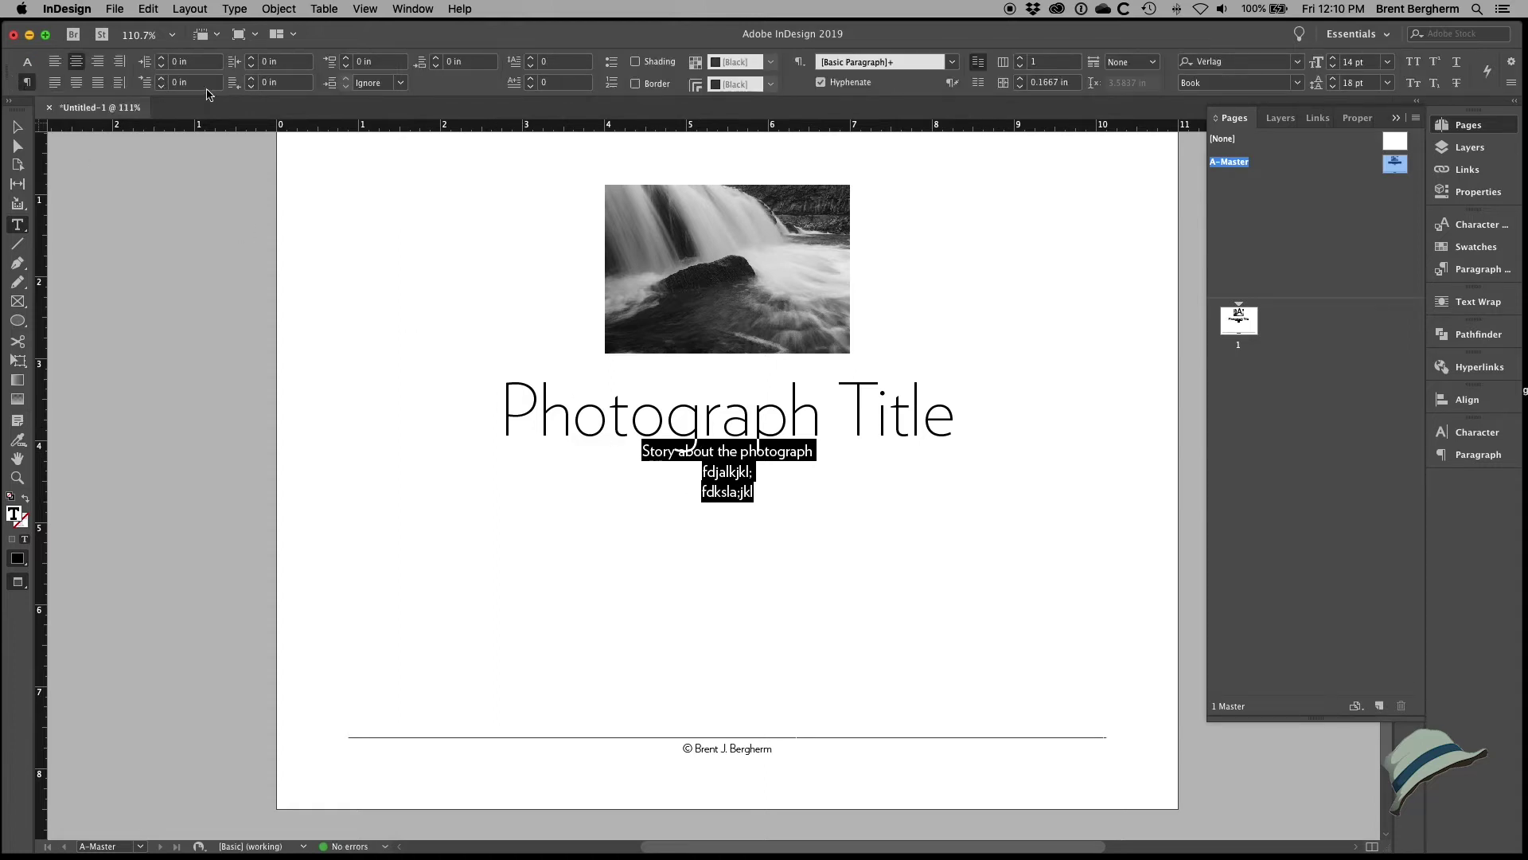
pyautogui.click(347, 59)
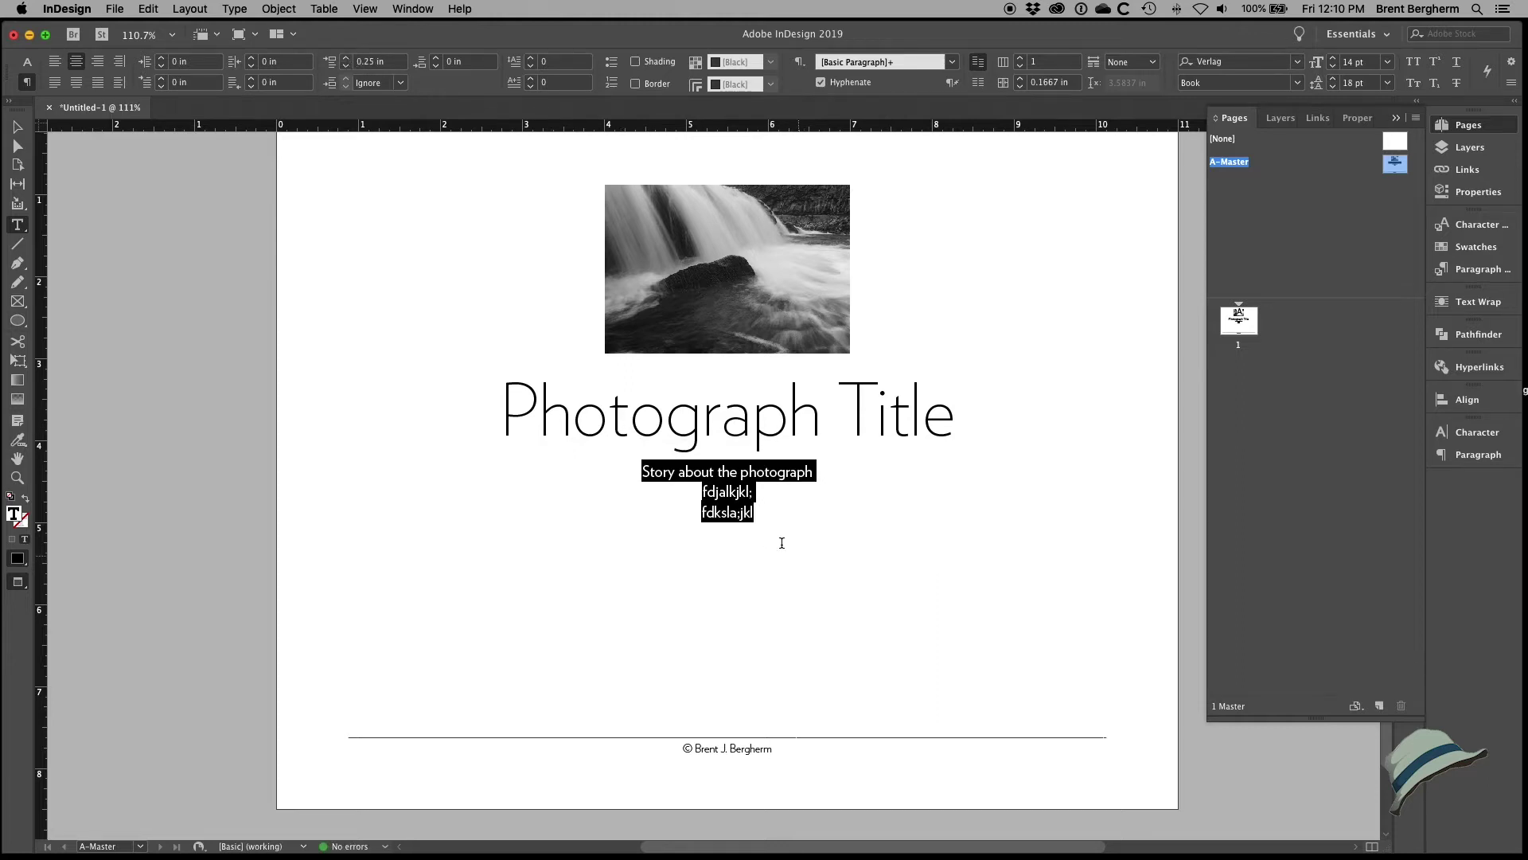
pyautogui.click(759, 512)
pyautogui.press('Return')
pyautogui.write('Another Paragraph ')
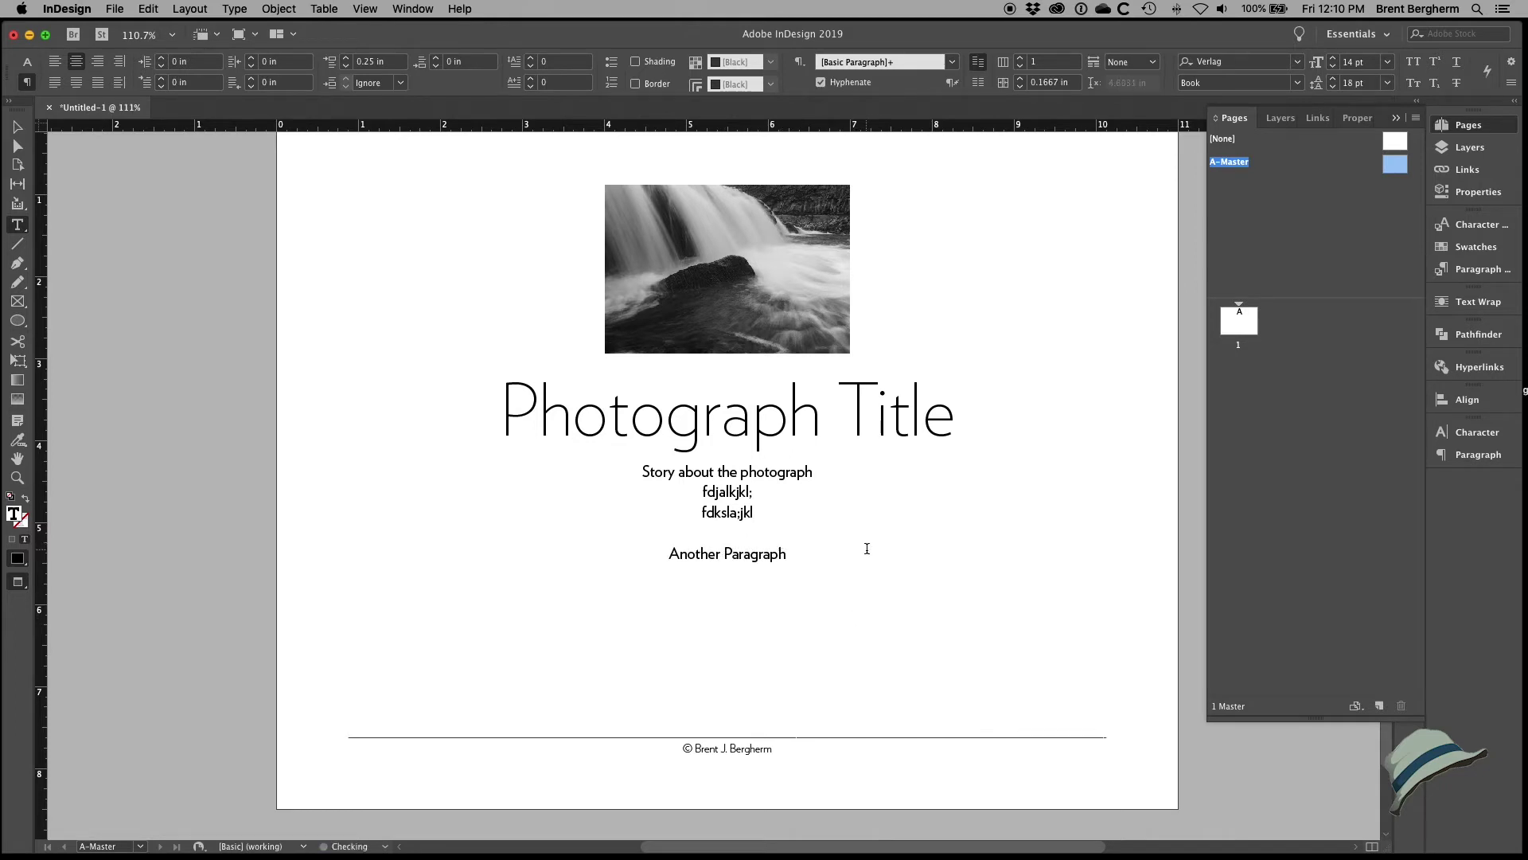
pyautogui.write('contineue')
pyautogui.press('BackSpace')
pyautogui.press('BackSpace')
pyautogui.press('BackSpace')
pyautogui.press('BackSpace')
pyautogui.write('ue the paragraph.')
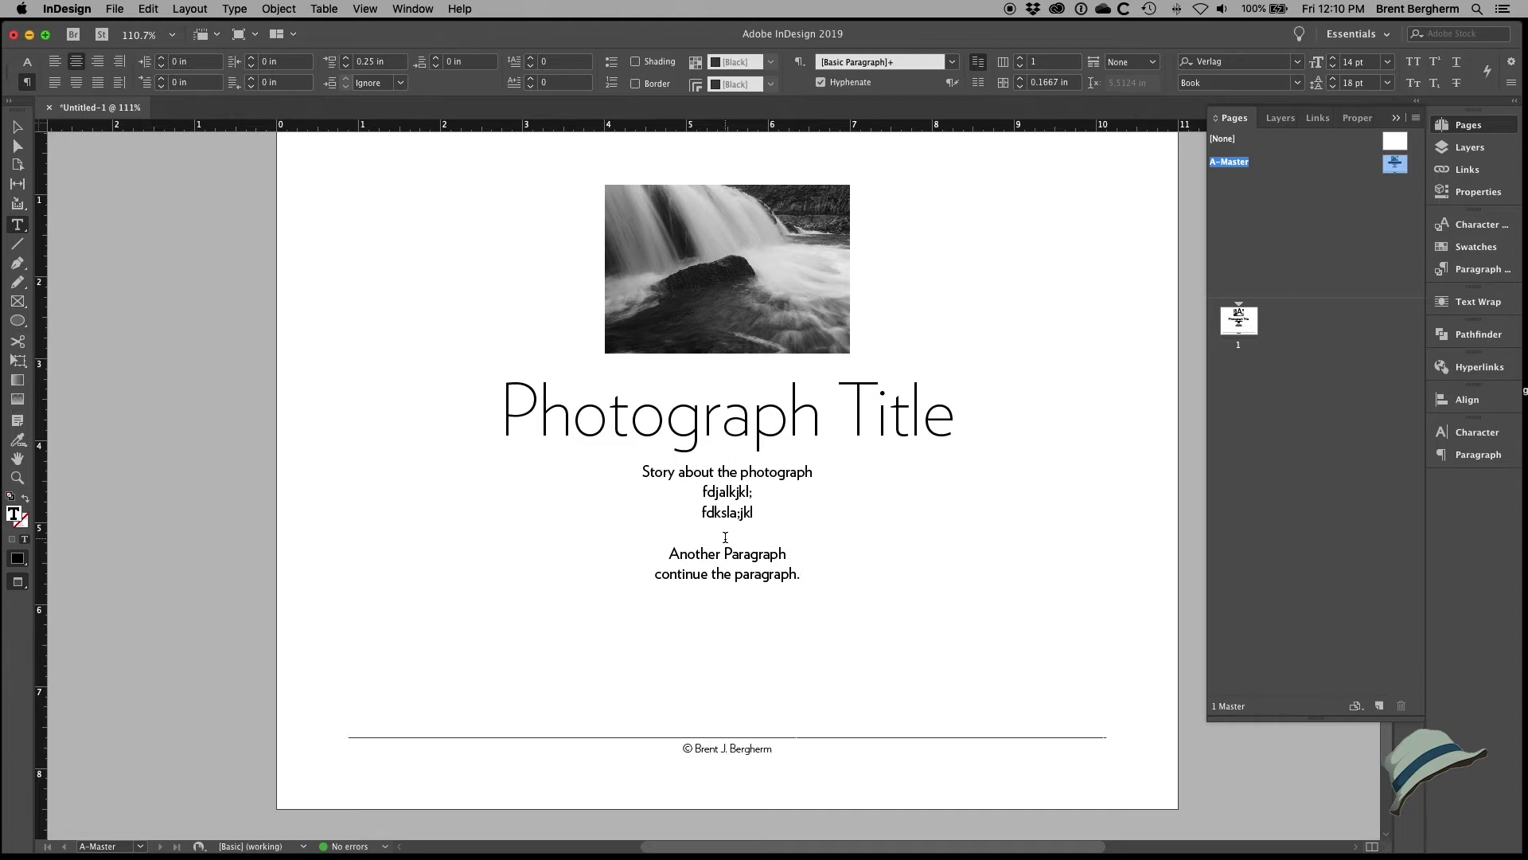
# Step: Lighten the "Photograph Title" text to a 60% tint of black and deselect everything
pyautogui.tripleClick(696, 420)
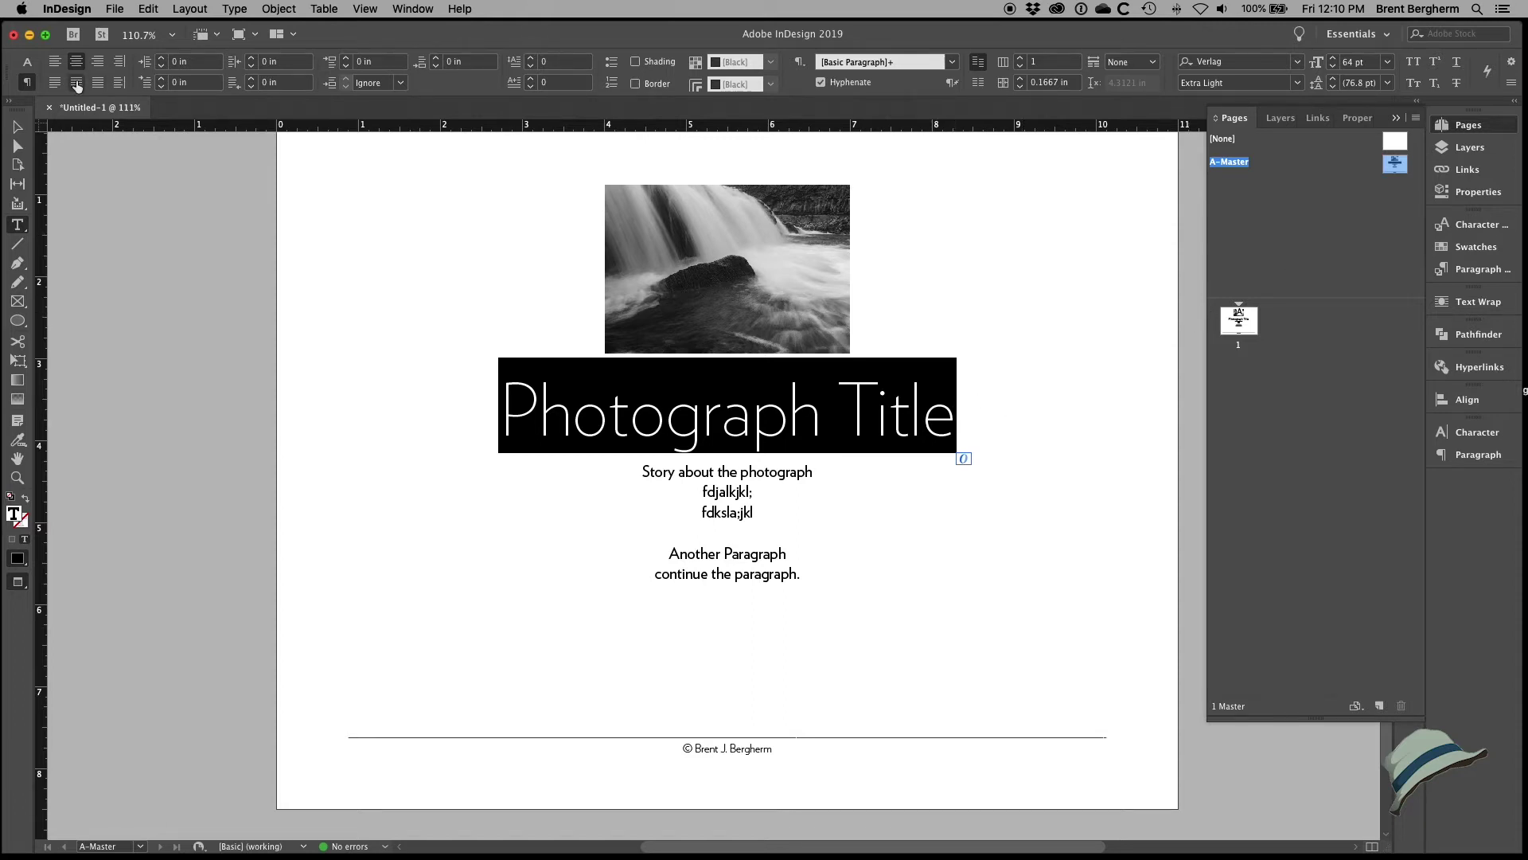
pyautogui.click(27, 61)
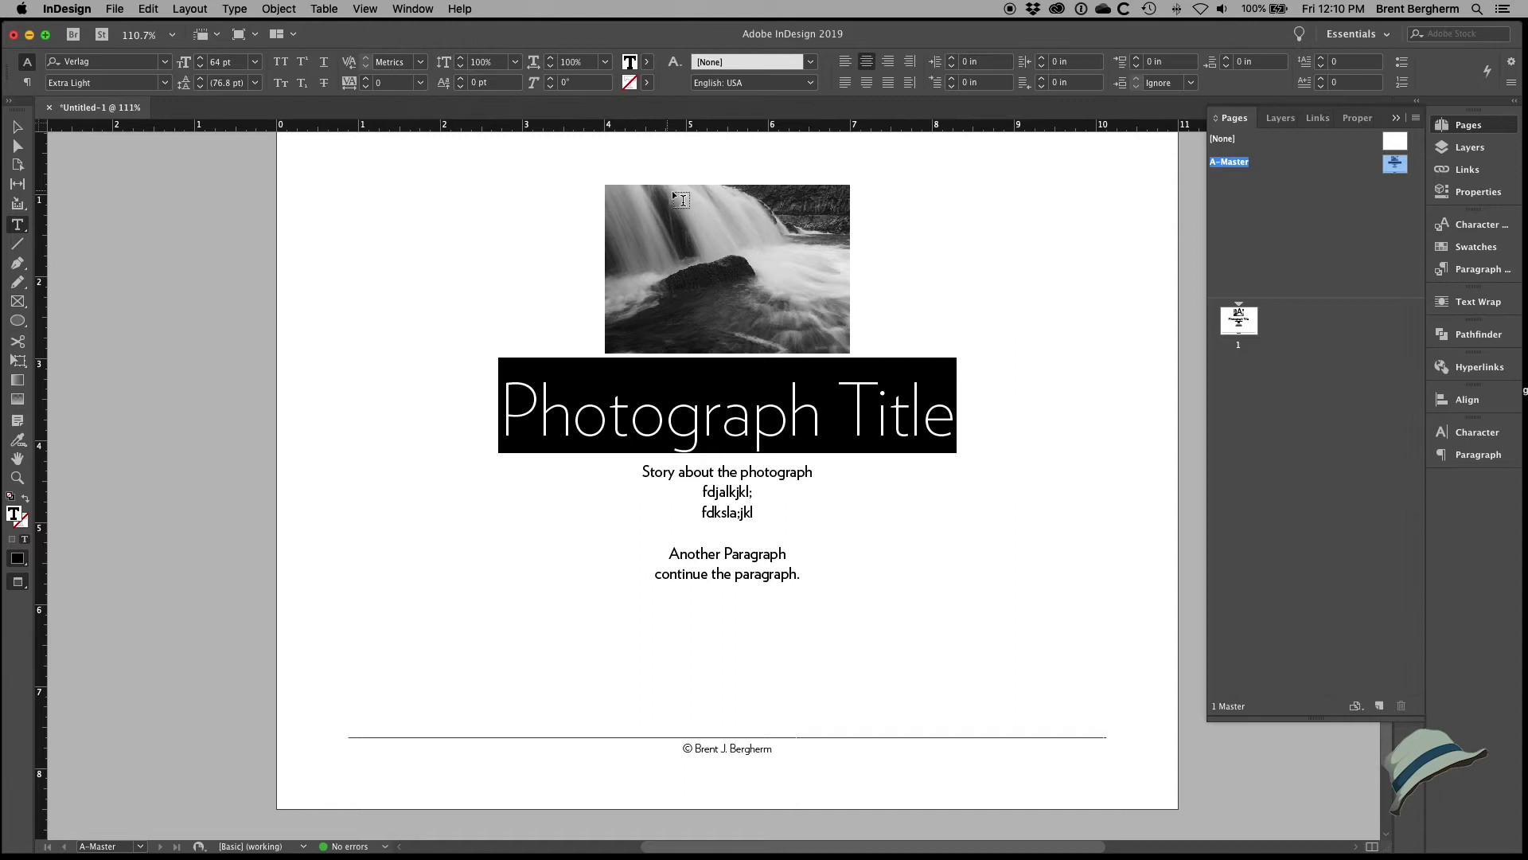
pyautogui.click(1480, 248)
pyautogui.write('60')
pyautogui.press('Return')
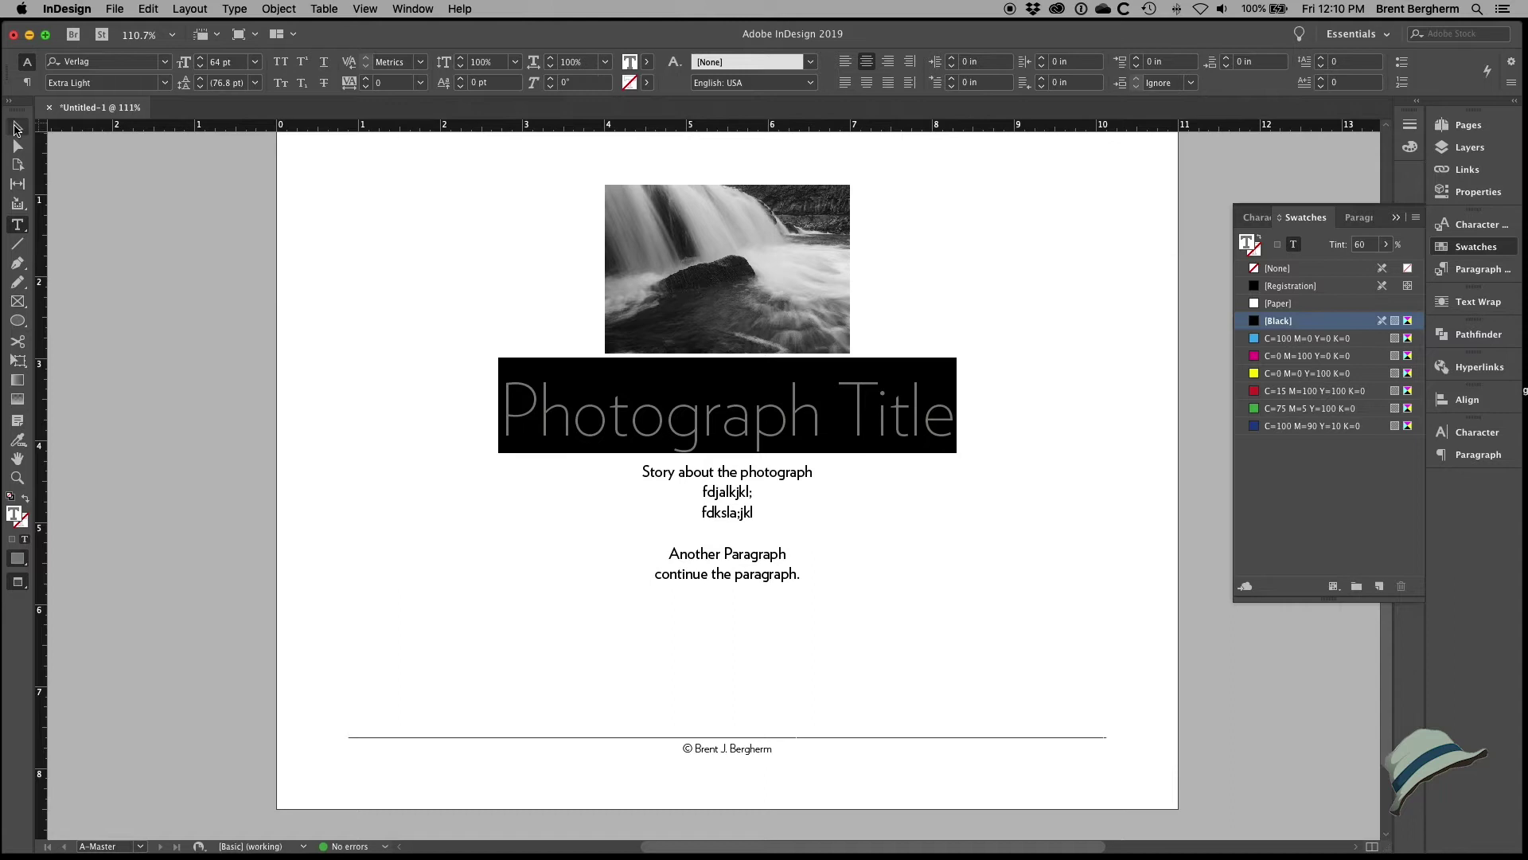
pyautogui.click(15, 127)
pyautogui.click(522, 344)
pyautogui.click(828, 450)
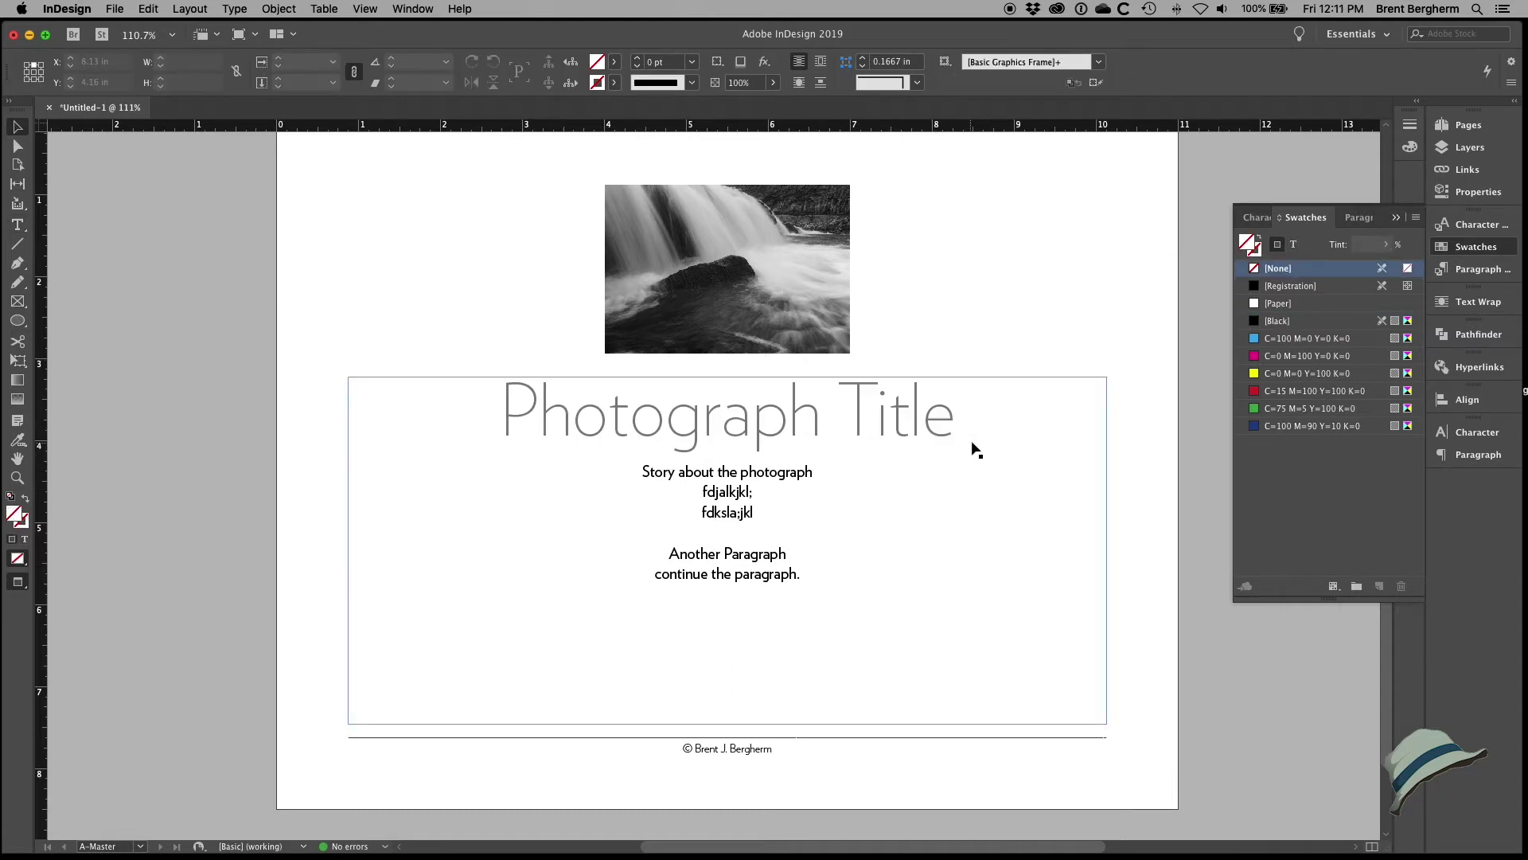
pyautogui.click(803, 270)
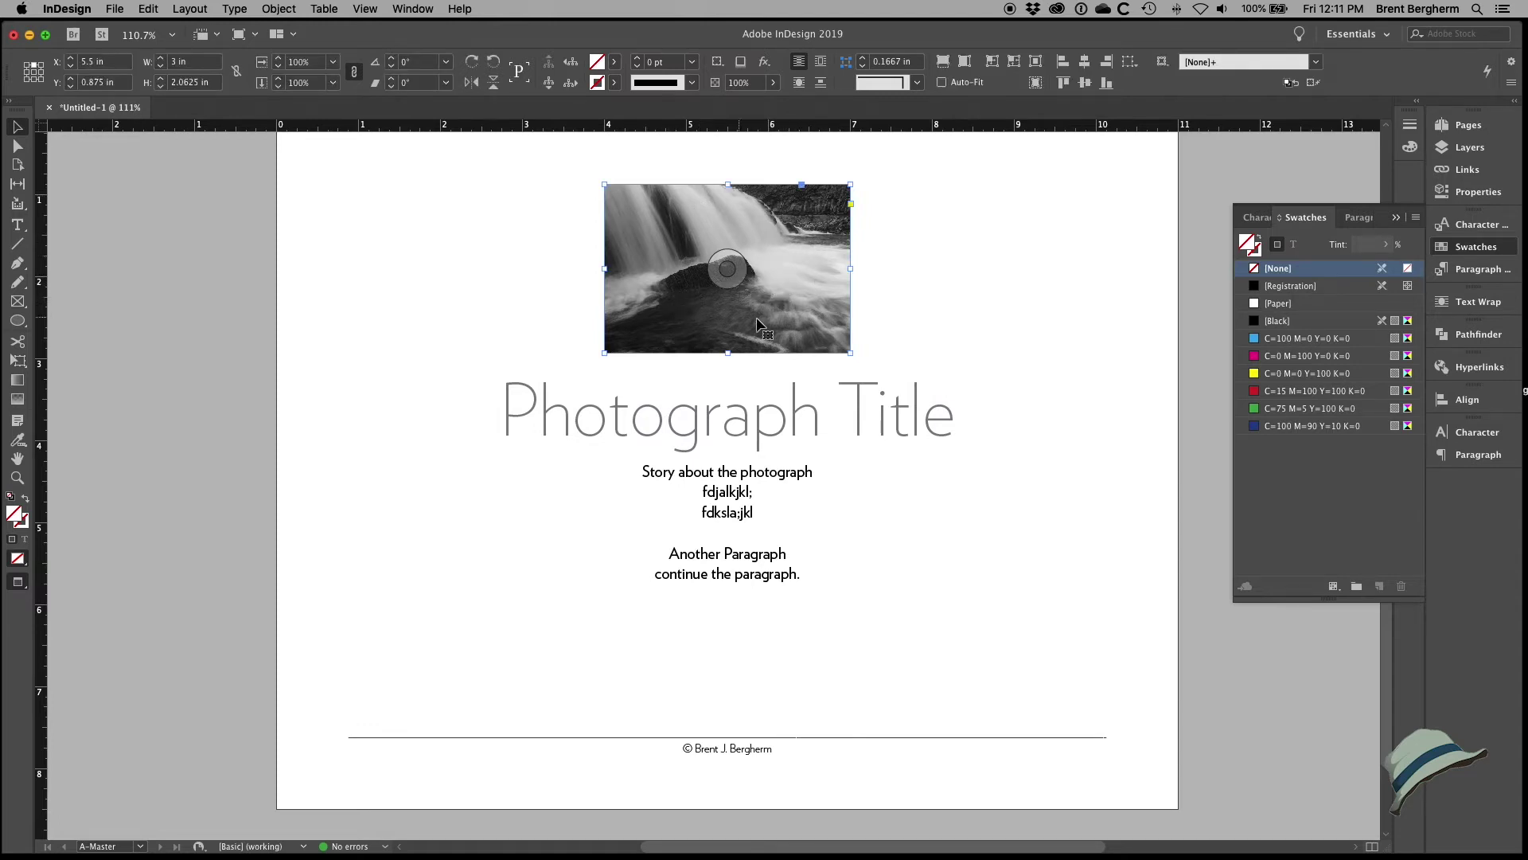
pyautogui.click(965, 275)
# Step: Add four more pages based on A-Master, making a five-page document
pyautogui.click(1465, 128)
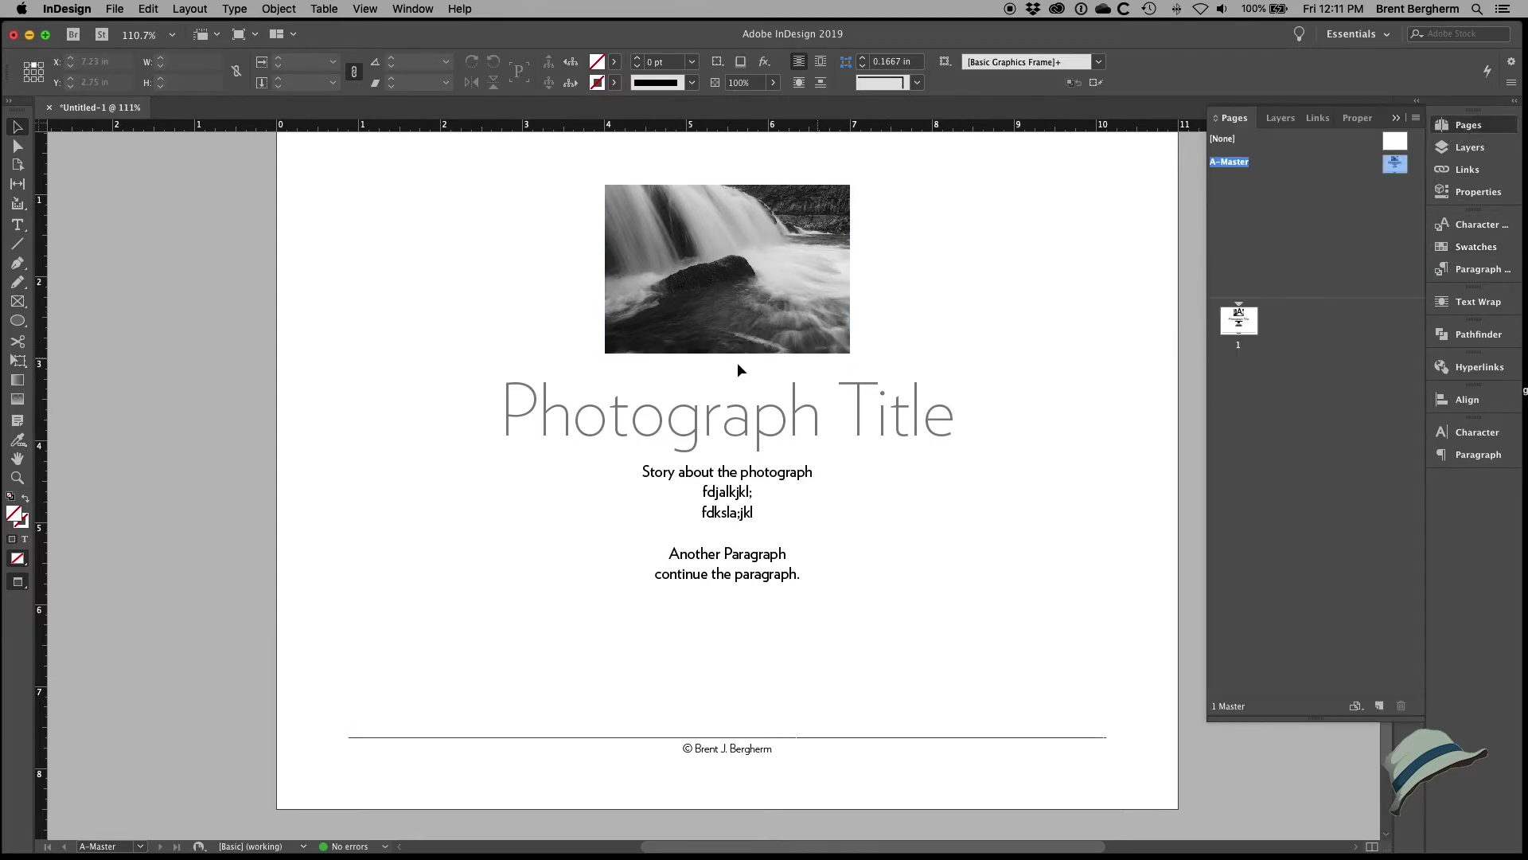
pyautogui.doubleClick(1248, 327)
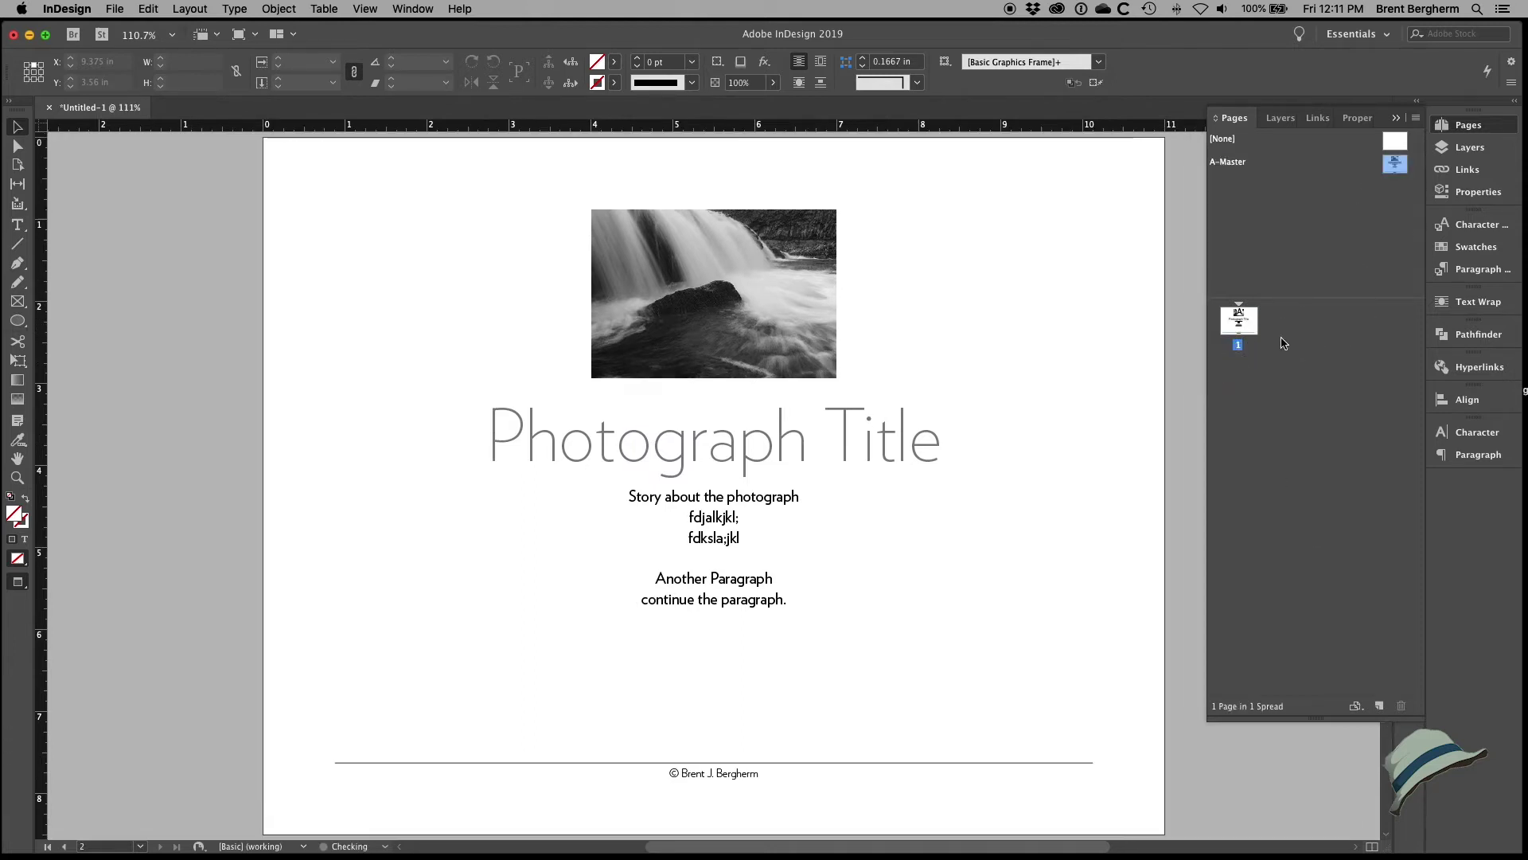
pyautogui.moveTo(1395, 163); pyautogui.dragTo(1321, 368)
pyautogui.moveTo(1399, 172); pyautogui.dragTo(1269, 488)
pyautogui.moveTo(1397, 174); pyautogui.dragTo(1276, 495)
# Step: Override the master text frame on page 1 and replace the placeholder title with "Upper Falls No. 2"
pyautogui.doubleClick(1238, 322)
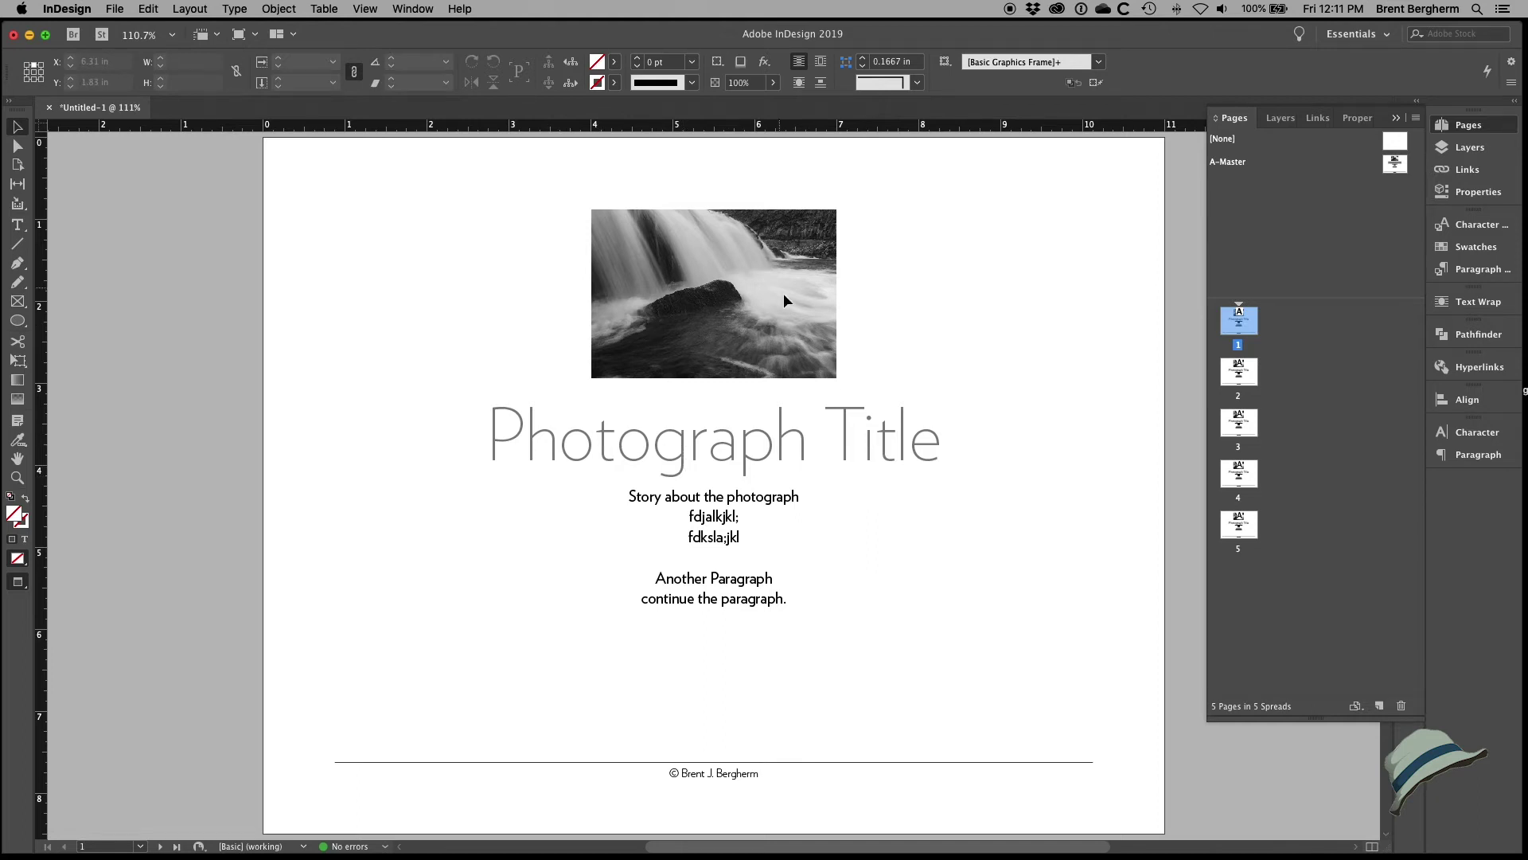
pyautogui.click(716, 443)
pyautogui.tripleClick(704, 443)
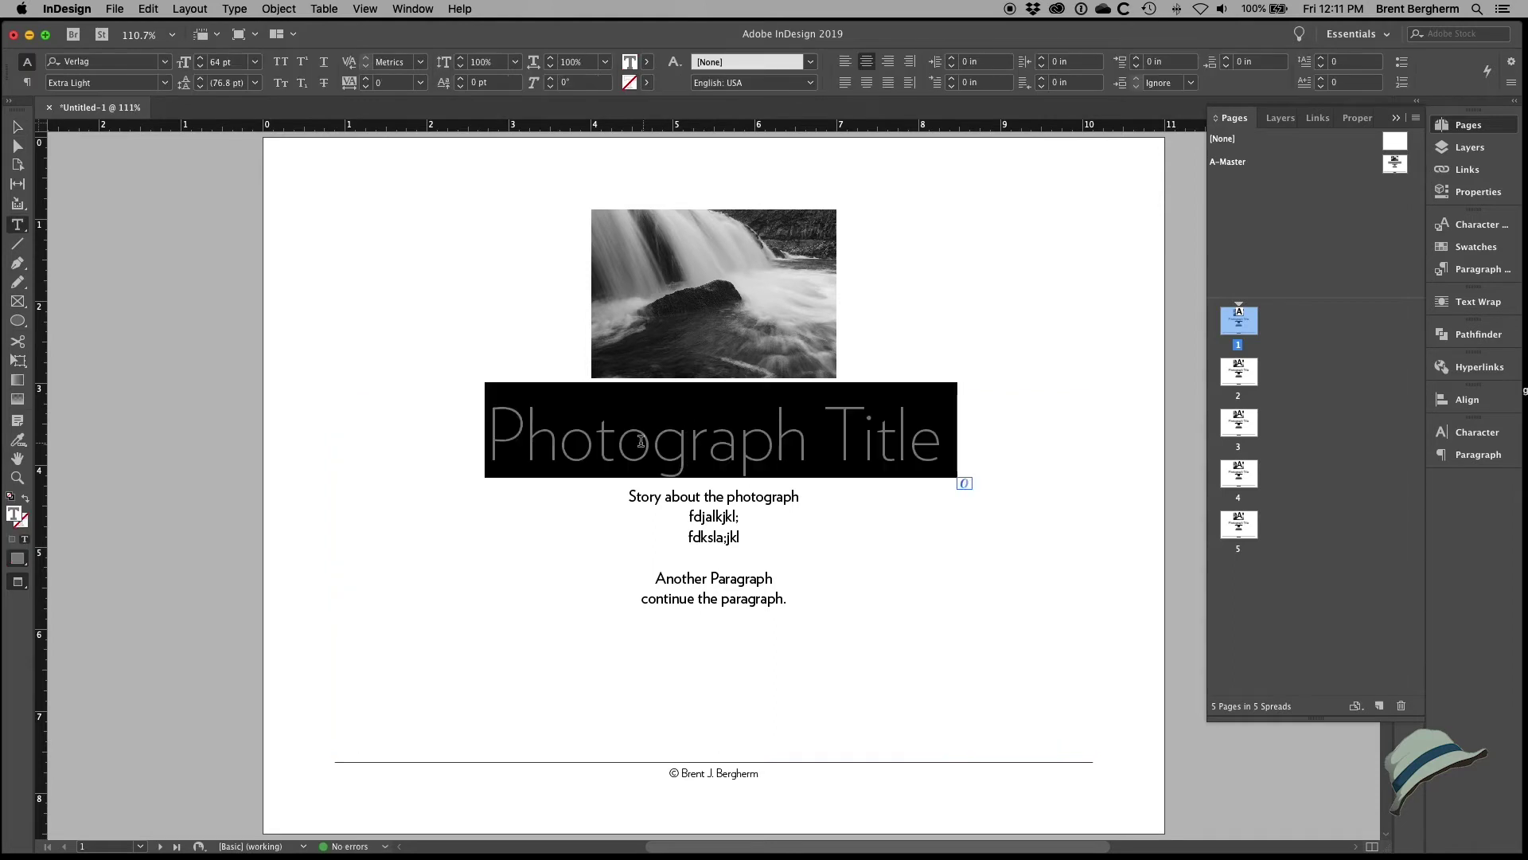
pyautogui.moveTo(643, 443); pyautogui.dragTo(811, 477)
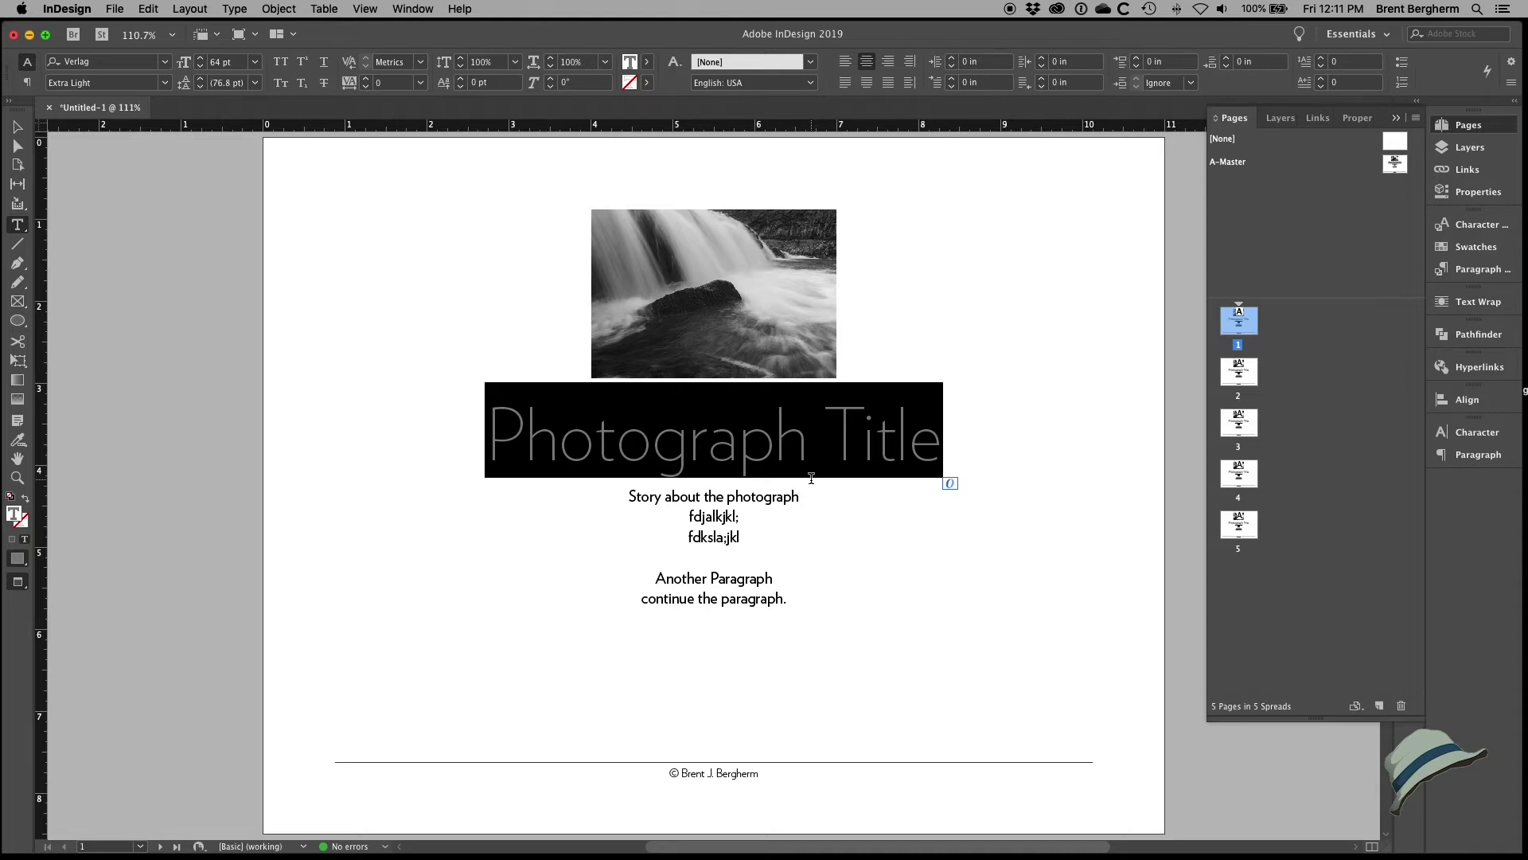
pyautogui.write('Upper Falls No. 2')
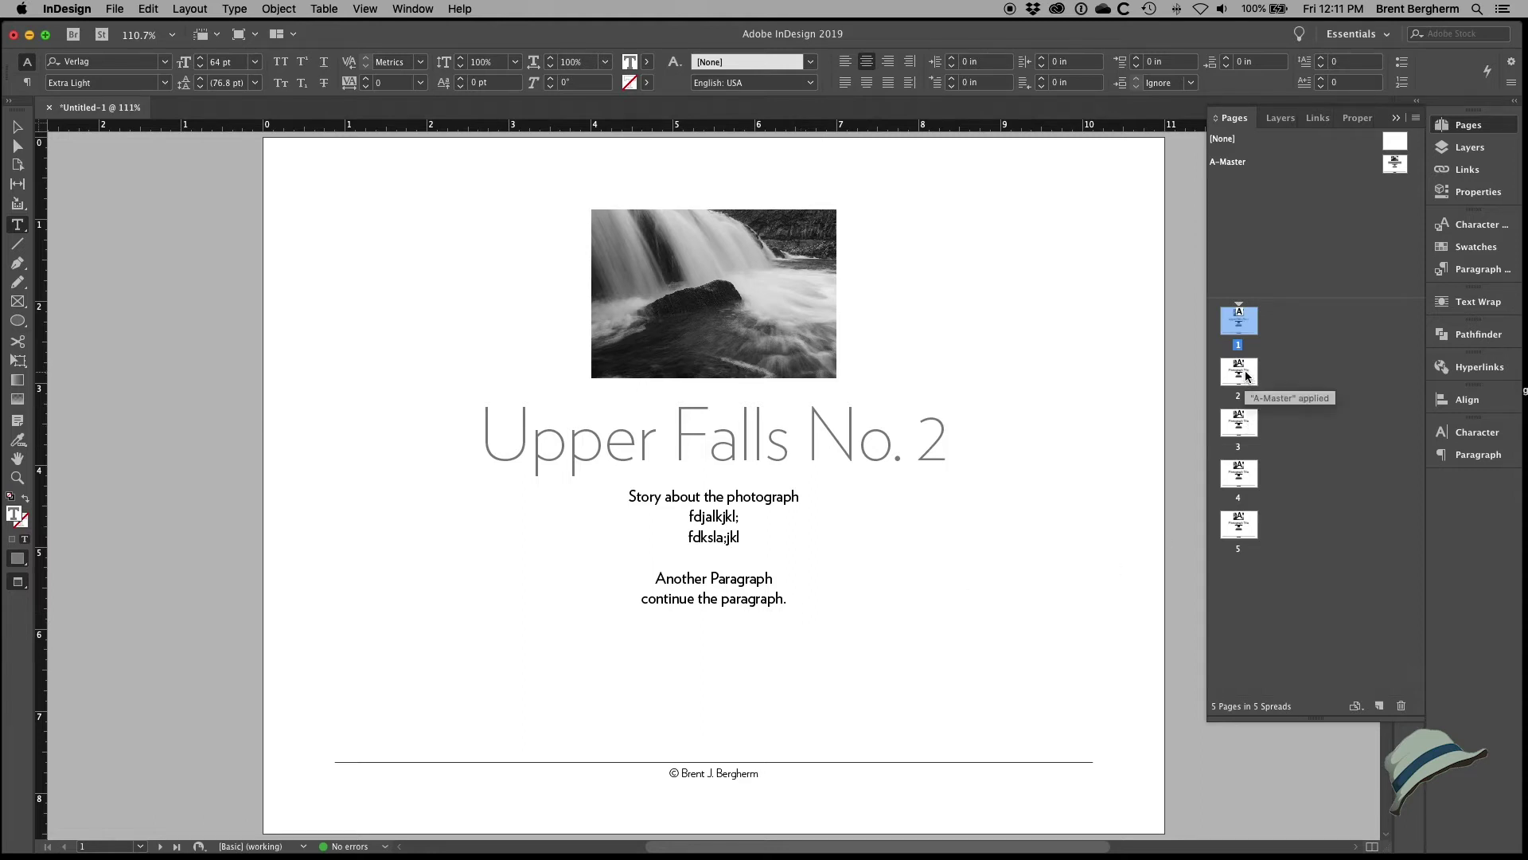
# Step: Override the photo frame on page 2 and replace its image with USWASE_032-10x-.tif from the Print Files folder
pyautogui.doubleClick(1247, 376)
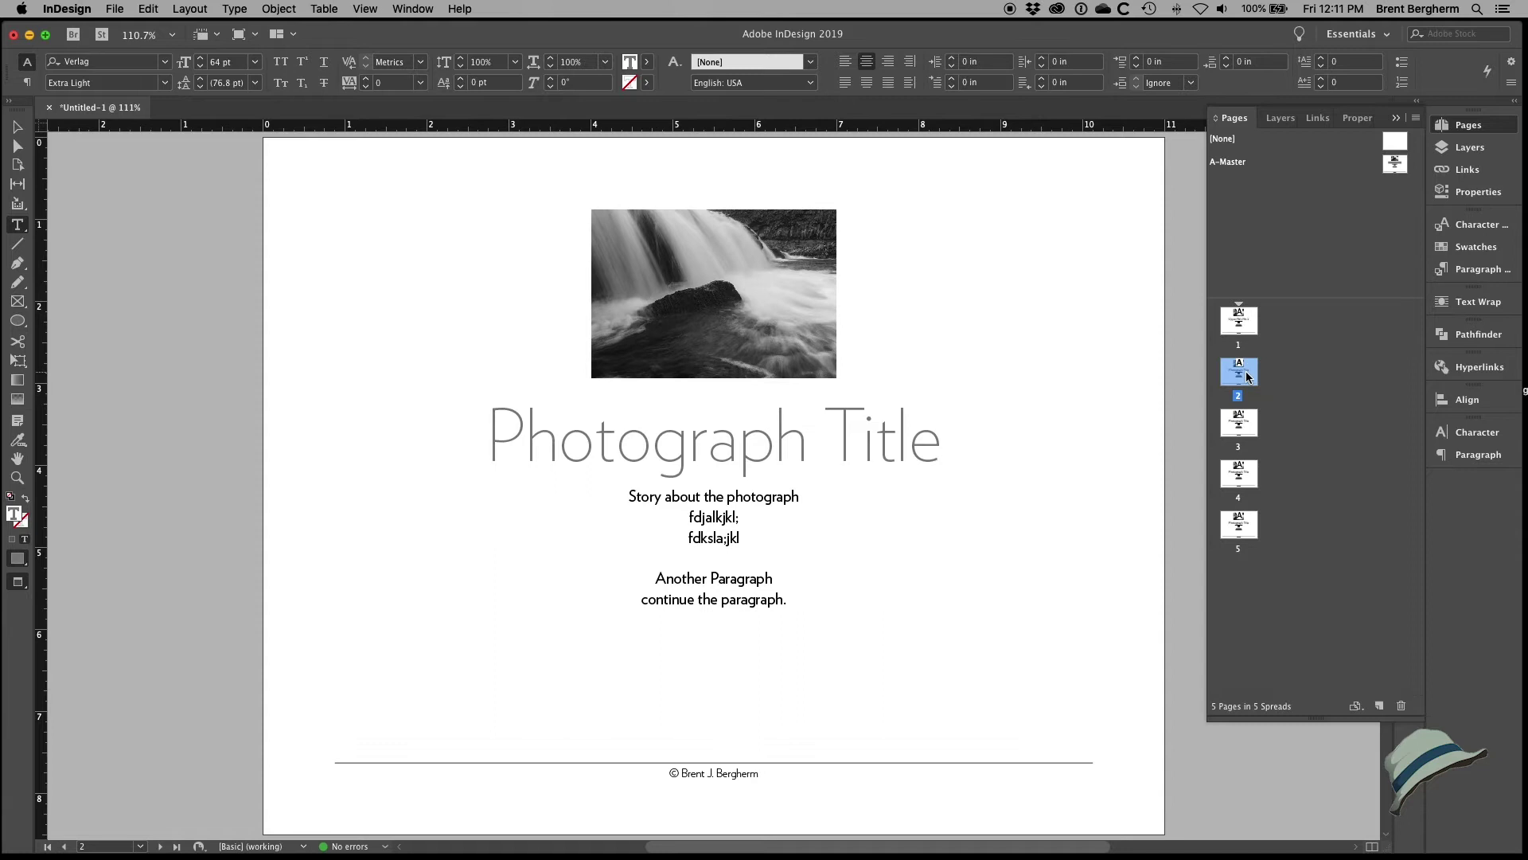
pyautogui.click(17, 127)
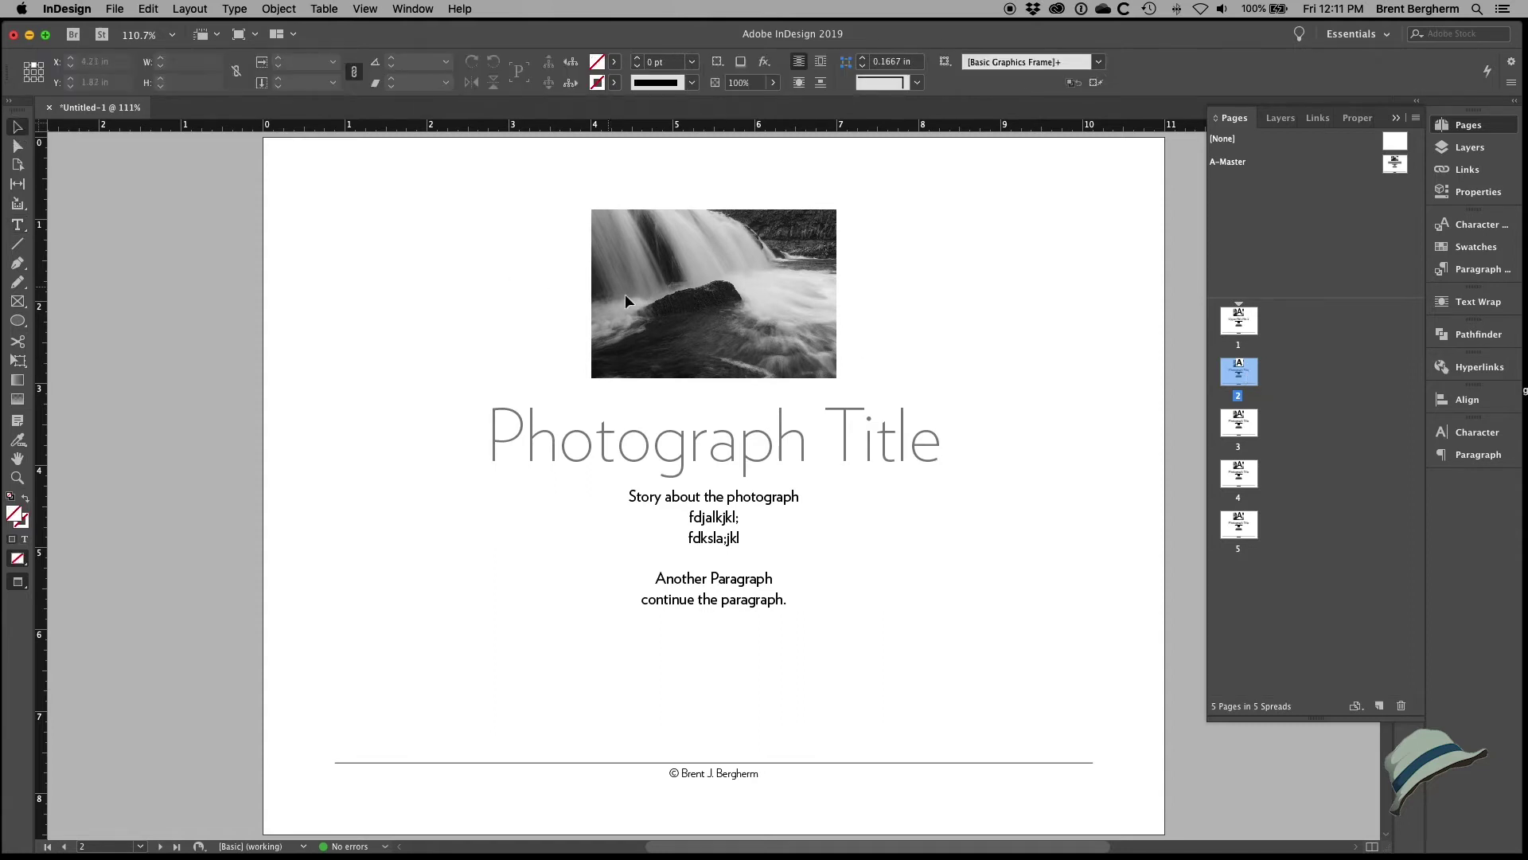
pyautogui.click(681, 308)
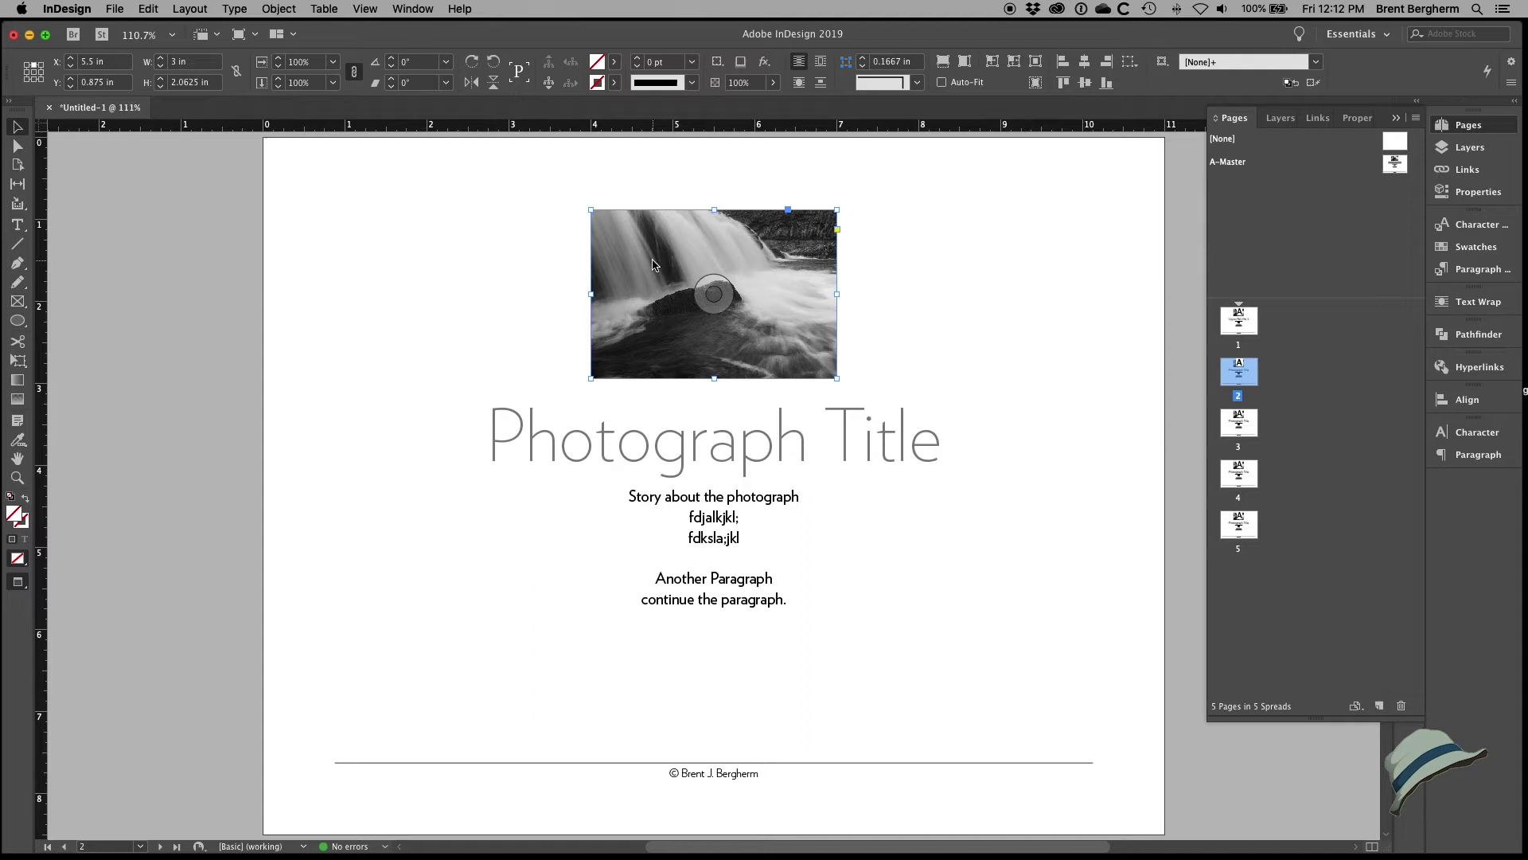
pyautogui.press('super+d')
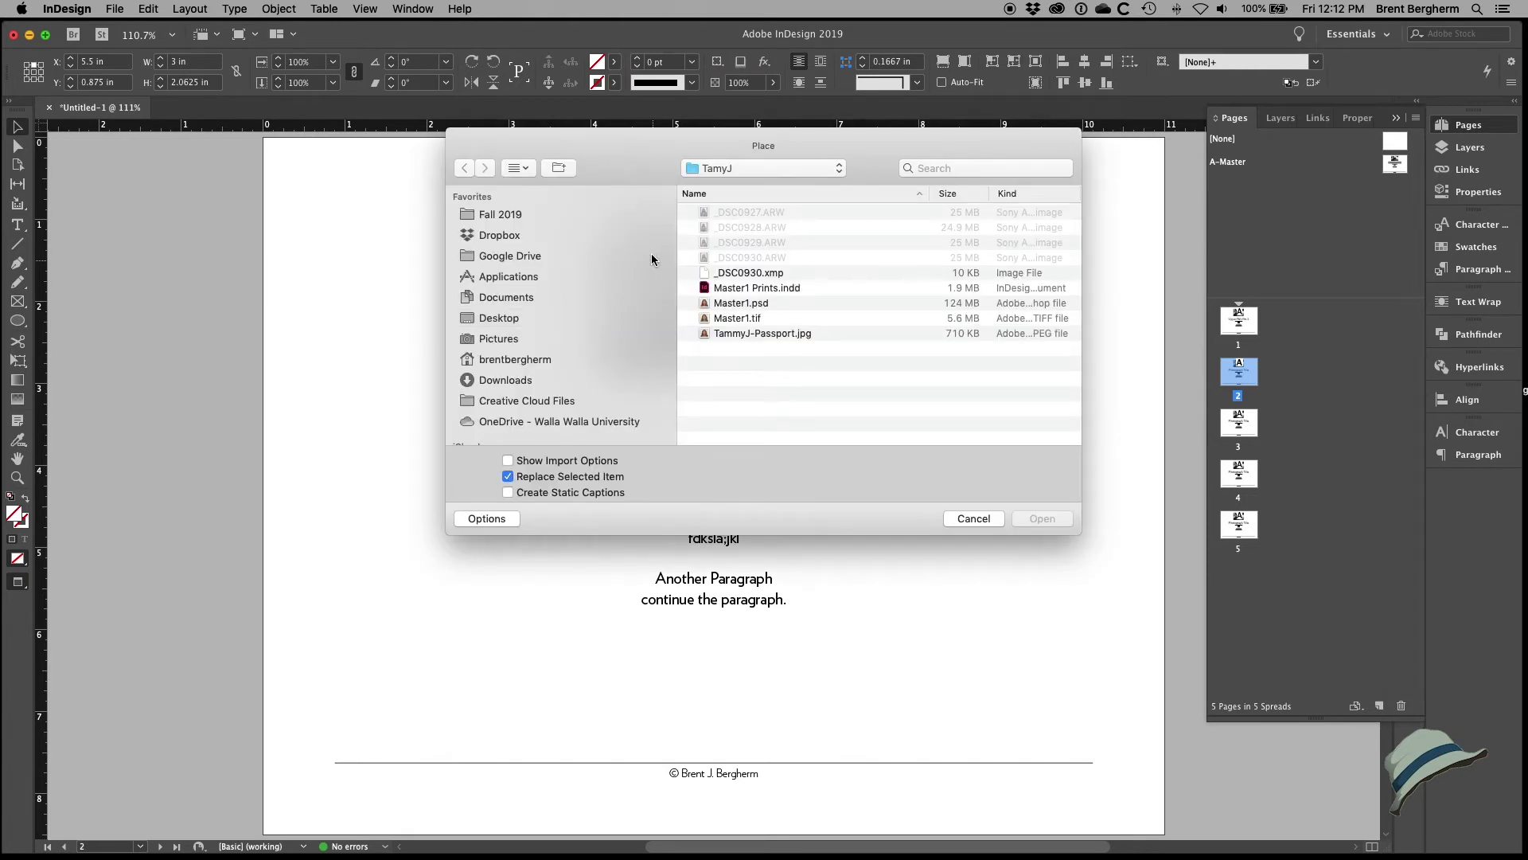
pyautogui.click(760, 168)
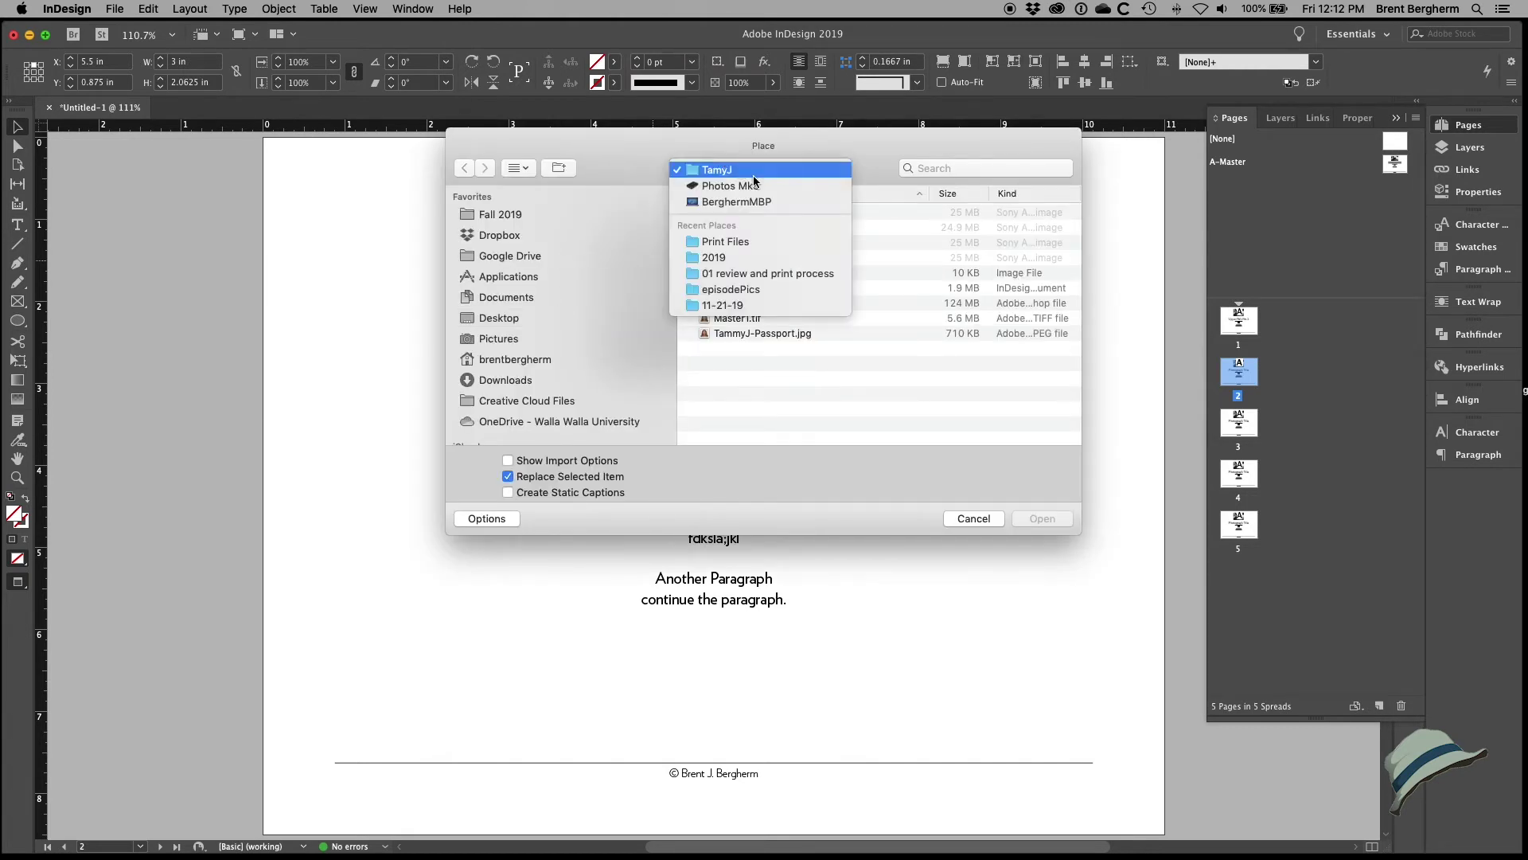
pyautogui.click(764, 242)
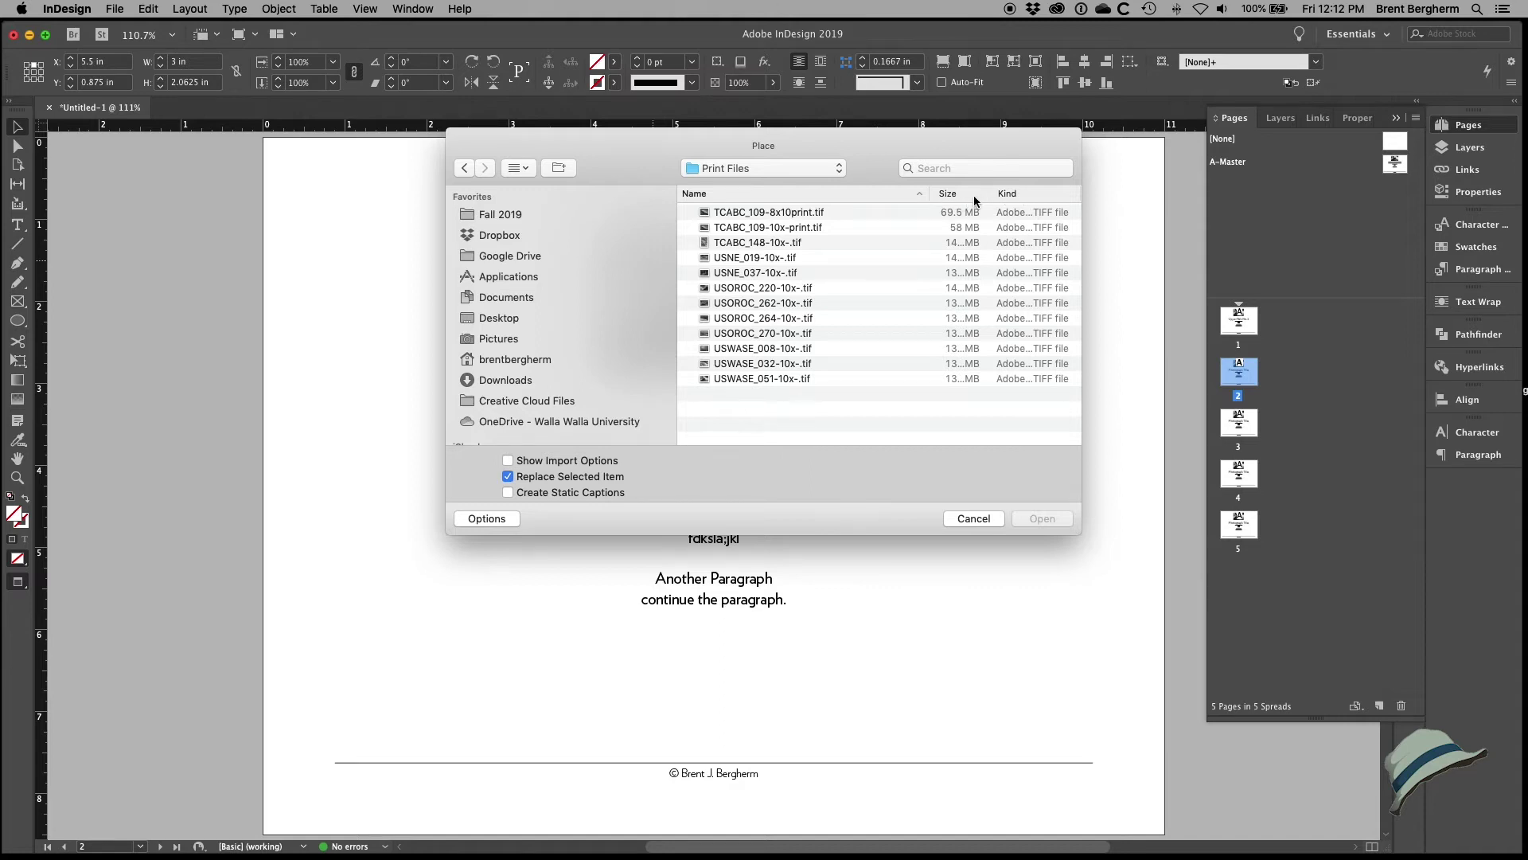
pyautogui.moveTo(929, 197); pyautogui.dragTo(844, 194)
pyautogui.click(1022, 194)
pyautogui.click(770, 228)
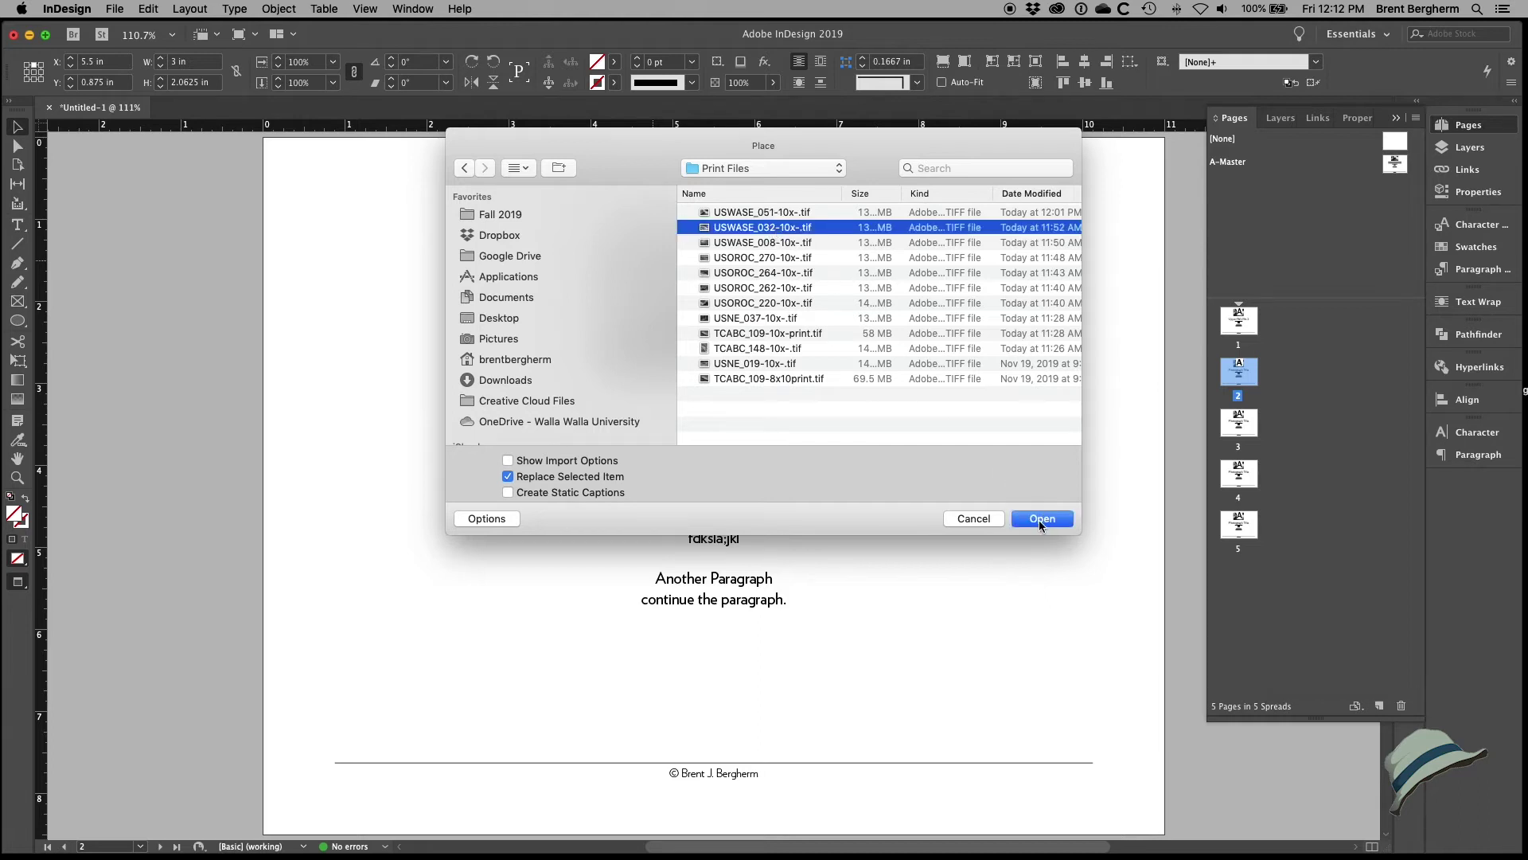
pyautogui.click(1040, 519)
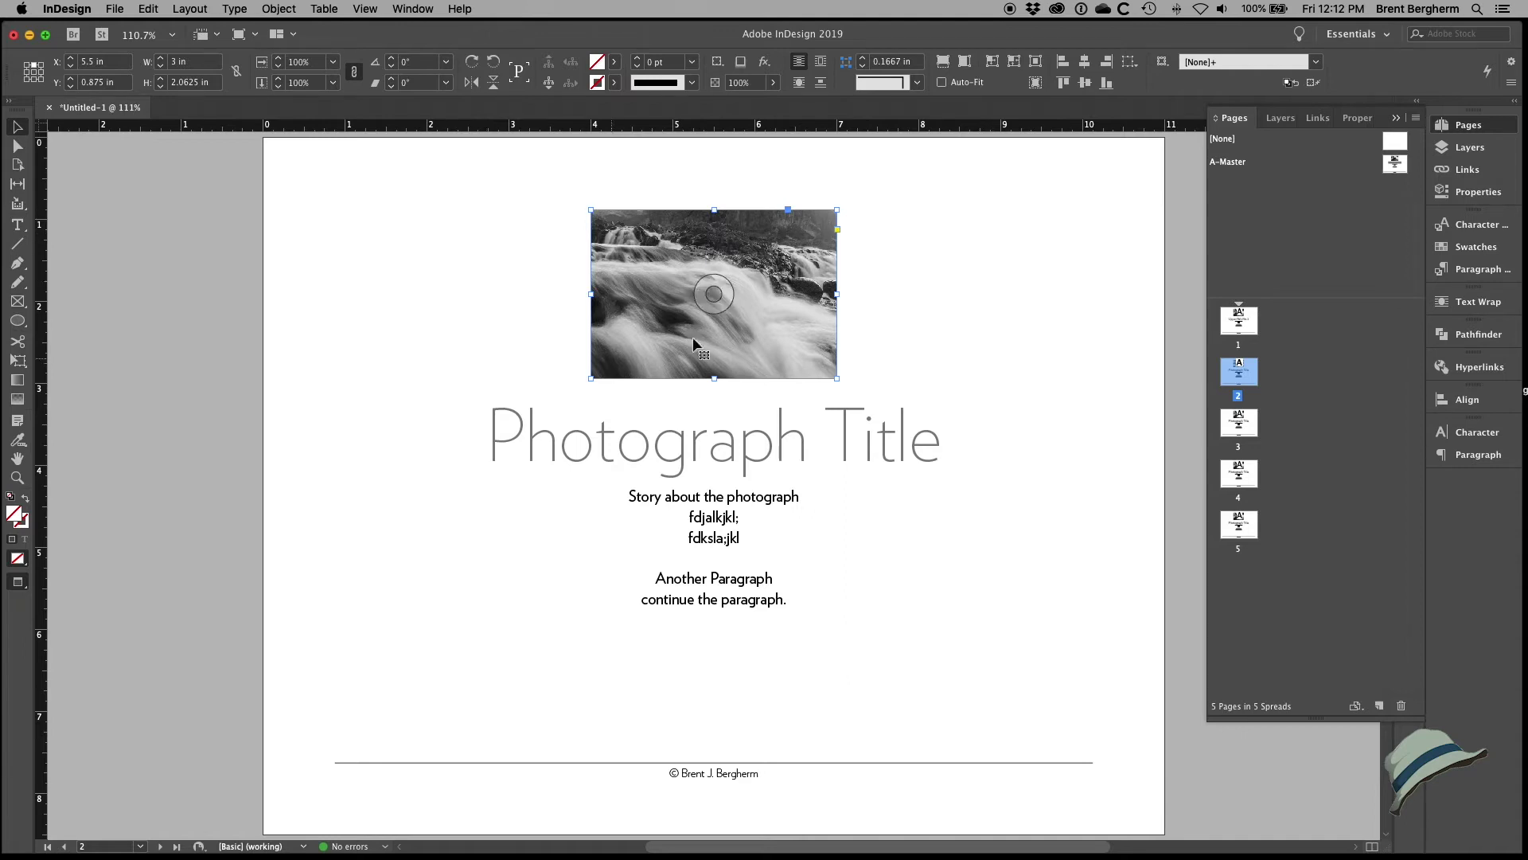
# Step: Examine the scaling of page 2's photo frame and of the image content inside it
pyautogui.click(714, 294)
pyautogui.click(307, 184)
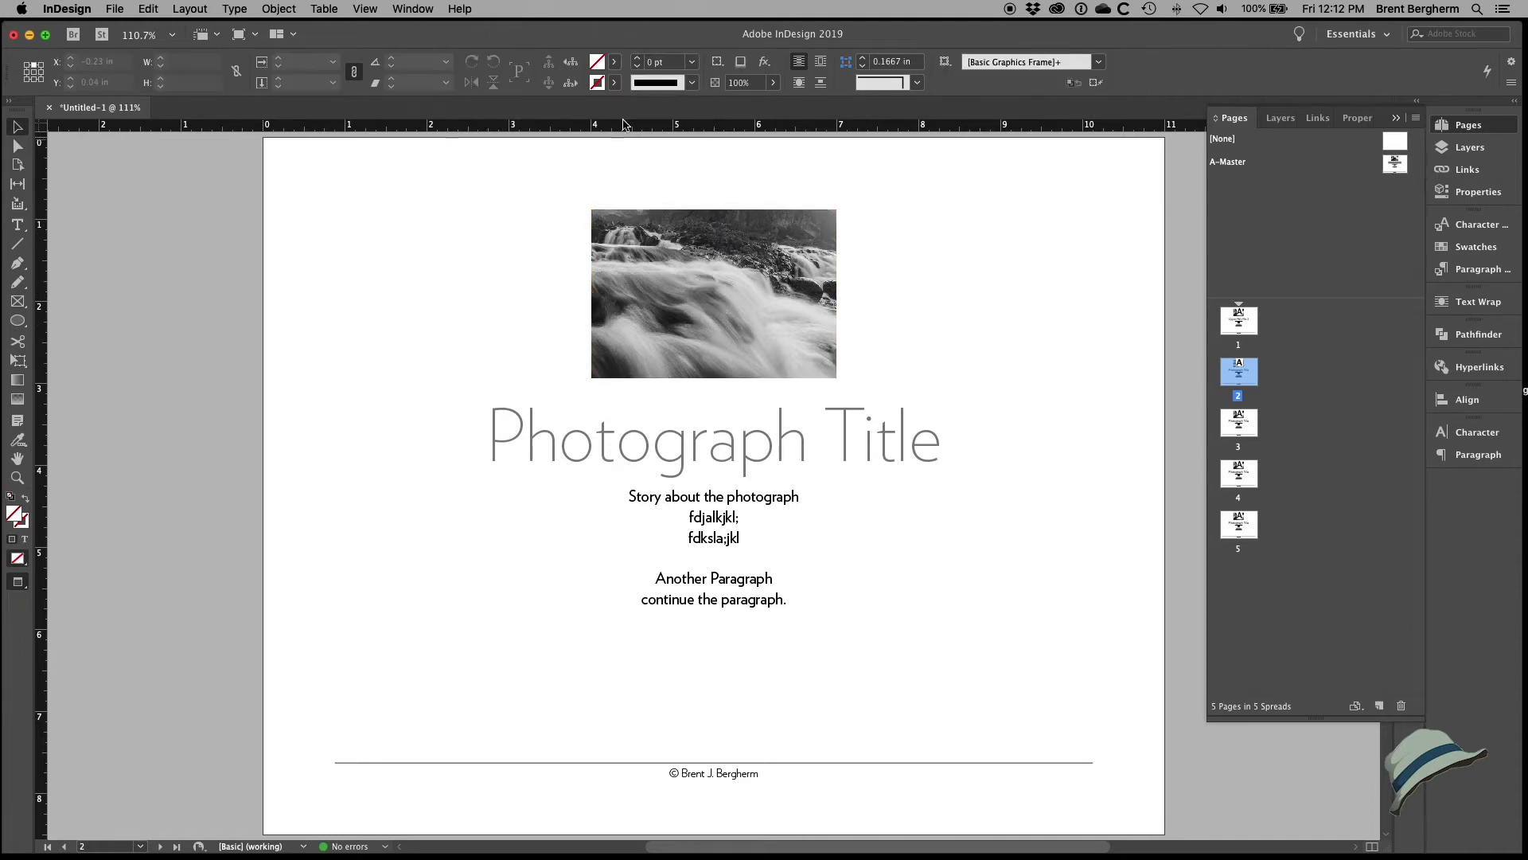
pyautogui.click(736, 239)
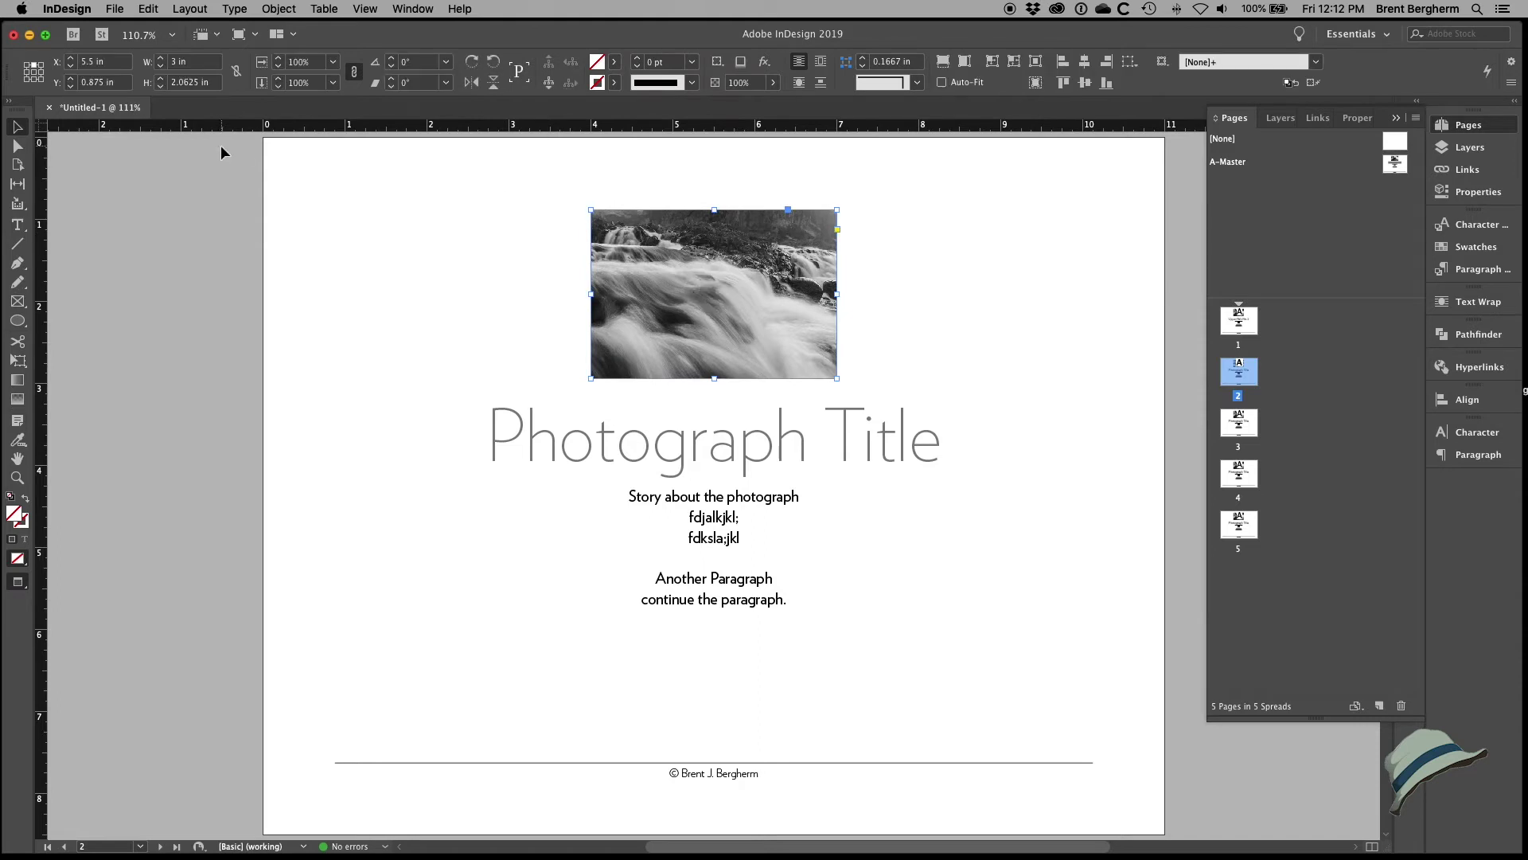
pyautogui.moveTo(714, 294)
pyautogui.click(711, 294)
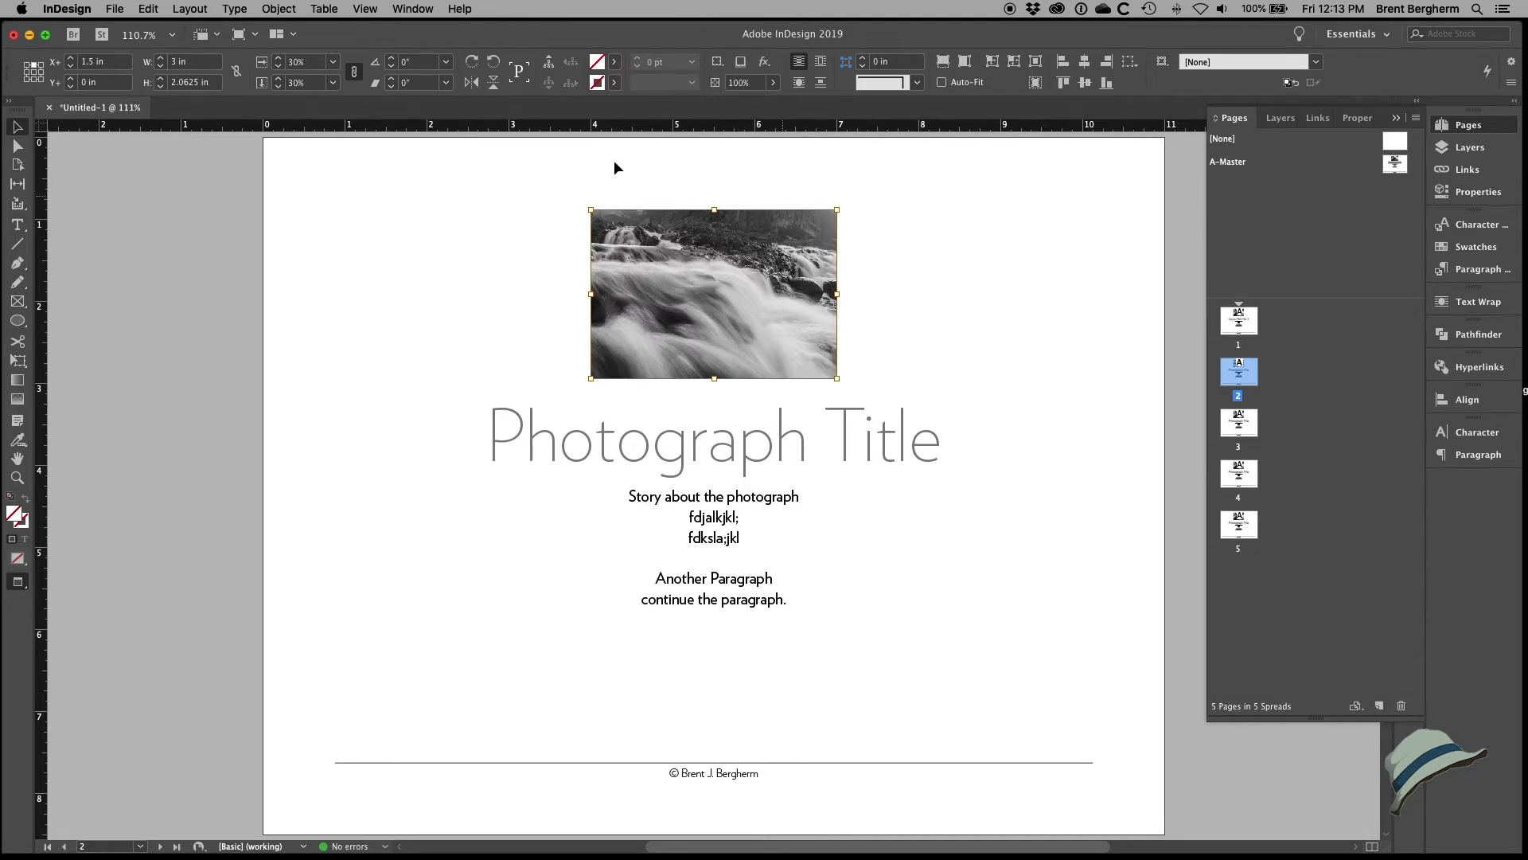
# Step: Override the text frame on page 2, replace its title with "Upper Falls No. 1", and compare the page with page 1
pyautogui.click(675, 466)
pyautogui.click(665, 438)
pyautogui.doubleClick(637, 452)
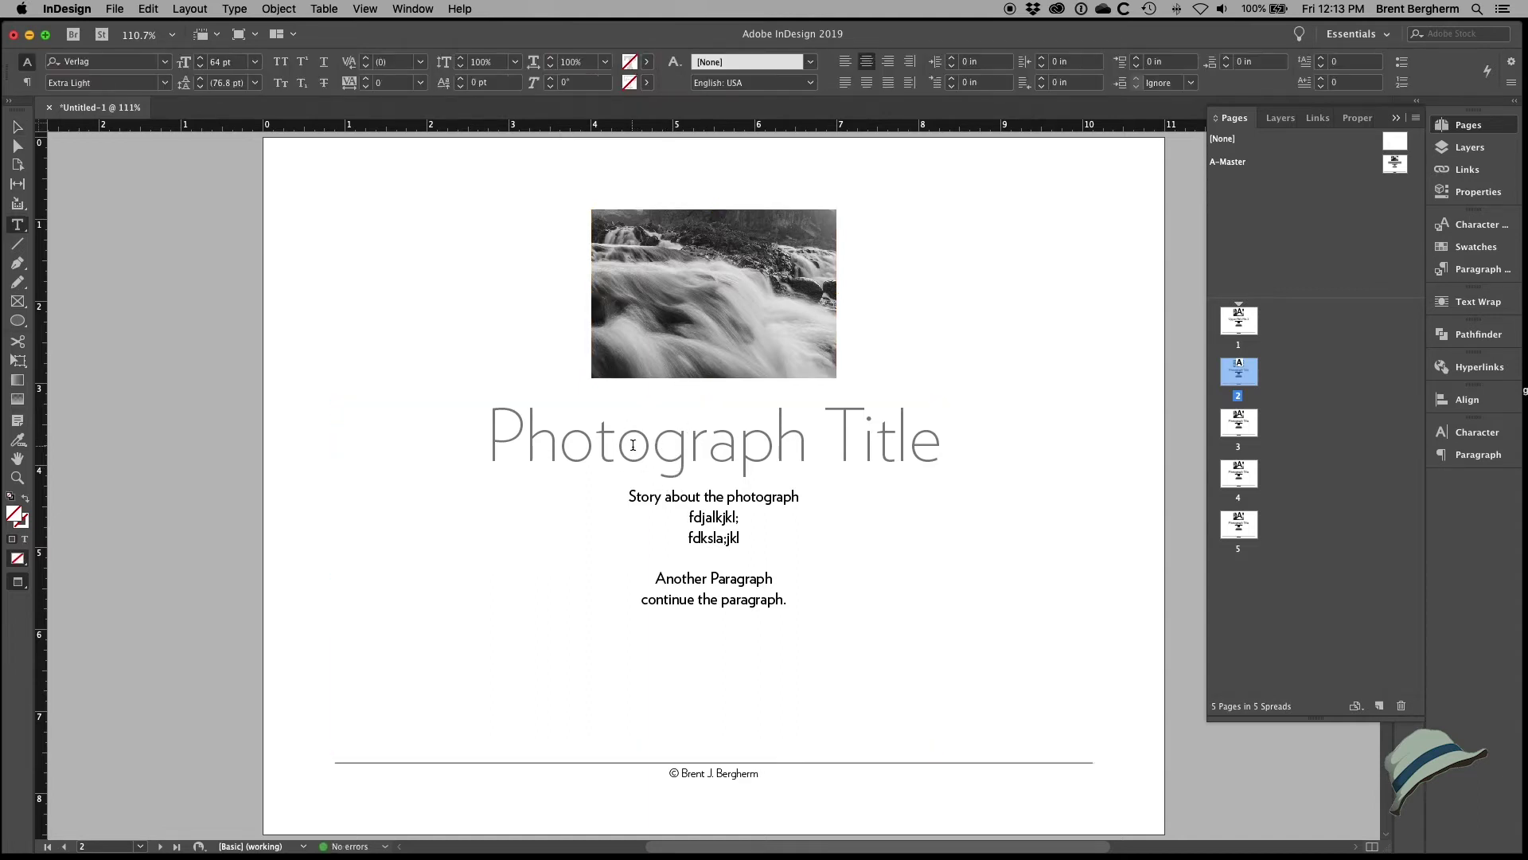
pyautogui.moveTo(486, 438); pyautogui.dragTo(939, 437)
pyautogui.write('Upper Falls No. 1')
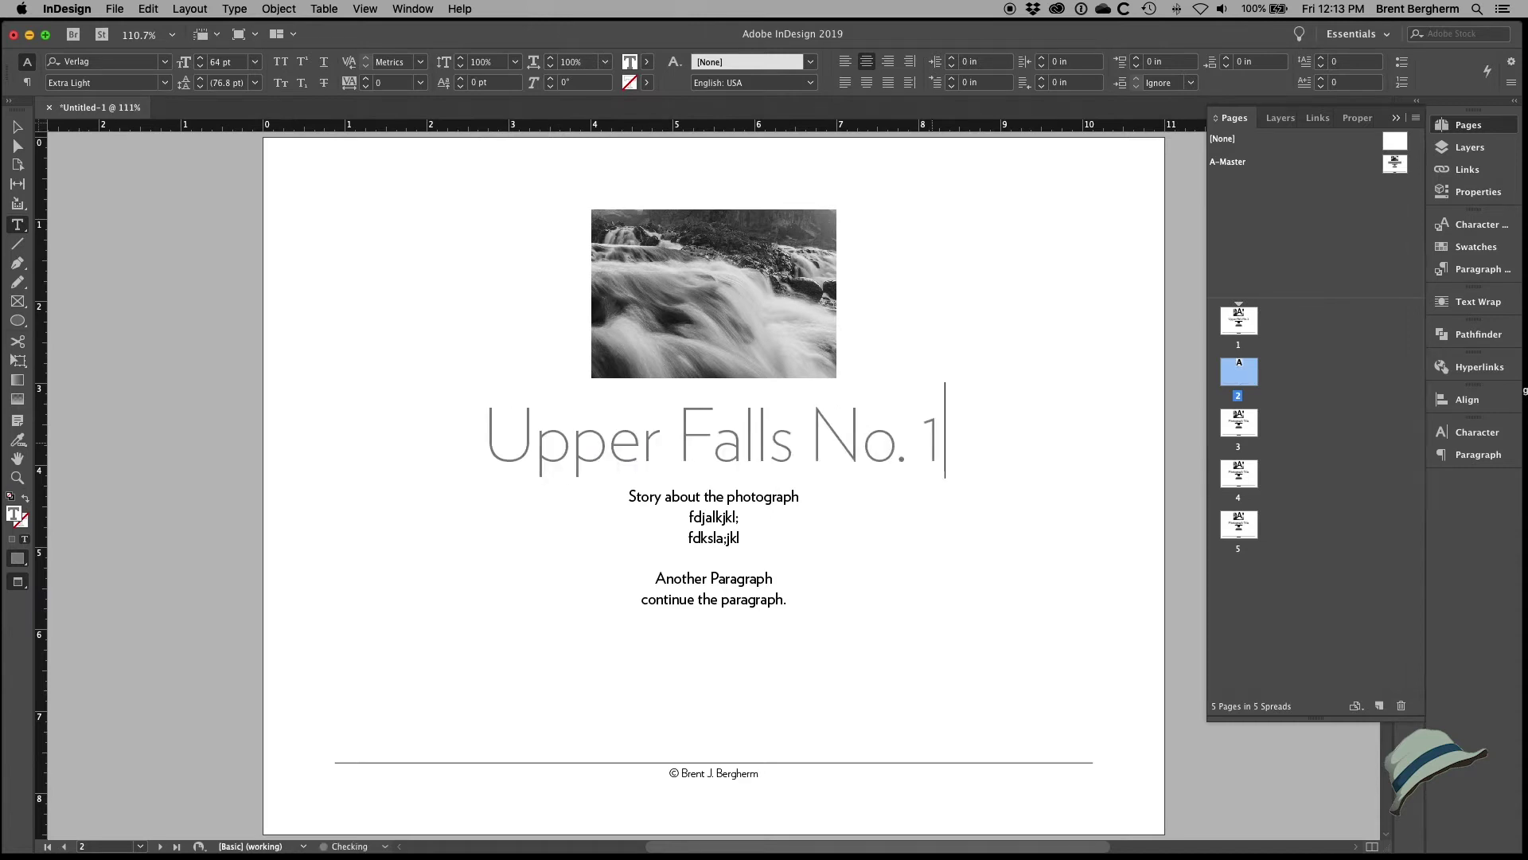
pyautogui.doubleClick(1234, 330)
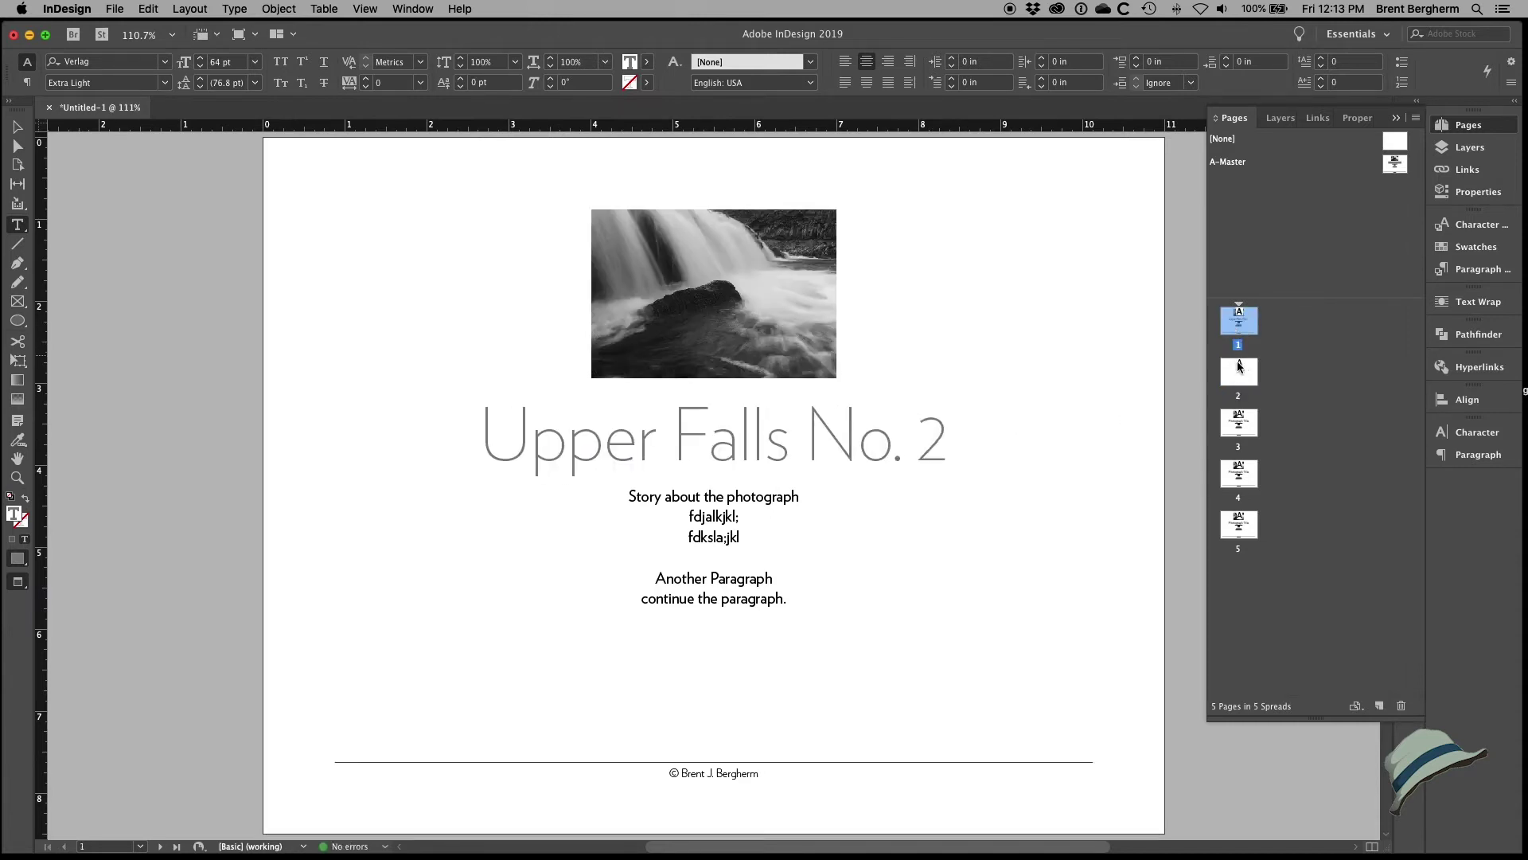
pyautogui.doubleClick(1239, 374)
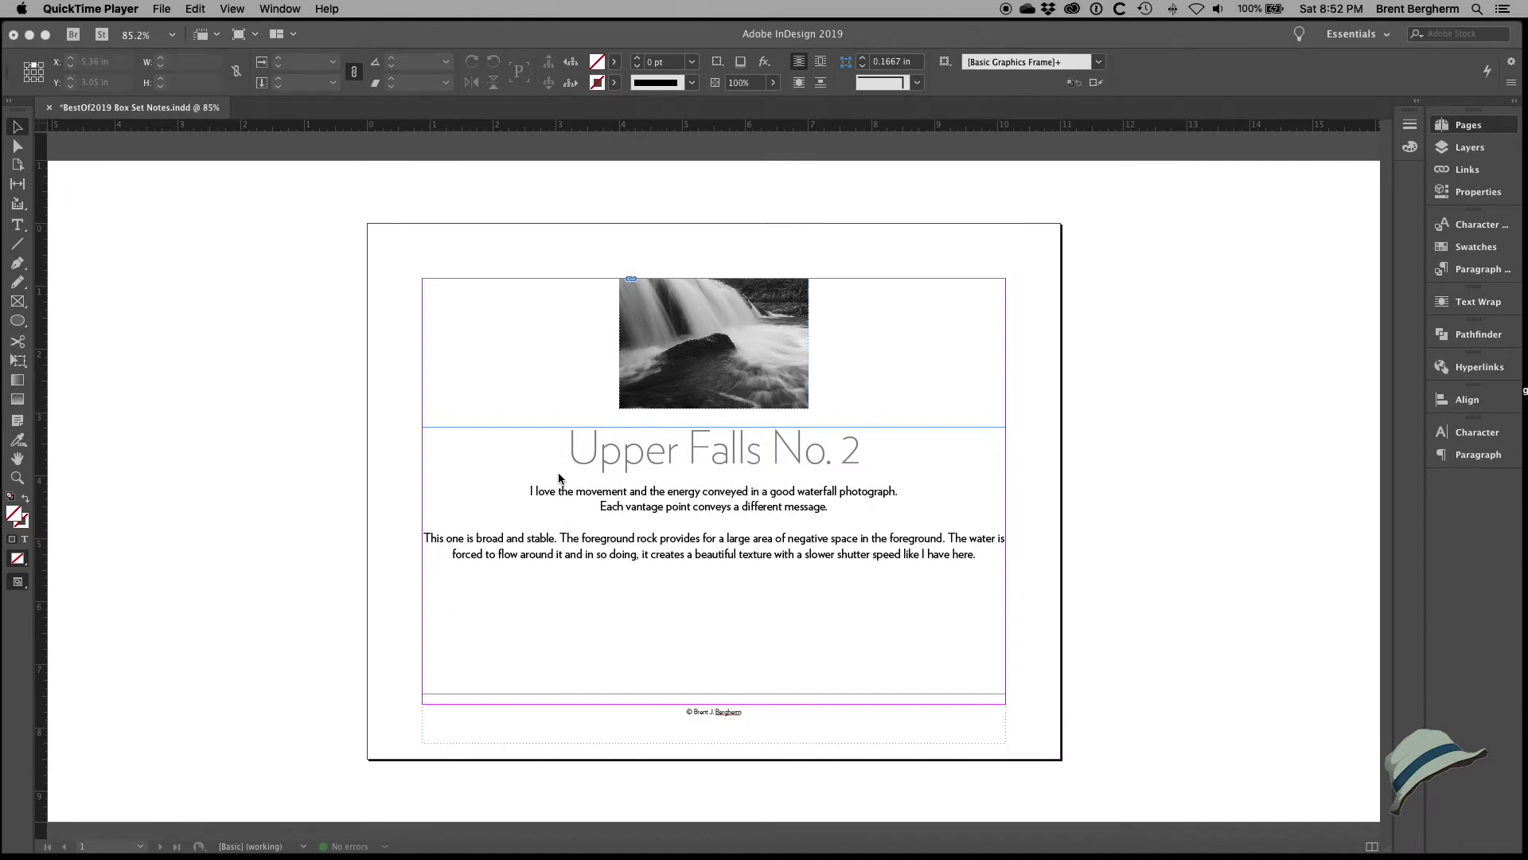
# Step: Look through the pages of BestOf2019 Box Set Notes.indd, from page 1 to page 11
pyautogui.scroll(-10, 798, 504)
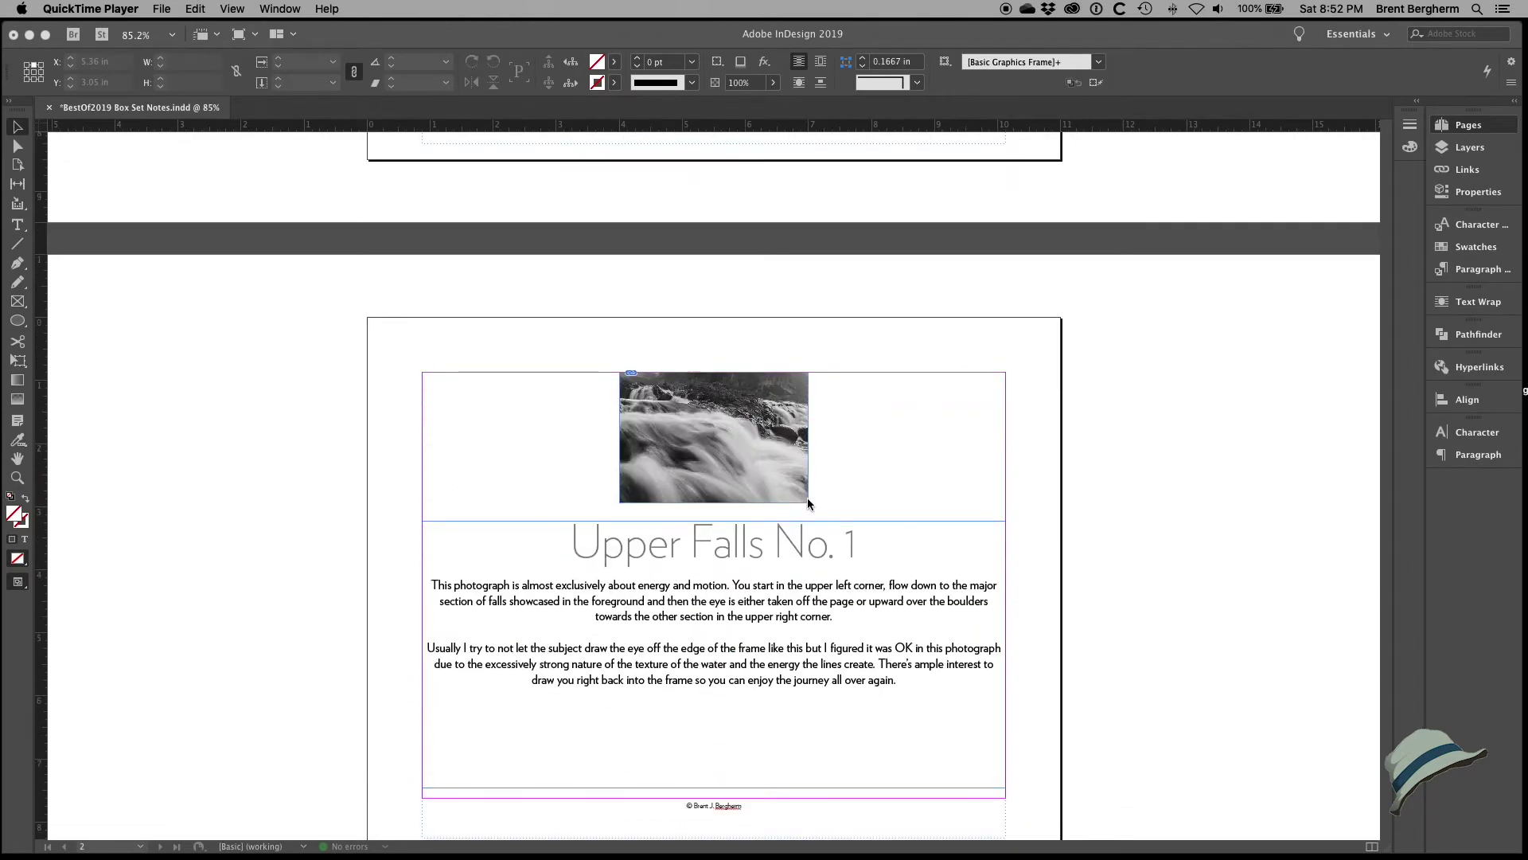
pyautogui.scroll(-10, 808, 503)
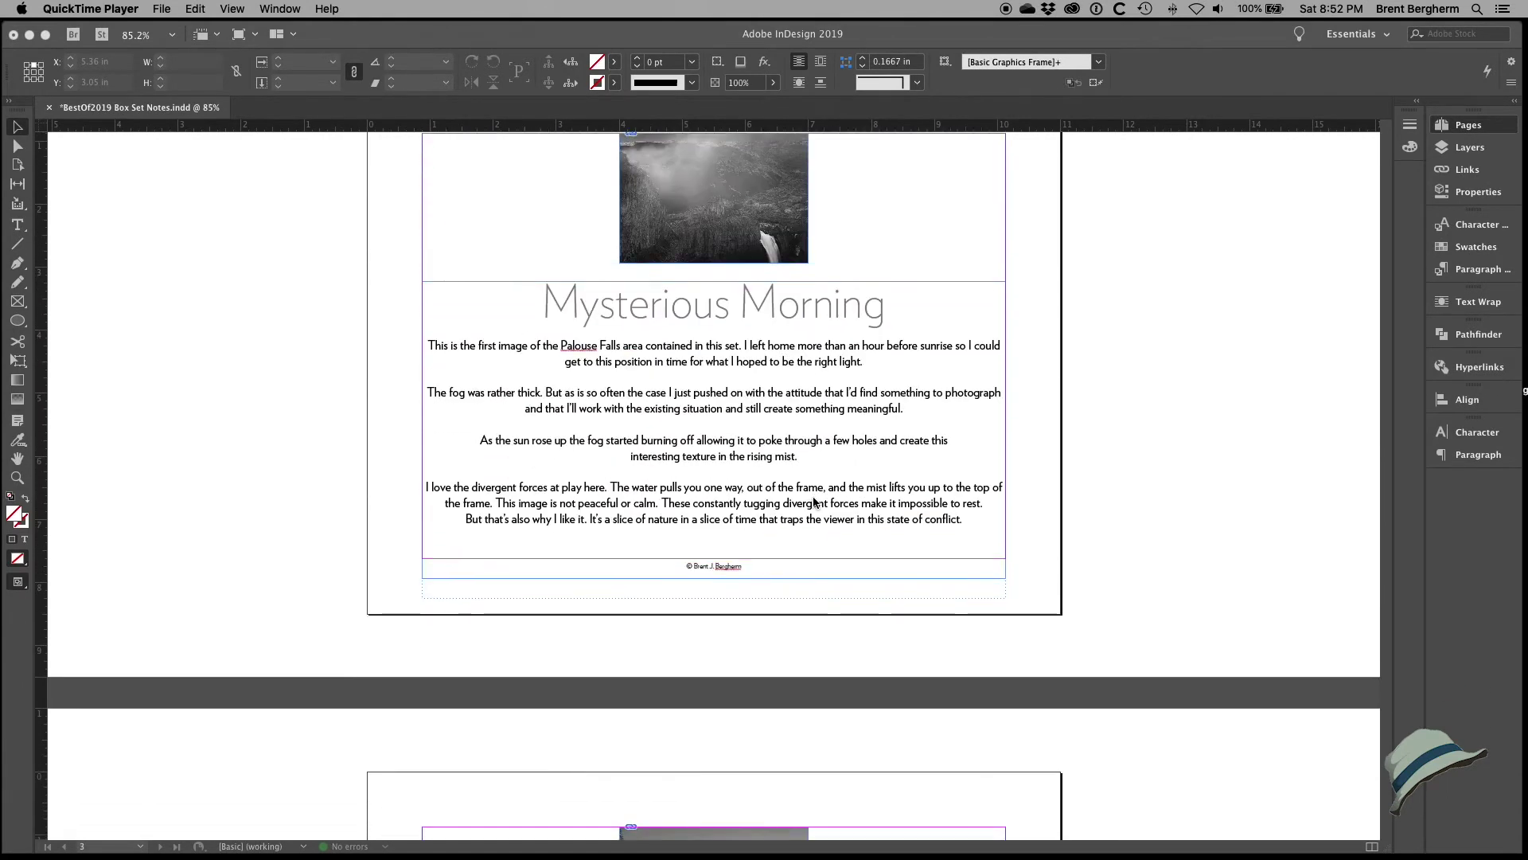
pyautogui.scroll(-10, 812, 501)
pyautogui.click(1442, 132)
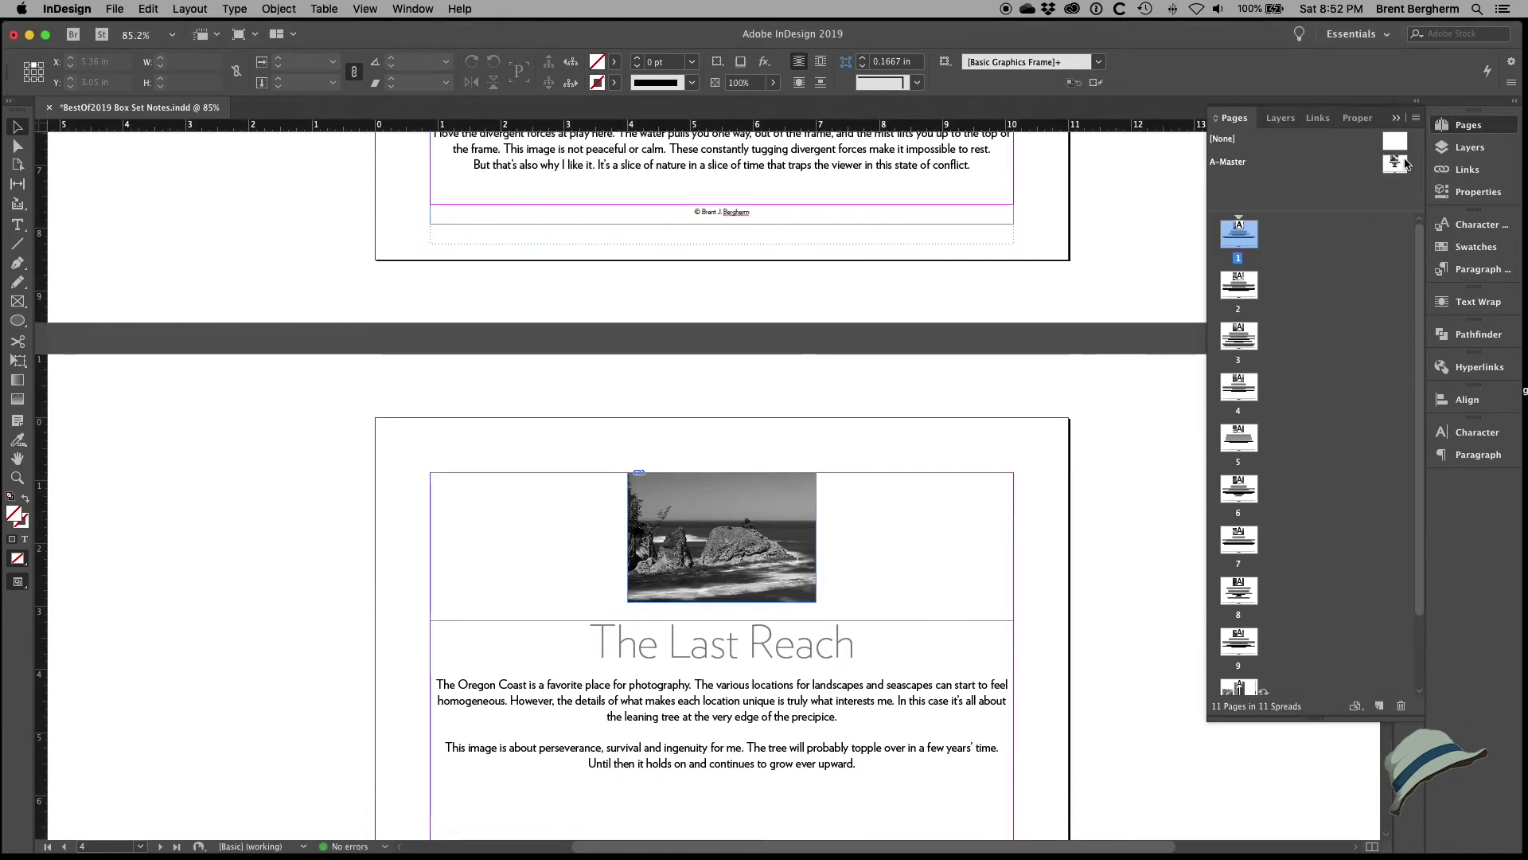
pyautogui.scroll(-2, 1258, 460)
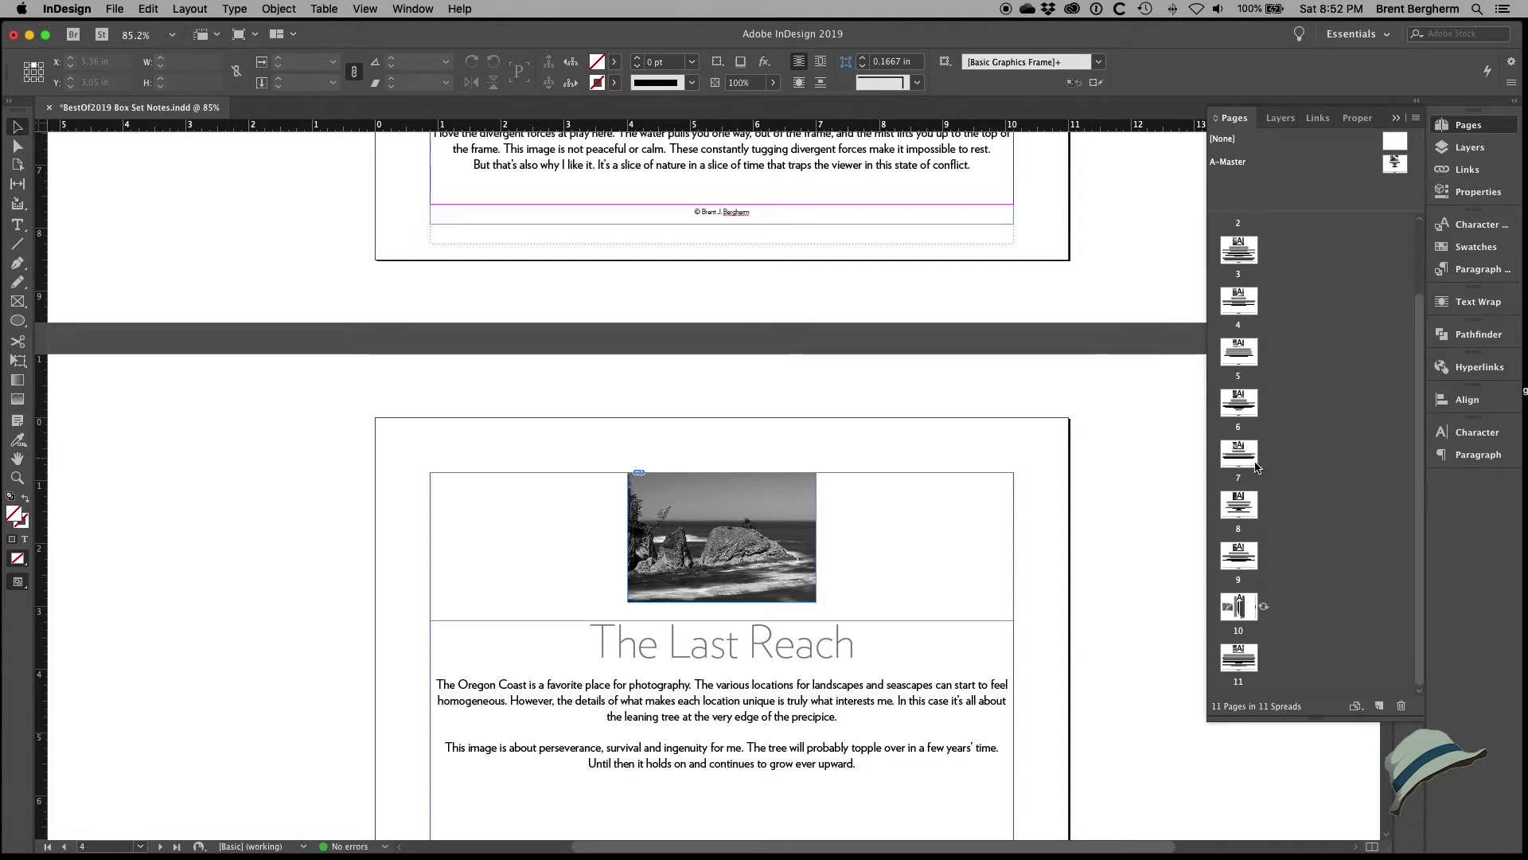
pyautogui.doubleClick(1237, 659)
pyautogui.scroll(-1, 959, 599)
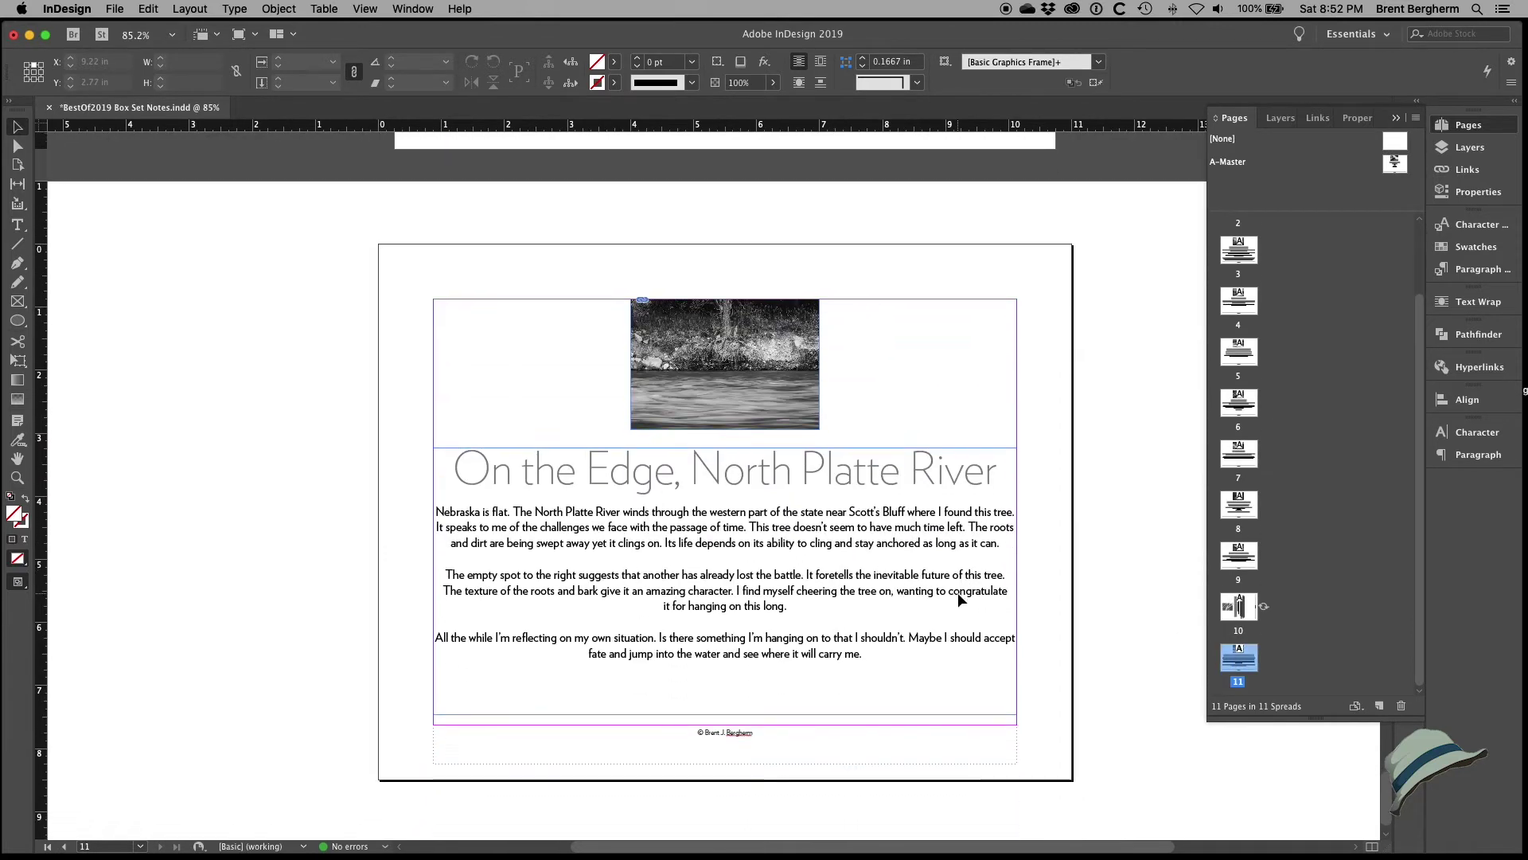
# Step: Clear the rotated spread view of page 10, the "Crossing Lake Louise" page
pyautogui.scroll(10, 957, 592)
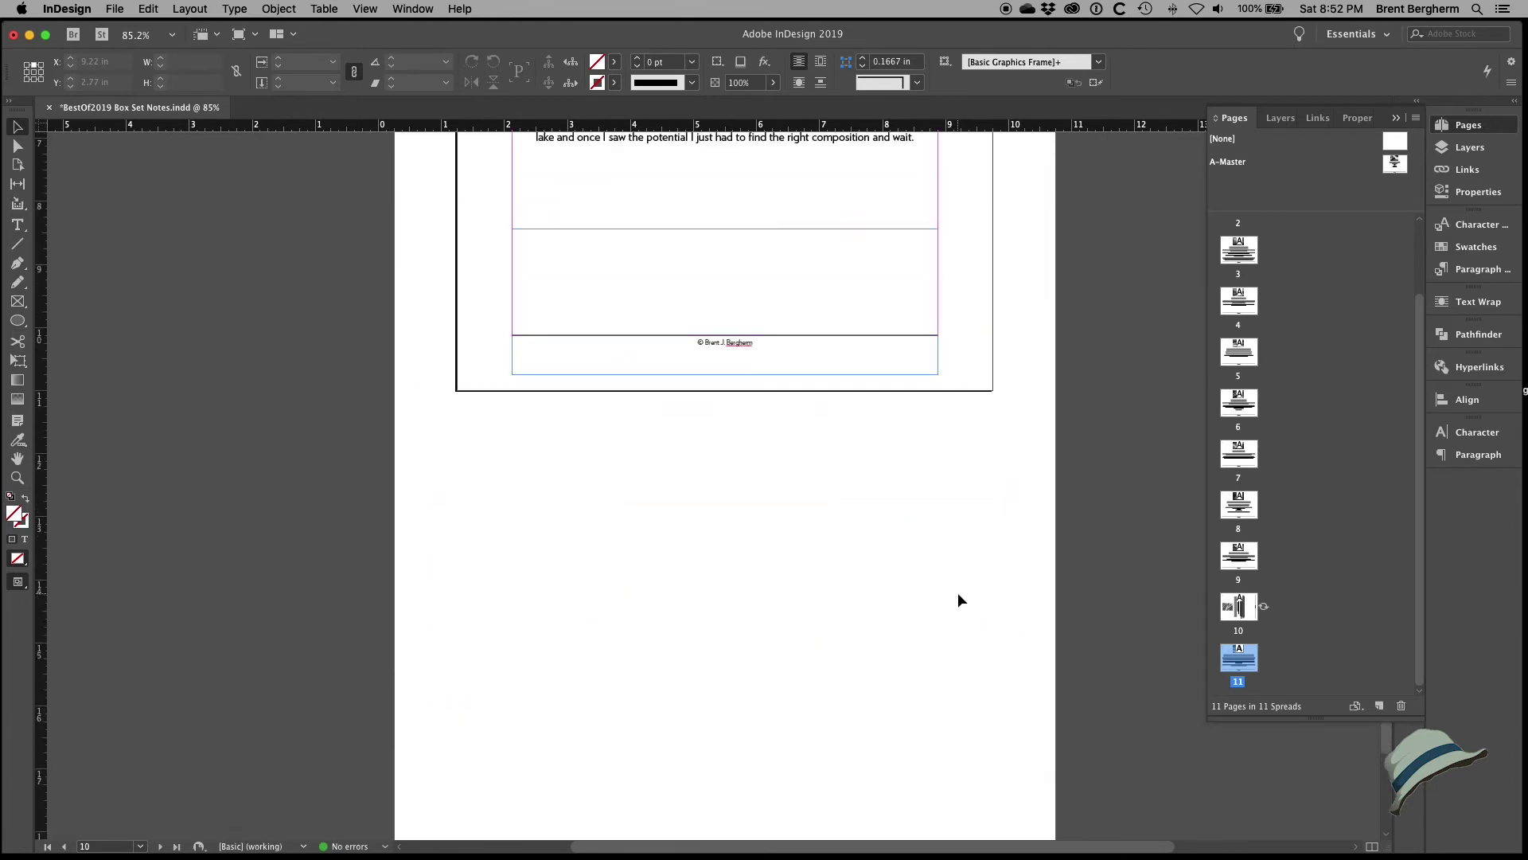
pyautogui.scroll(10, 958, 592)
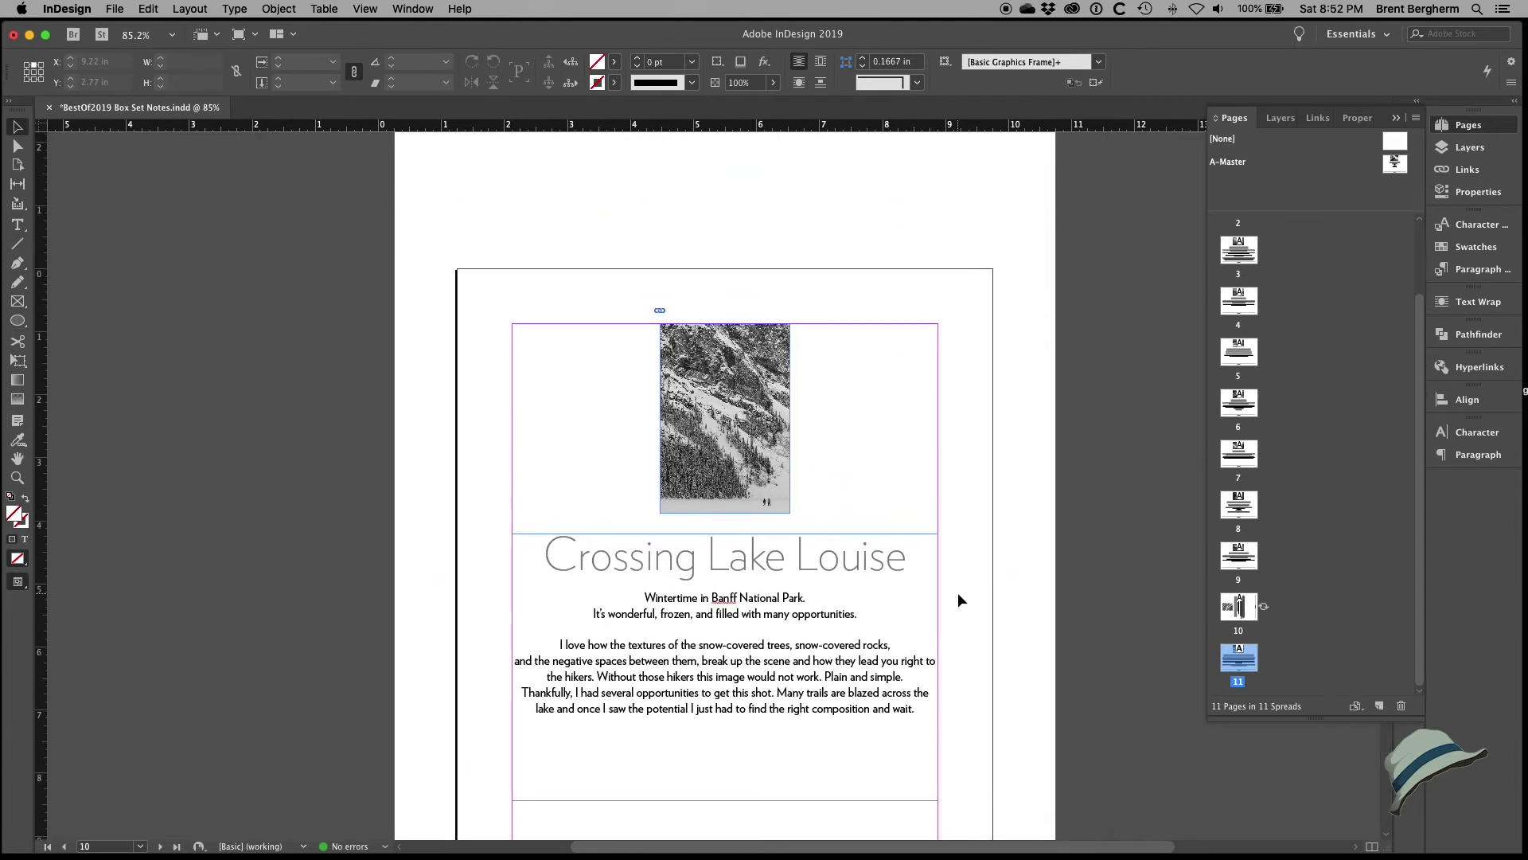
pyautogui.scroll(5, 957, 592)
pyautogui.scroll(-20, 958, 593)
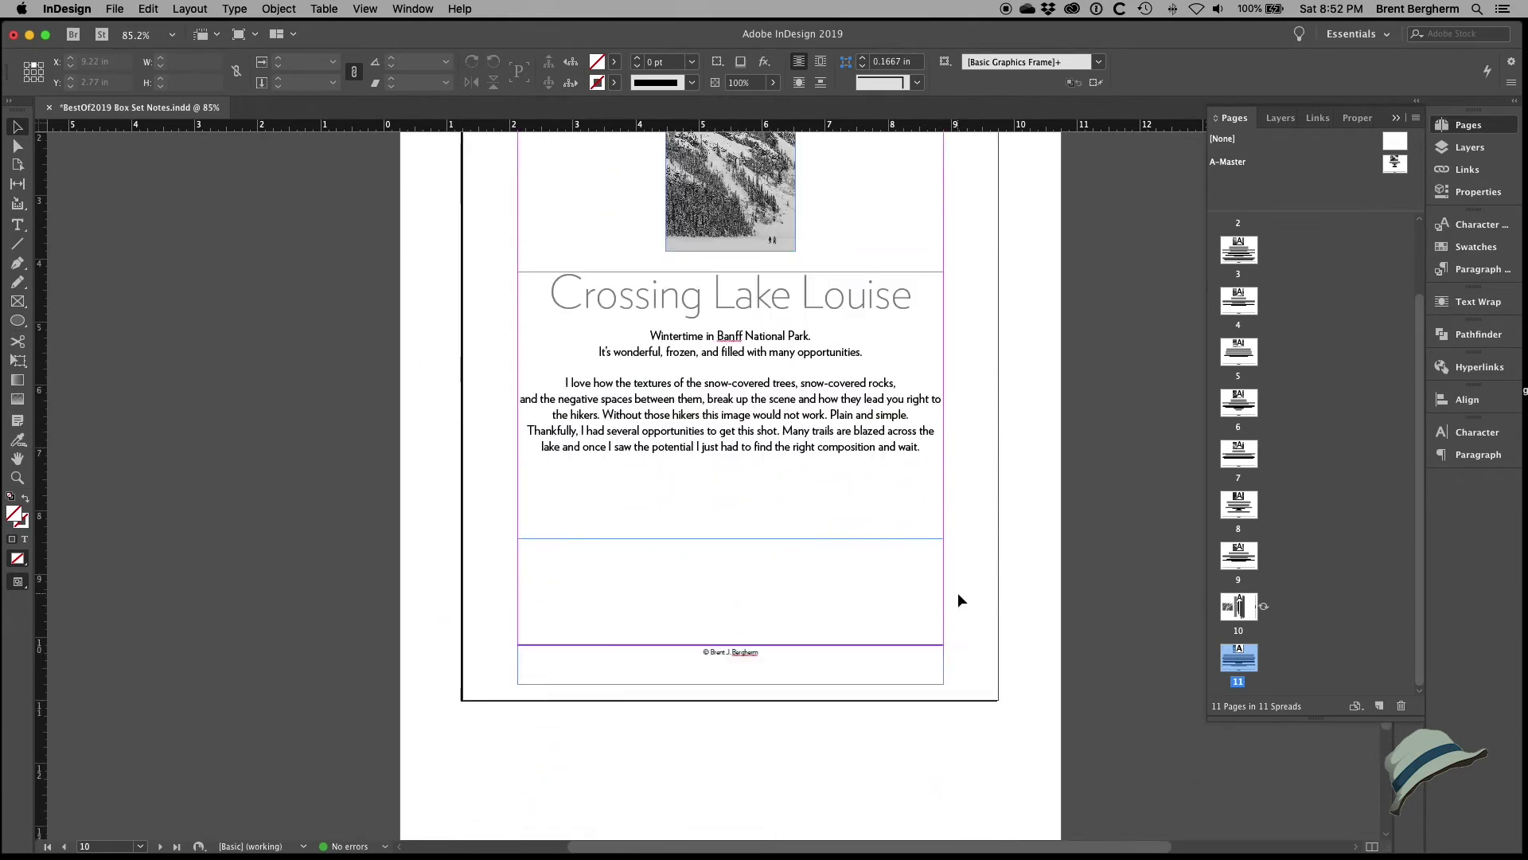
pyautogui.scroll(4, 967, 542)
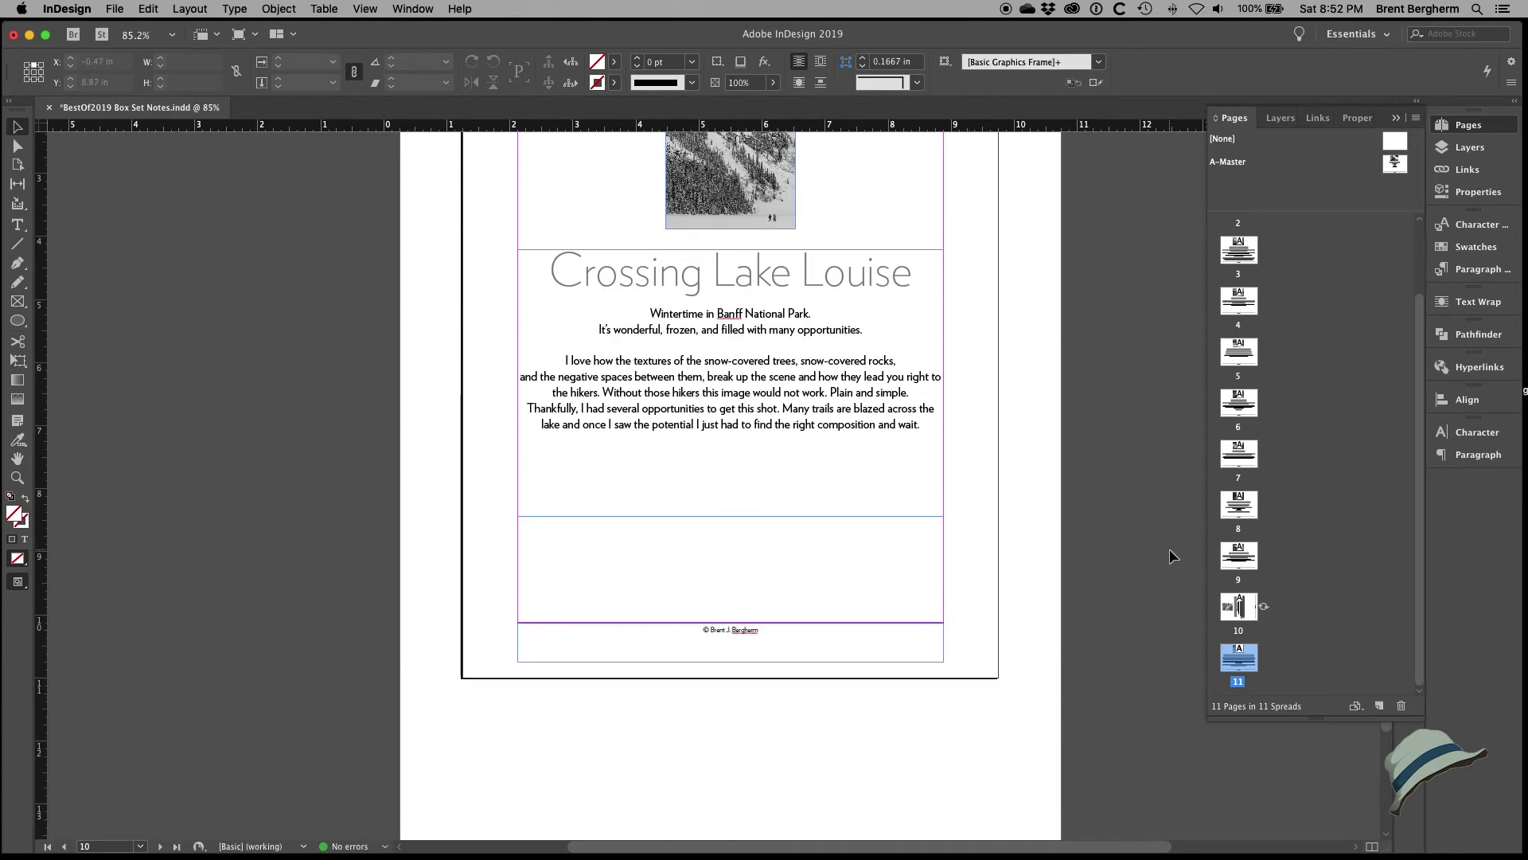
pyautogui.click(1244, 610)
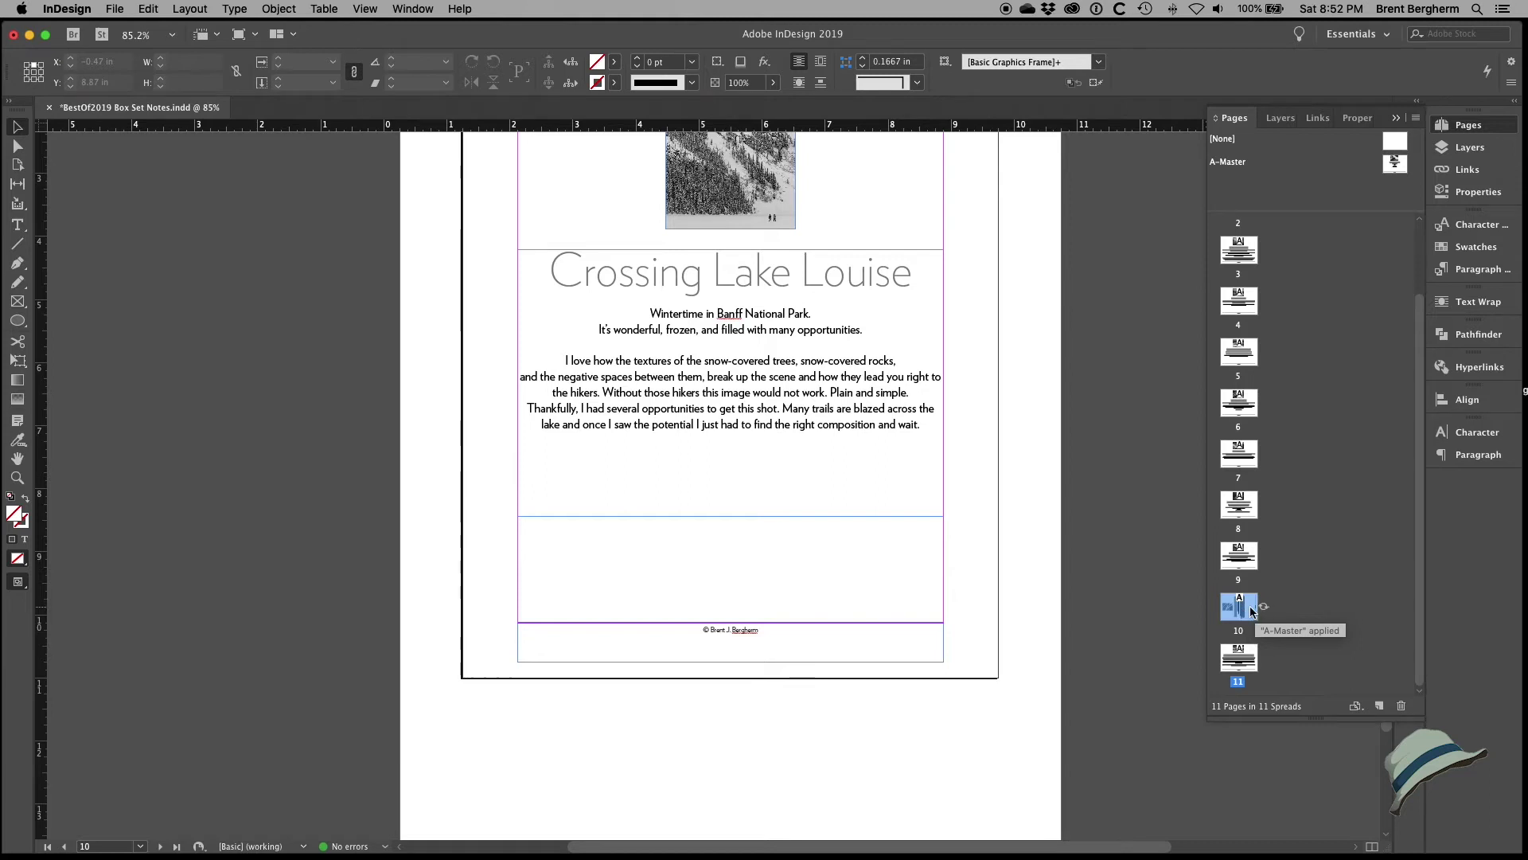
pyautogui.rightClick(1248, 611)
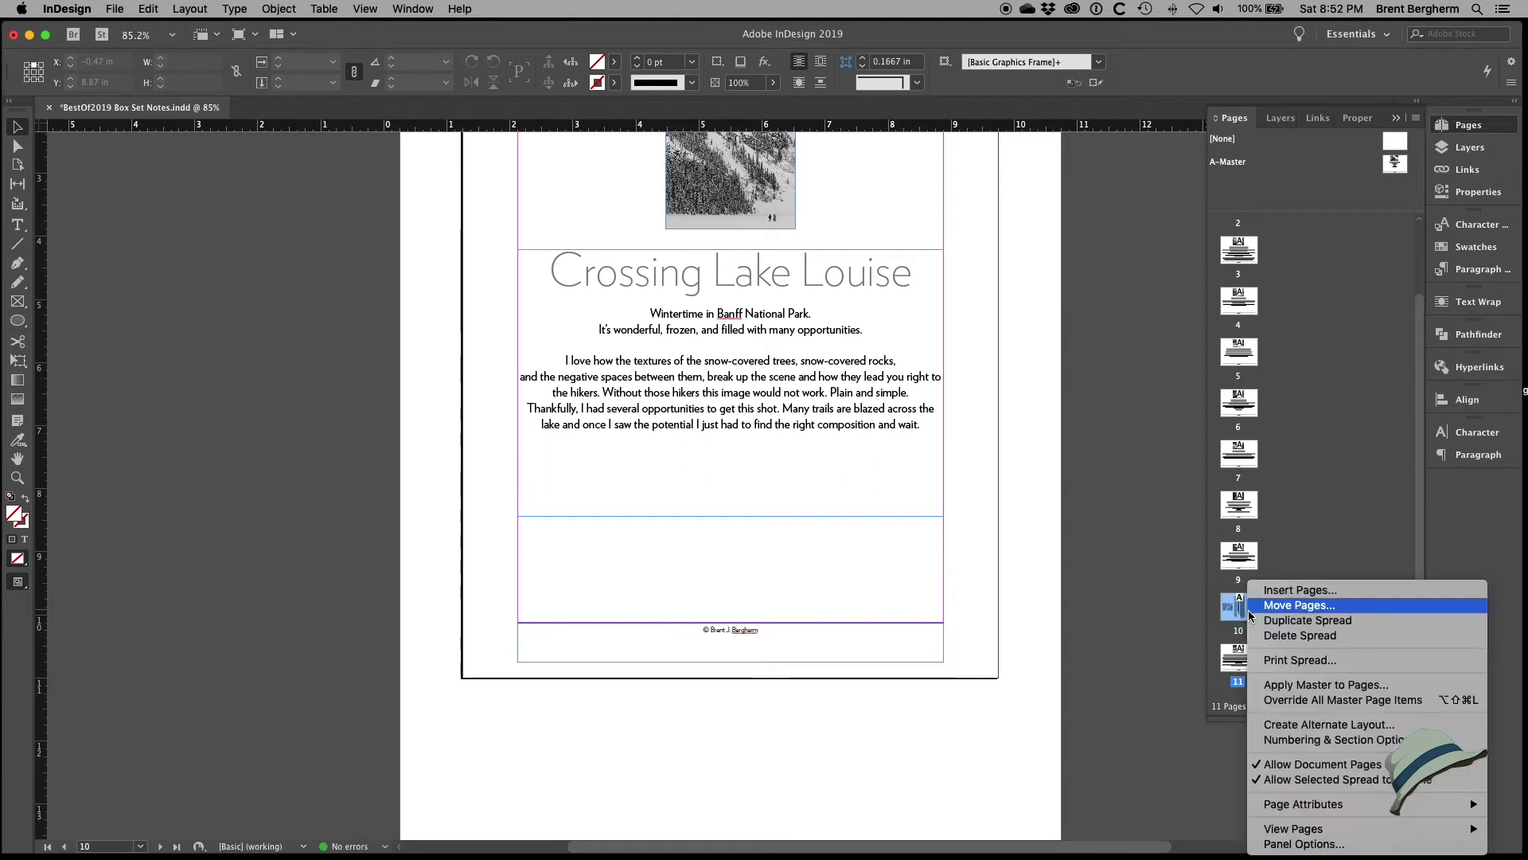
pyautogui.moveTo(1313, 805)
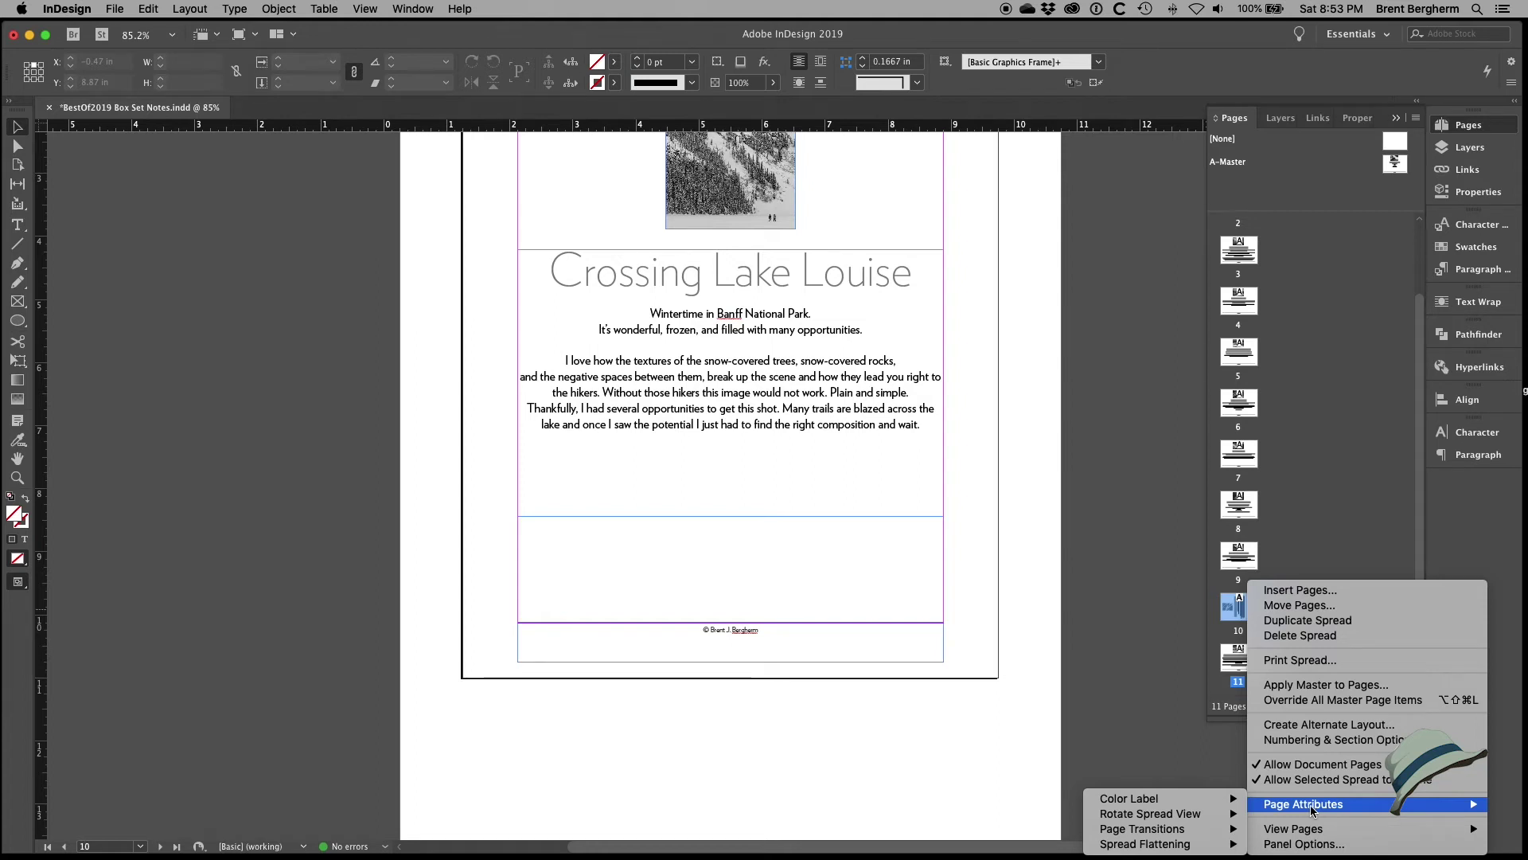
pyautogui.moveTo(1176, 816)
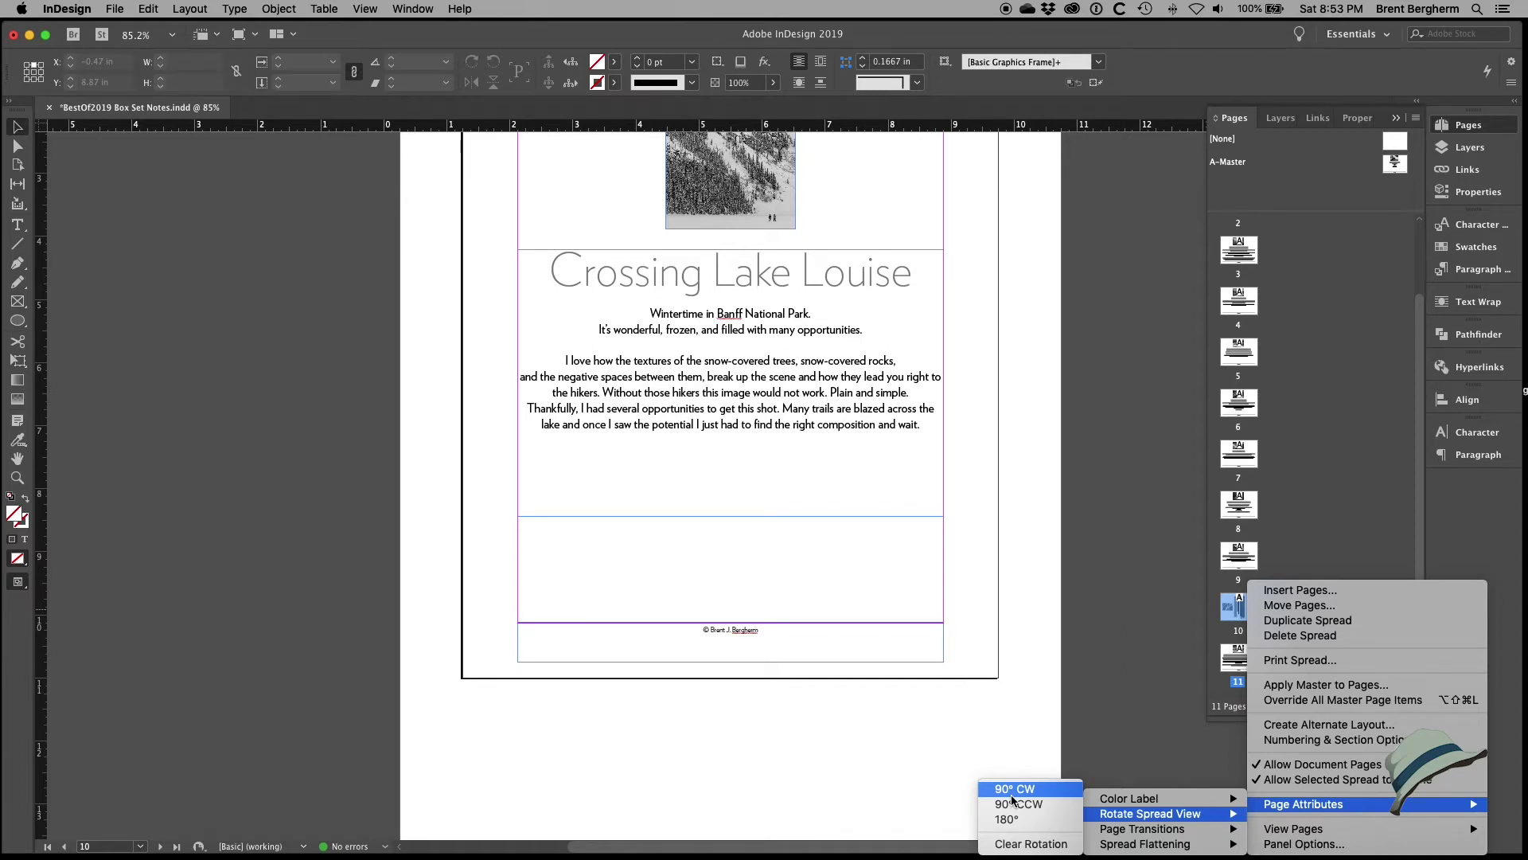
pyautogui.click(1002, 847)
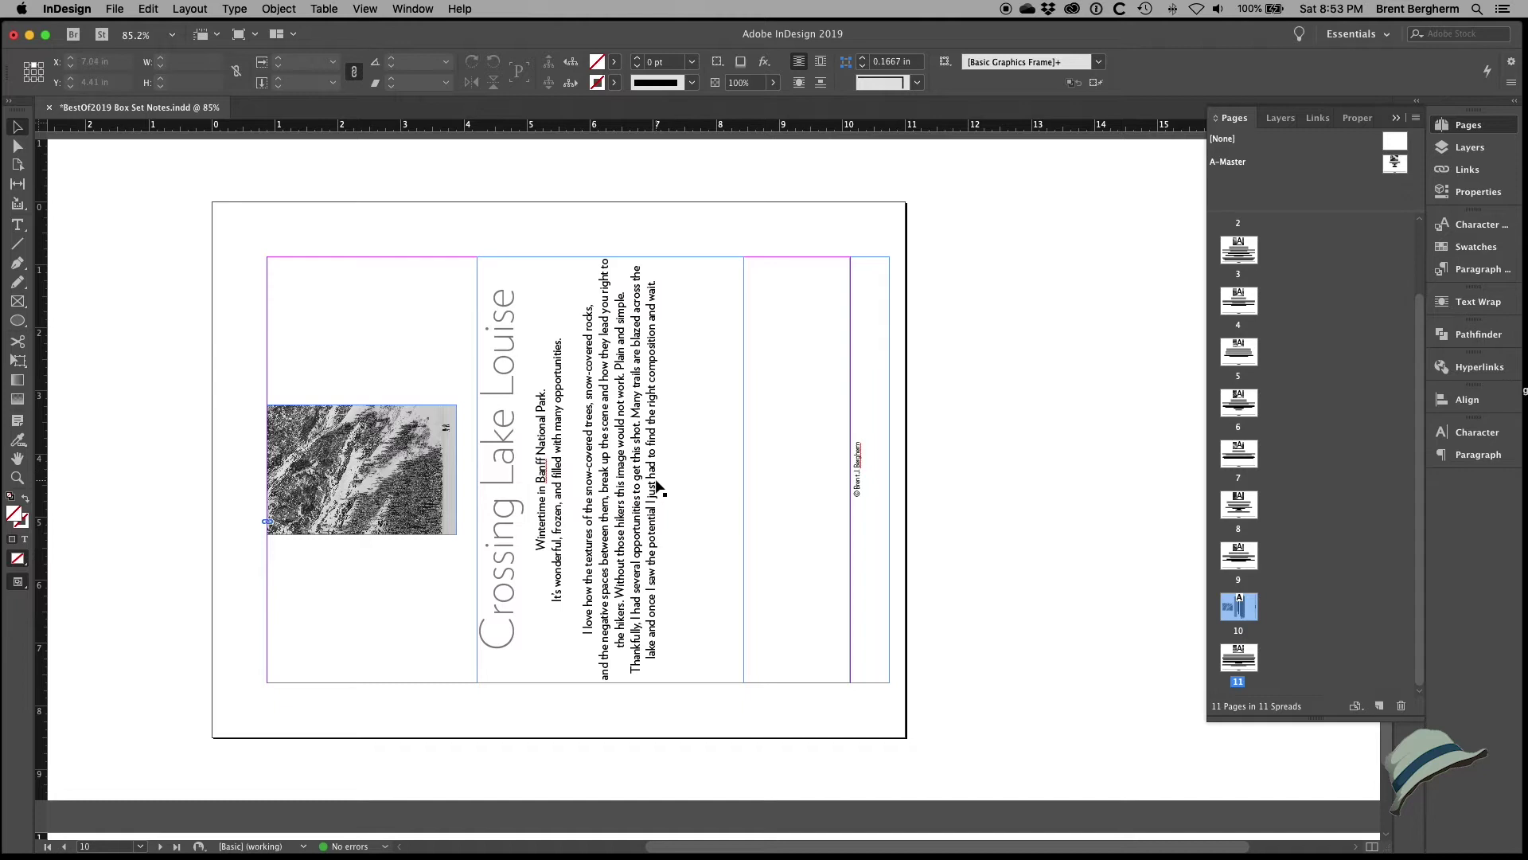
# Step: Check the orientation of page 10 and look back through the pages up to page 5
pyautogui.scroll(5, 648, 428)
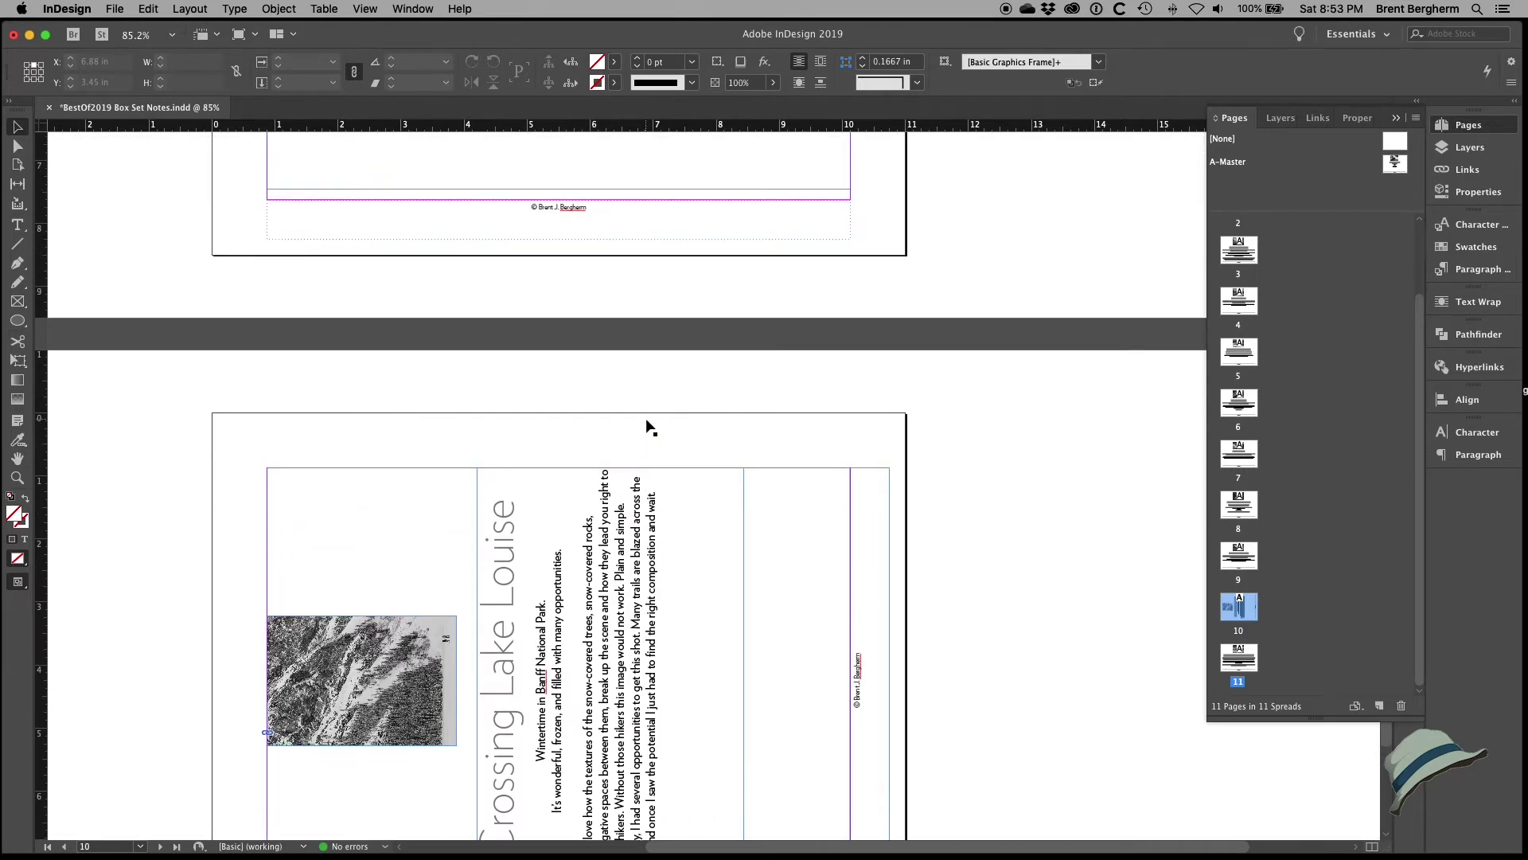
pyautogui.scroll(-3, 646, 427)
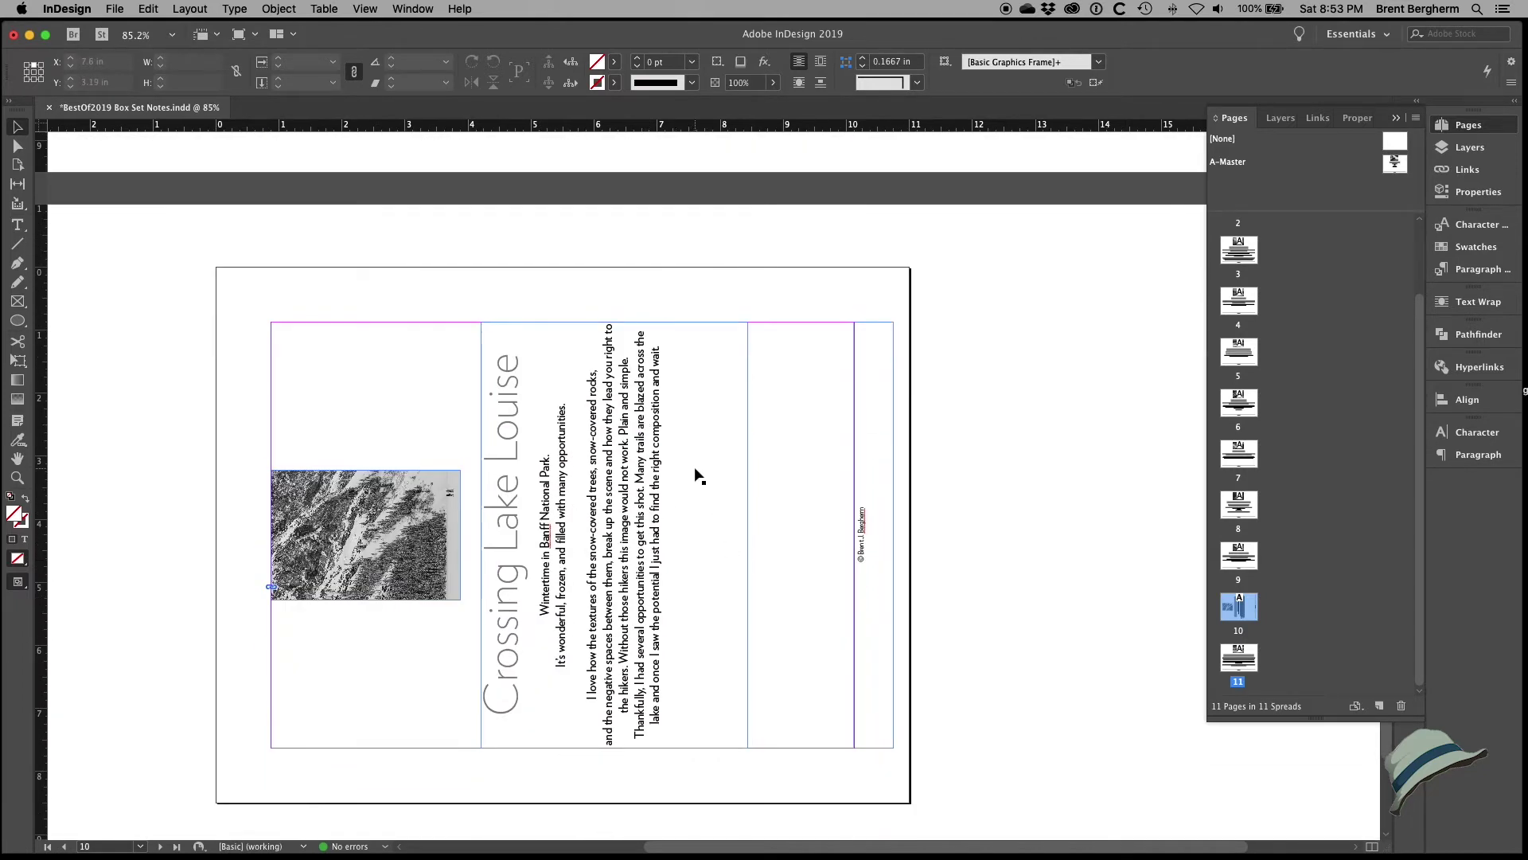
pyautogui.scroll(15, 700, 470)
pyautogui.scroll(20, 697, 475)
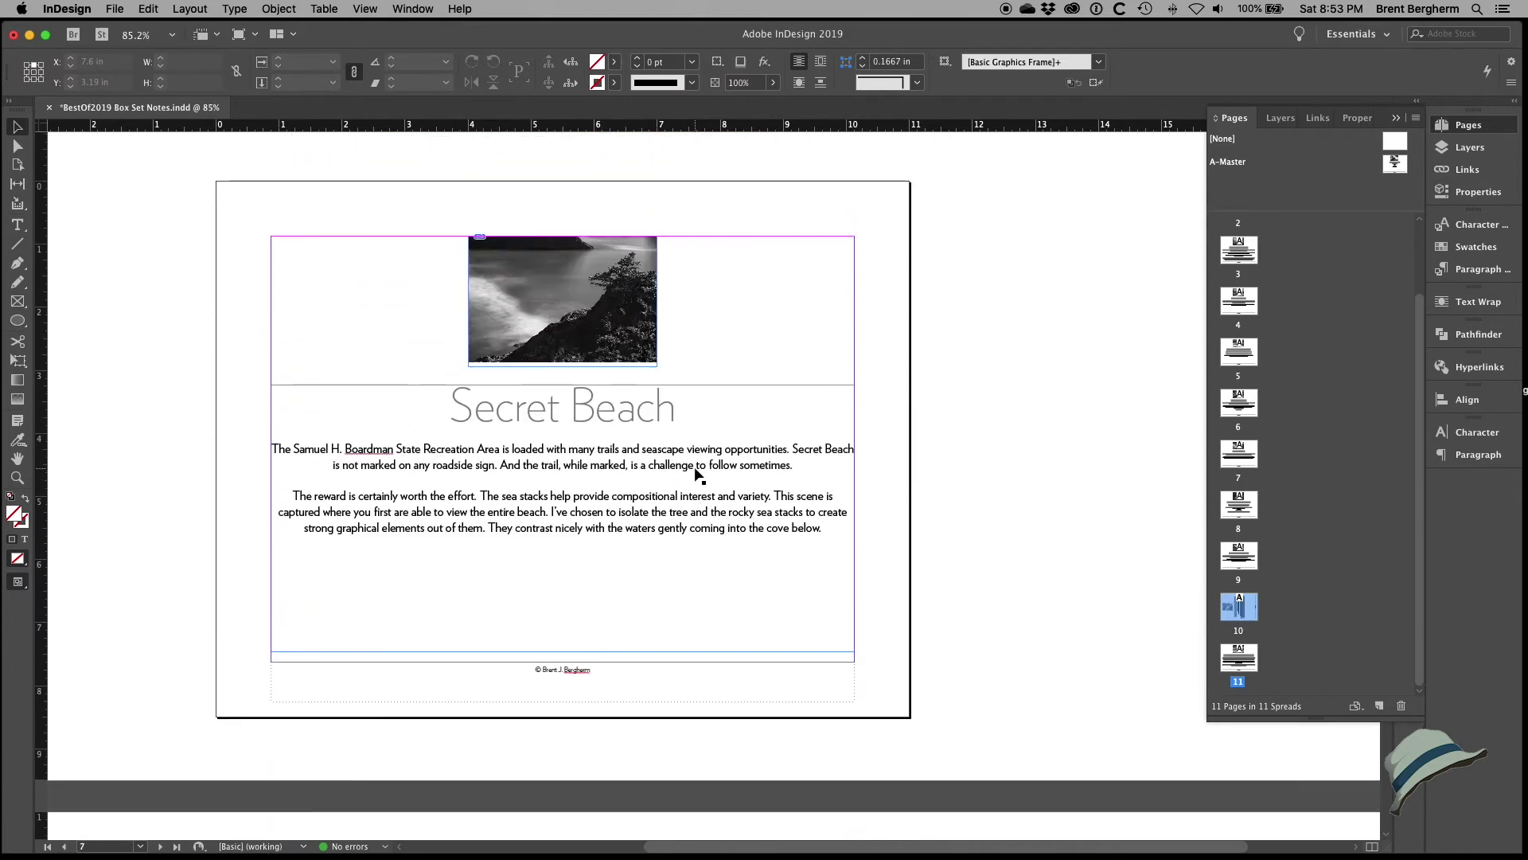
pyautogui.scroll(15, 698, 475)
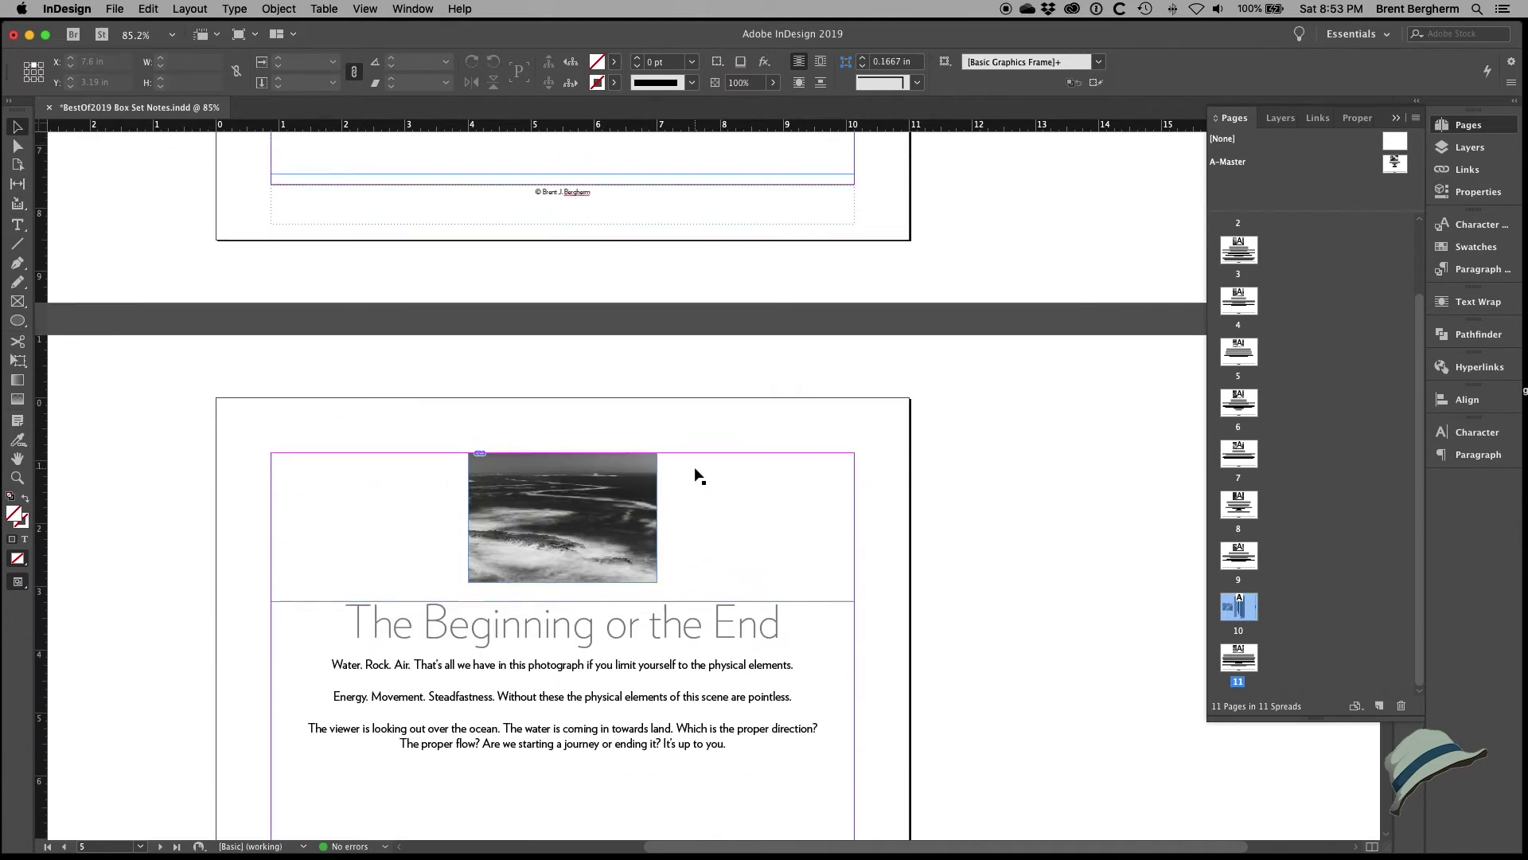
# Step: Create a landscape Tabloid print document with facing pages off and 1 in margins on all sides
pyautogui.press('super+n')
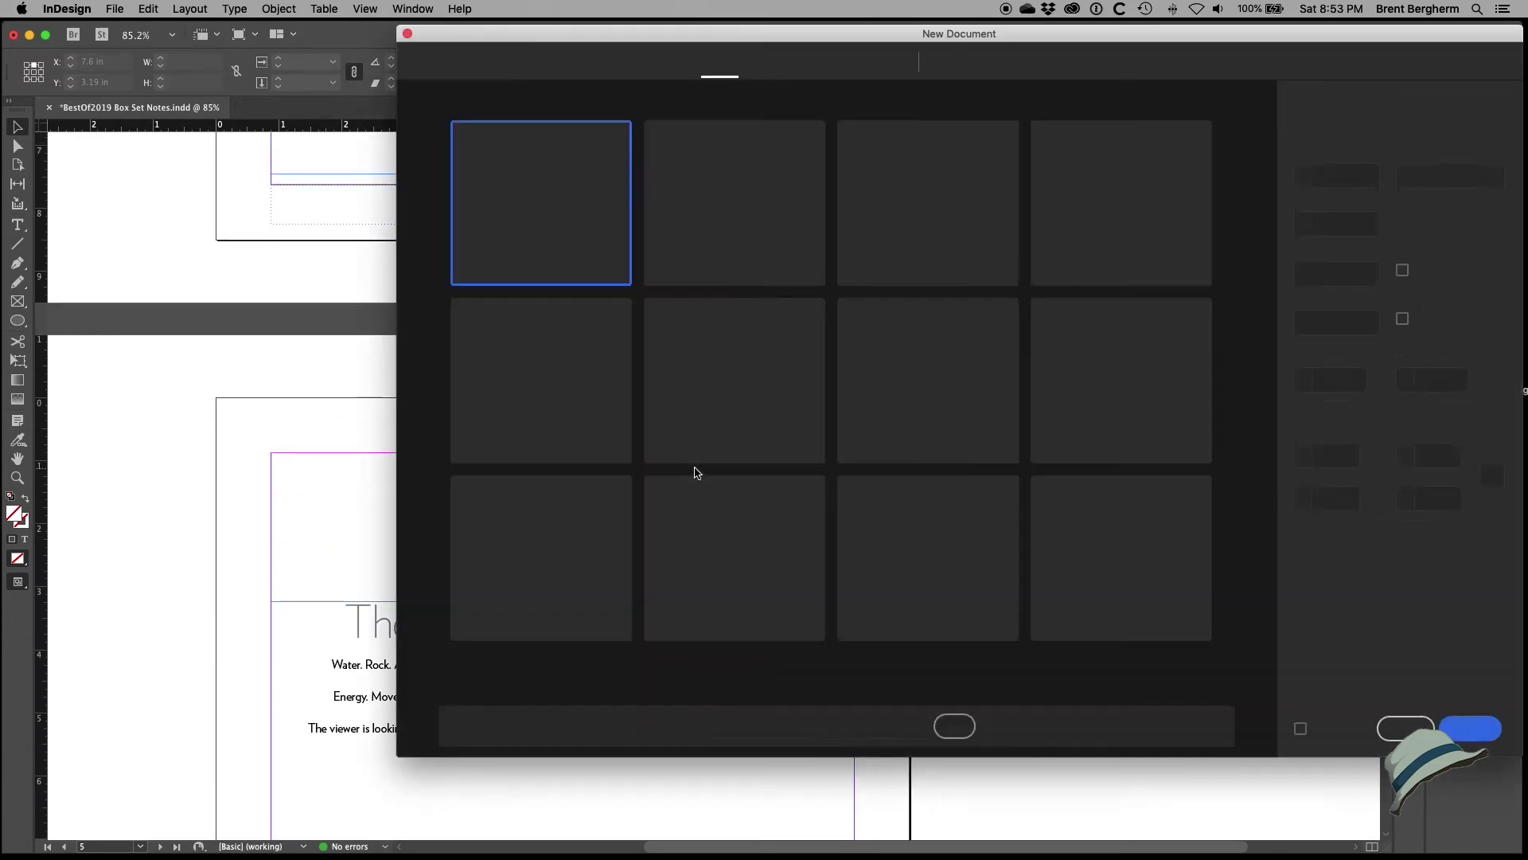
pyautogui.moveTo(732, 35); pyautogui.dragTo(566, 51)
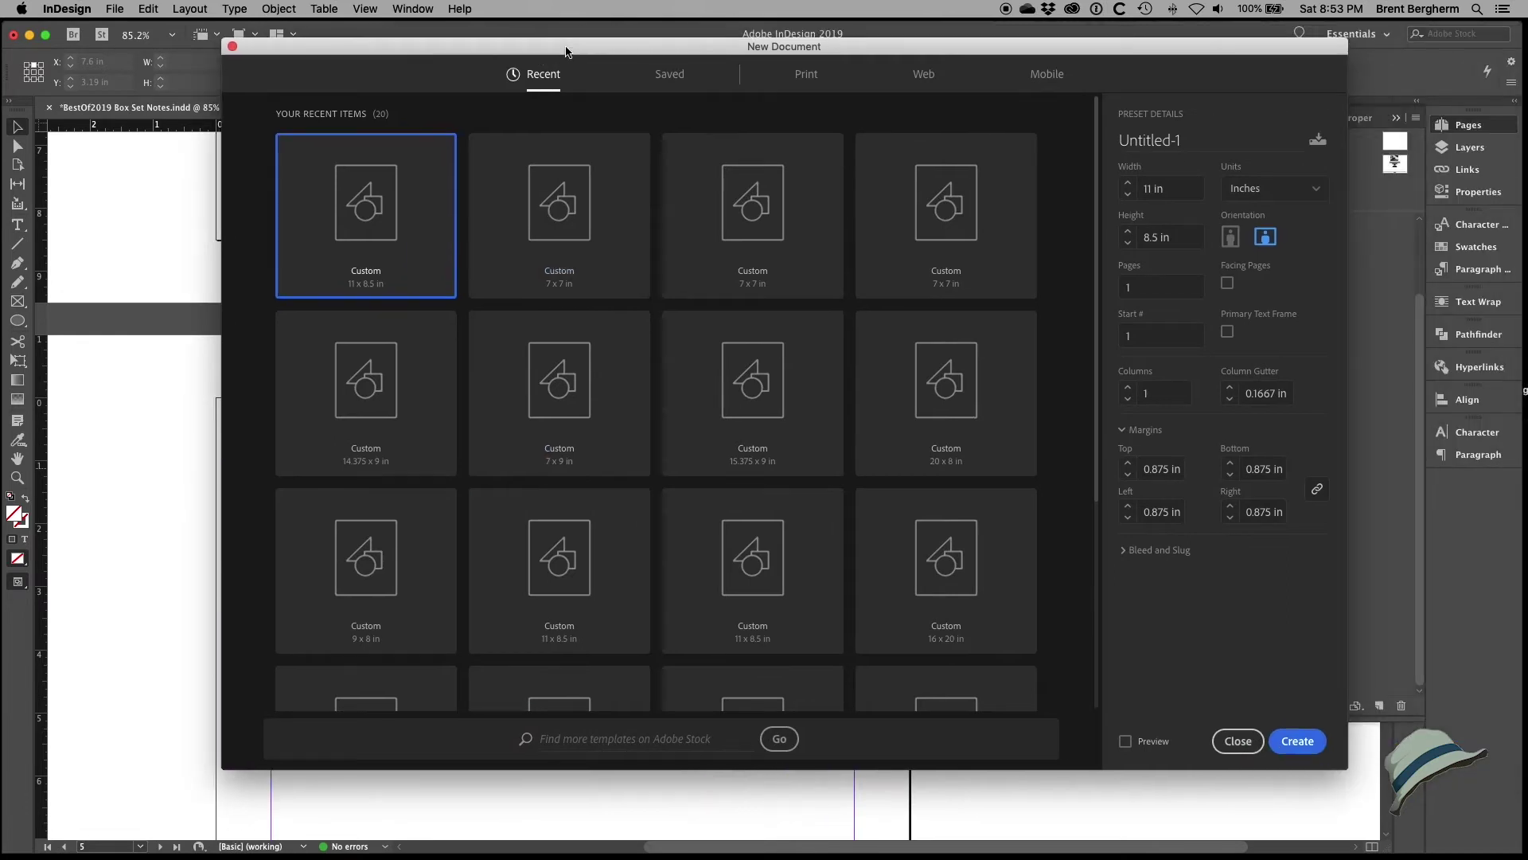
pyautogui.click(806, 73)
pyautogui.click(786, 198)
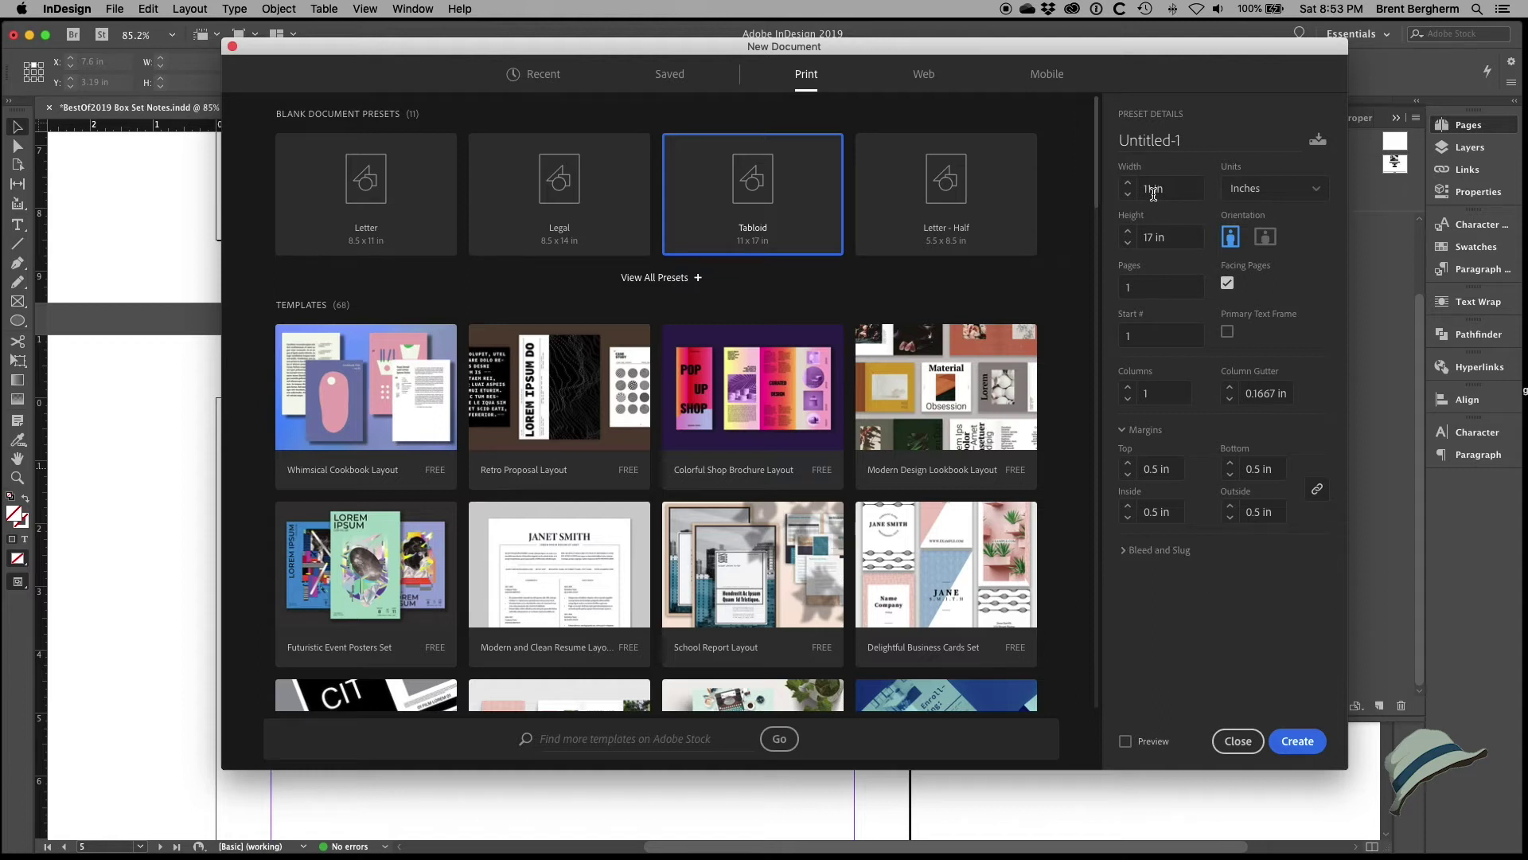
pyautogui.click(1129, 463)
pyautogui.click(1127, 463)
pyautogui.click(1227, 283)
pyautogui.click(1314, 491)
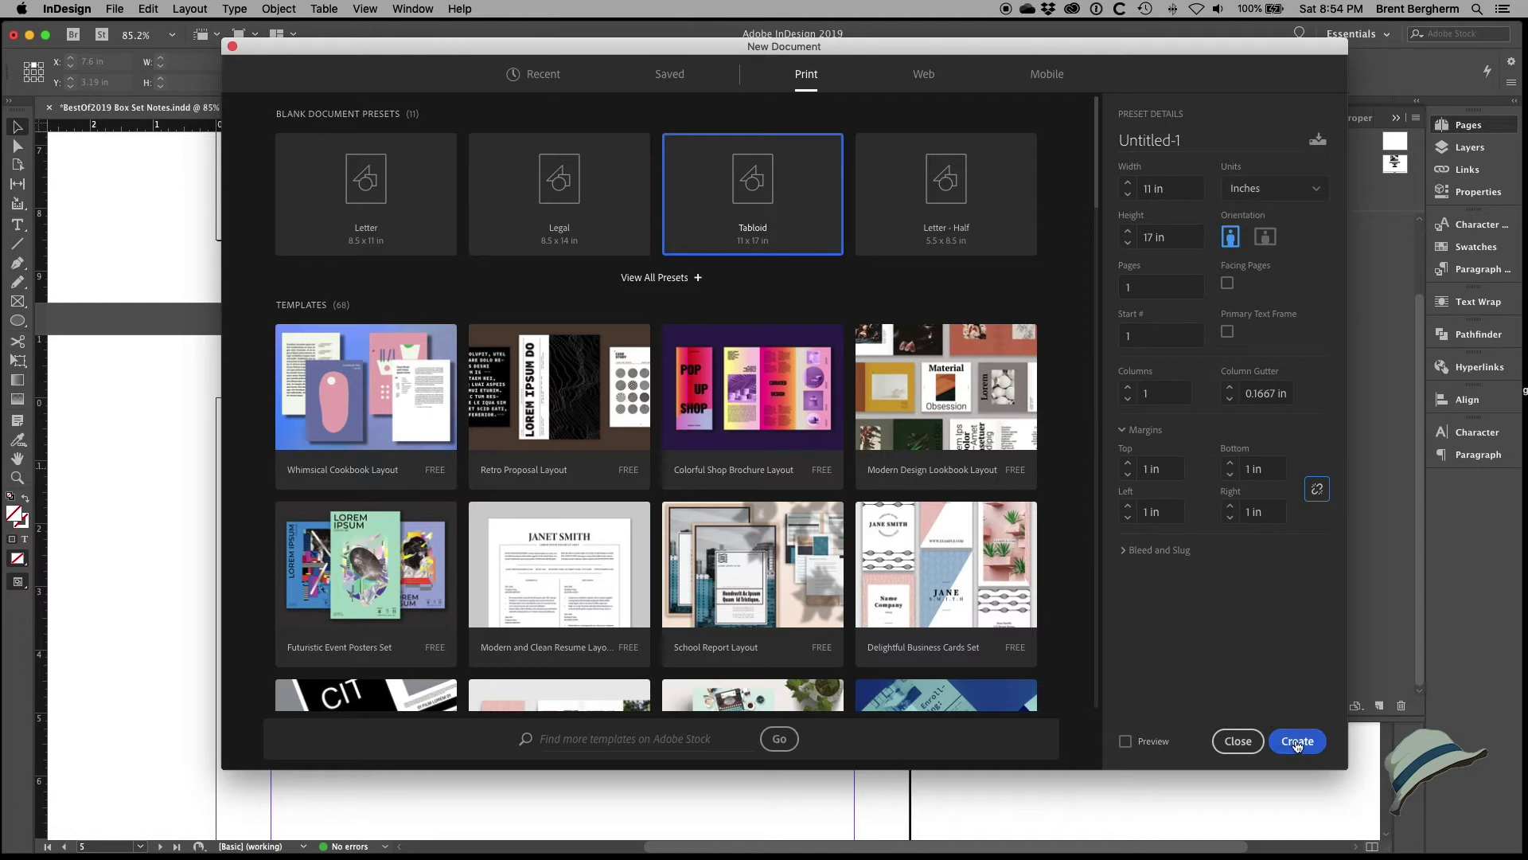
pyautogui.click(1265, 237)
pyautogui.click(1291, 738)
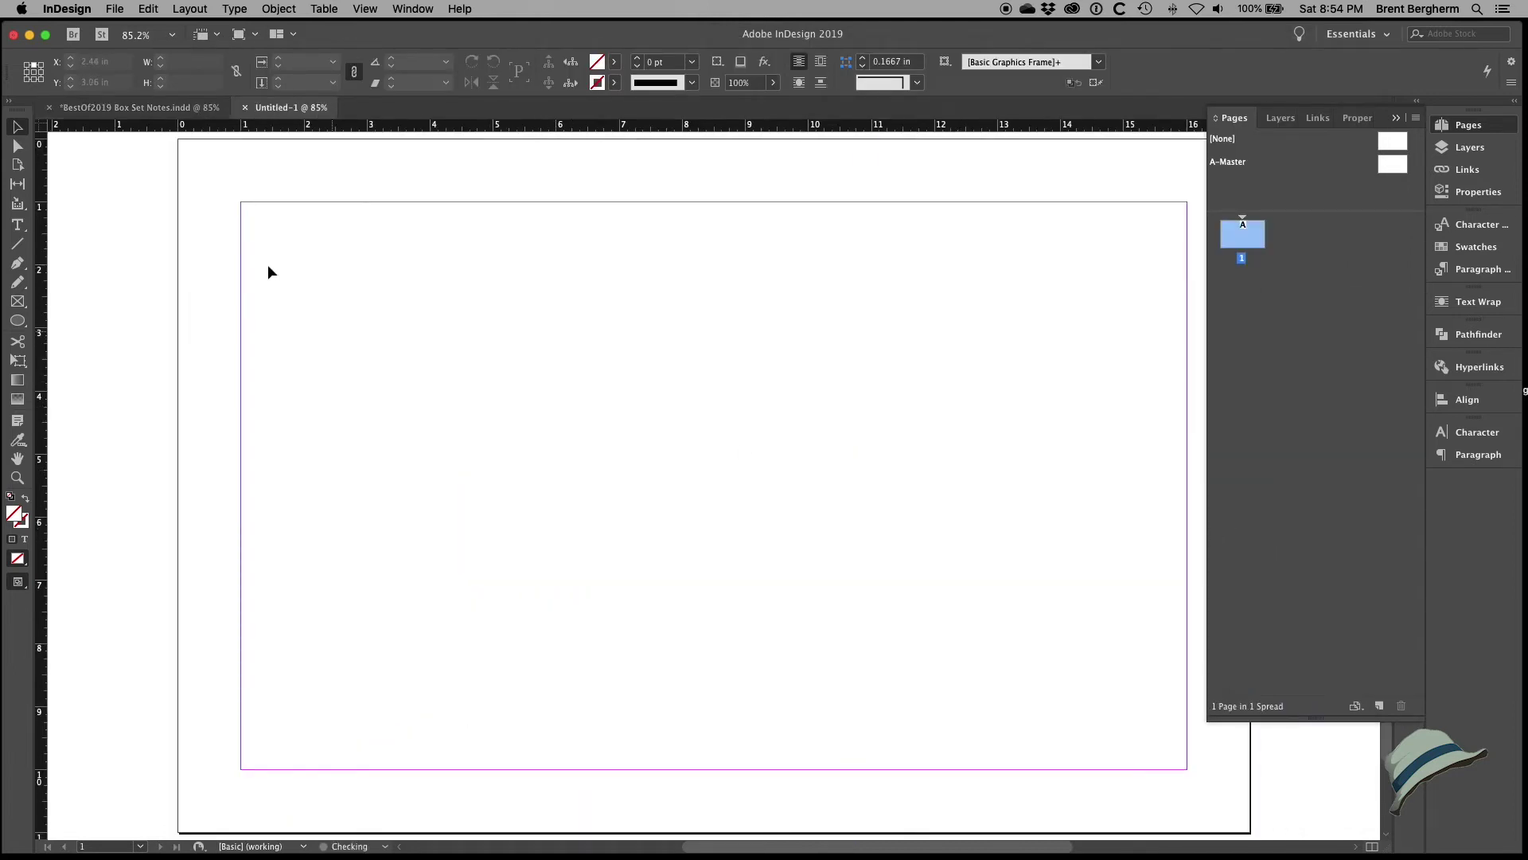
# Step: Draw a placeholder frame from the upper margin across the full 15 in margin width and set its height to 4.5 in
pyautogui.click(17, 302)
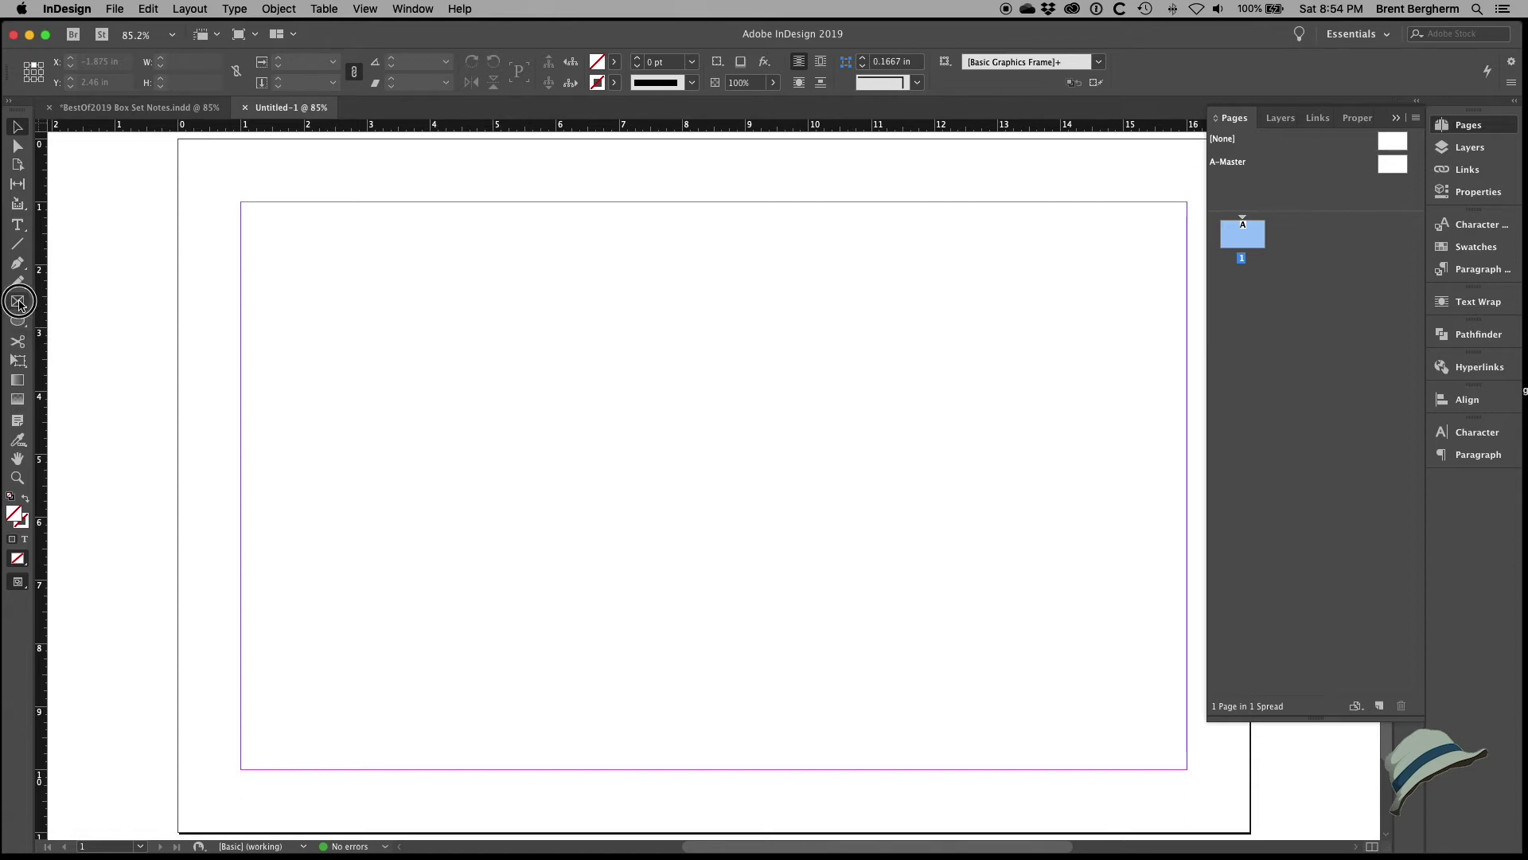
pyautogui.moveTo(241, 201); pyautogui.dragTo(1187, 476)
pyautogui.click(17, 126)
pyautogui.moveTo(714, 476); pyautogui.dragTo(699, 772)
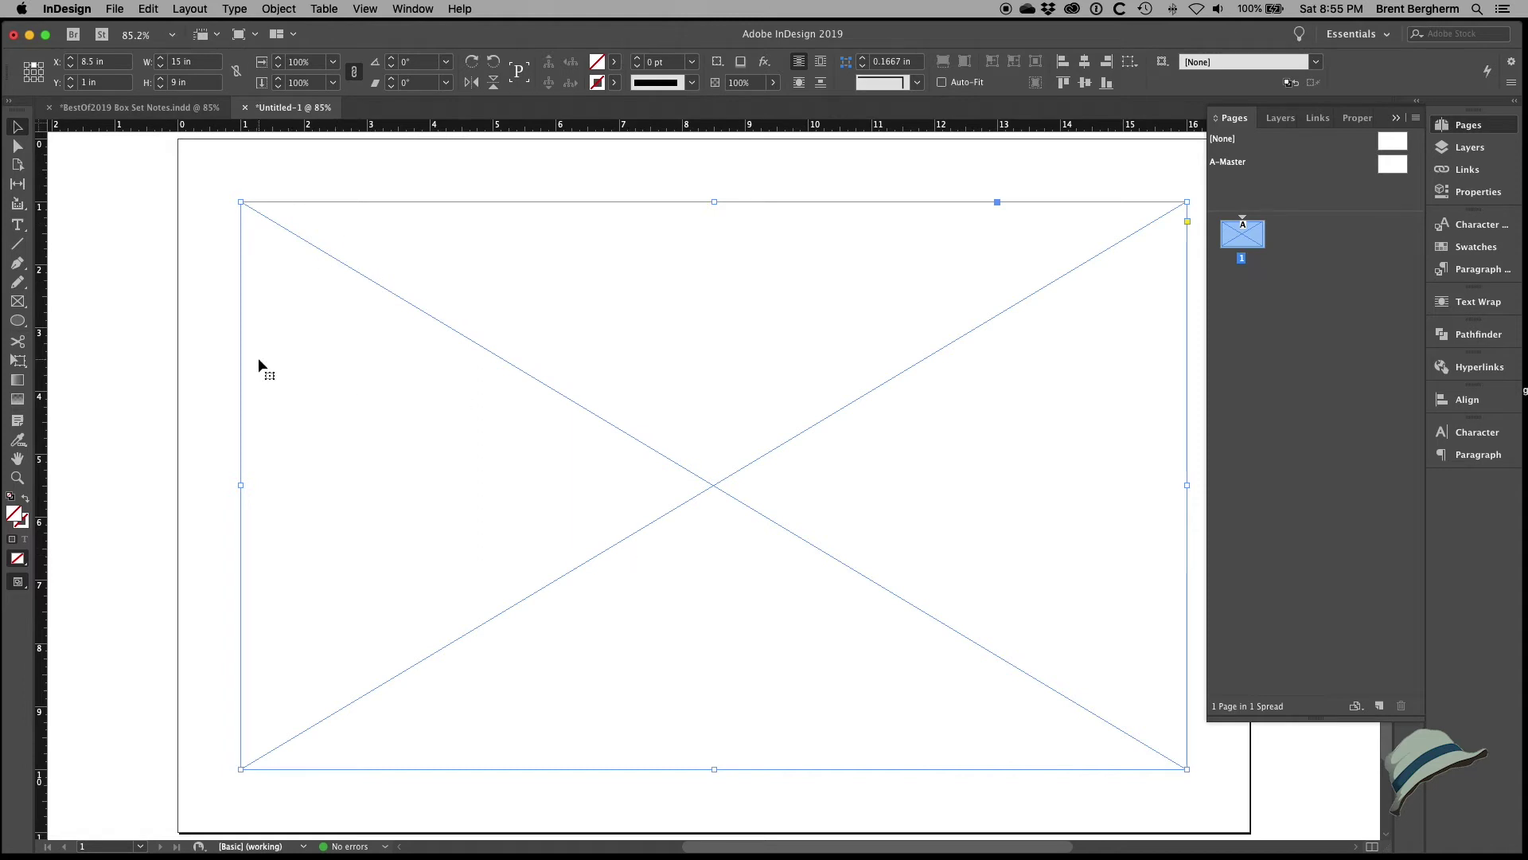
pyautogui.click(149, 83)
pyautogui.write('4.5')
pyautogui.press('Return')
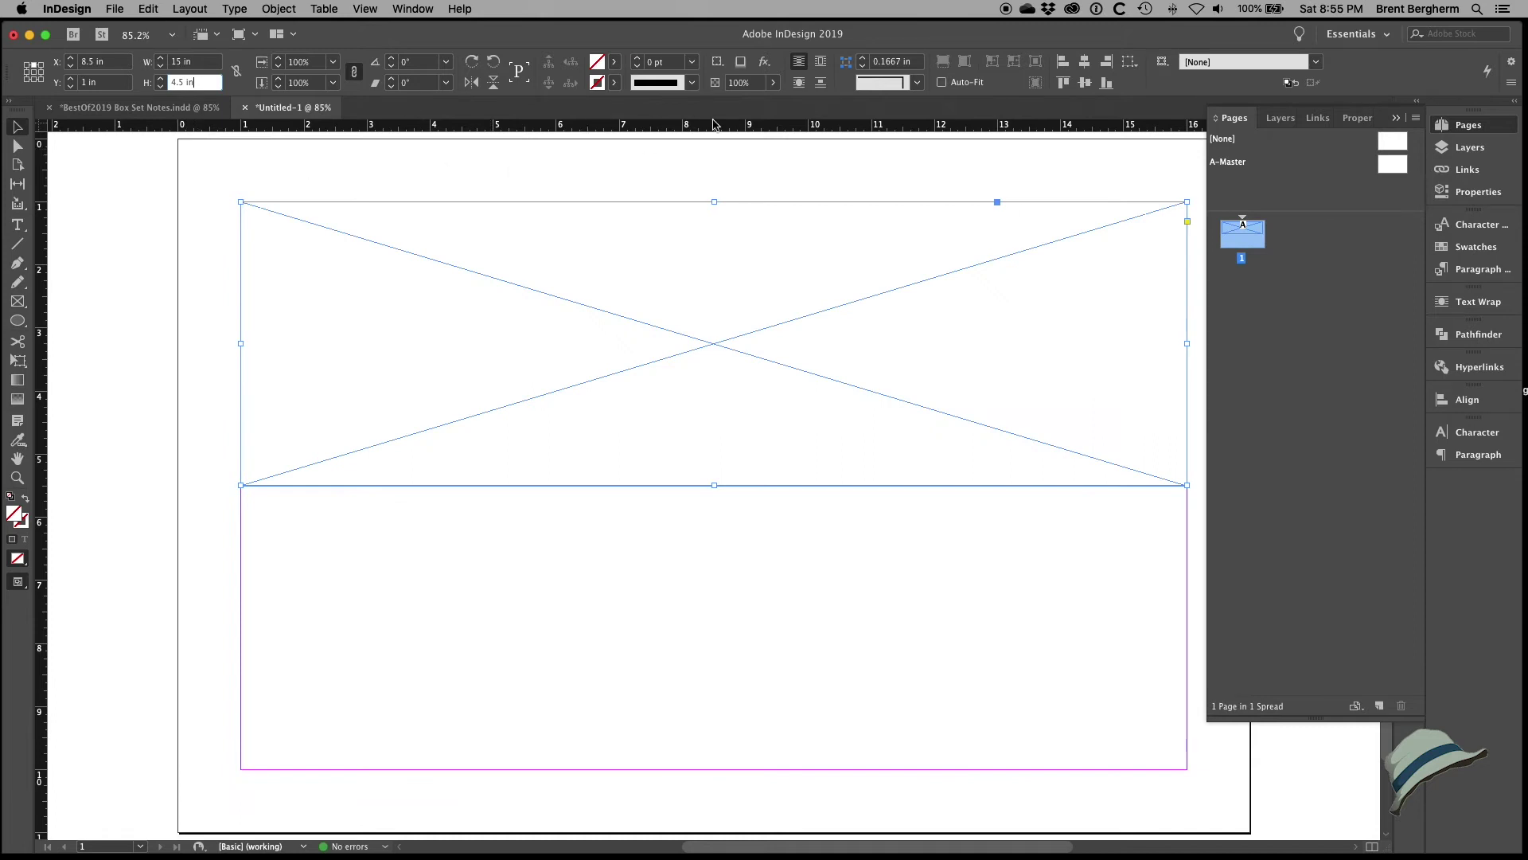
# Step: Give the placeholder frame a 0.25 pt stroke and a [Paper] fill
pyautogui.click(661, 61)
pyautogui.write('.25')
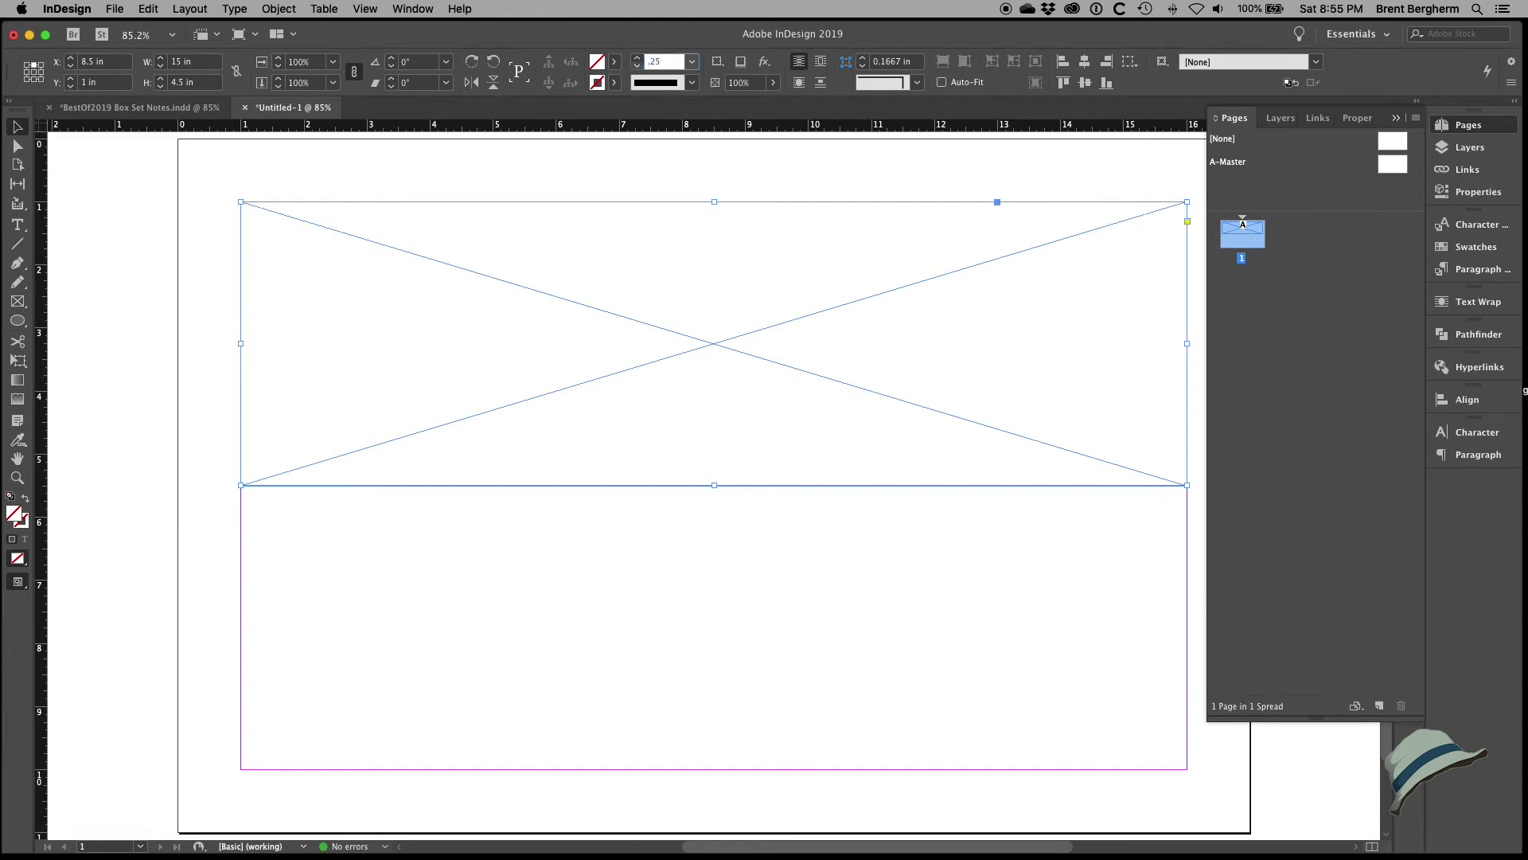
pyautogui.press('Return')
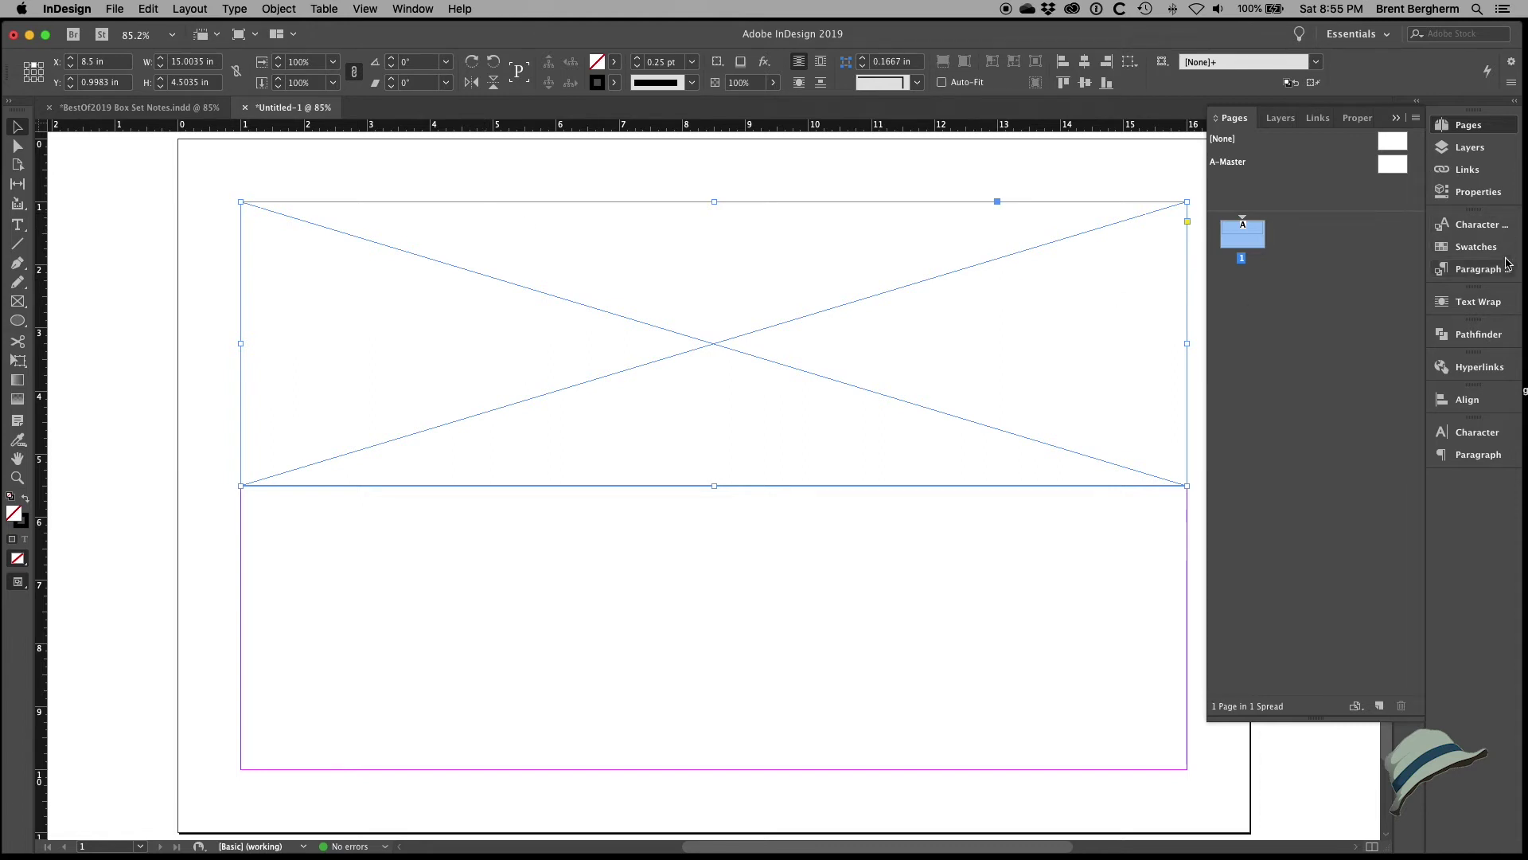
pyautogui.click(1476, 247)
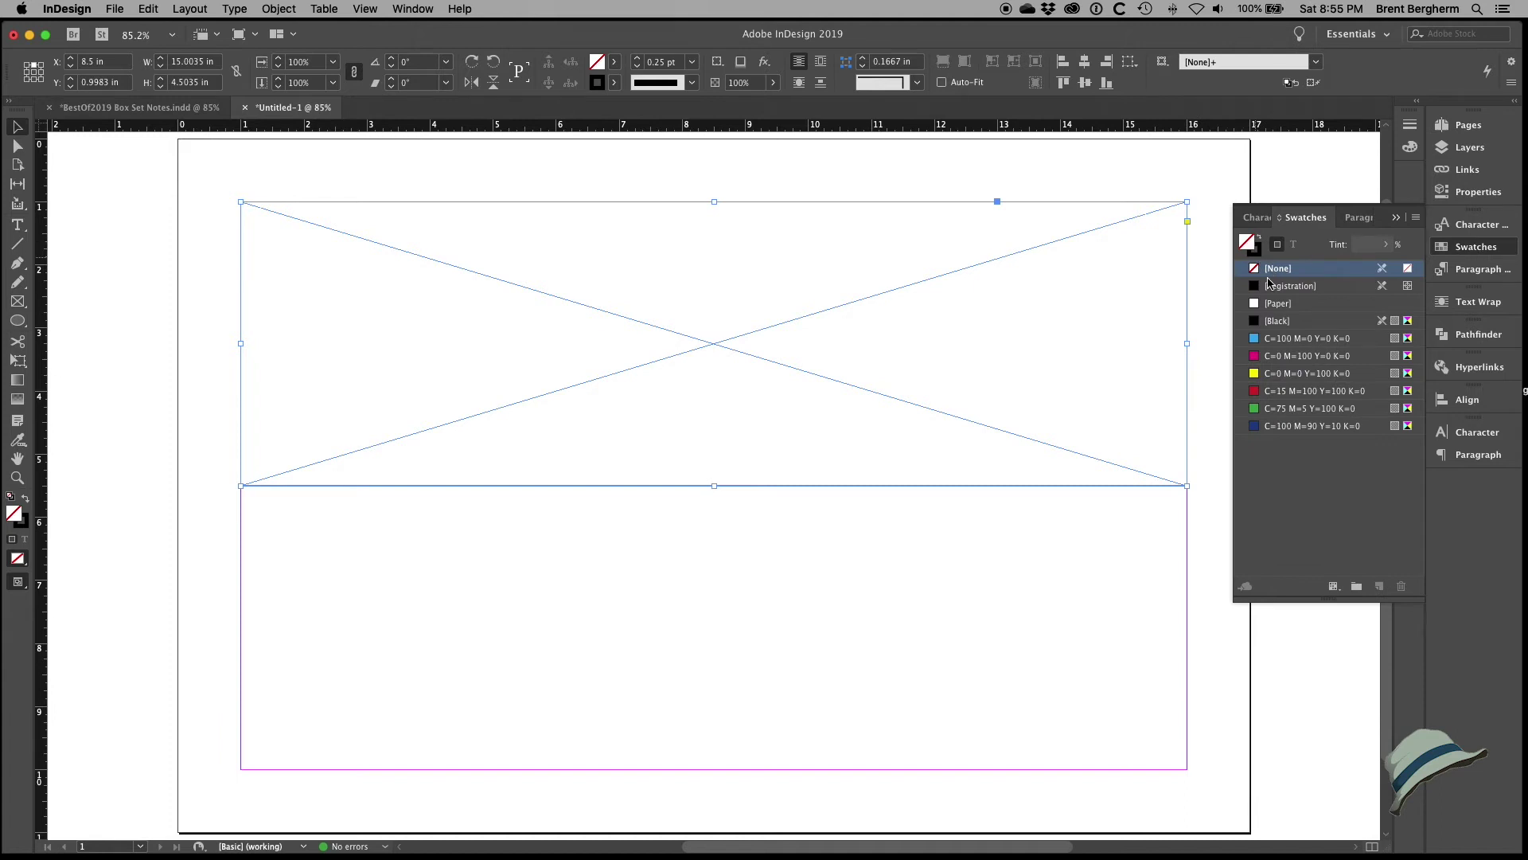
pyautogui.click(1285, 304)
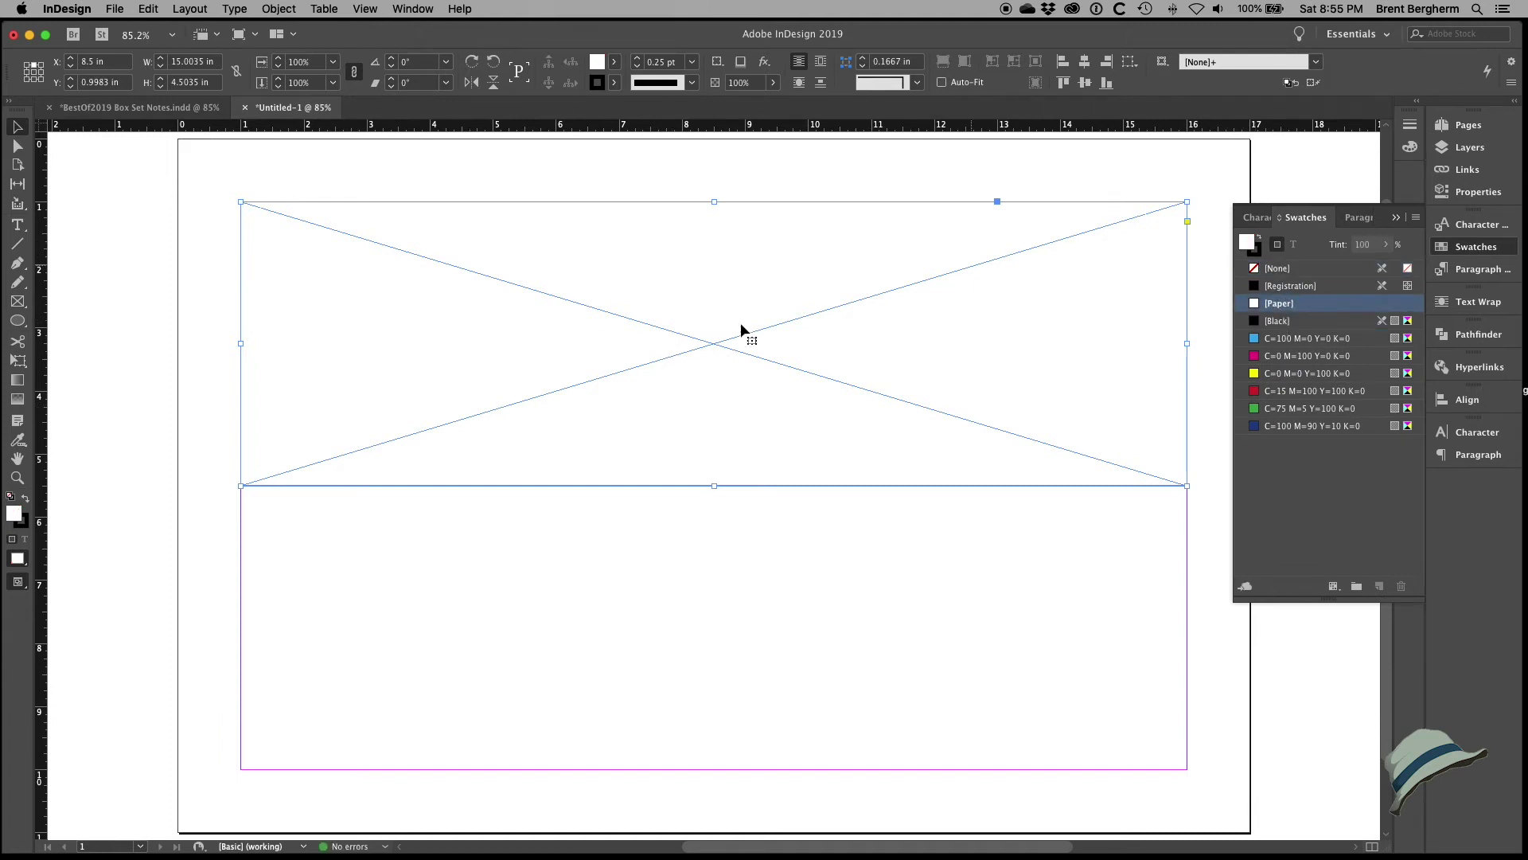
# Step: Choose the Rectangle tool from the shape tools and delete the placeholder frame
pyautogui.click(17, 321)
pyautogui.moveTo(16, 323); pyautogui.dragTo(53, 339)
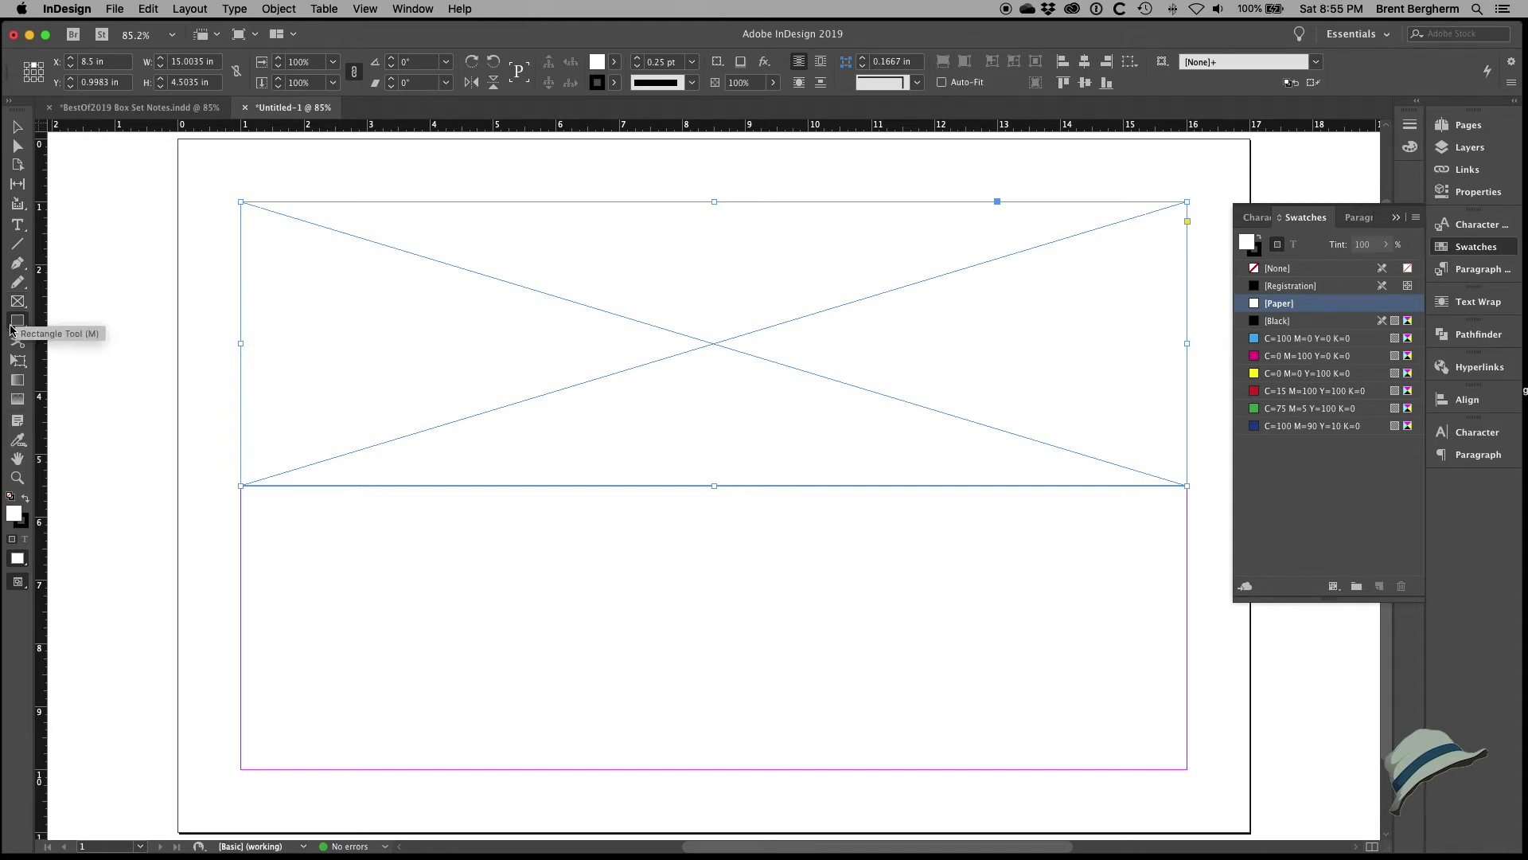
pyautogui.click(16, 127)
pyautogui.click(379, 251)
pyautogui.press('BackSpace')
# Step: Draw a rectangle starting at the page's upper-left margin corner and set its size to 15 in wide by 4.5 in high
pyautogui.click(17, 320)
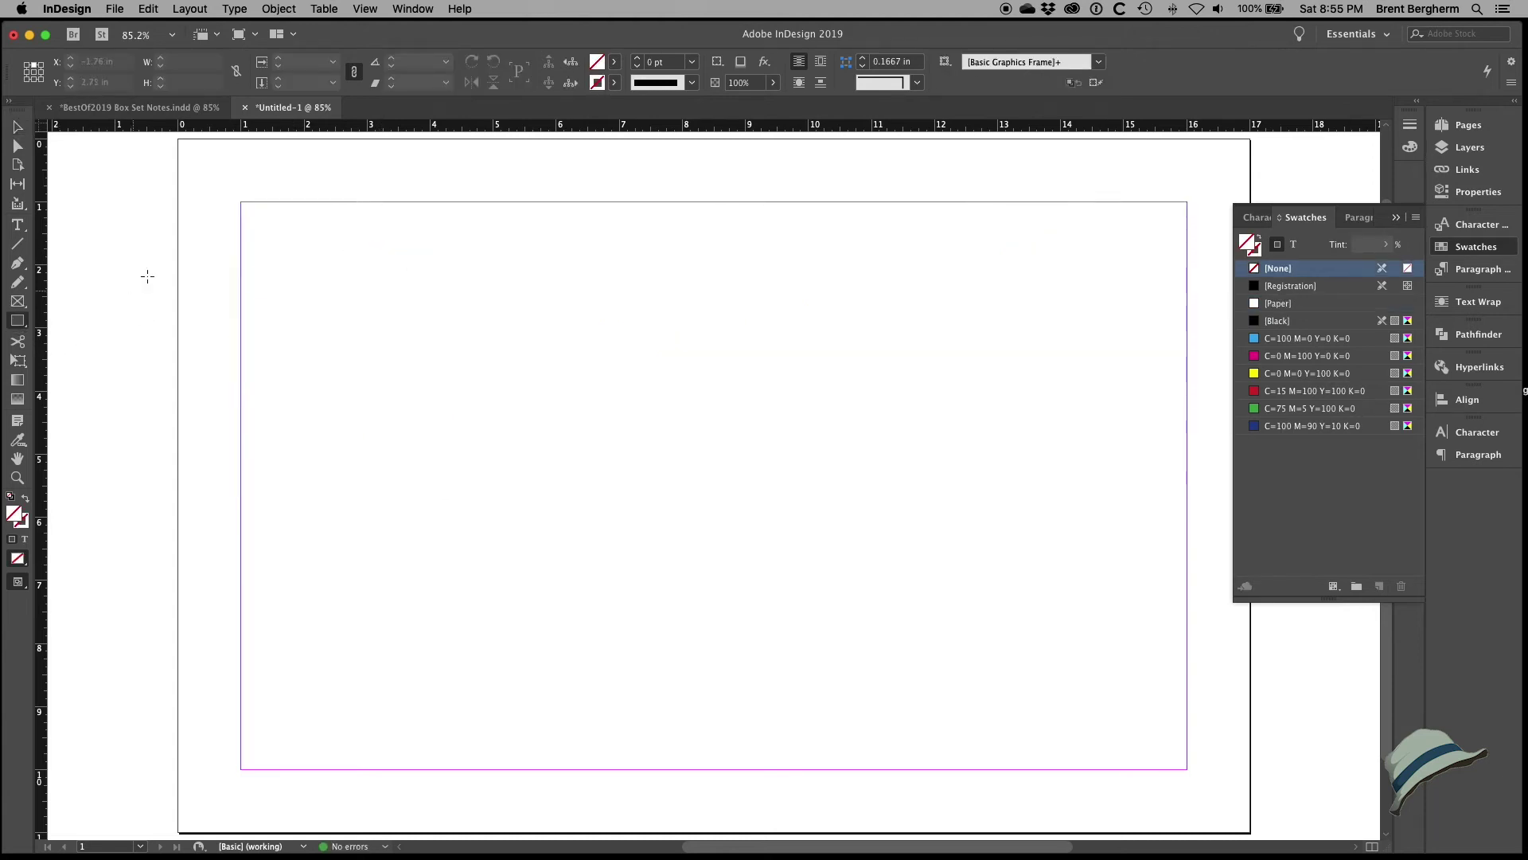
pyautogui.moveTo(244, 204); pyautogui.dragTo(282, 227)
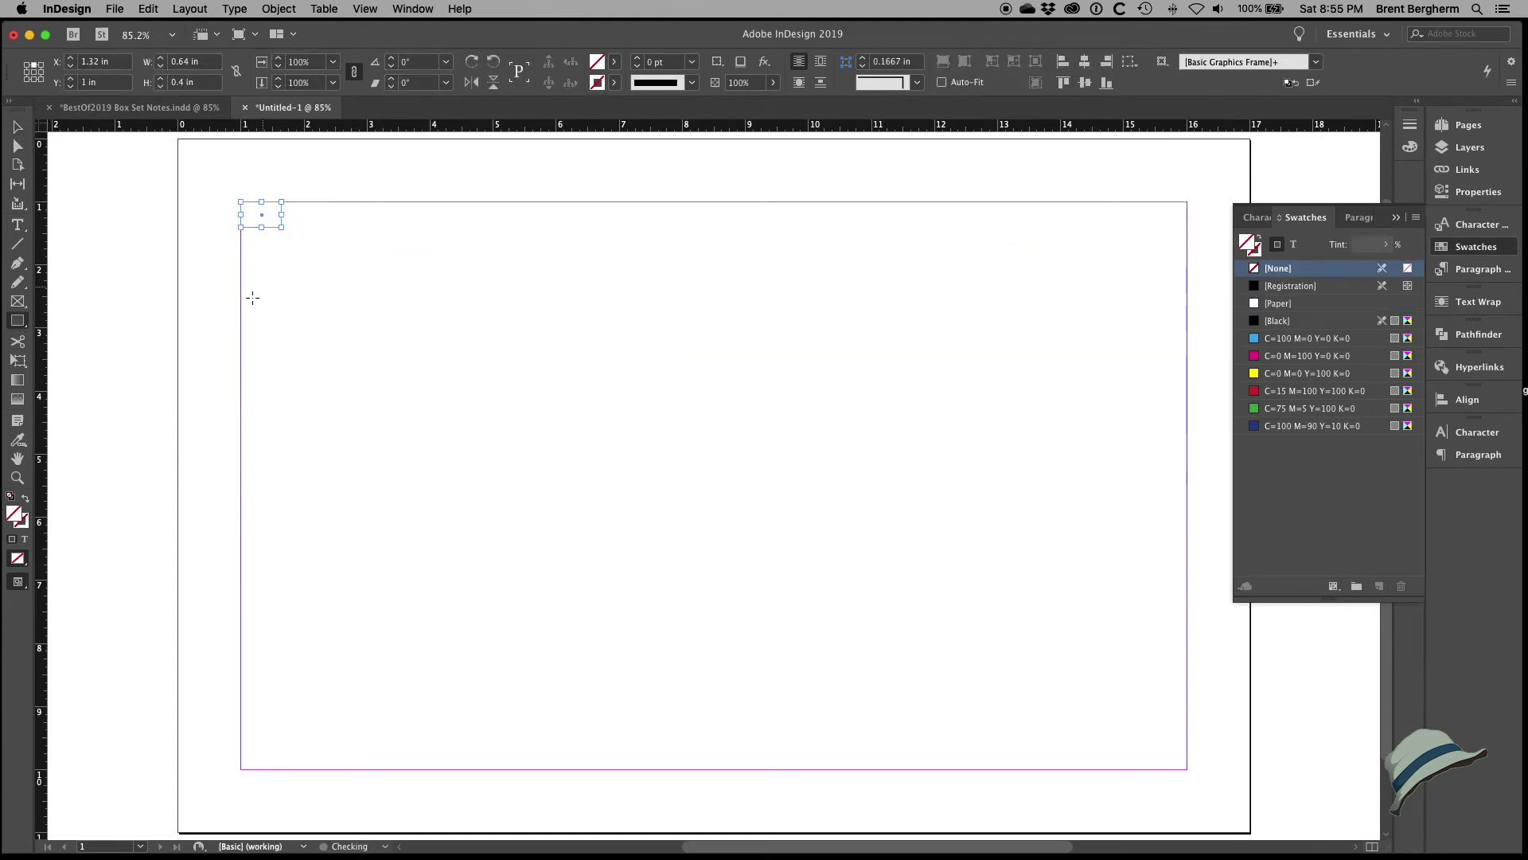
pyautogui.click(203, 62)
pyautogui.write('15')
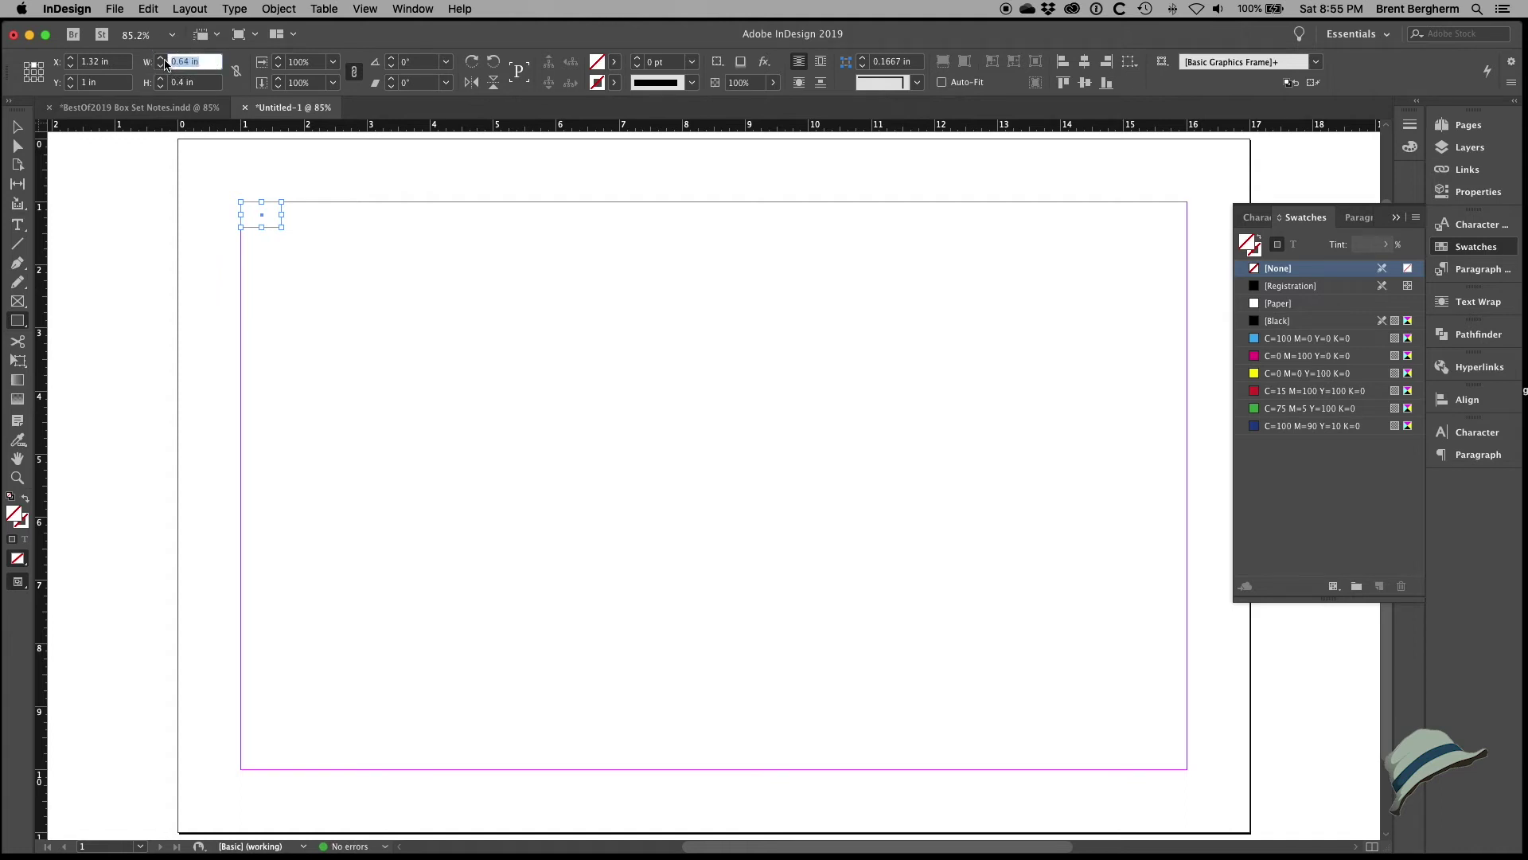
pyautogui.press('Tab')
pyautogui.write('4.5')
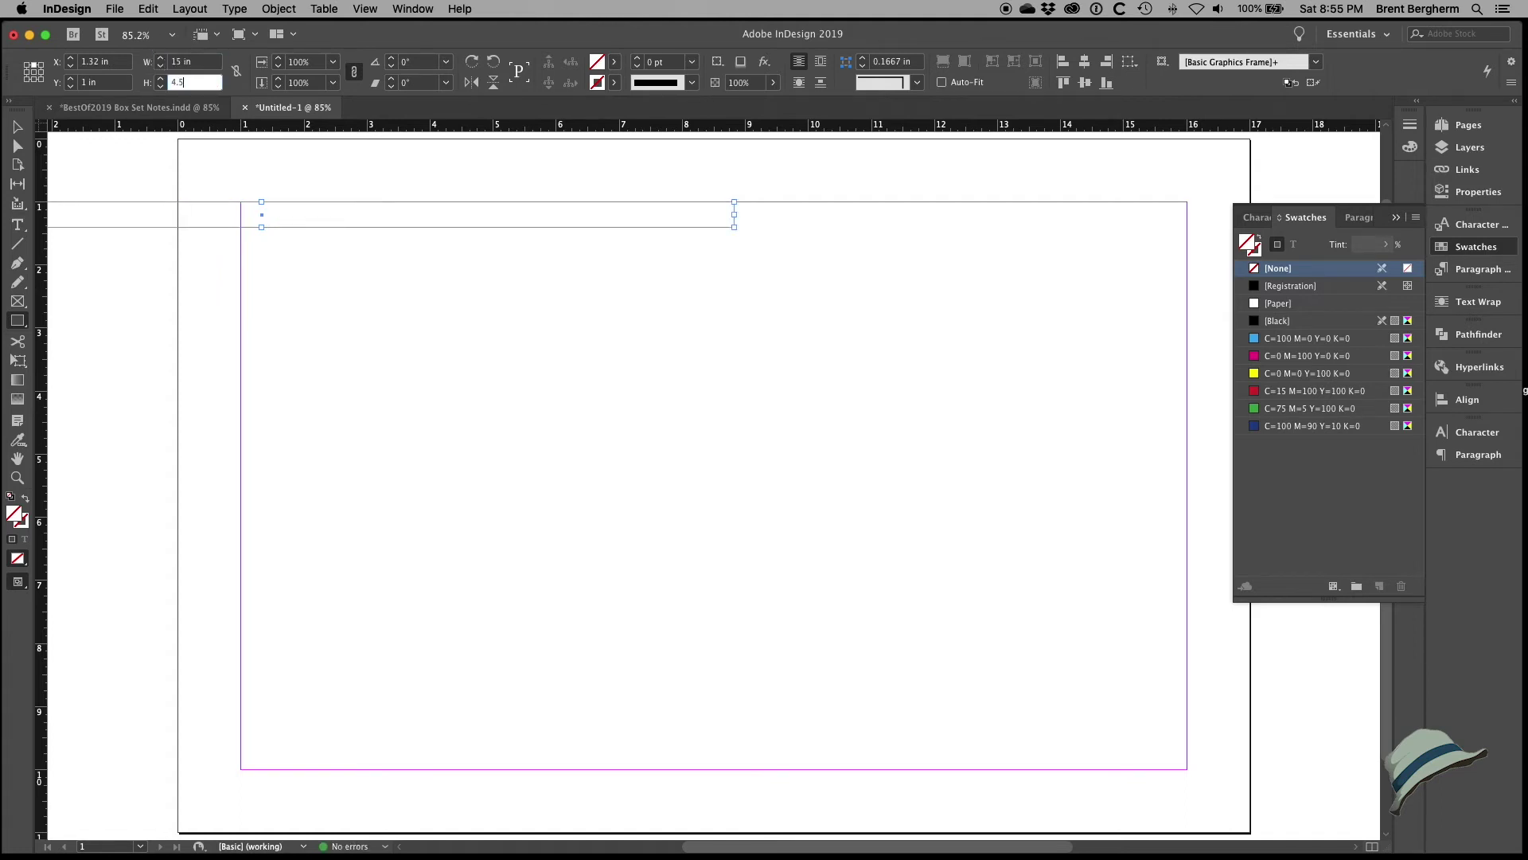
pyautogui.press('Return')
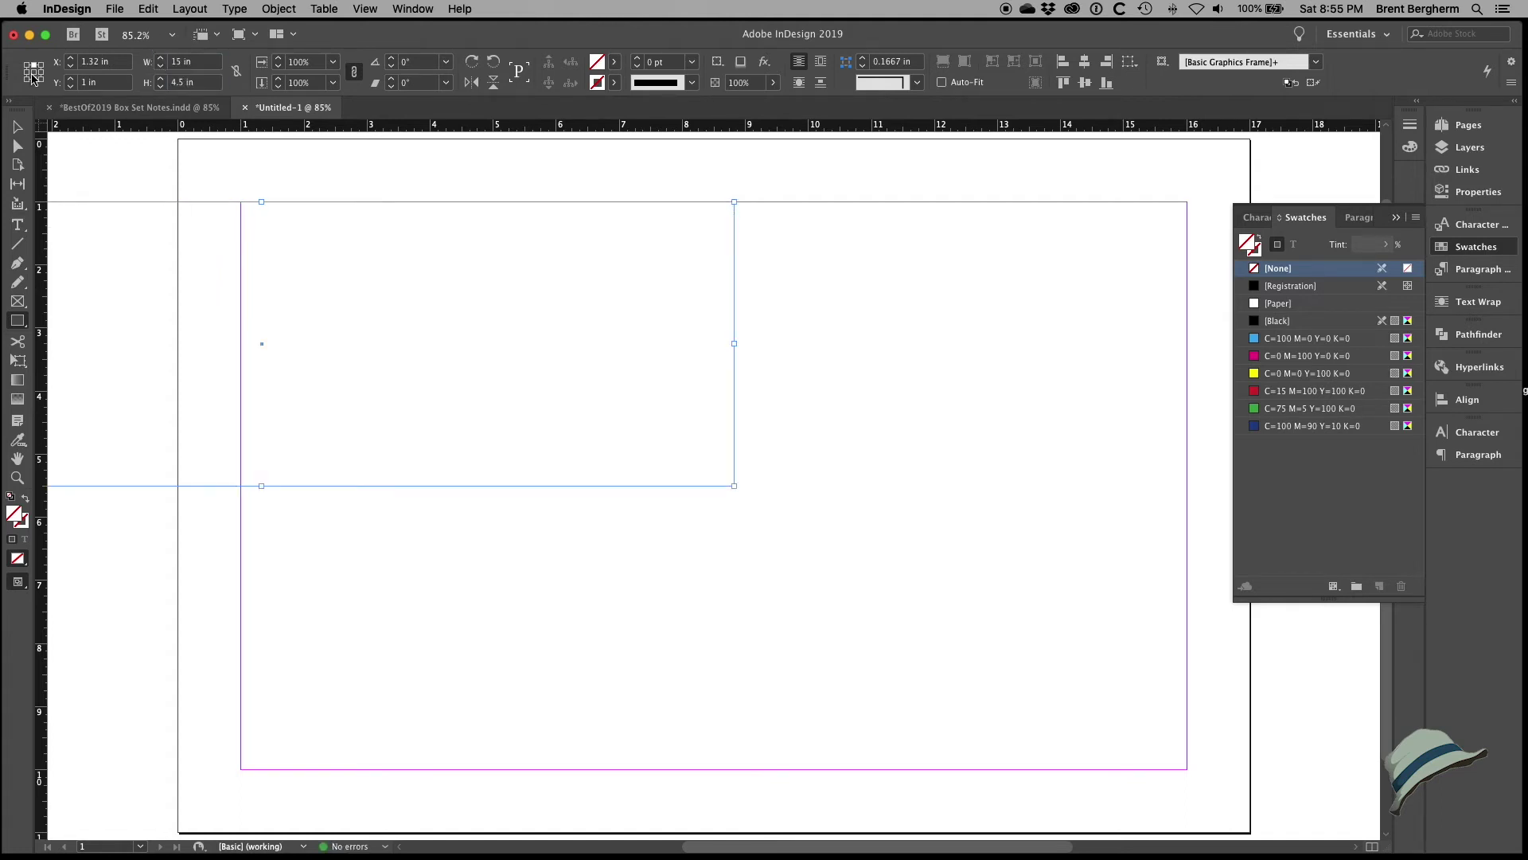
# Step: Give the rectangle a [Paper] fill and a 0.25 pt [Black] stroke, and move it to fill the upper half of the margin area
pyautogui.press('v')
pyautogui.click(1280, 303)
pyautogui.click(1257, 251)
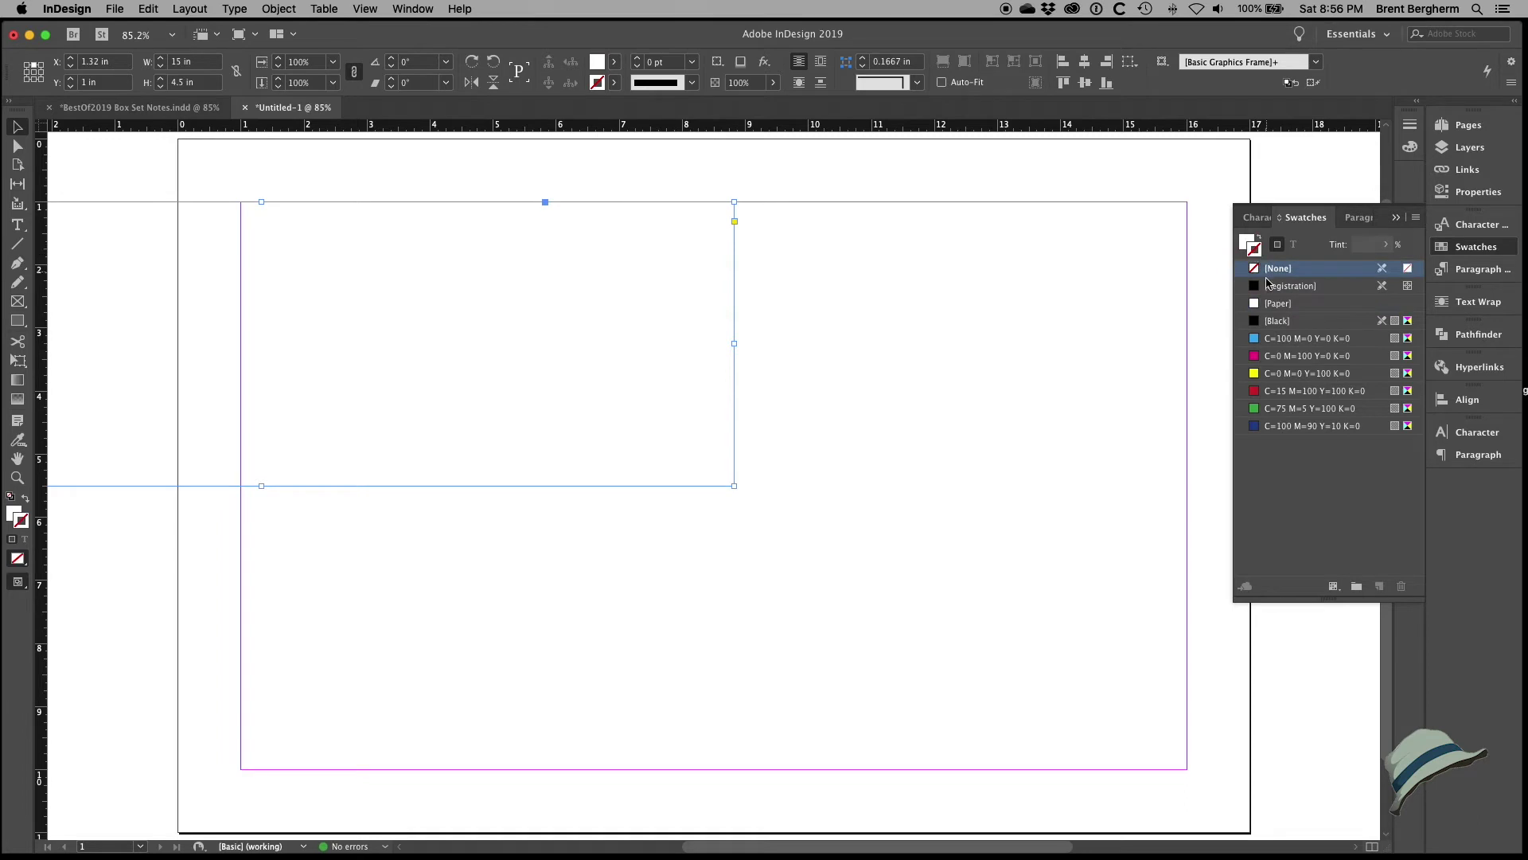
pyautogui.click(1270, 321)
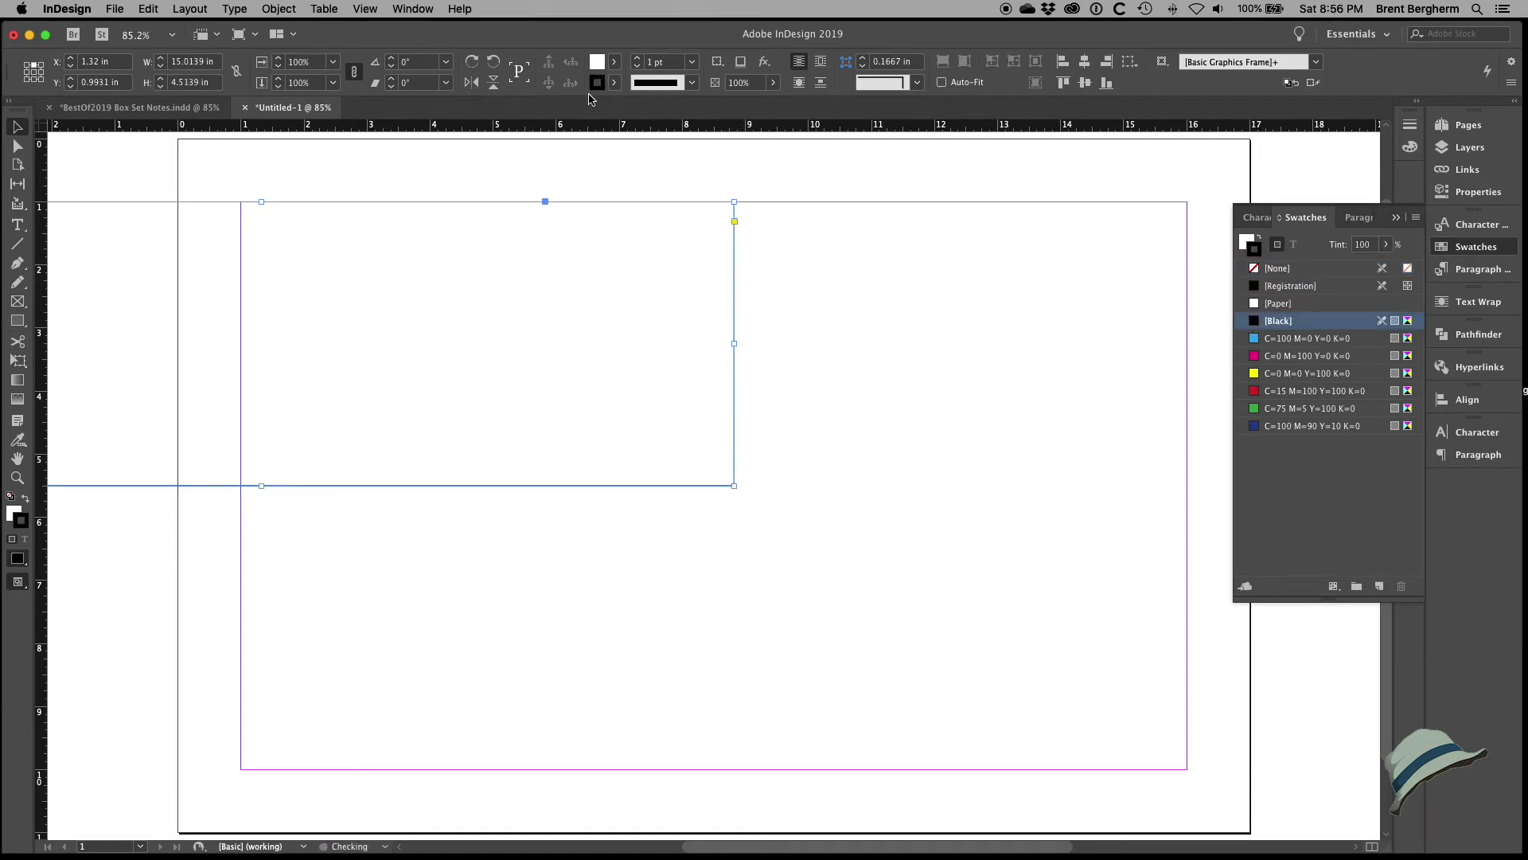
pyautogui.click(661, 61)
pyautogui.write('0.25')
pyautogui.press('Return')
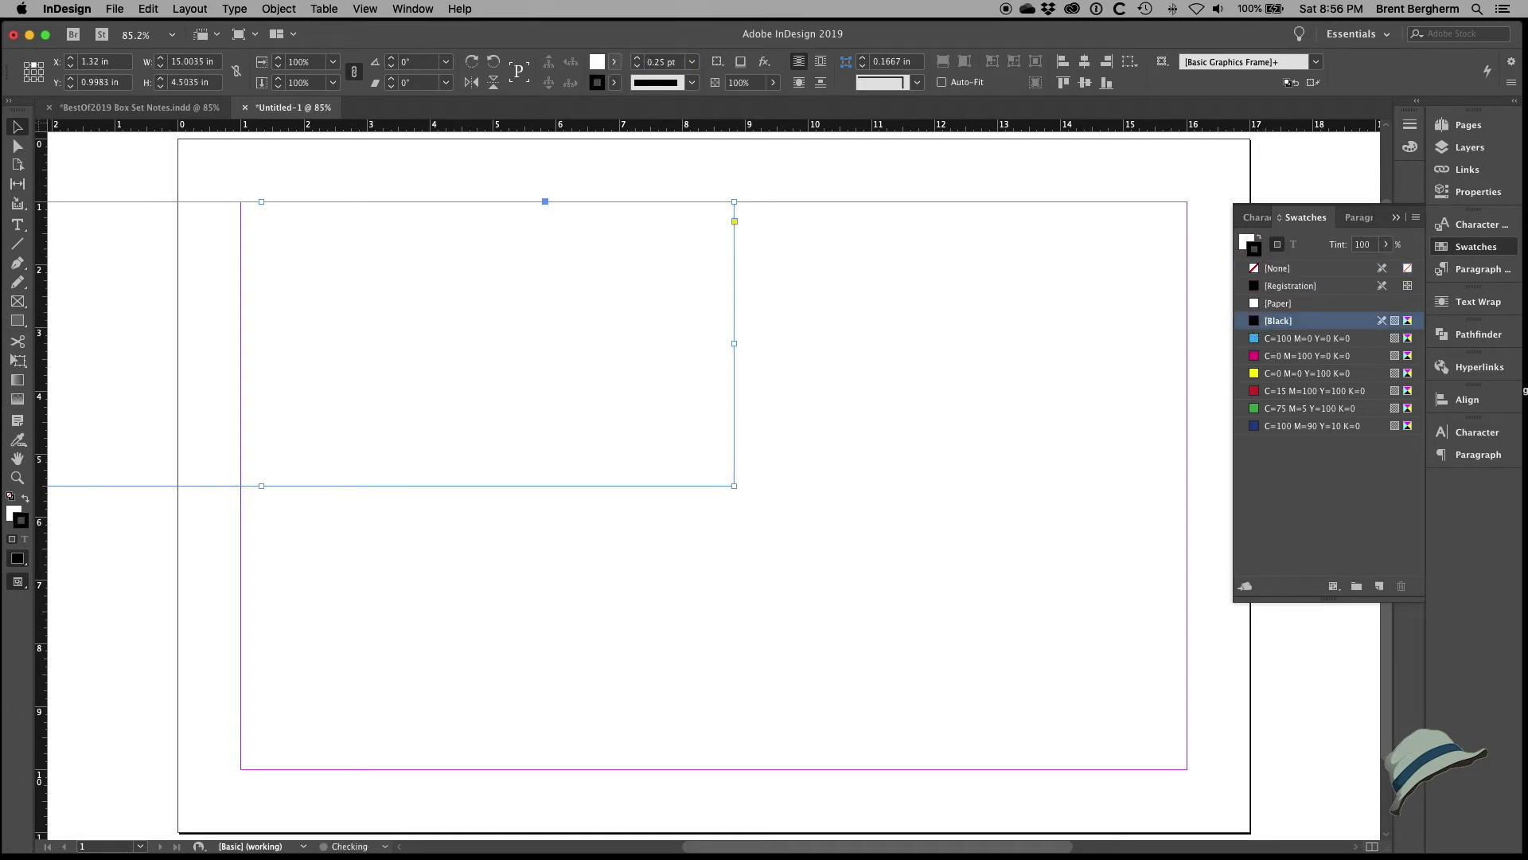
pyautogui.moveTo(390, 200); pyautogui.dragTo(849, 204)
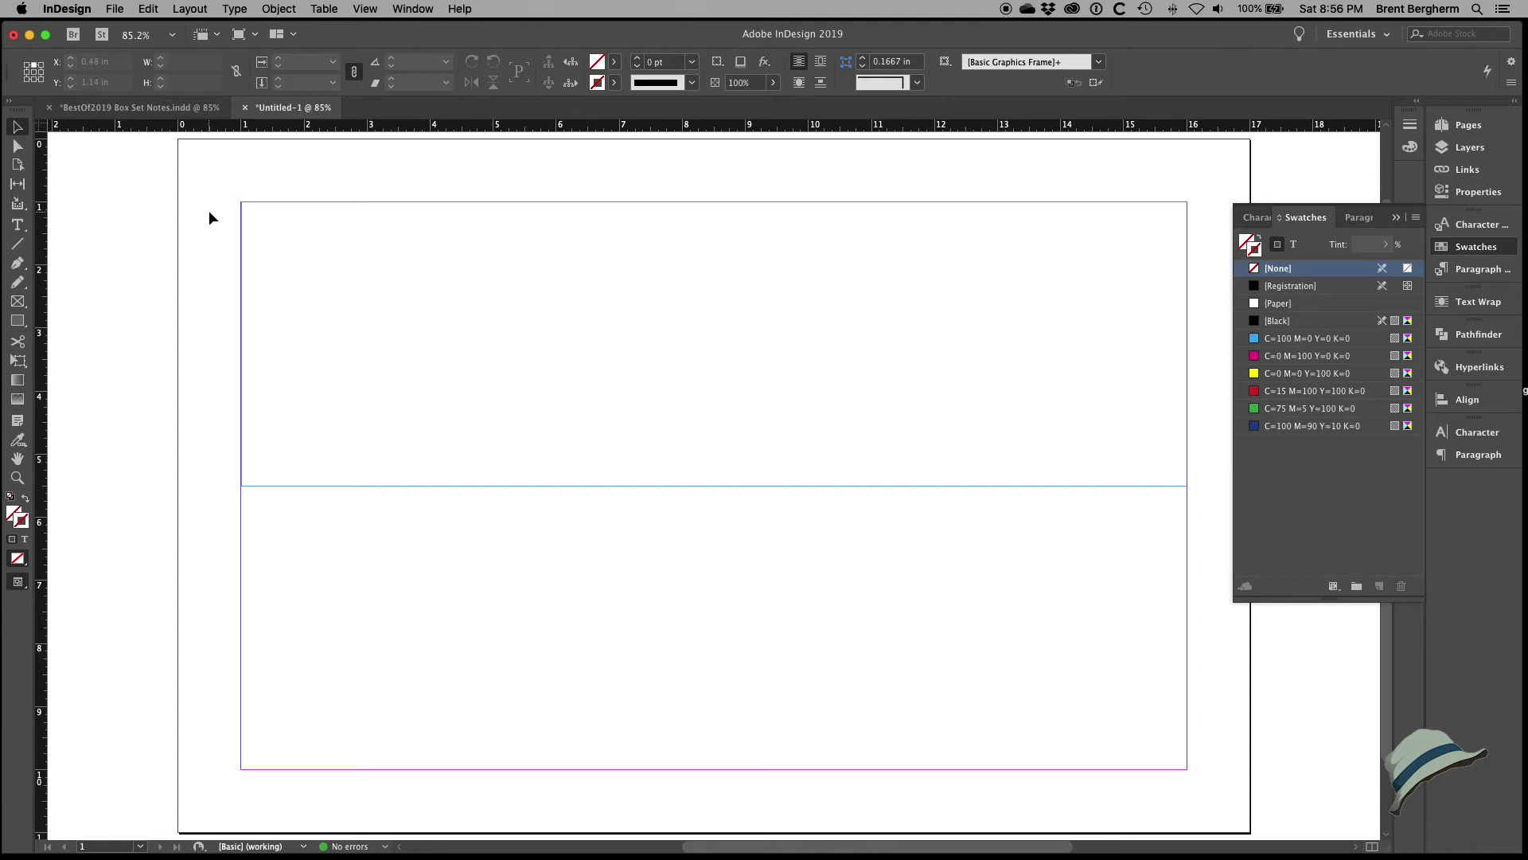
# Step: Draw a text frame about 9.76 in wide by 1.4 in high across the rectangle's upper edge and show the page in Preview mode
pyautogui.click(18, 225)
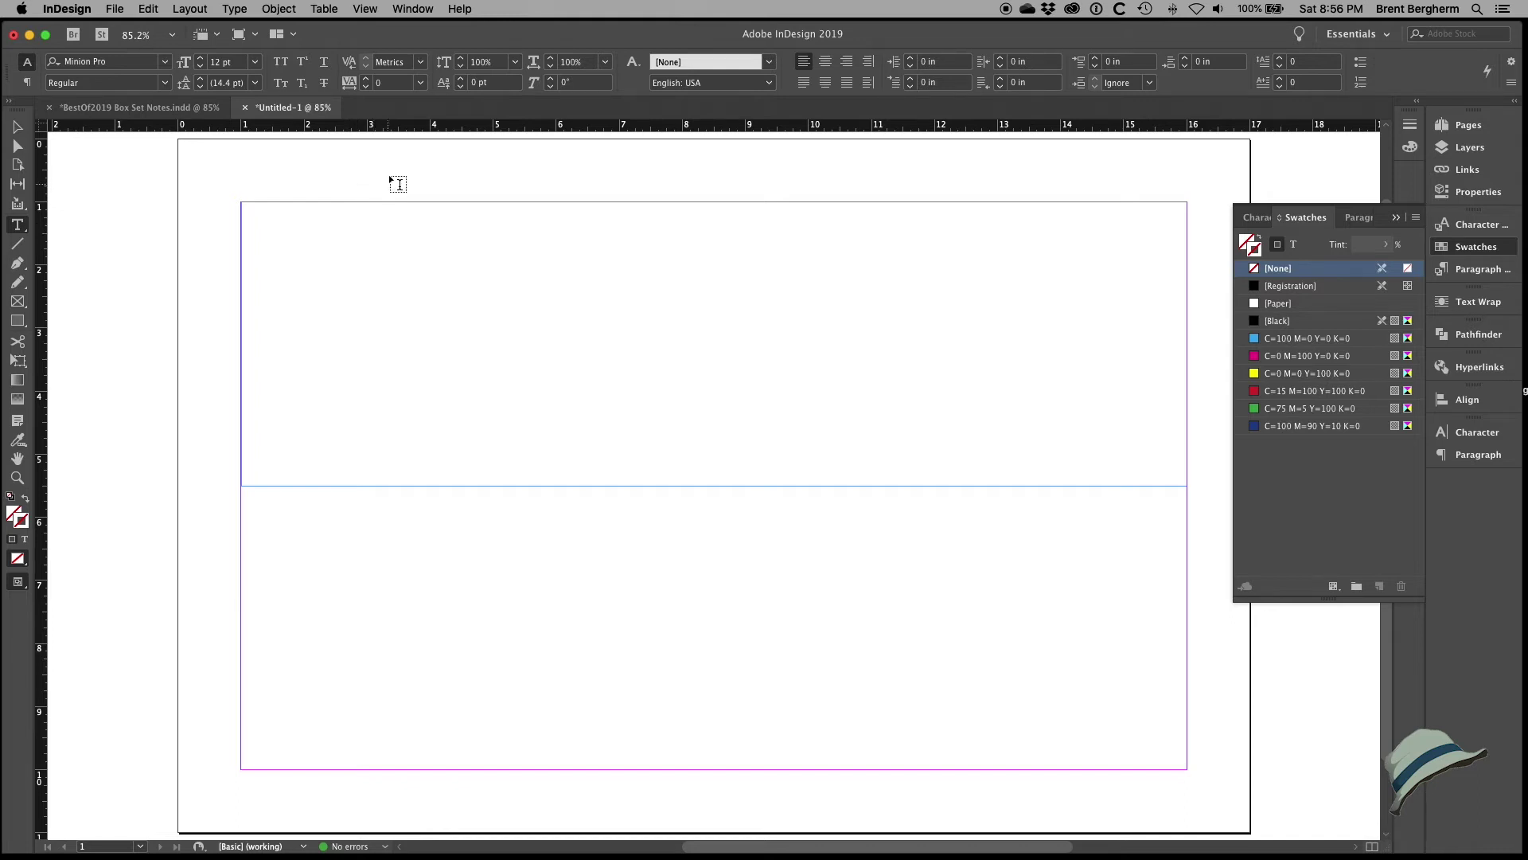
pyautogui.moveTo(344, 156); pyautogui.dragTo(959, 244)
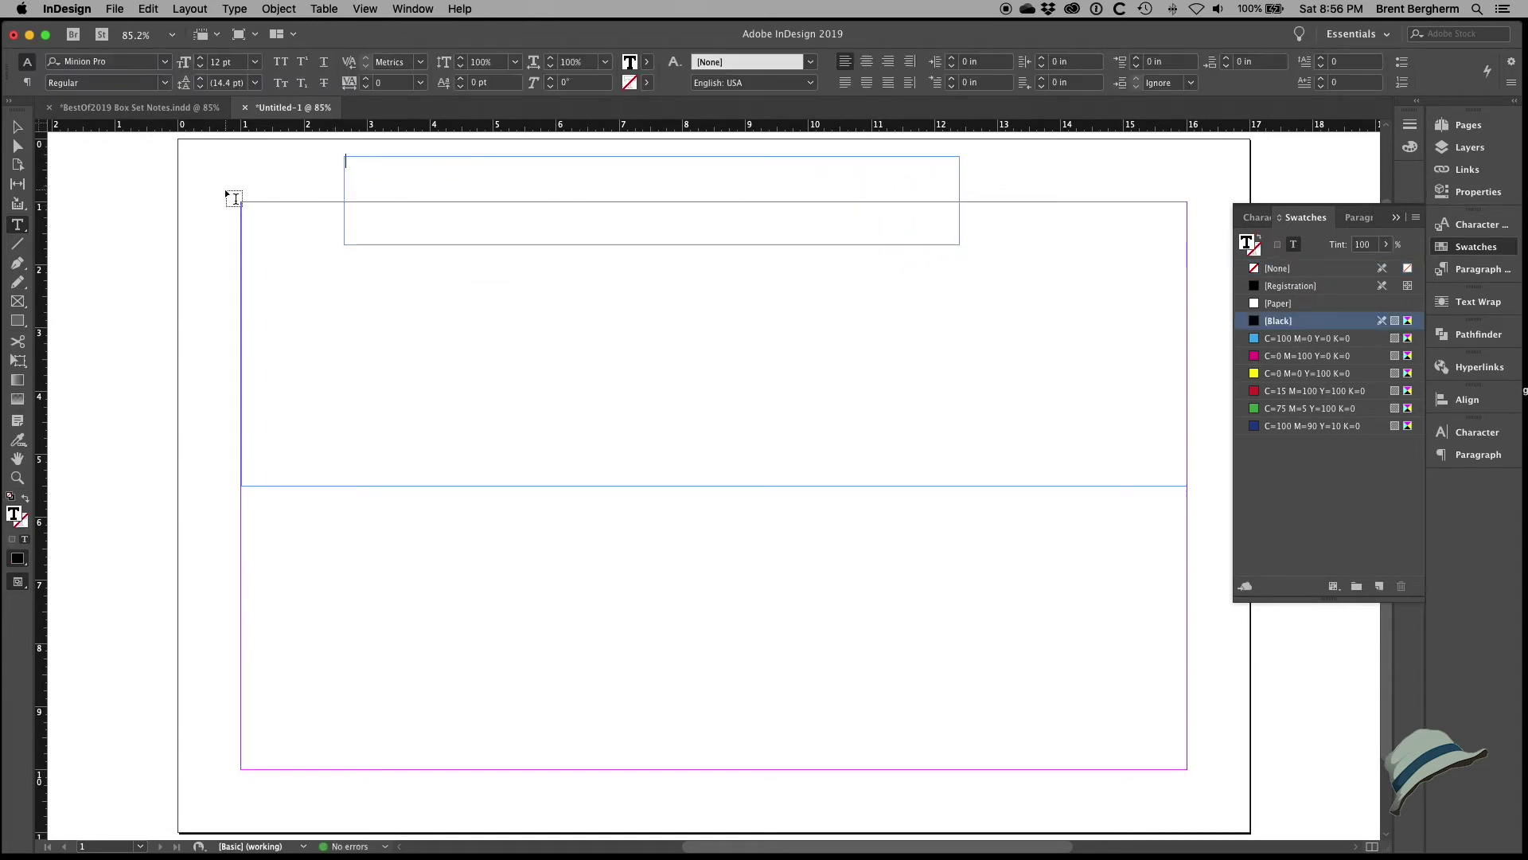
pyautogui.click(16, 127)
pyautogui.click(95, 197)
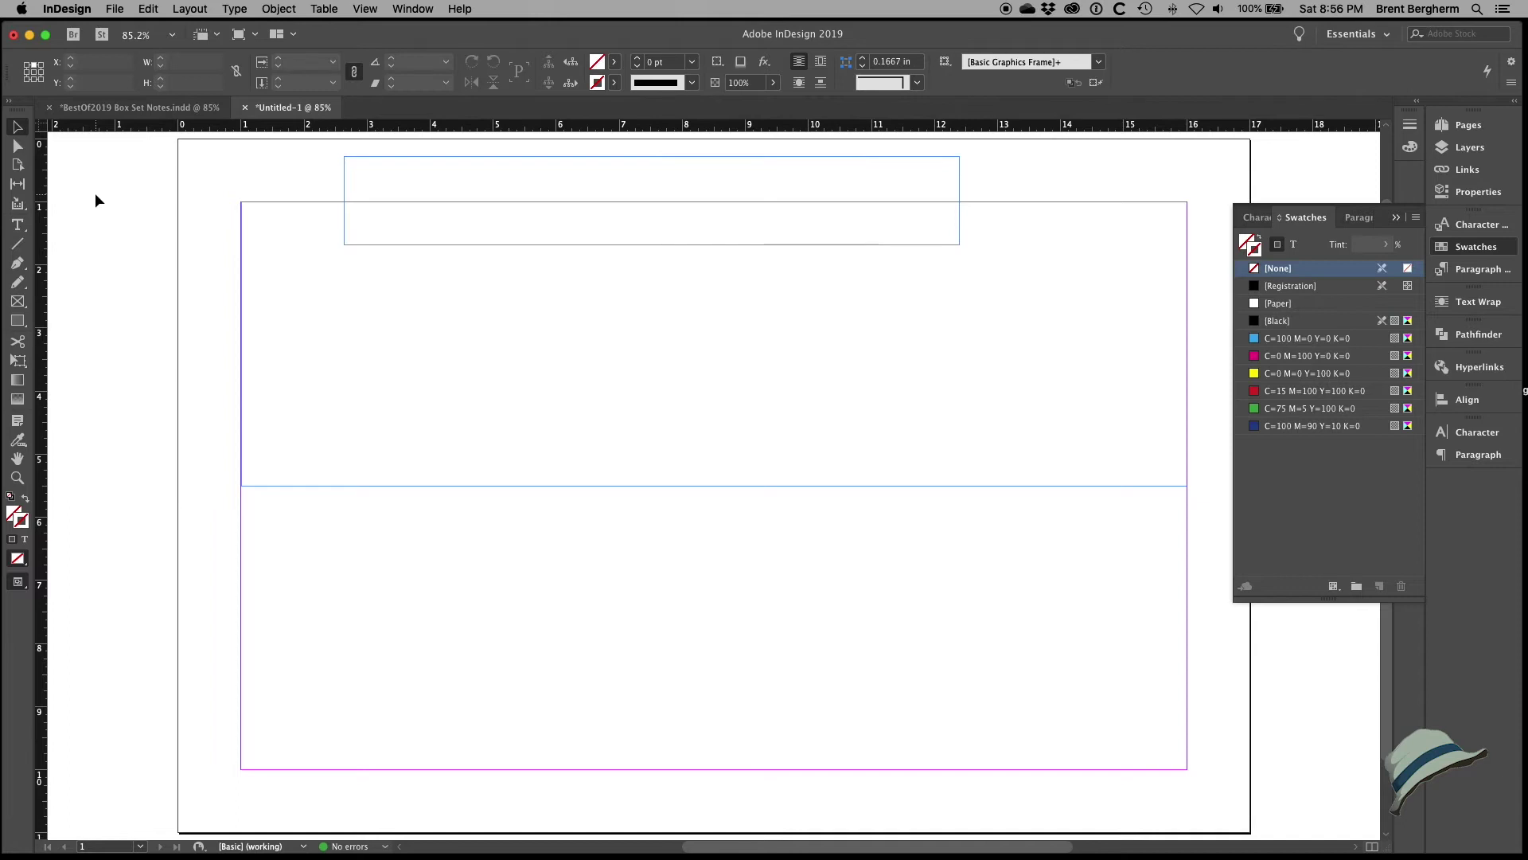
pyautogui.press('w')
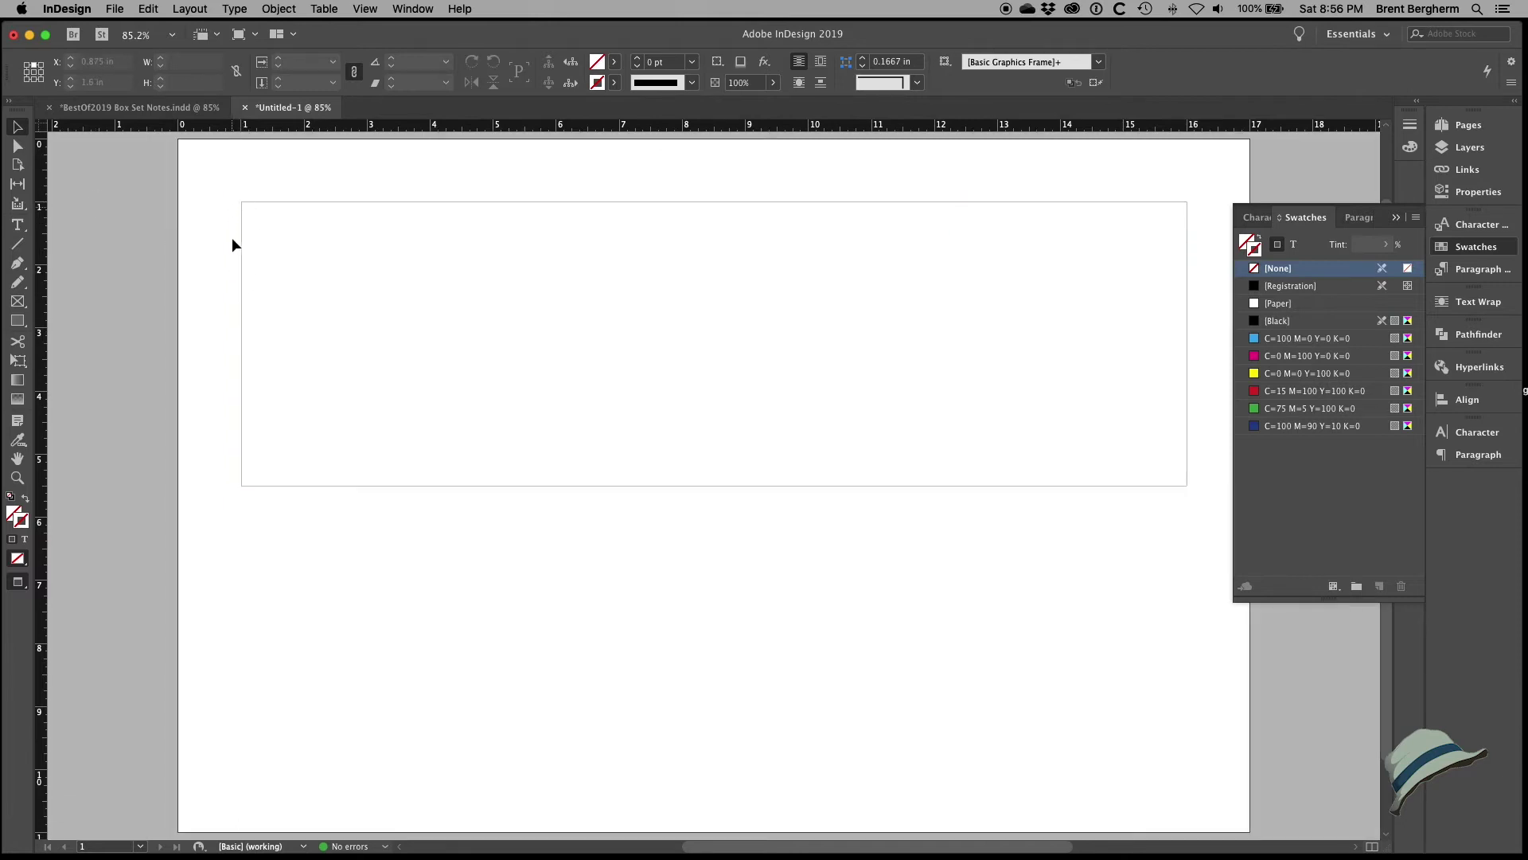
# Step: Move the text frame inside the rectangle, centred horizontally on the page, and extend its height to about 3.66 in
pyautogui.click(463, 177)
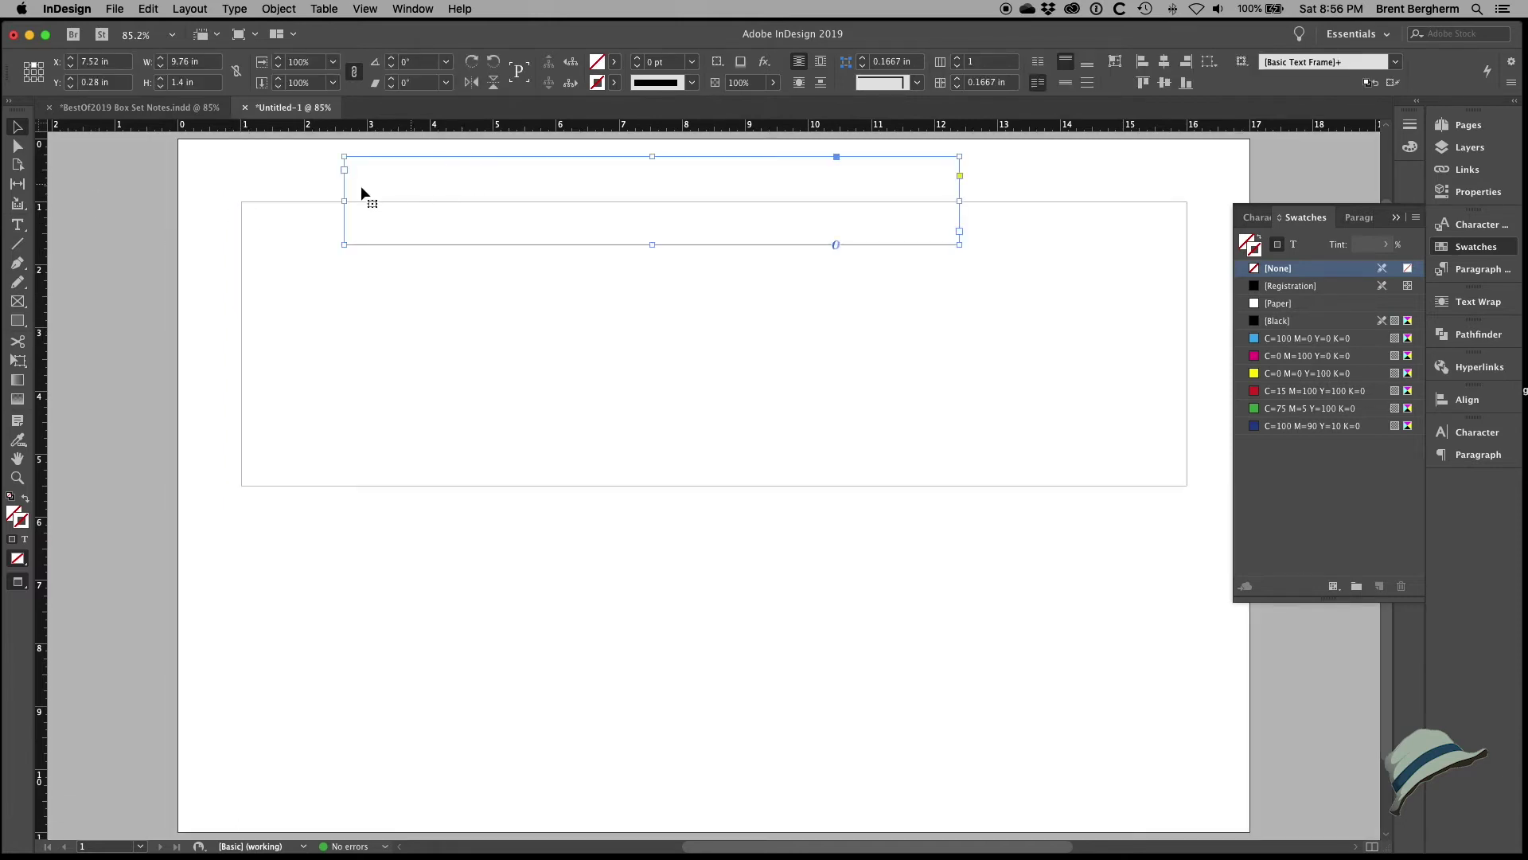
pyautogui.click(297, 207)
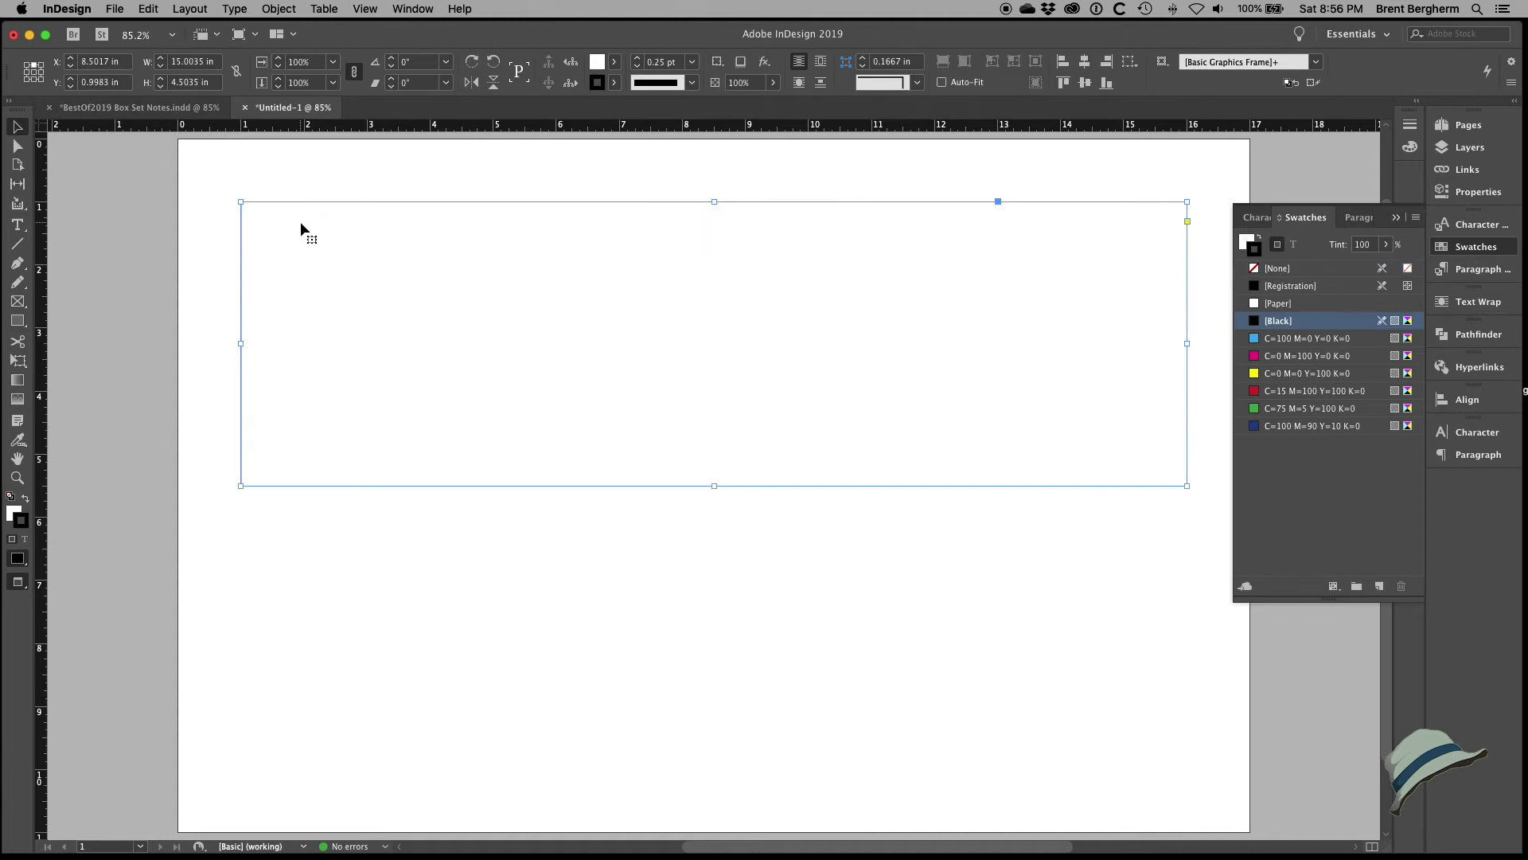
pyautogui.press('shift+super+a')
pyautogui.click(492, 176)
pyautogui.moveTo(492, 177); pyautogui.dragTo(546, 258)
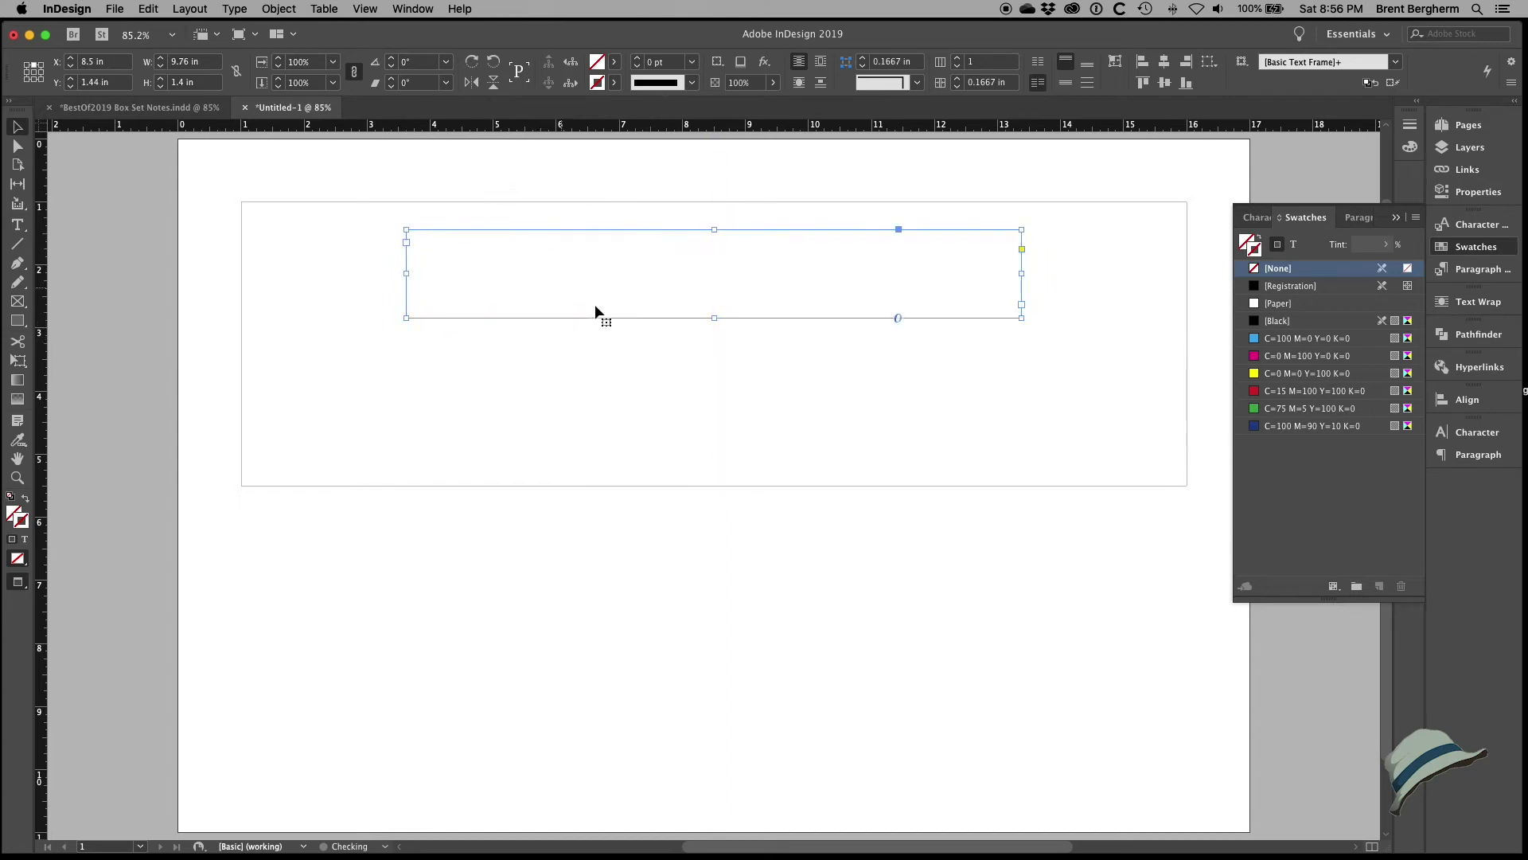
pyautogui.moveTo(714, 317); pyautogui.dragTo(714, 461)
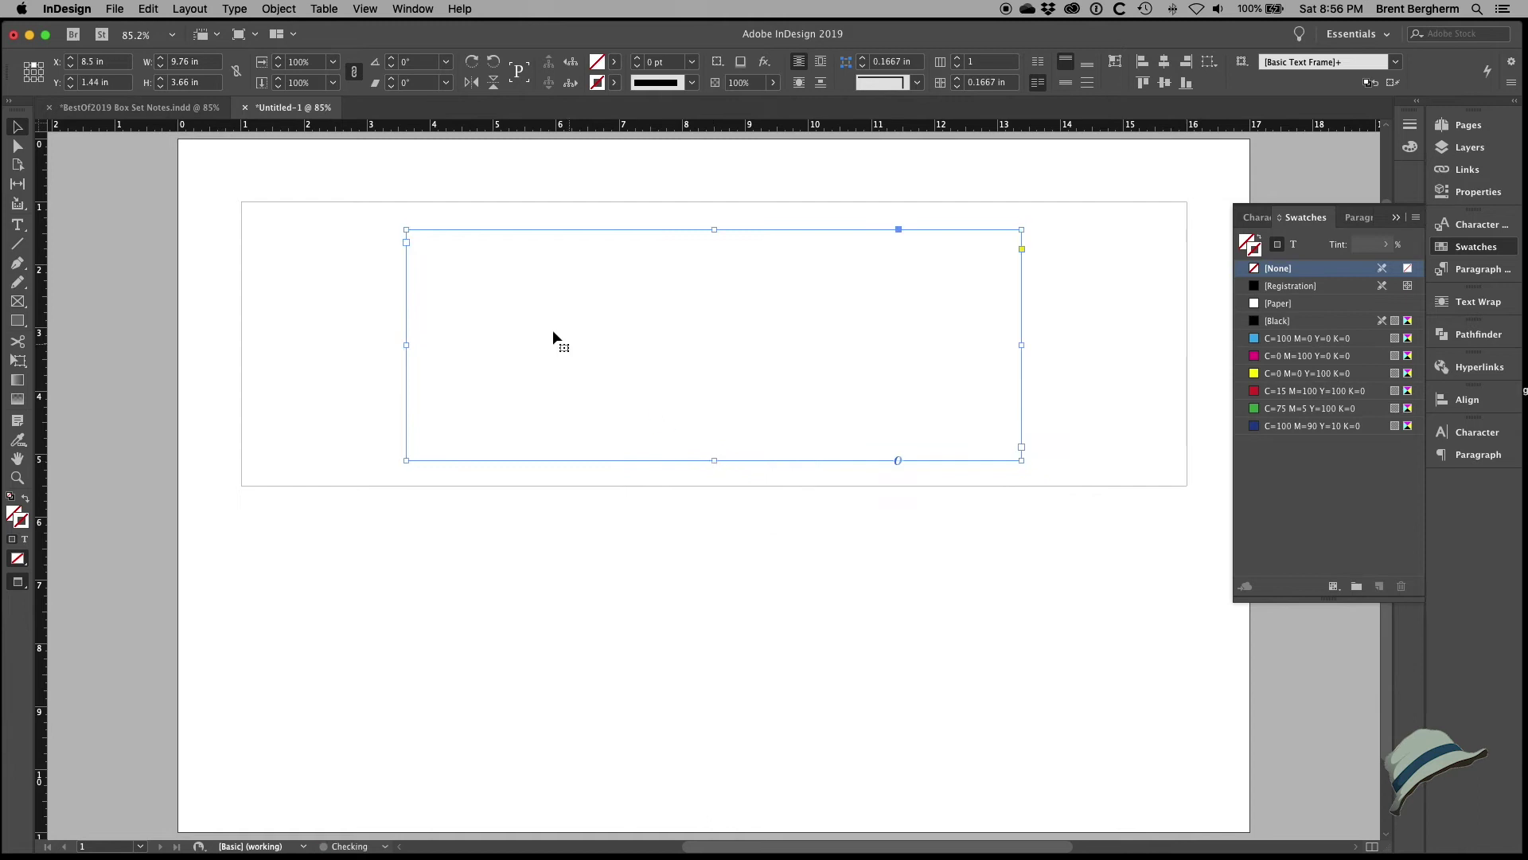
# Step: Enter the photographer's full name on the frame's first line and "2019 Boxed Set | Custom Crop" on the second
pyautogui.press('t')
pyautogui.click(698, 276)
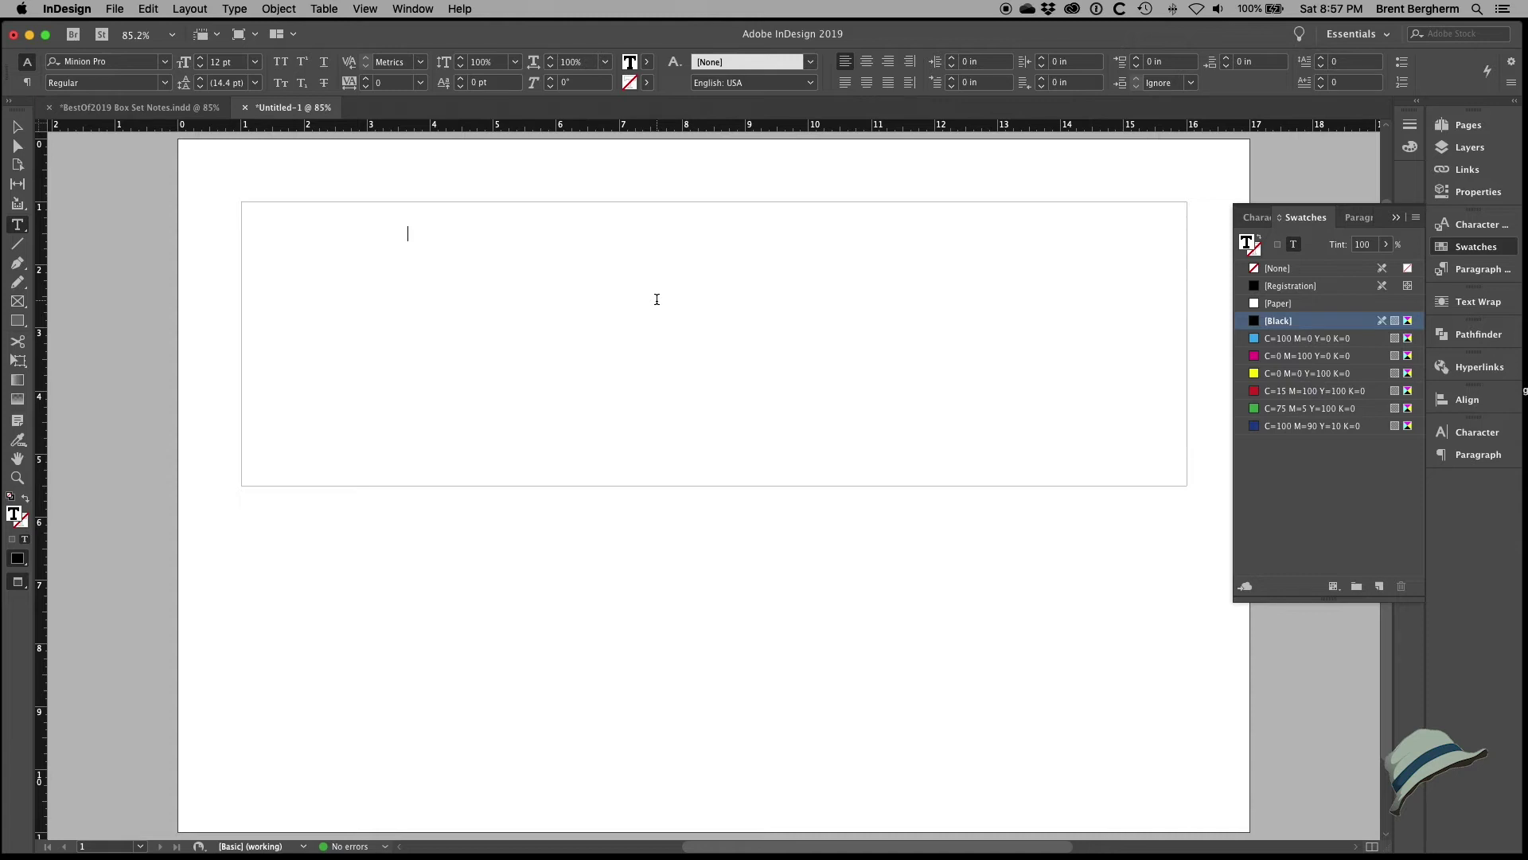
pyautogui.write('Brent J. Bergherm')
pyautogui.press('Return')
pyautogui.write('2019 Boxed Set')
pyautogui.write('| Custom Crop')
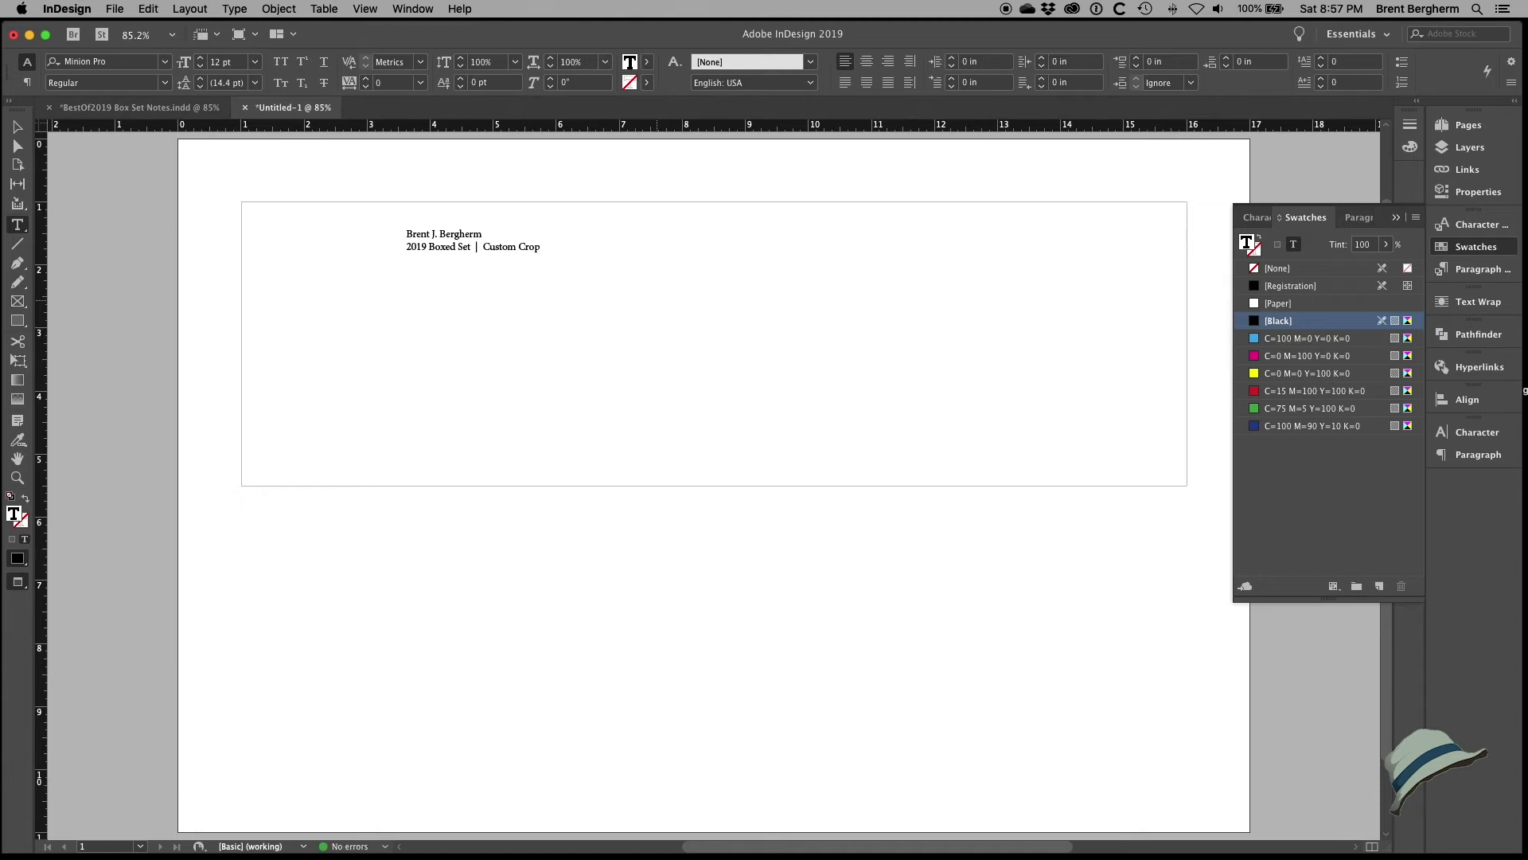
# Step: Centre both text lines horizontally and set the text frame's vertical justification to Center
pyautogui.press('super+a')
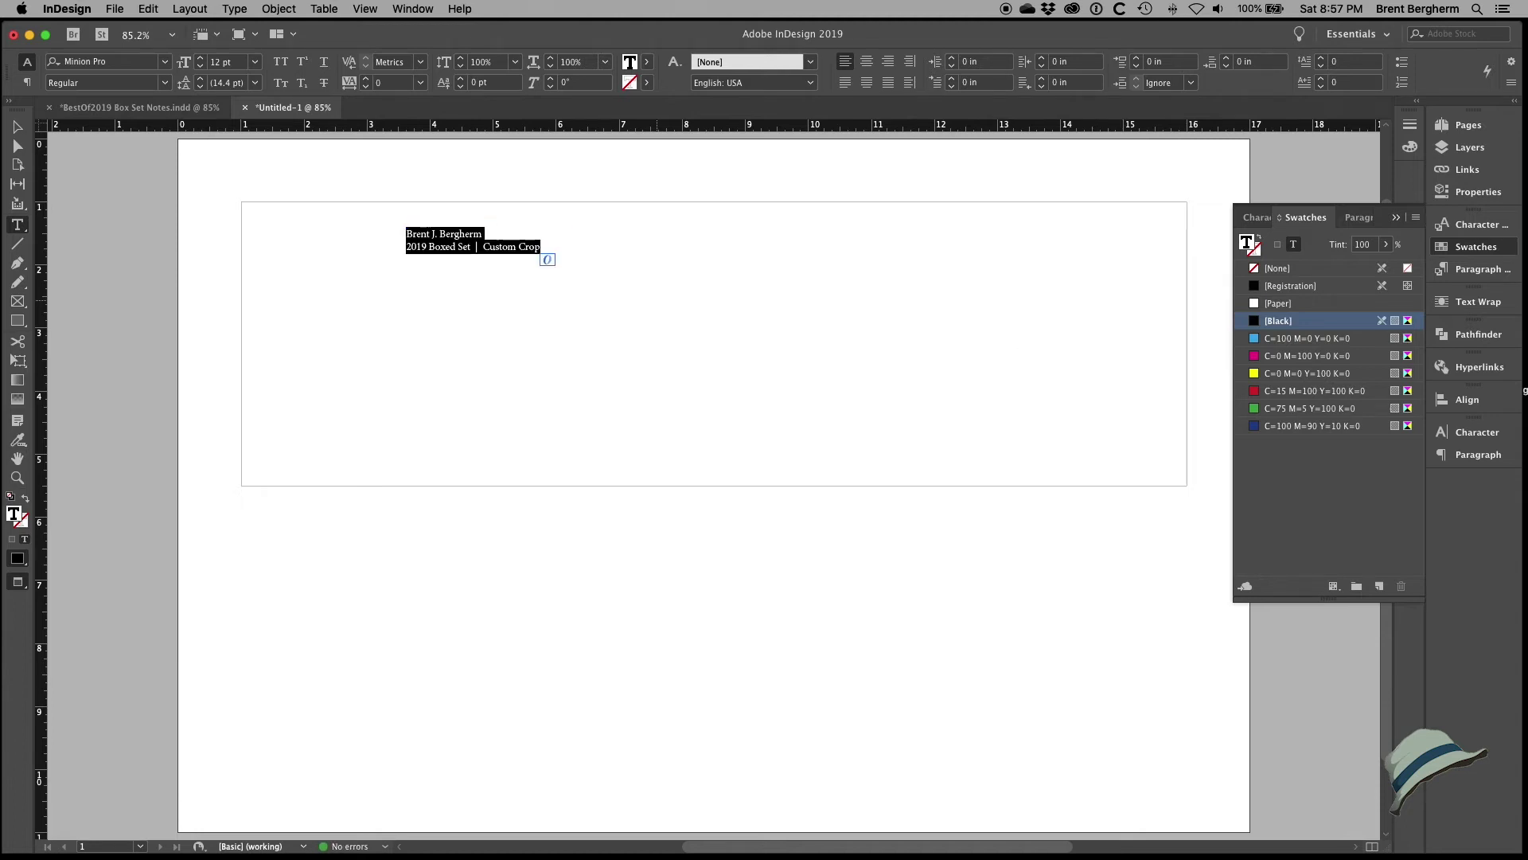
pyautogui.press('super+shift+c')
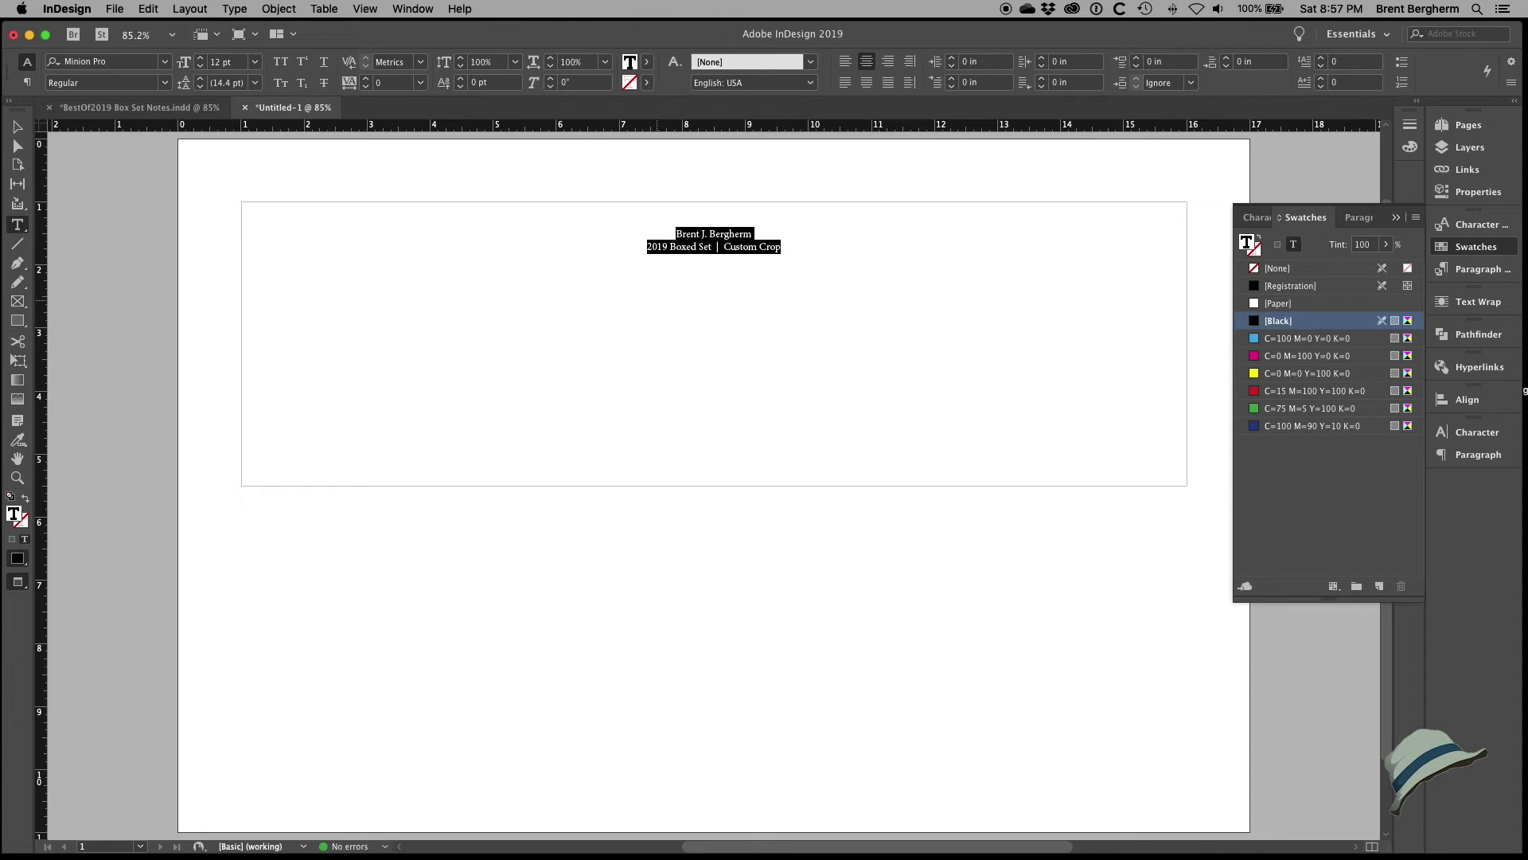
pyautogui.press('super+b')
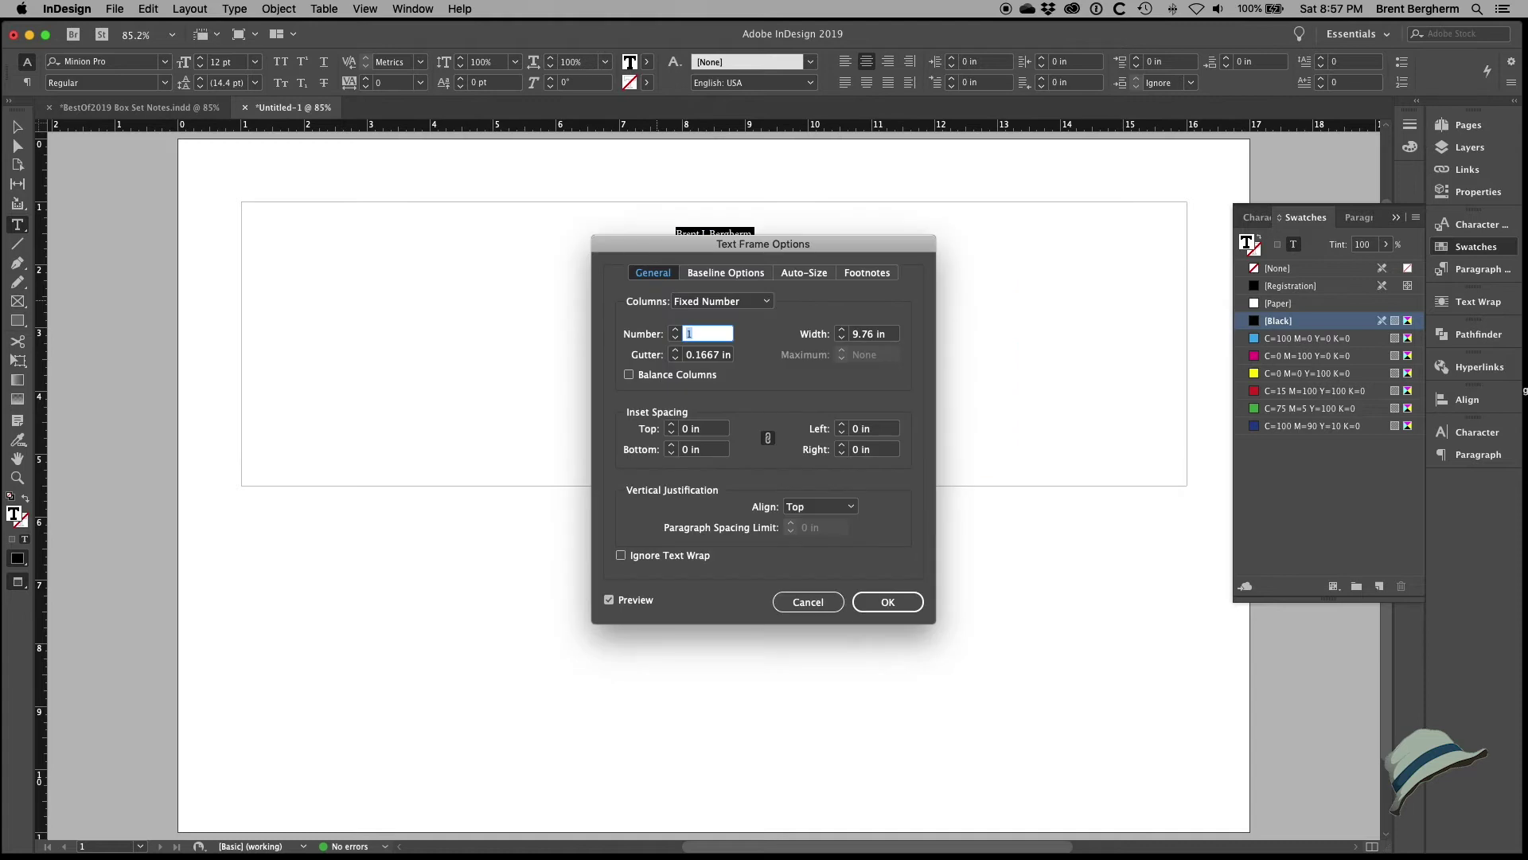
pyautogui.click(824, 507)
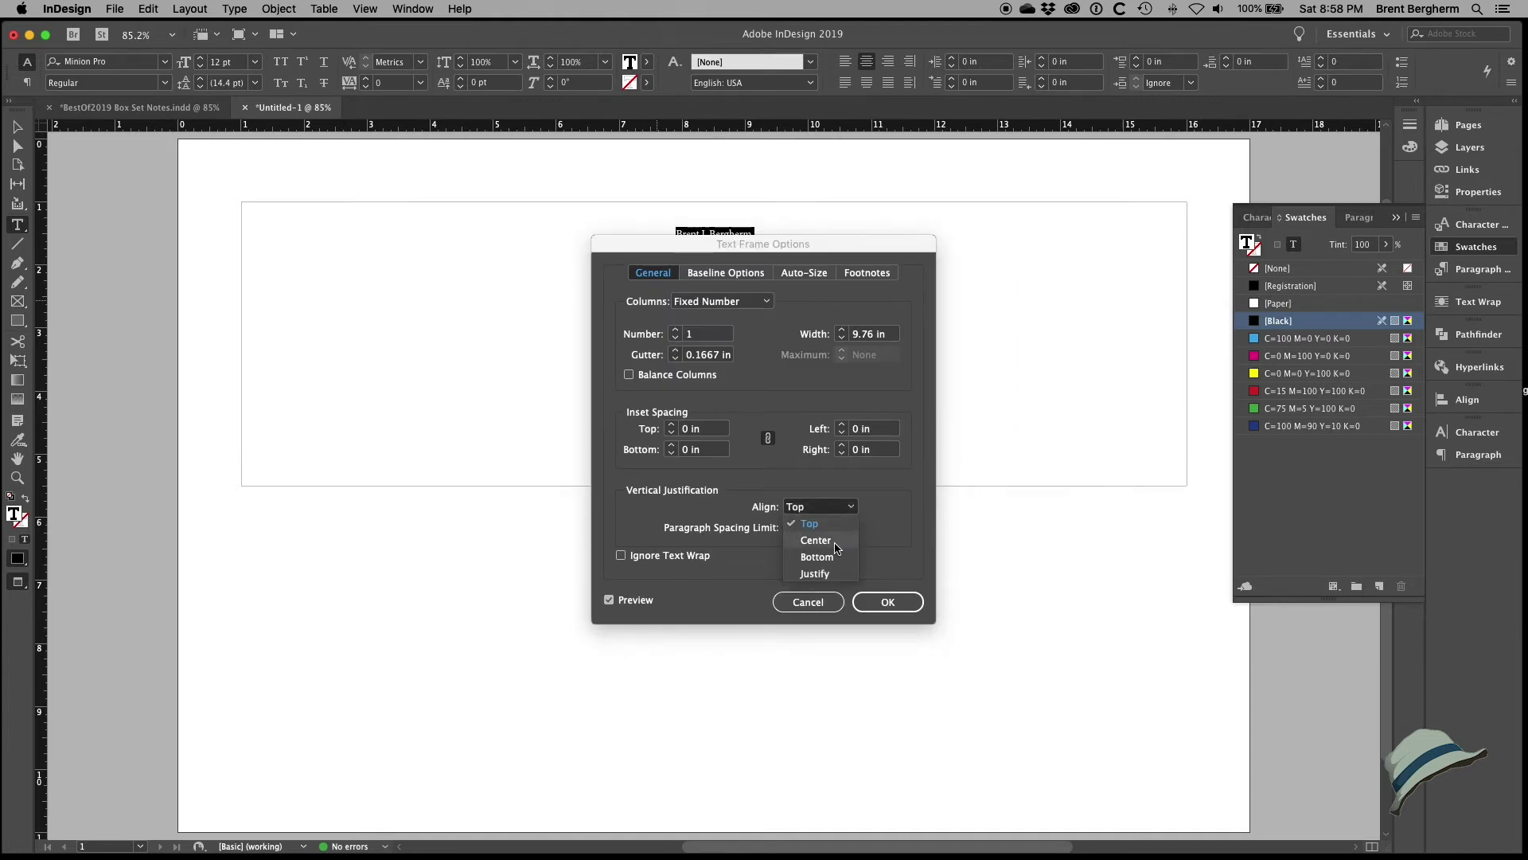
pyautogui.click(834, 541)
pyautogui.click(874, 601)
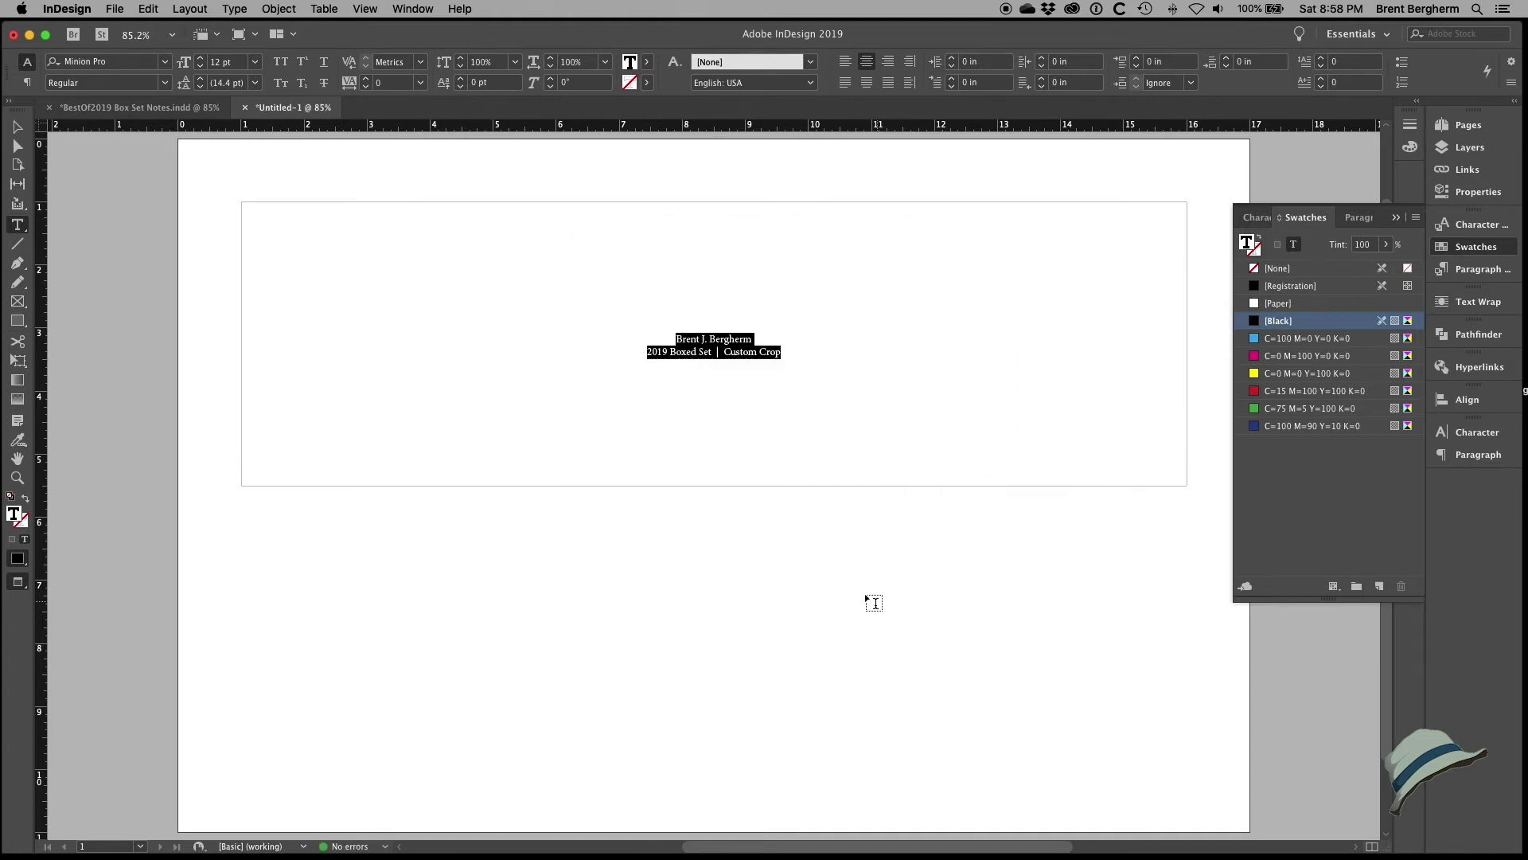
# Step: Set the font of both text lines to Verlag Extra Light
pyautogui.click(152, 63)
pyautogui.click(120, 61)
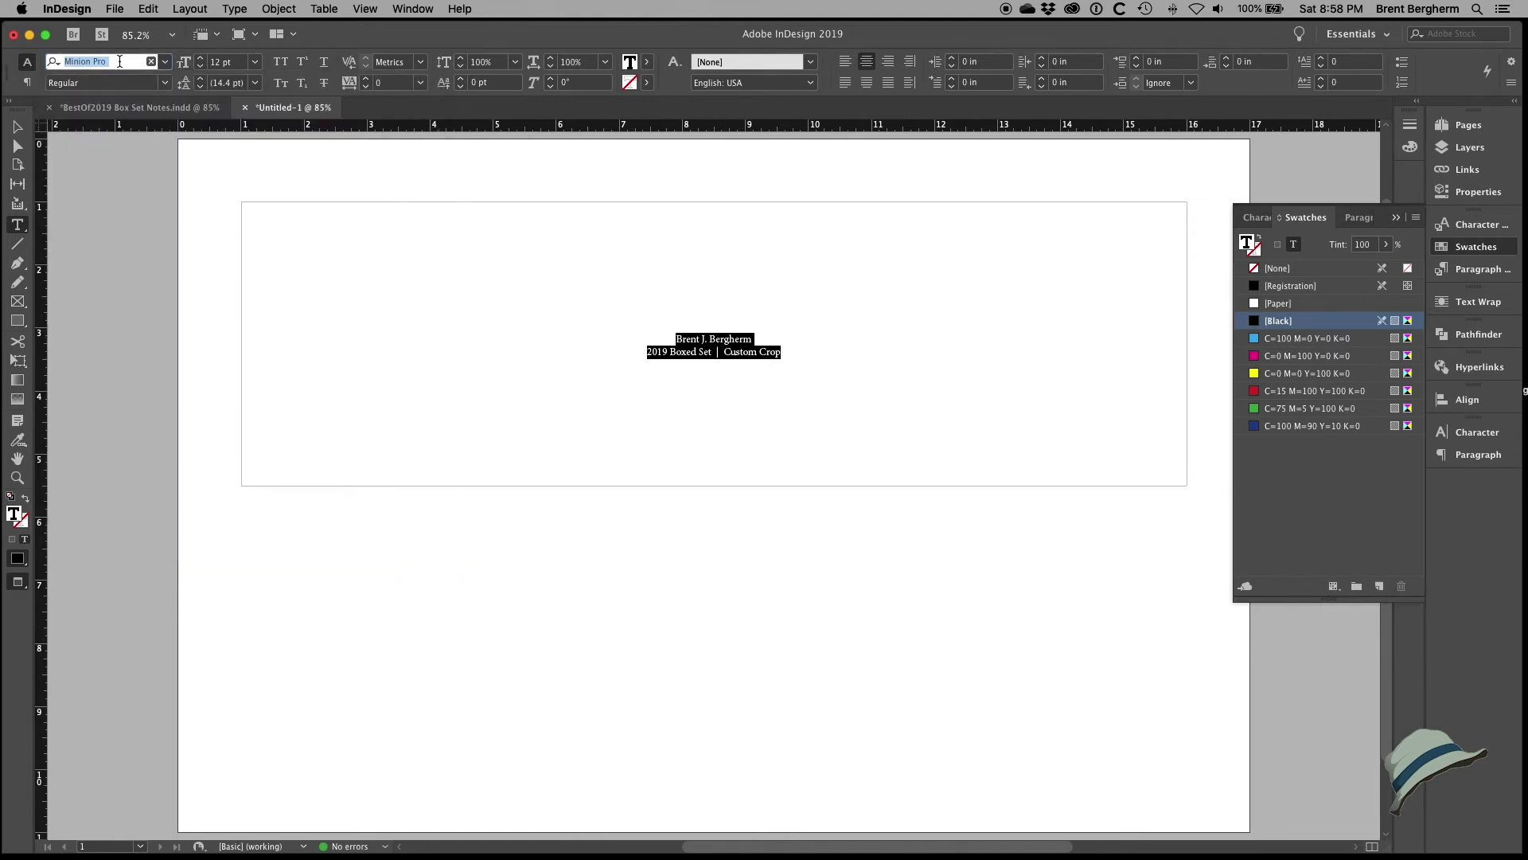
pyautogui.write('verlag')
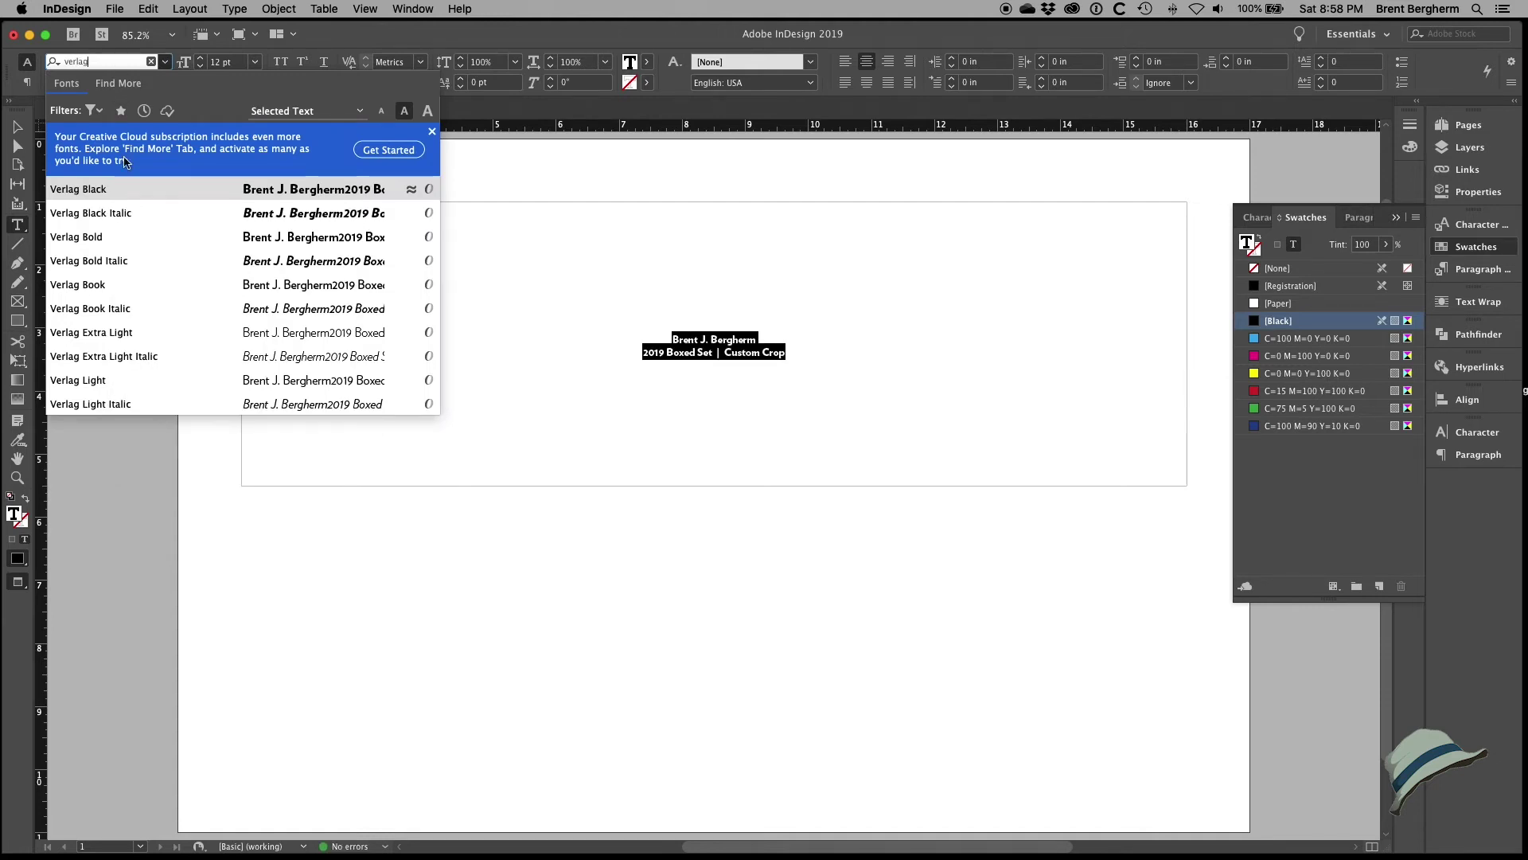
pyautogui.click(119, 333)
# Step: Enlarge the photographer's name line to 40 pt
pyautogui.doubleClick(719, 340)
pyautogui.tripleClick(720, 340)
pyautogui.press('super+shift+period')
pyautogui.press('super+shift+period')
pyautogui.press('super+shift+period')
pyautogui.press('super+shift+period')
pyautogui.press('super+shift+period')
pyautogui.press('super+shift+period')
pyautogui.press('super+shift+period')
pyautogui.press('super+shift+period')
pyautogui.press('super+shift+period')
pyautogui.press('super+shift+period')
pyautogui.press('super+shift+period')
pyautogui.press('super+shift+period')
pyautogui.press('super+shift+period')
pyautogui.press('super+shift+period')
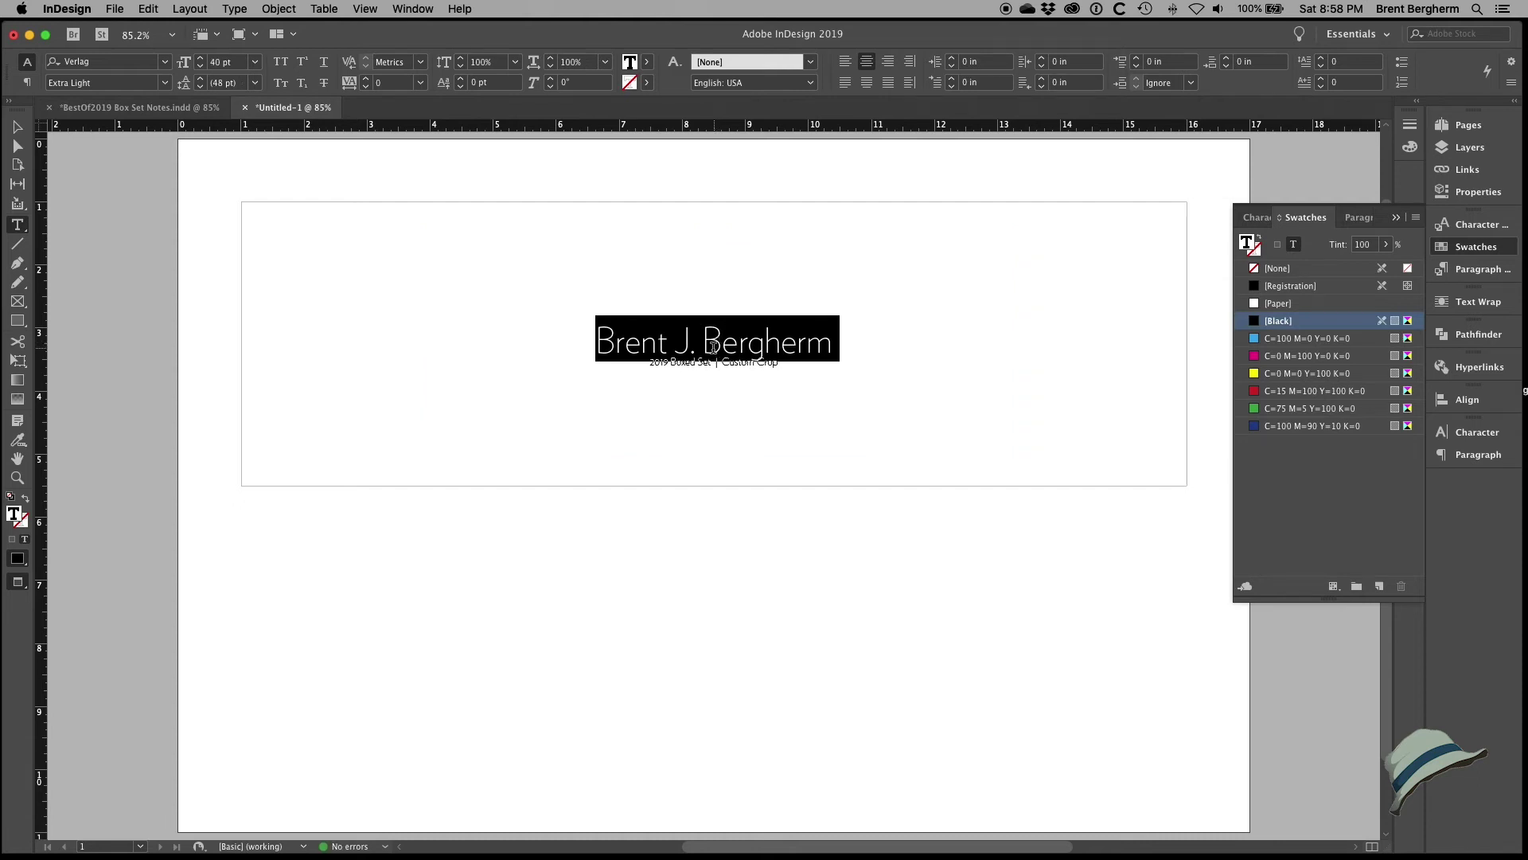
# Step: Set the space before the "2019 Boxed Set | Custom Crop" line to 0.5625 in and finish editing the text
pyautogui.tripleClick(705, 362)
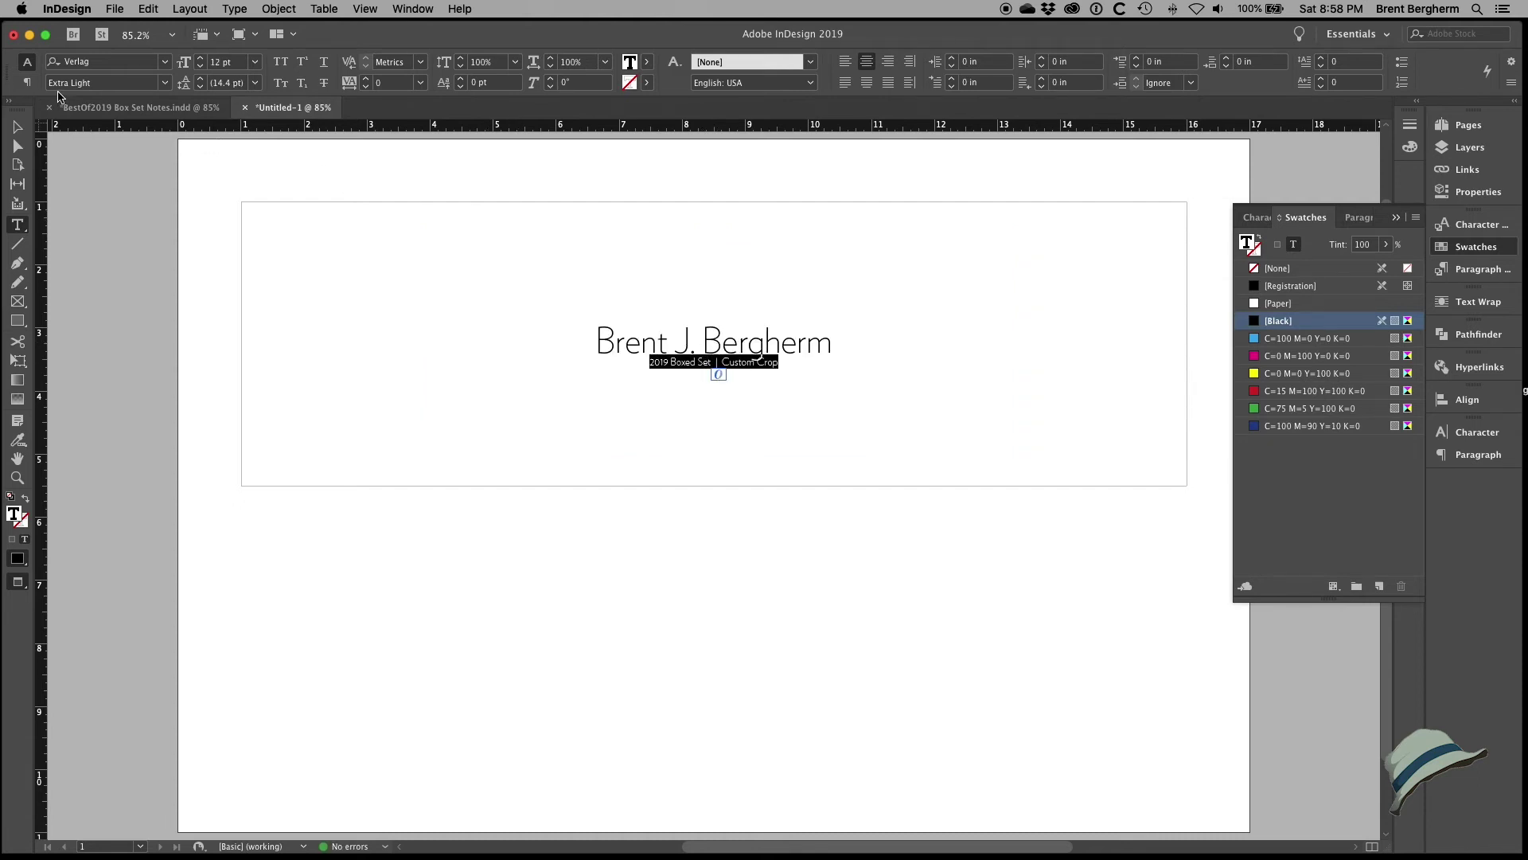
pyautogui.click(27, 83)
pyautogui.click(346, 58)
pyautogui.click(346, 58)
pyautogui.click(346, 57)
pyautogui.click(347, 57)
pyautogui.click(346, 58)
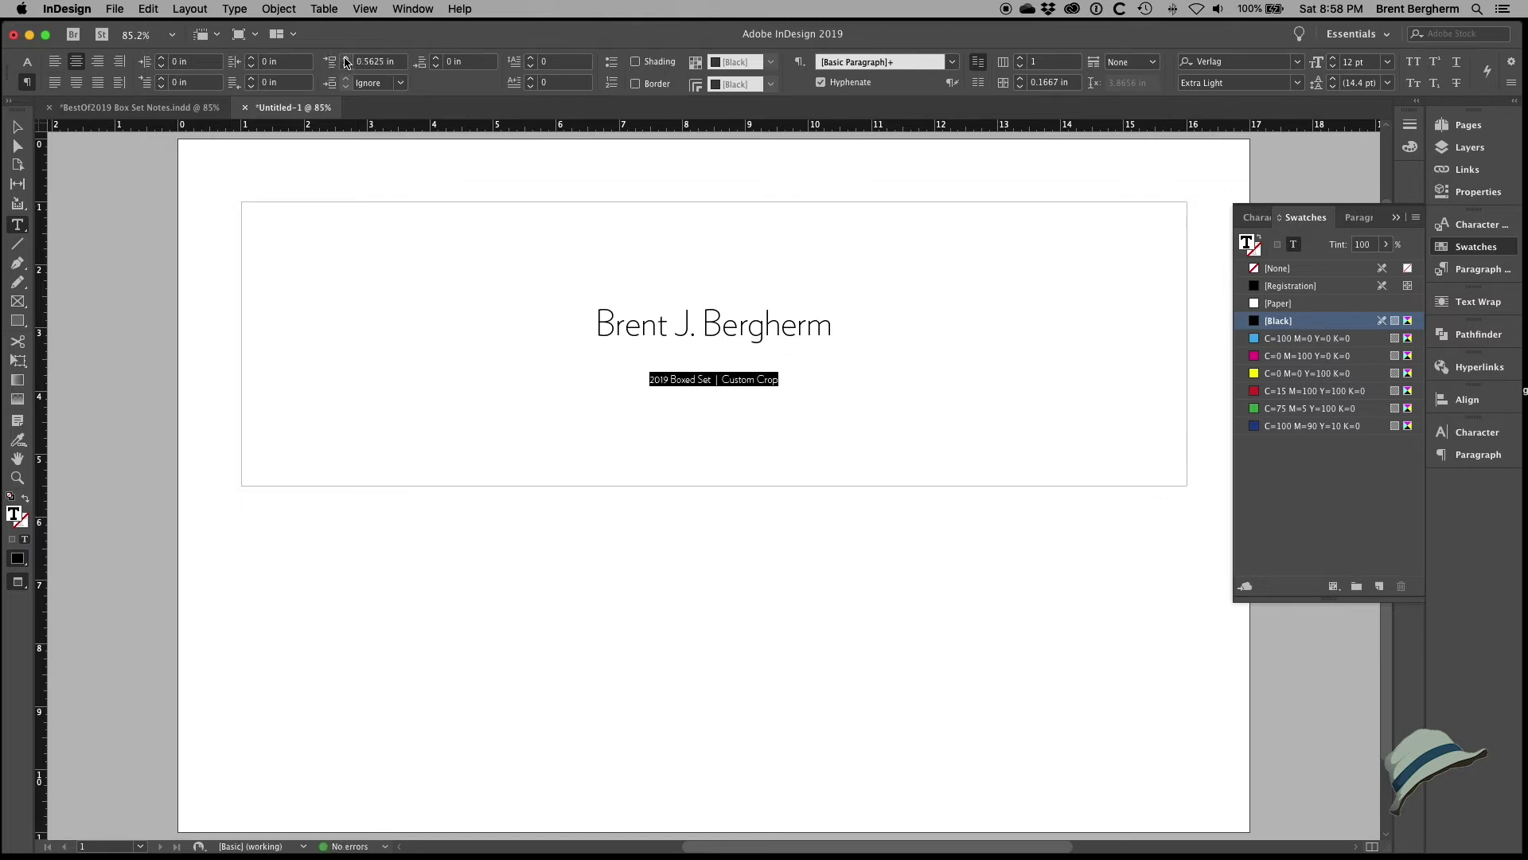
pyautogui.click(27, 61)
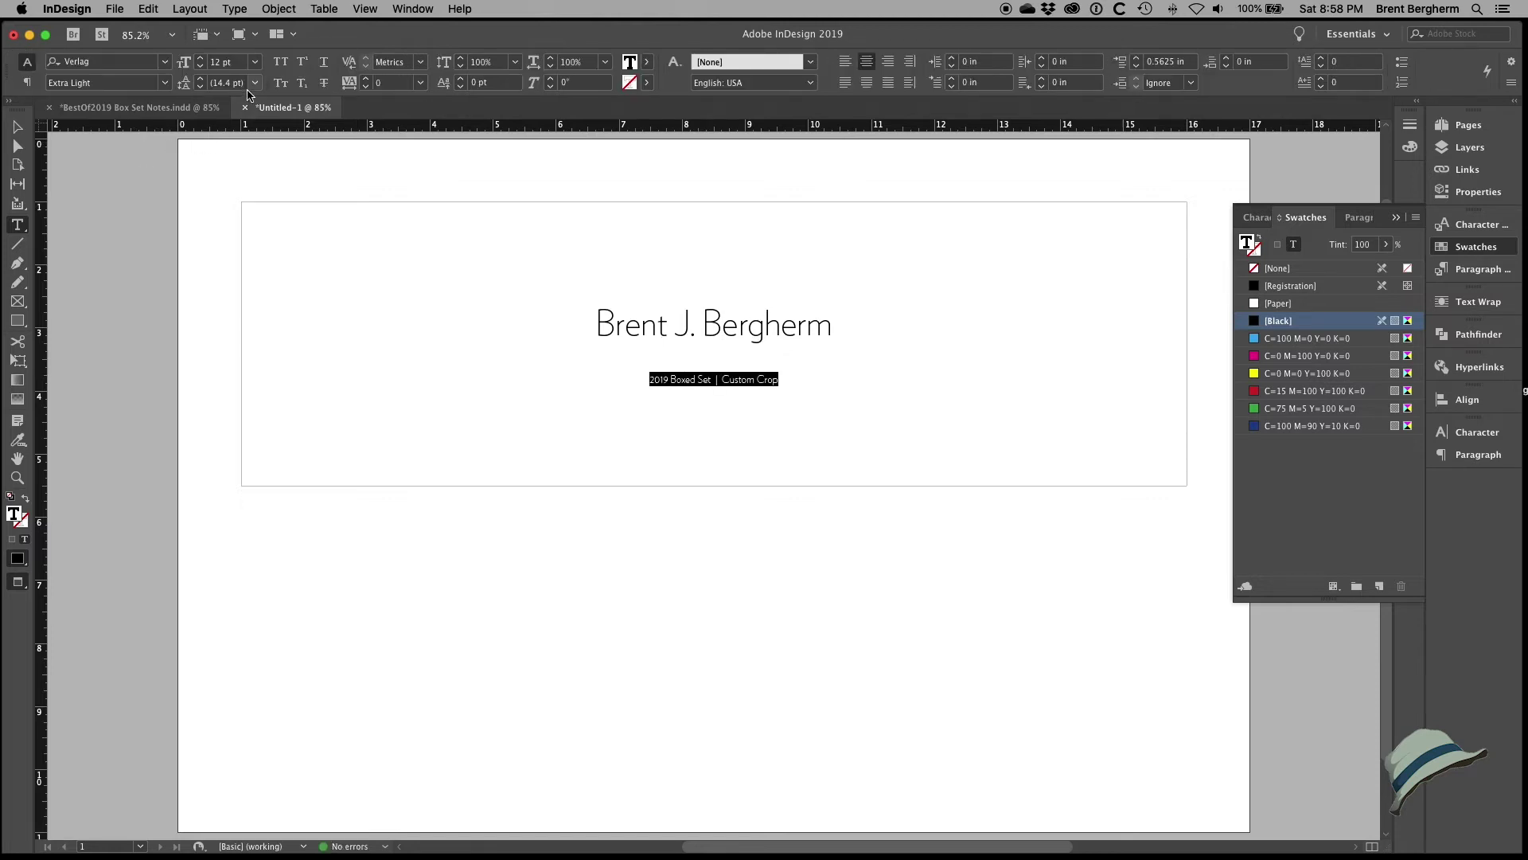
pyautogui.click(682, 383)
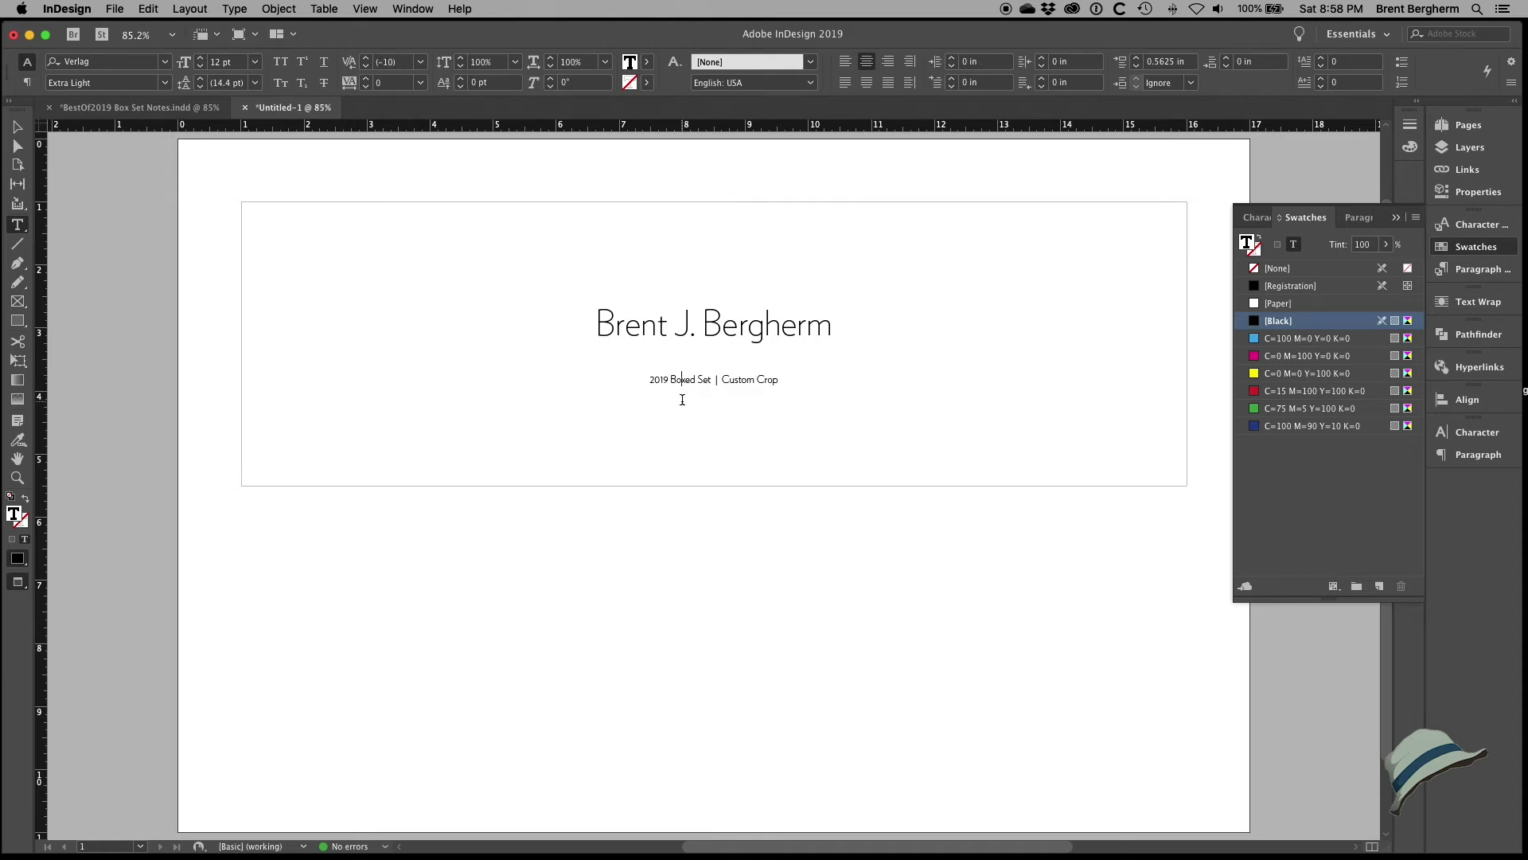
pyautogui.click(856, 379)
pyautogui.press('Escape')
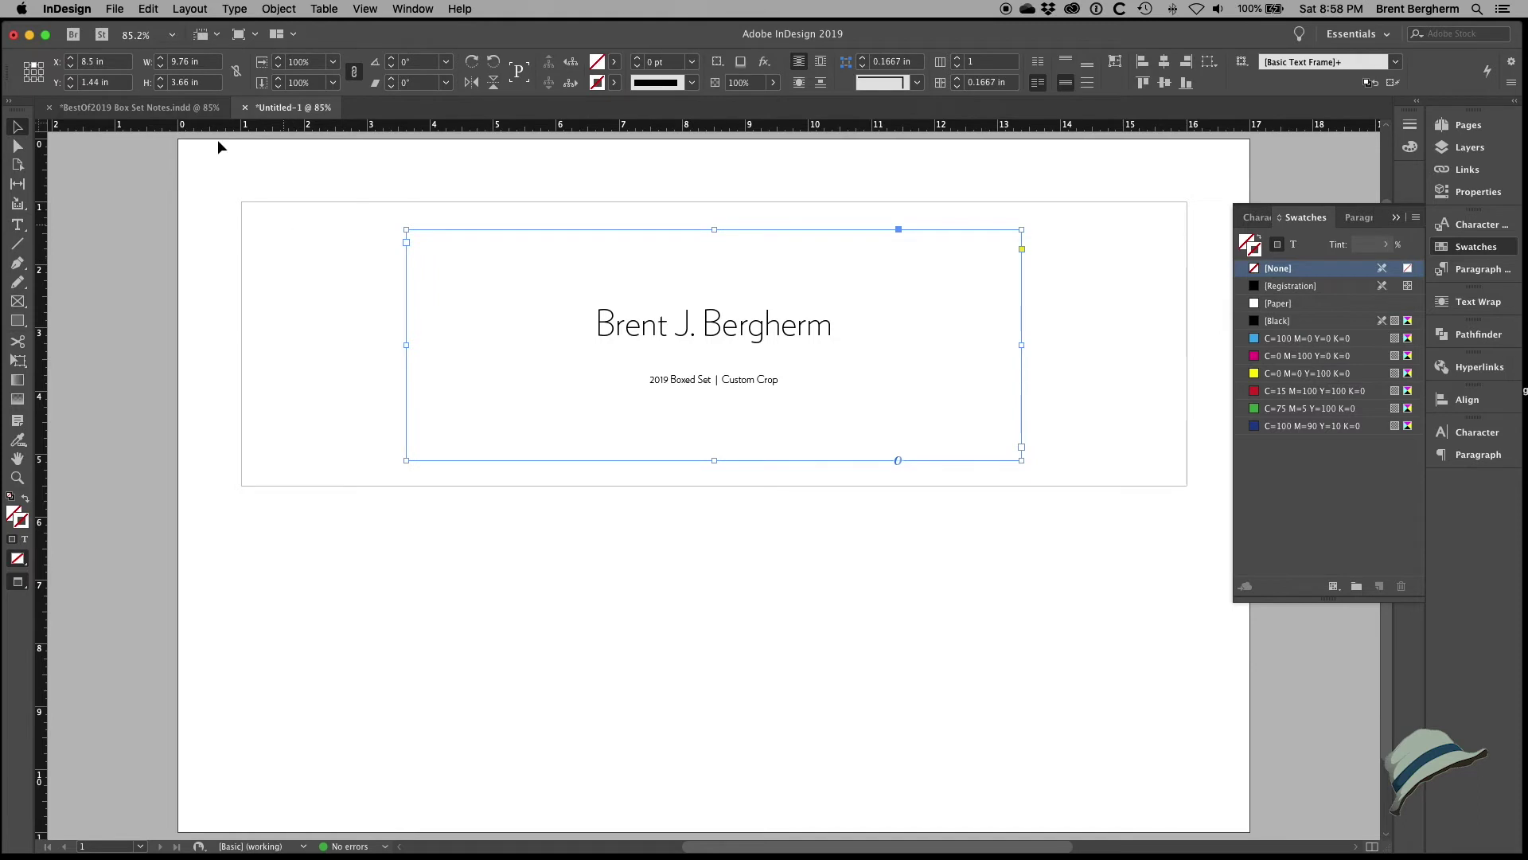
# Step: Unlock all objects on the spread and duplicate the rectangle with its text frame directly below, filling the lower half of the margin area
pyautogui.click(191, 10)
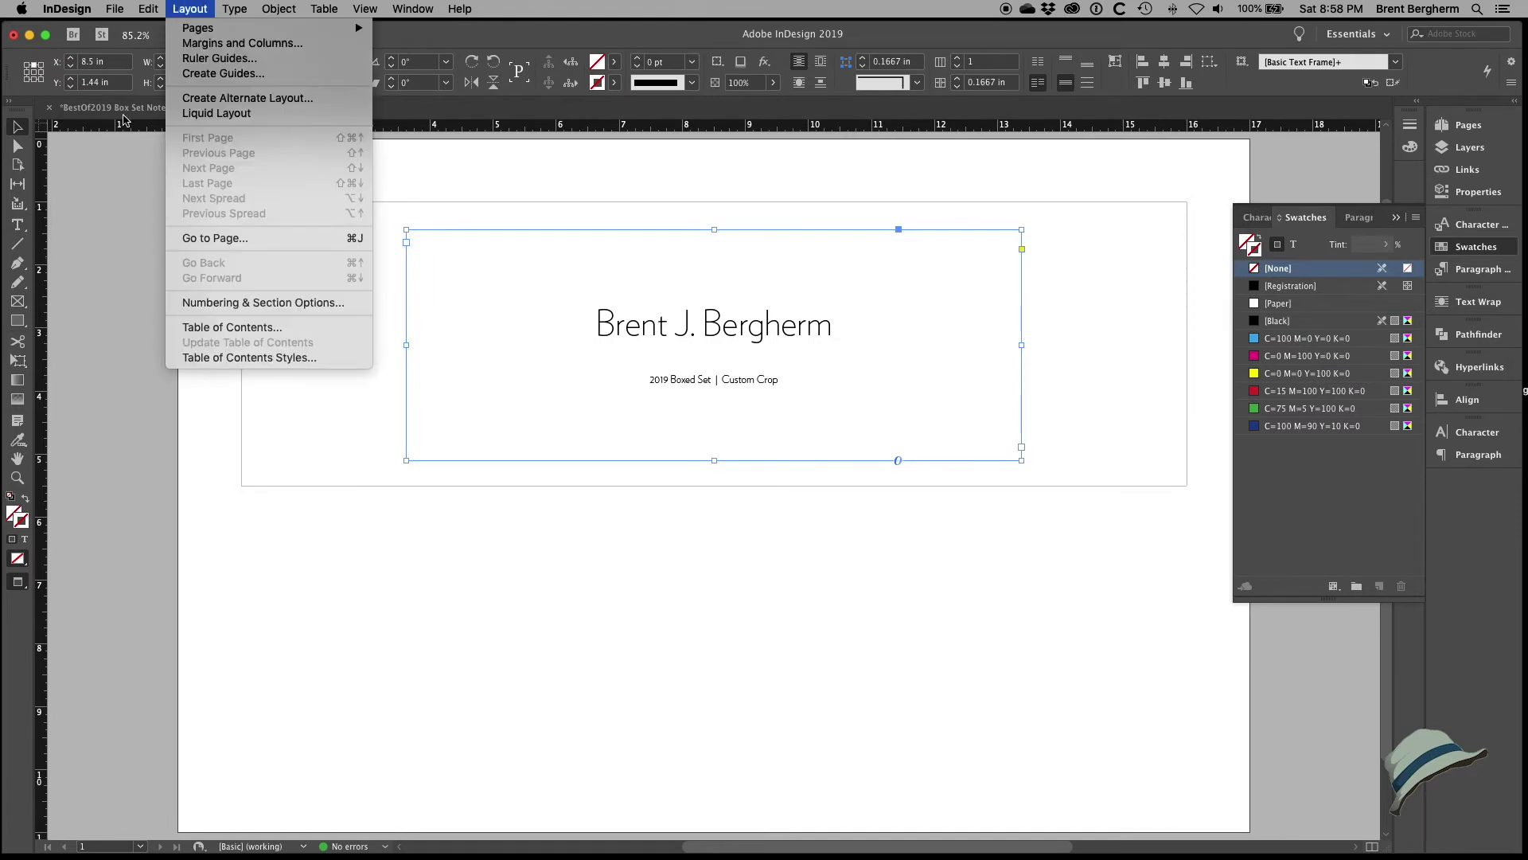
pyautogui.click(123, 184)
pyautogui.click(279, 9)
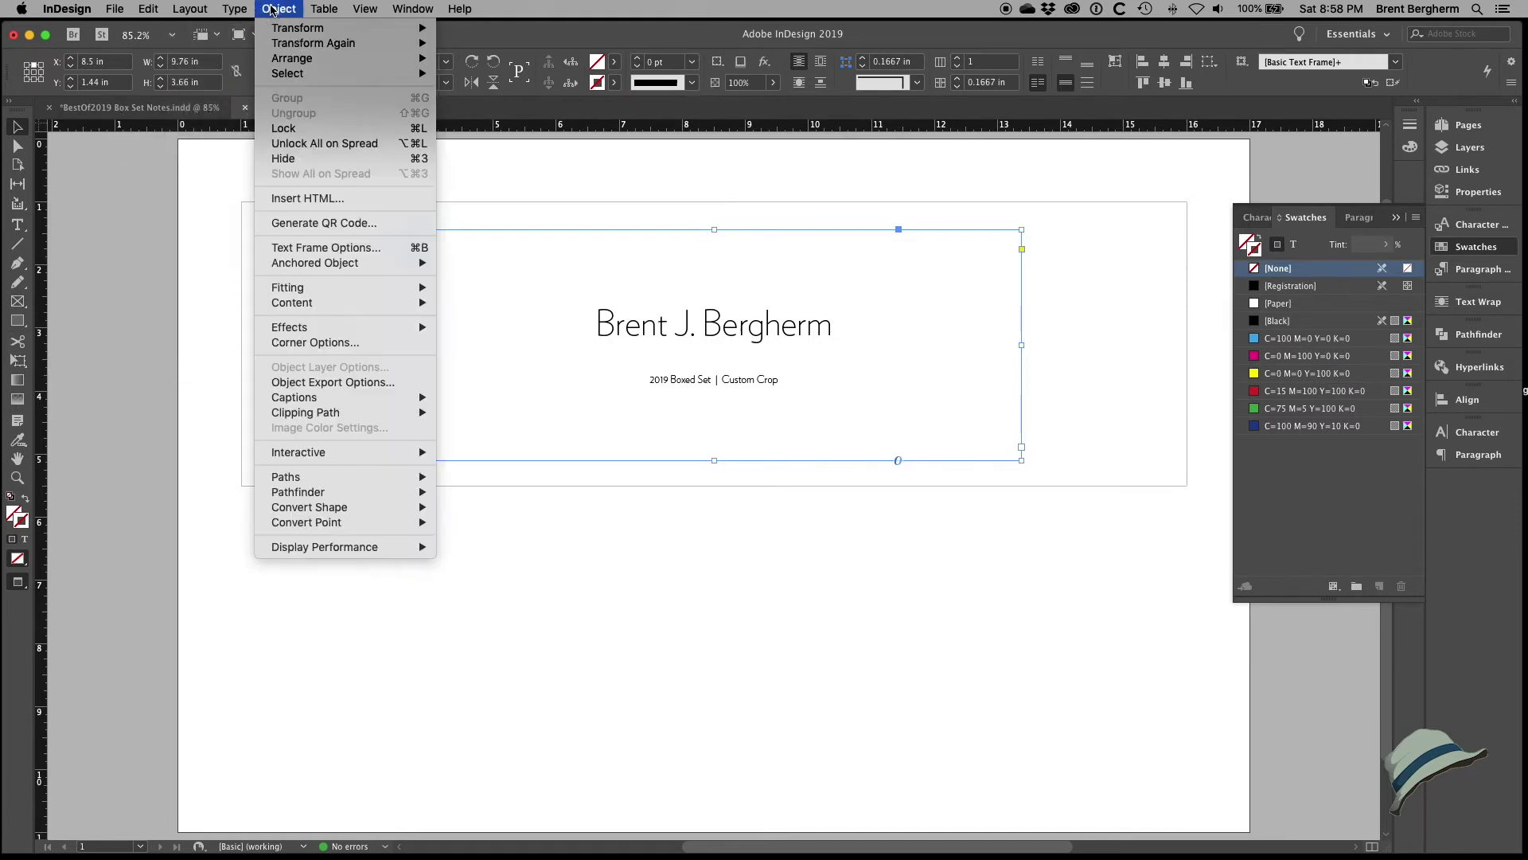
pyautogui.click(295, 144)
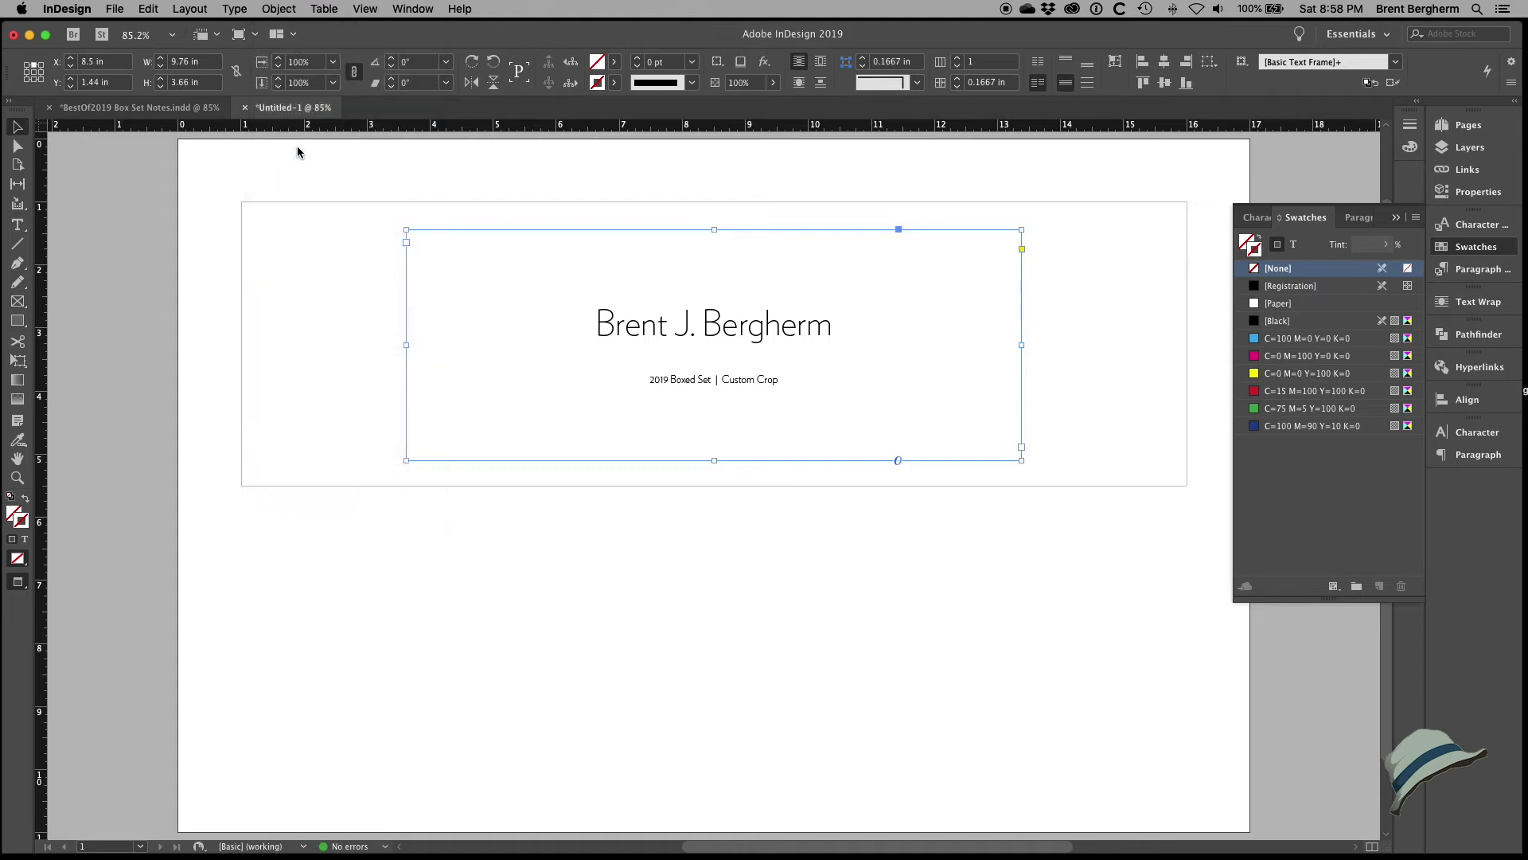
pyautogui.moveTo(222, 179); pyautogui.dragTo(625, 614)
pyautogui.click(177, 563)
# Step: In the lower frame, change the headline to "2019 Boxed Set" and replace "2019 Boxed Set" in the small line with the photographer's name
pyautogui.click(622, 605)
pyautogui.doubleClick(623, 605)
pyautogui.moveTo(622, 605); pyautogui.dragTo(749, 612)
pyautogui.write('201')
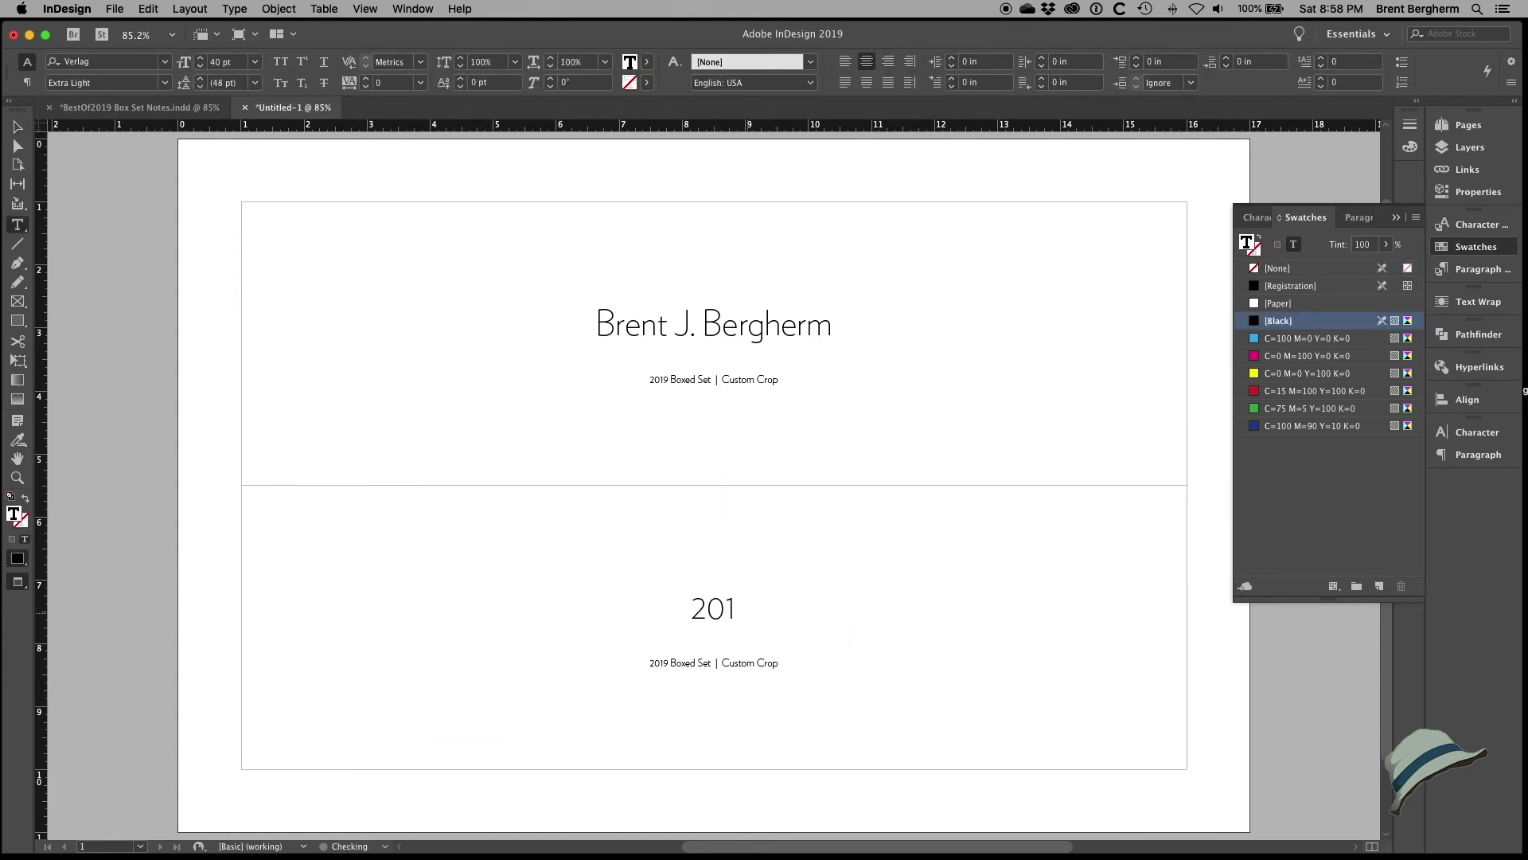
pyautogui.write('9 Boxed Set')
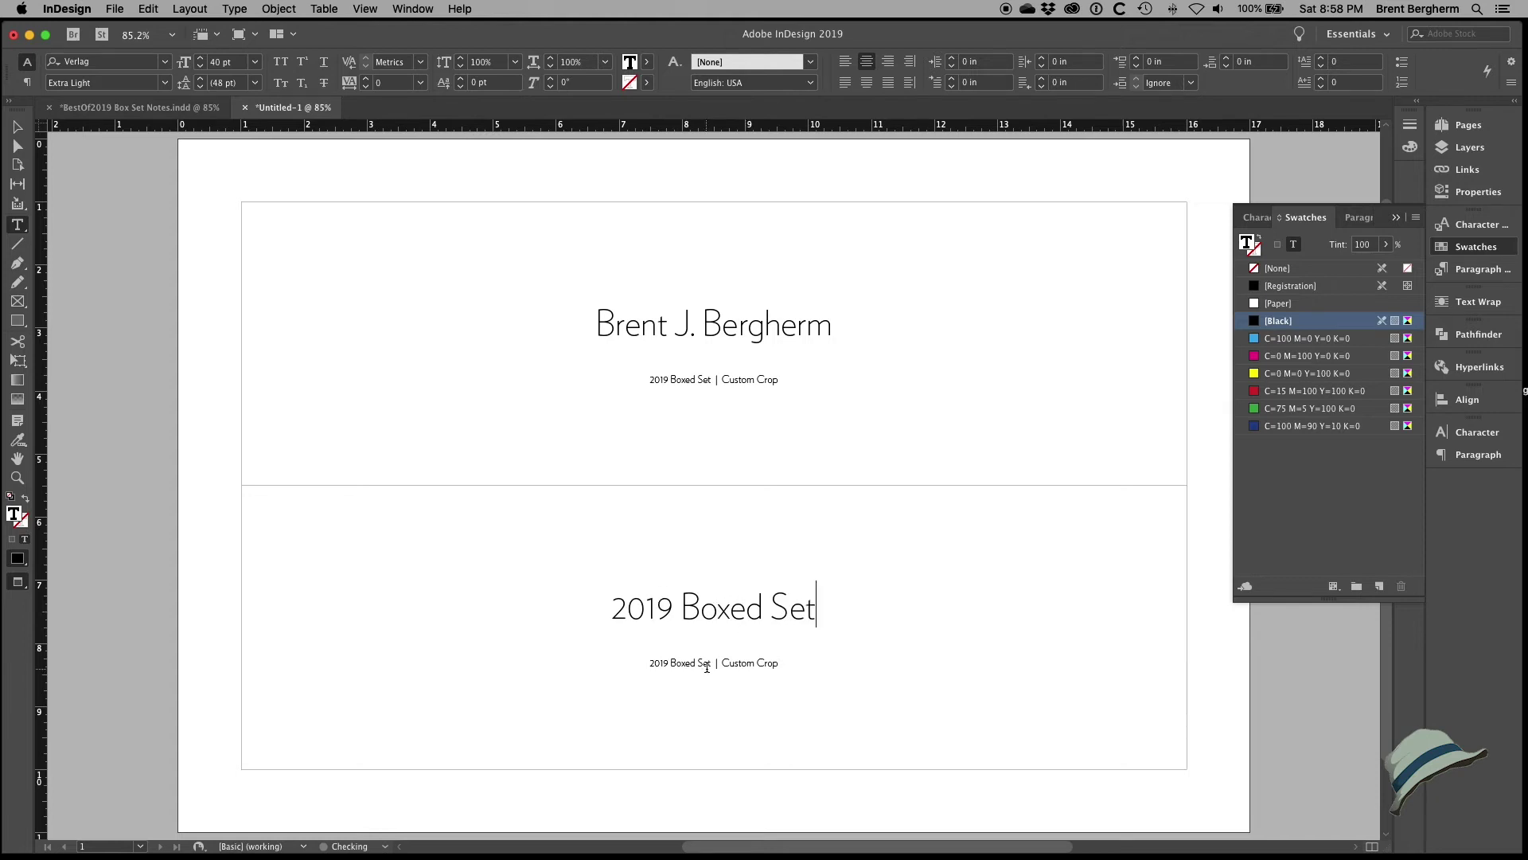
pyautogui.moveTo(711, 664); pyautogui.dragTo(650, 662)
pyautogui.write('Brent J. Bergherm')
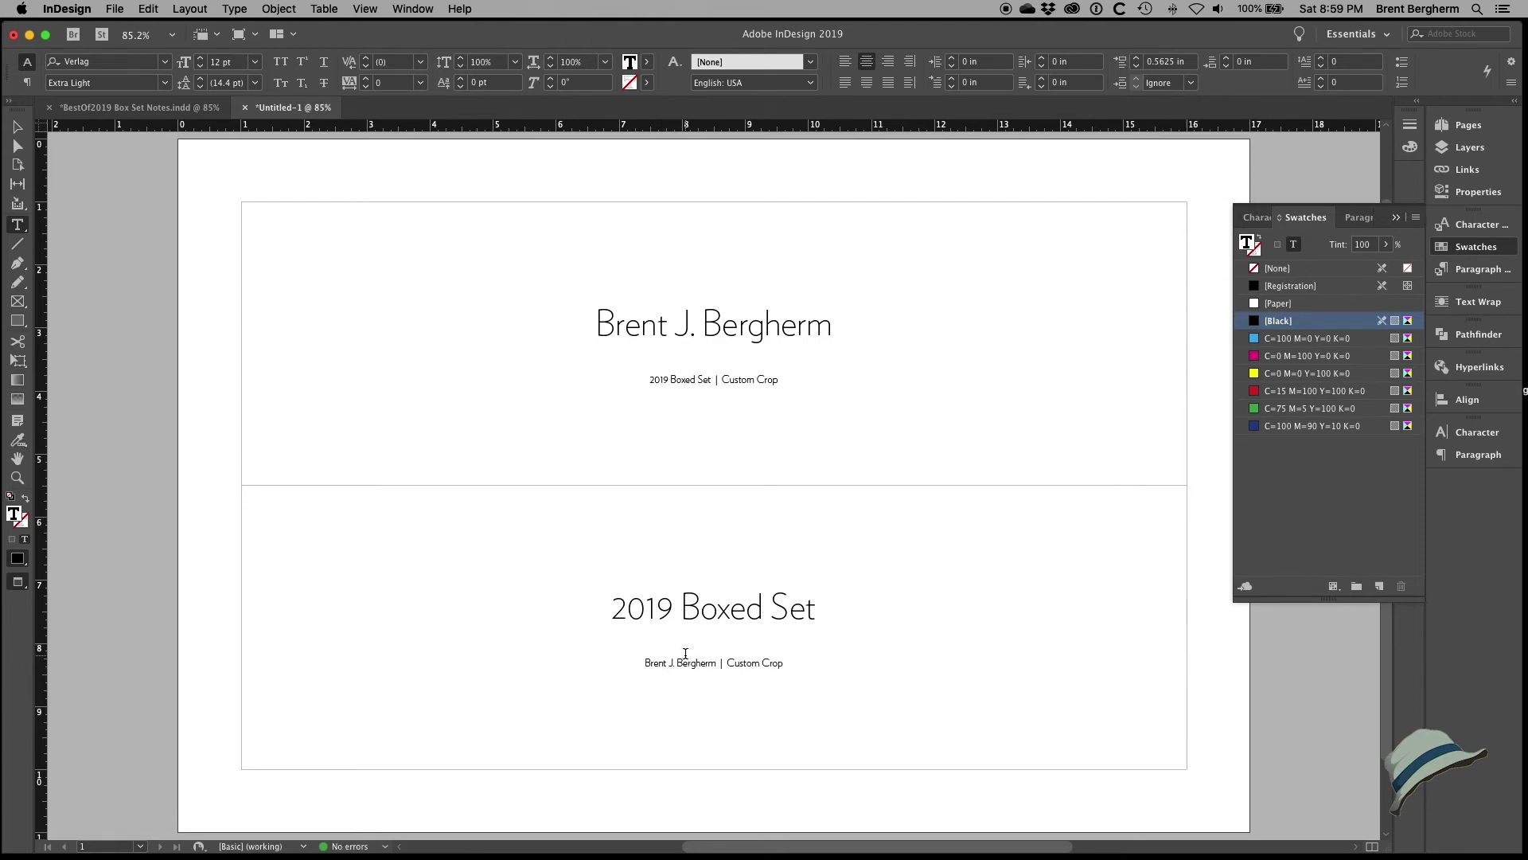
# Step: Add "Photographer" to the upper frame's headline as a separate line below the photographer's name
pyautogui.click(833, 330)
pyautogui.write(', Photographer')
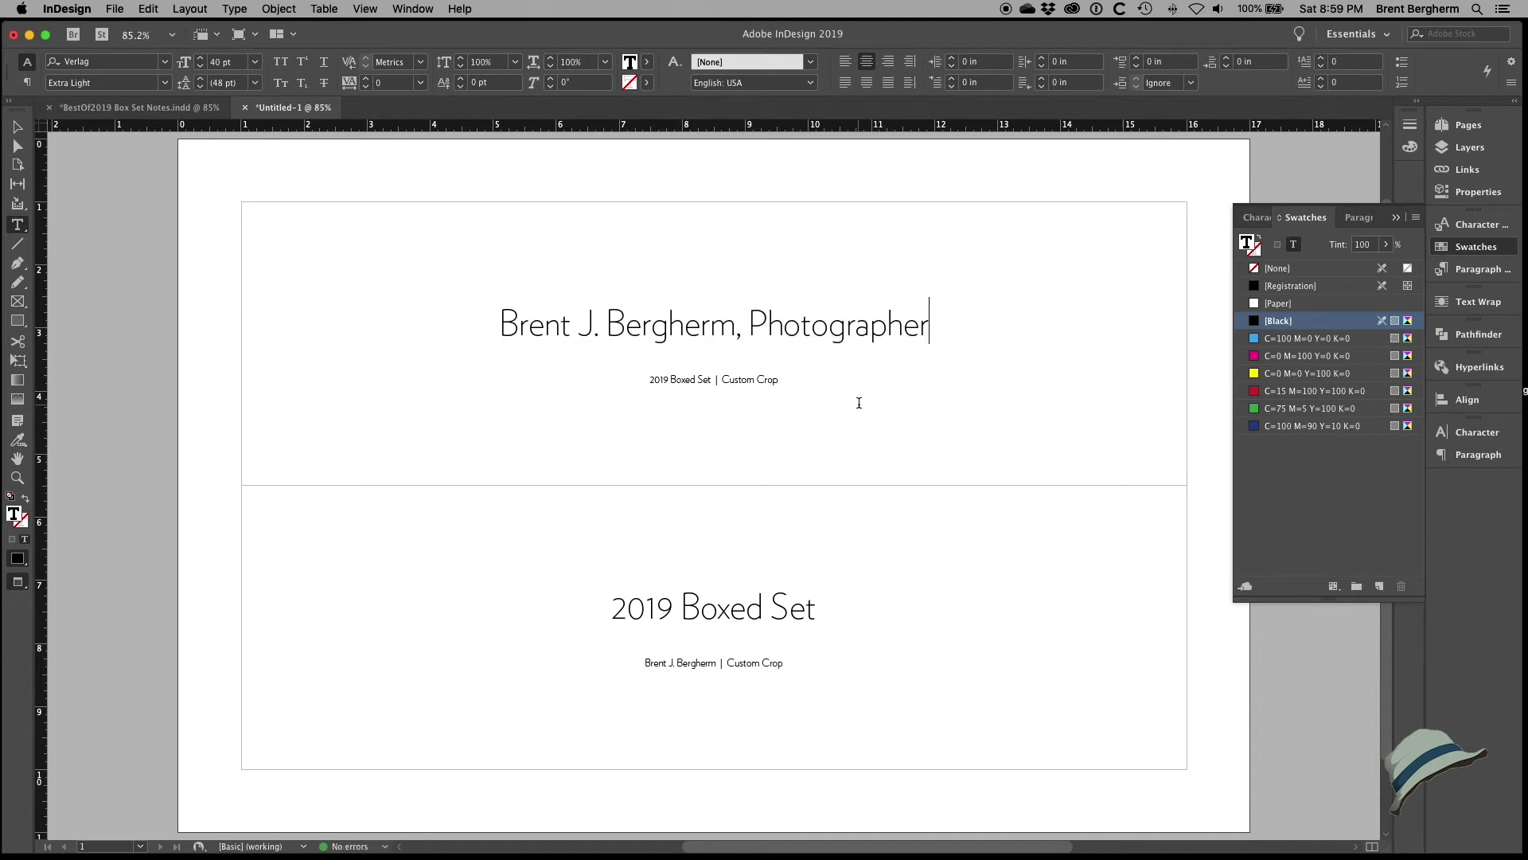
pyautogui.click(751, 330)
pyautogui.press('BackSpace')
pyautogui.press('BackSpace')
pyautogui.press('Return')
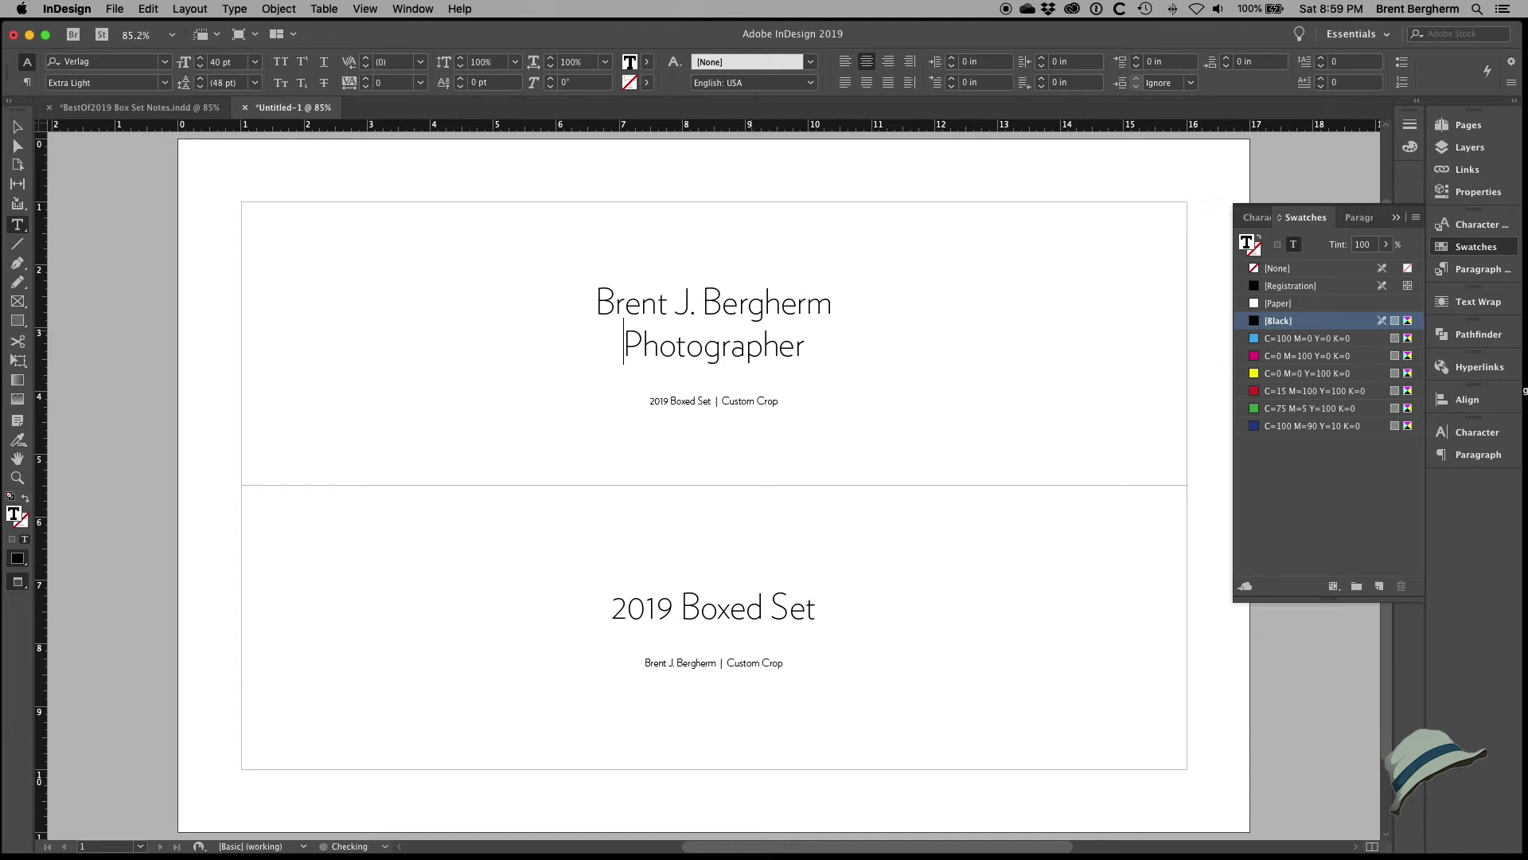
# Step: Change "Photographer" to "Fauxtagrapher" in the upper frame and restore the original wording
pyautogui.moveTo(625, 347); pyautogui.dragTo(692, 347)
pyautogui.write('Faux')
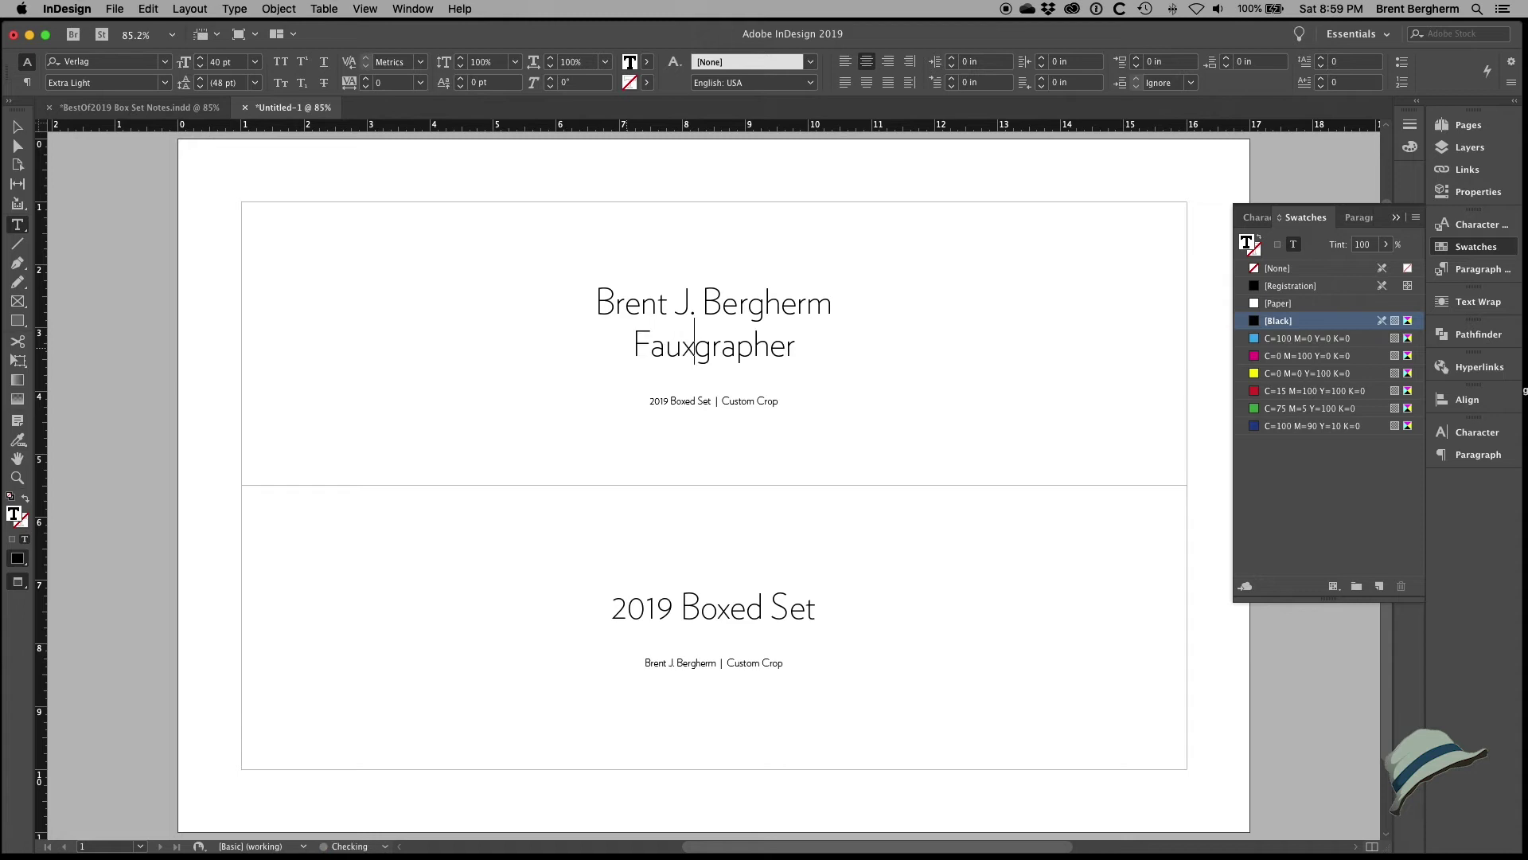
pyautogui.write('ta')
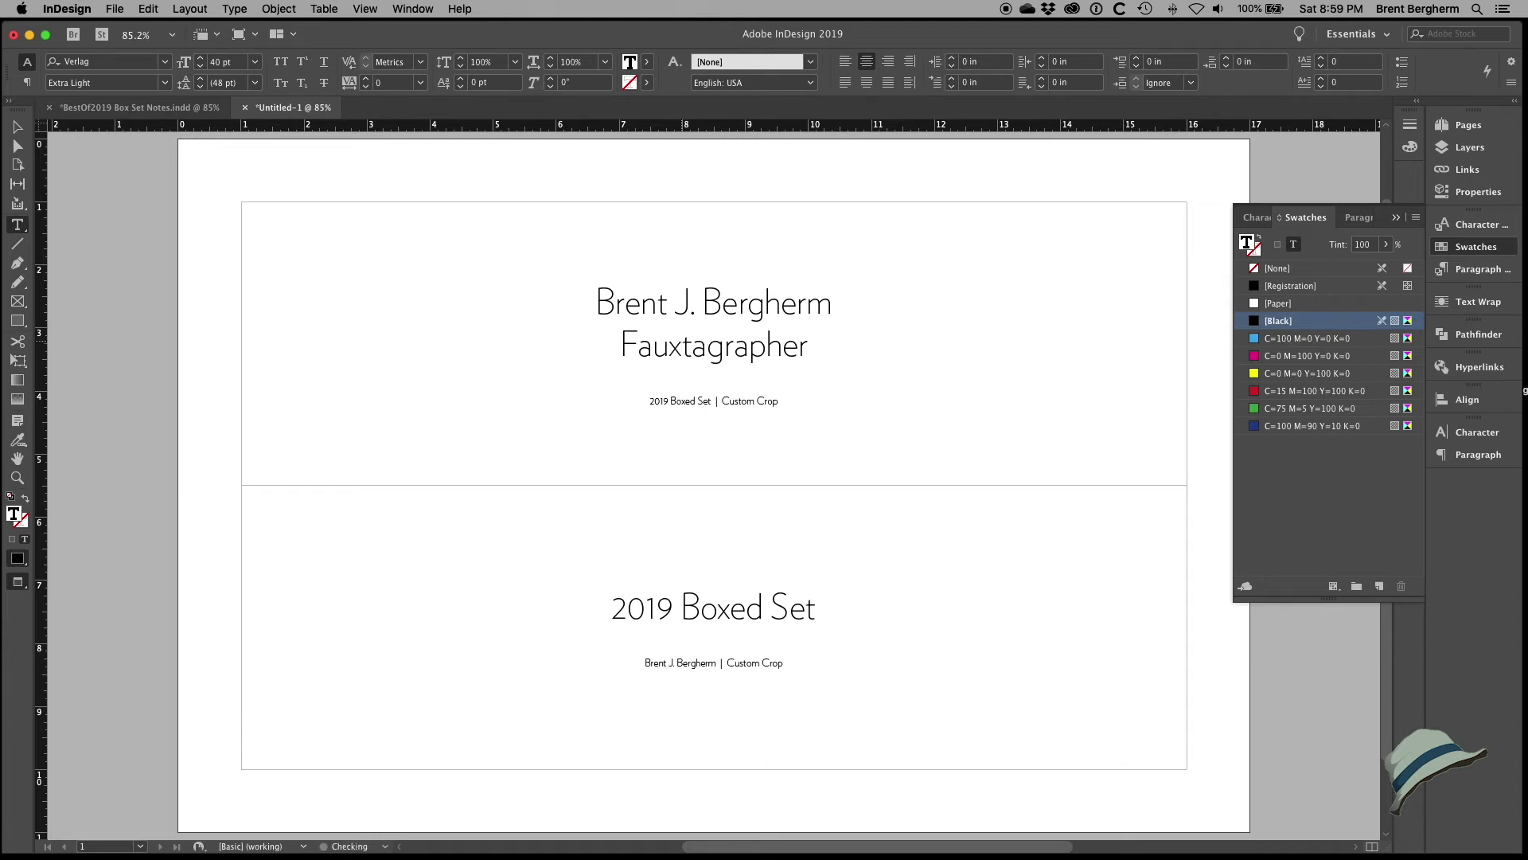
pyautogui.click(704, 348)
pyautogui.moveTo(705, 348); pyautogui.dragTo(623, 347)
pyautogui.write('Photo')
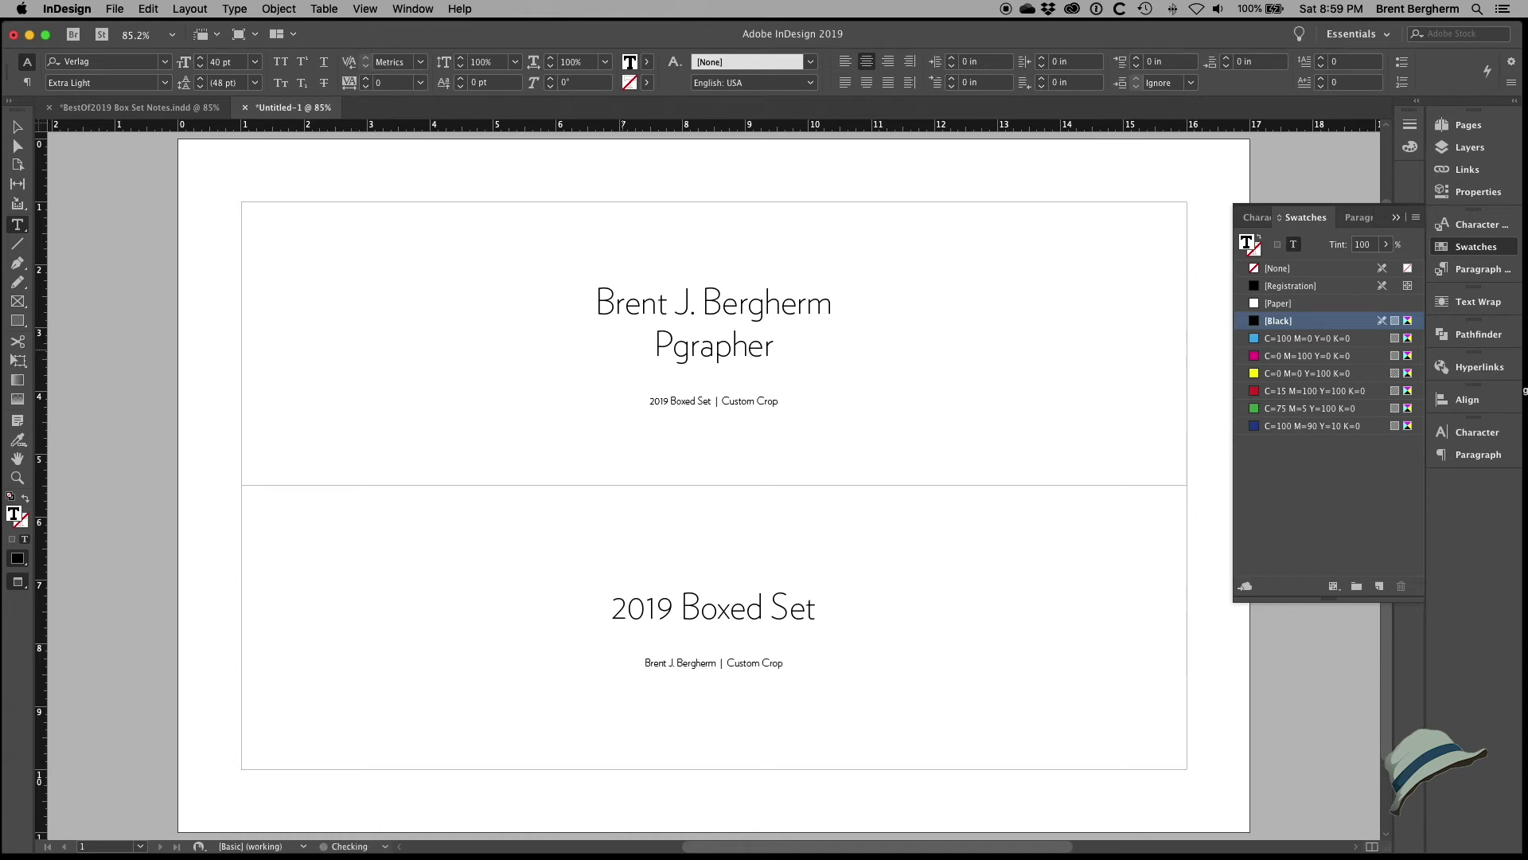
# Step: Set the word "Photographer" in the upper frame's headline in small caps
pyautogui.click(749, 350)
pyautogui.doubleClick(750, 350)
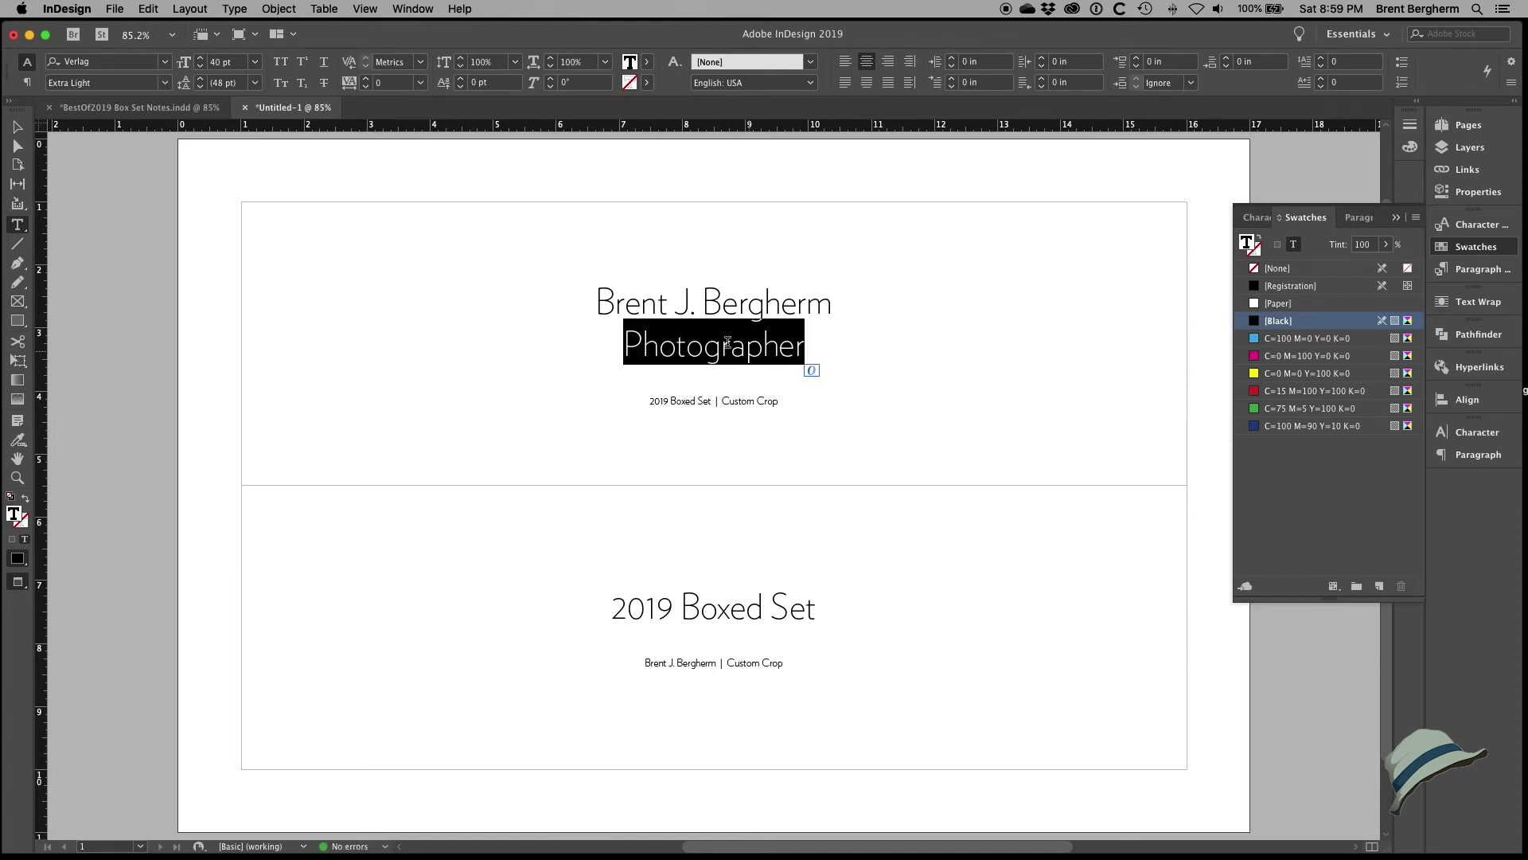
pyautogui.click(280, 83)
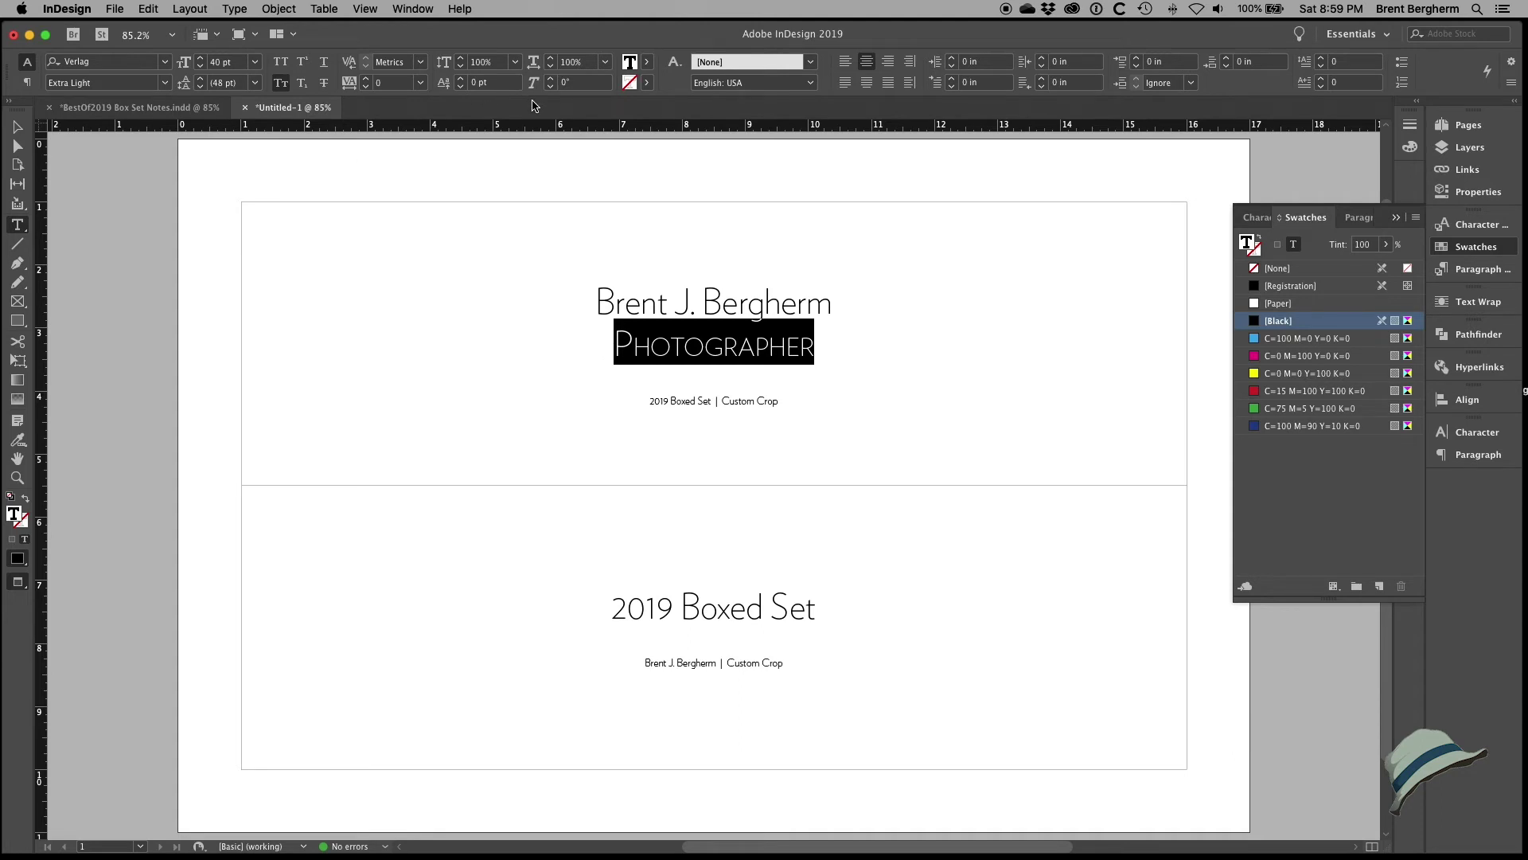
# Step: Widen the tracking of "Photographer" to 90 so the word spans the width of the name above it
pyautogui.click(366, 79)
pyautogui.click(366, 79)
pyautogui.click(366, 79)
pyautogui.click(366, 79)
pyautogui.click(366, 78)
pyautogui.click(366, 78)
pyautogui.click(366, 78)
pyautogui.click(366, 78)
pyautogui.click(366, 78)
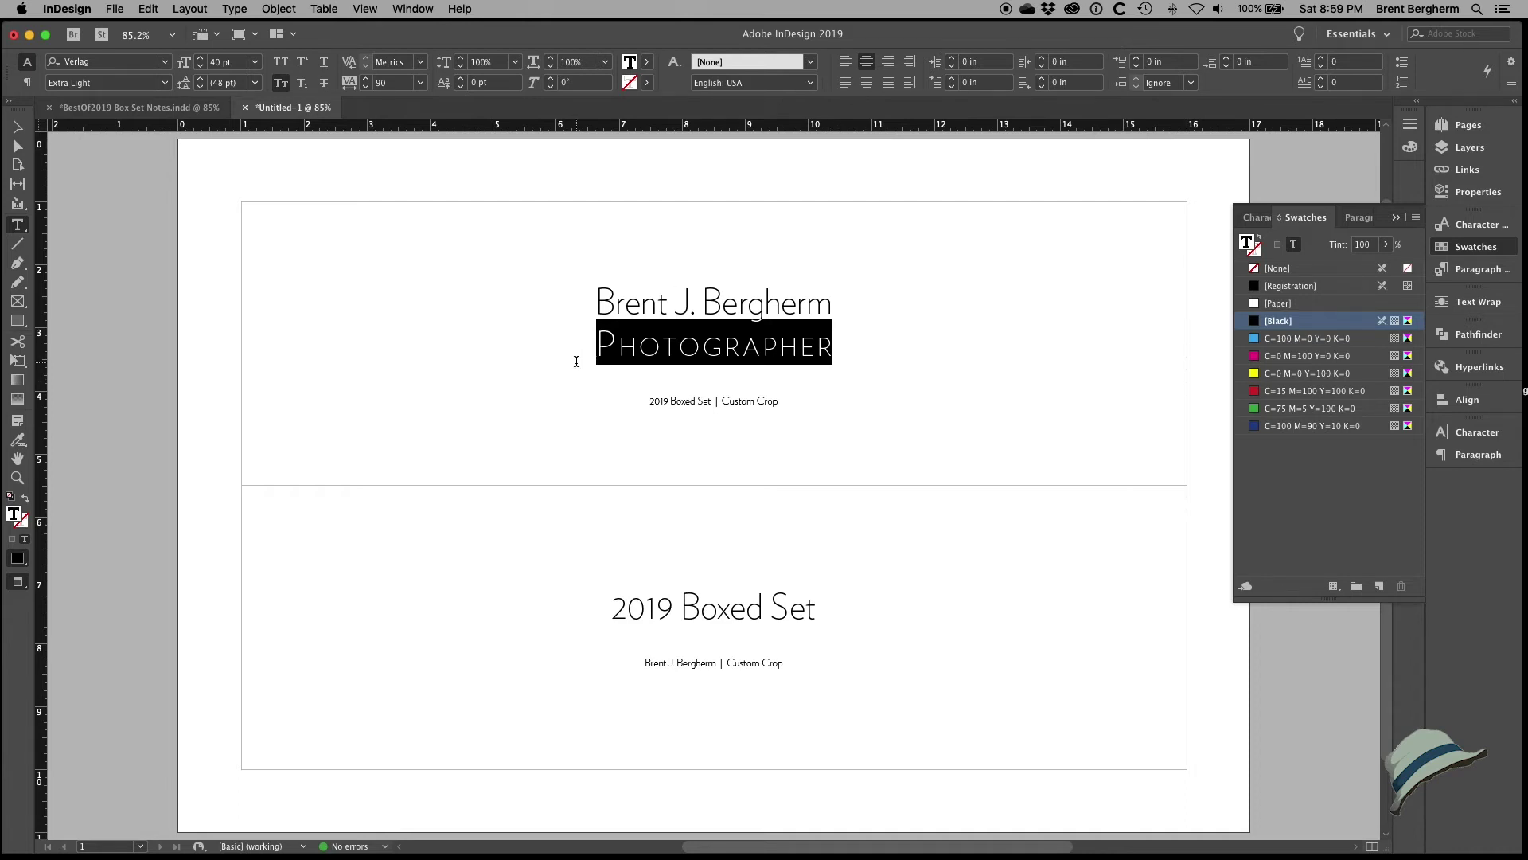
pyautogui.click(627, 355)
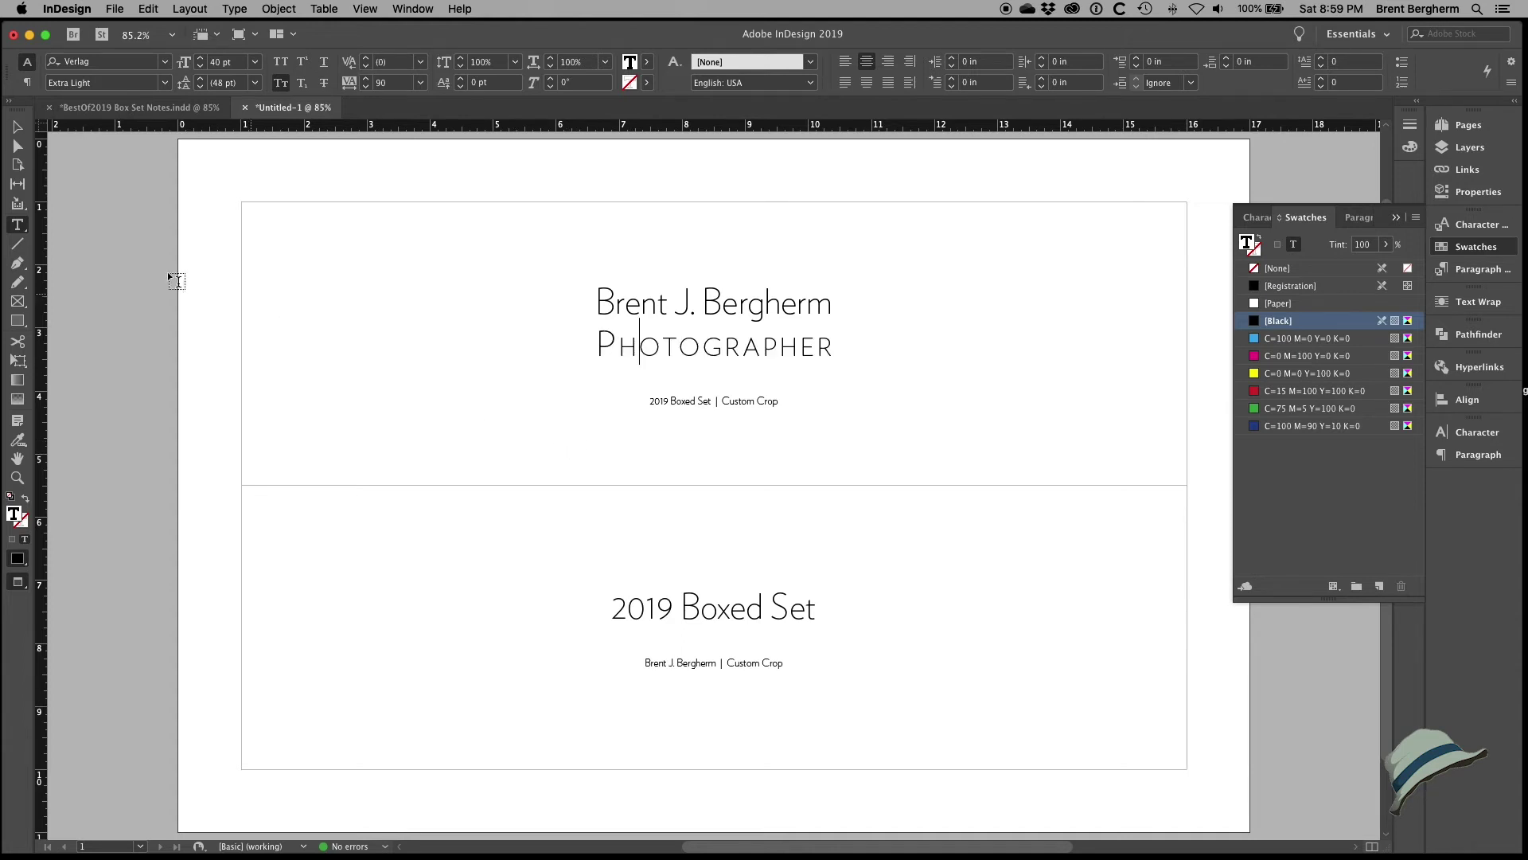
# Step: Draw a rectangle about 15 × 0.72 in across the upper panel over "Photographer" and fill it with Black
pyautogui.click(18, 320)
pyautogui.moveTo(406, 229); pyautogui.dragTo(1022, 460)
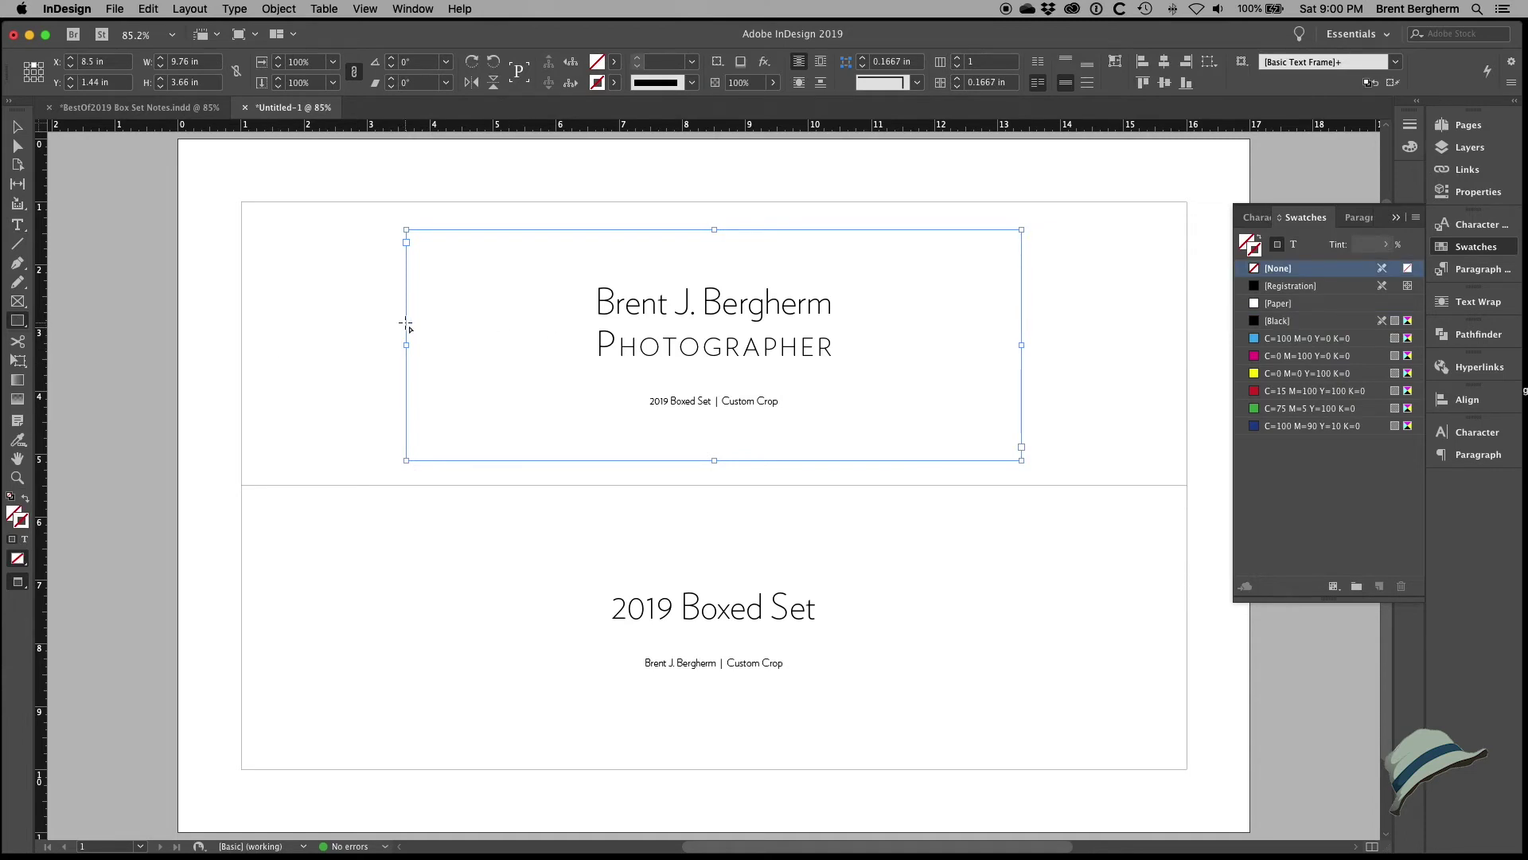
pyautogui.moveTo(242, 324); pyautogui.dragTo(1187, 371)
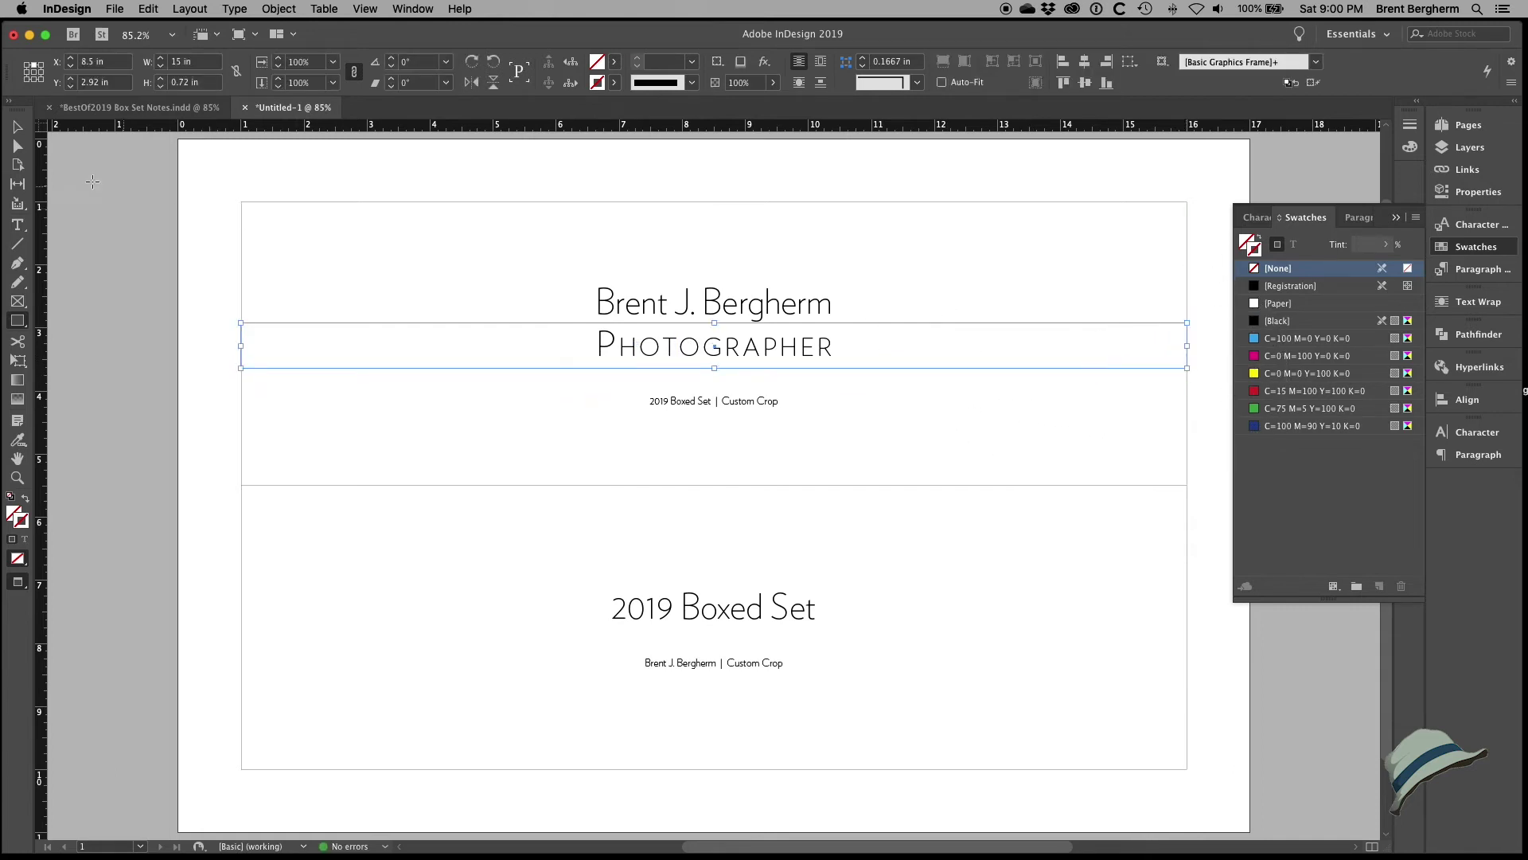
pyautogui.click(17, 127)
pyautogui.click(1259, 323)
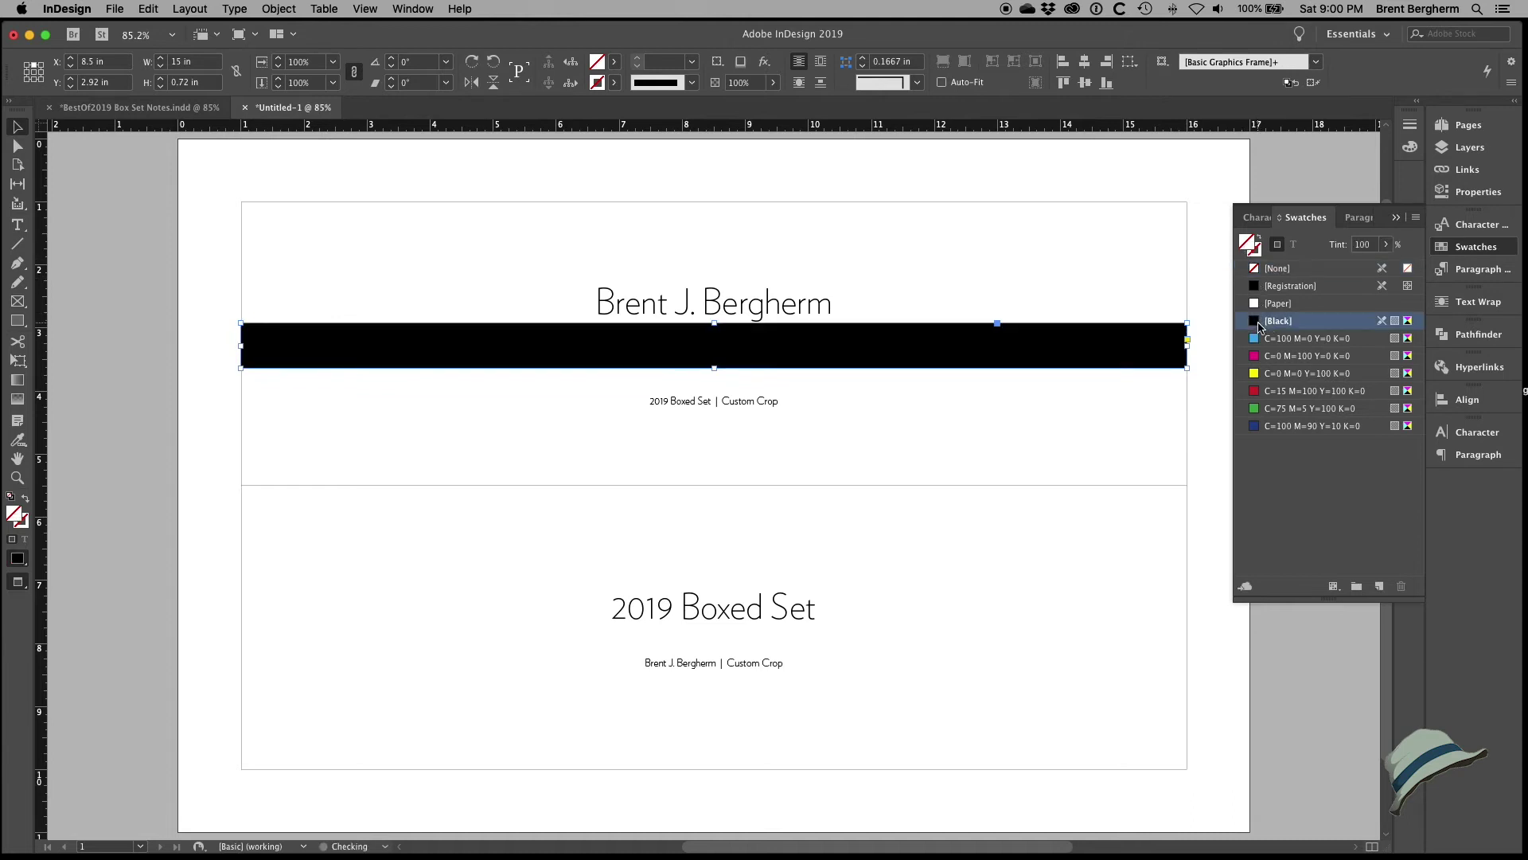
# Step: Colour the word "Photographer" on the black bar with the Paper swatch and deselect everything
pyautogui.click(780, 306)
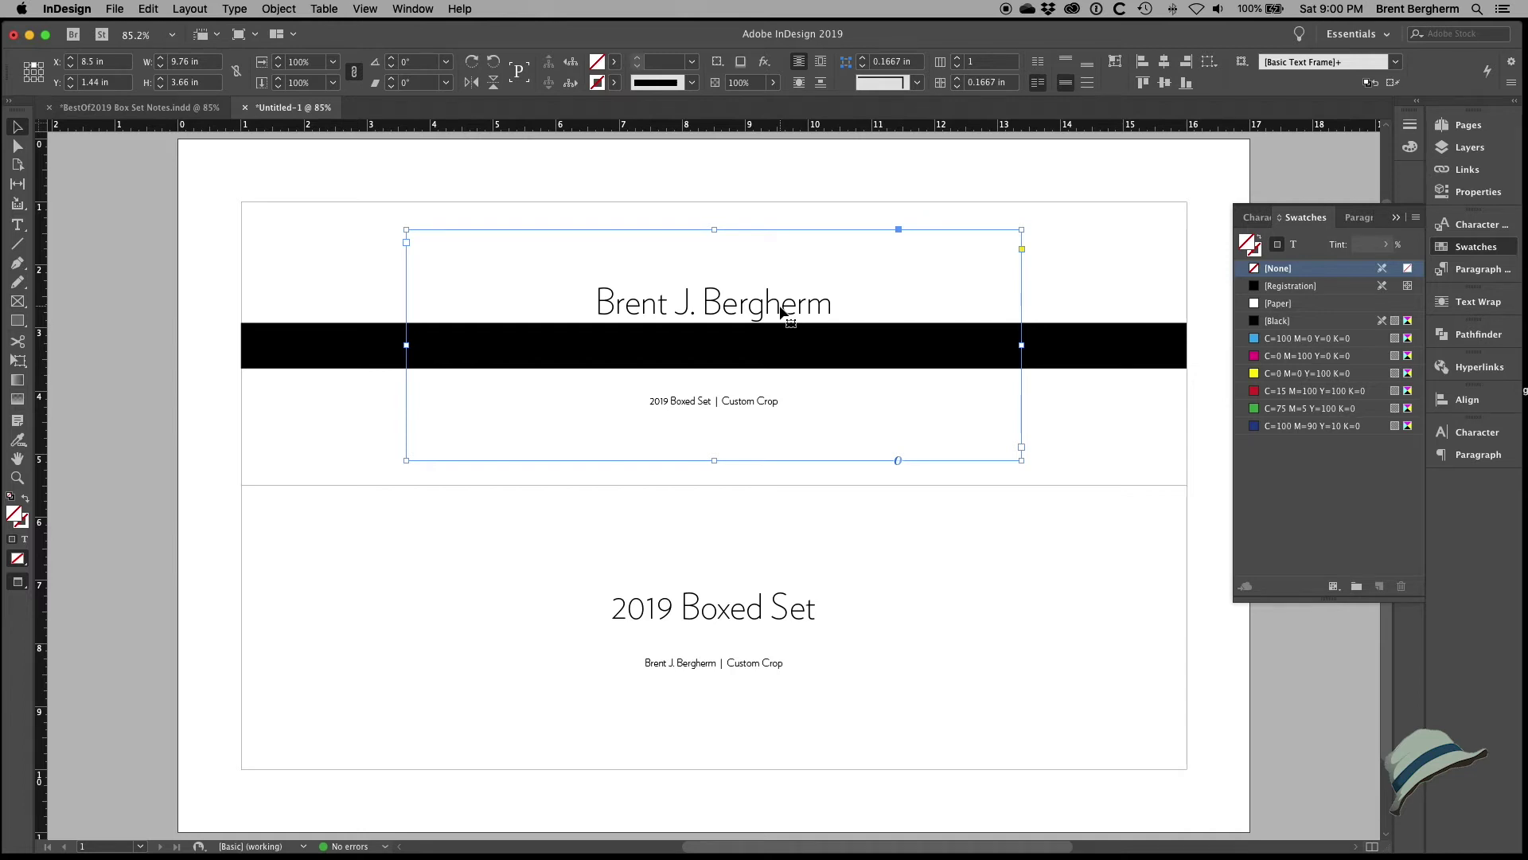
pyautogui.click(866, 203)
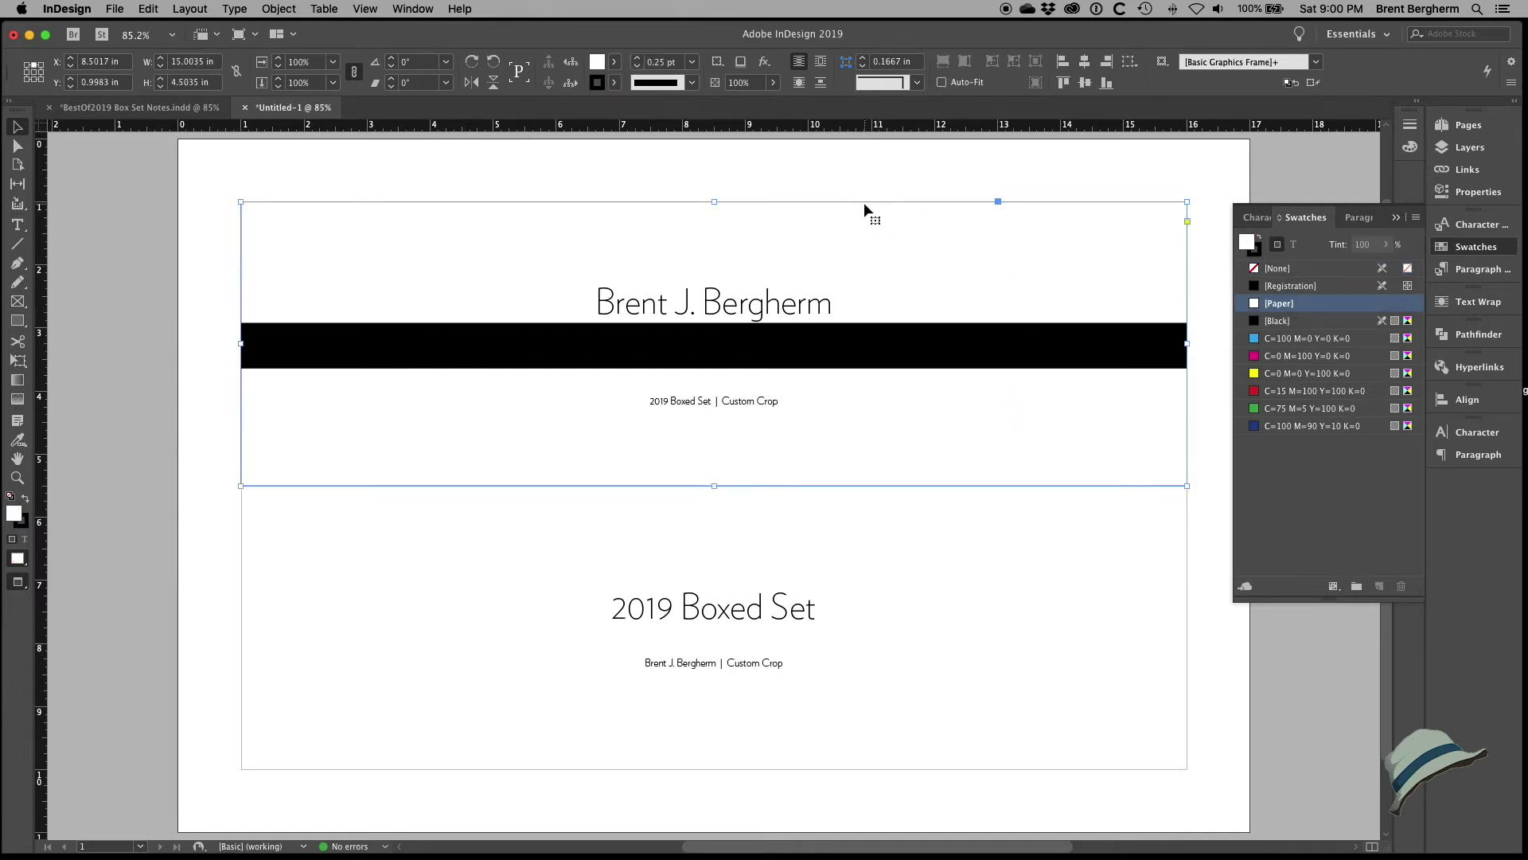
pyautogui.click(763, 306)
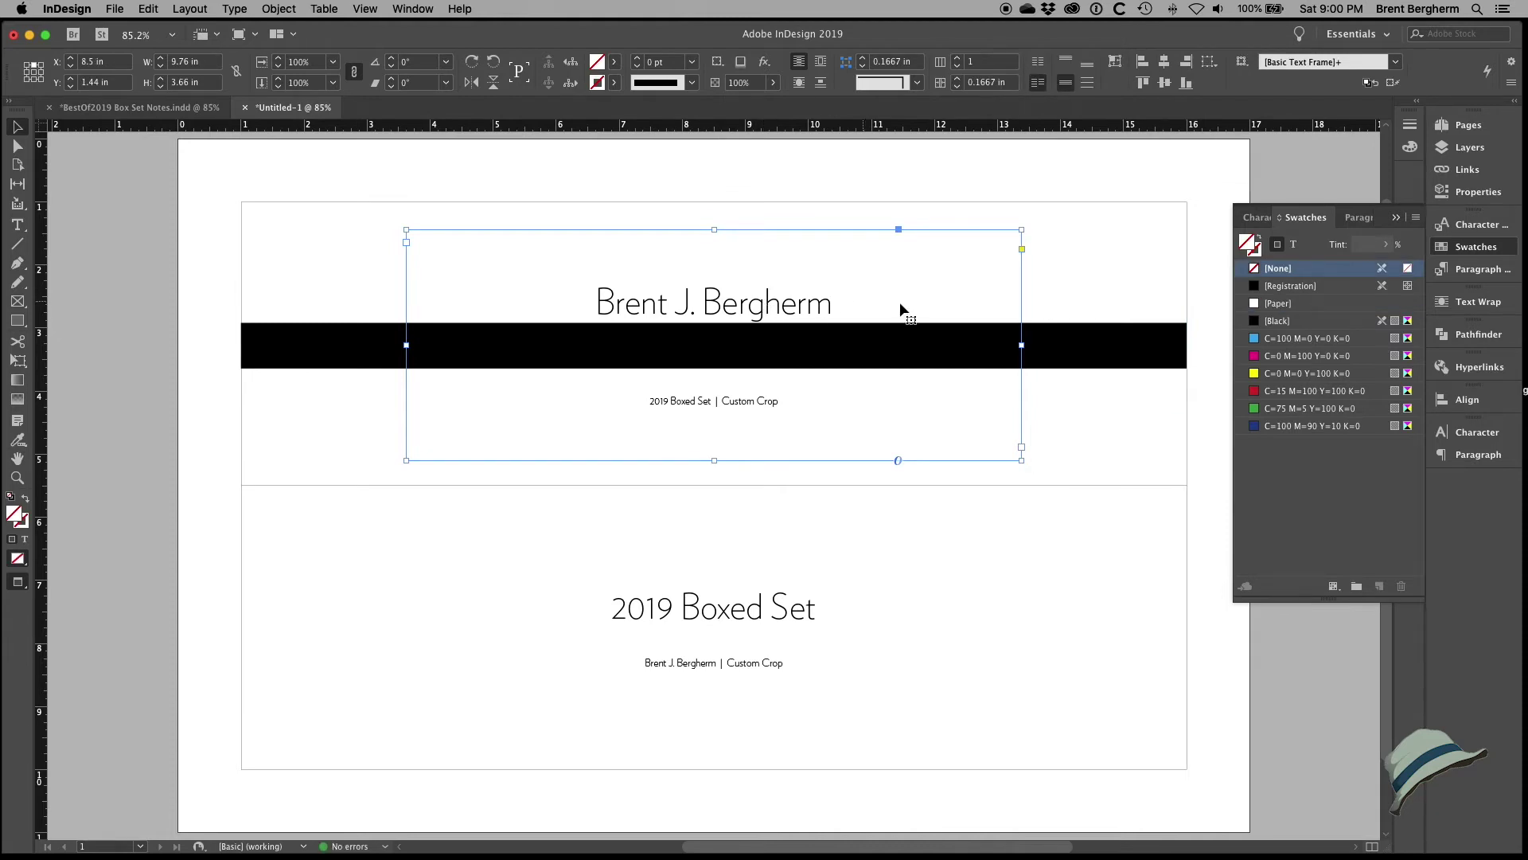
pyautogui.doubleClick(810, 324)
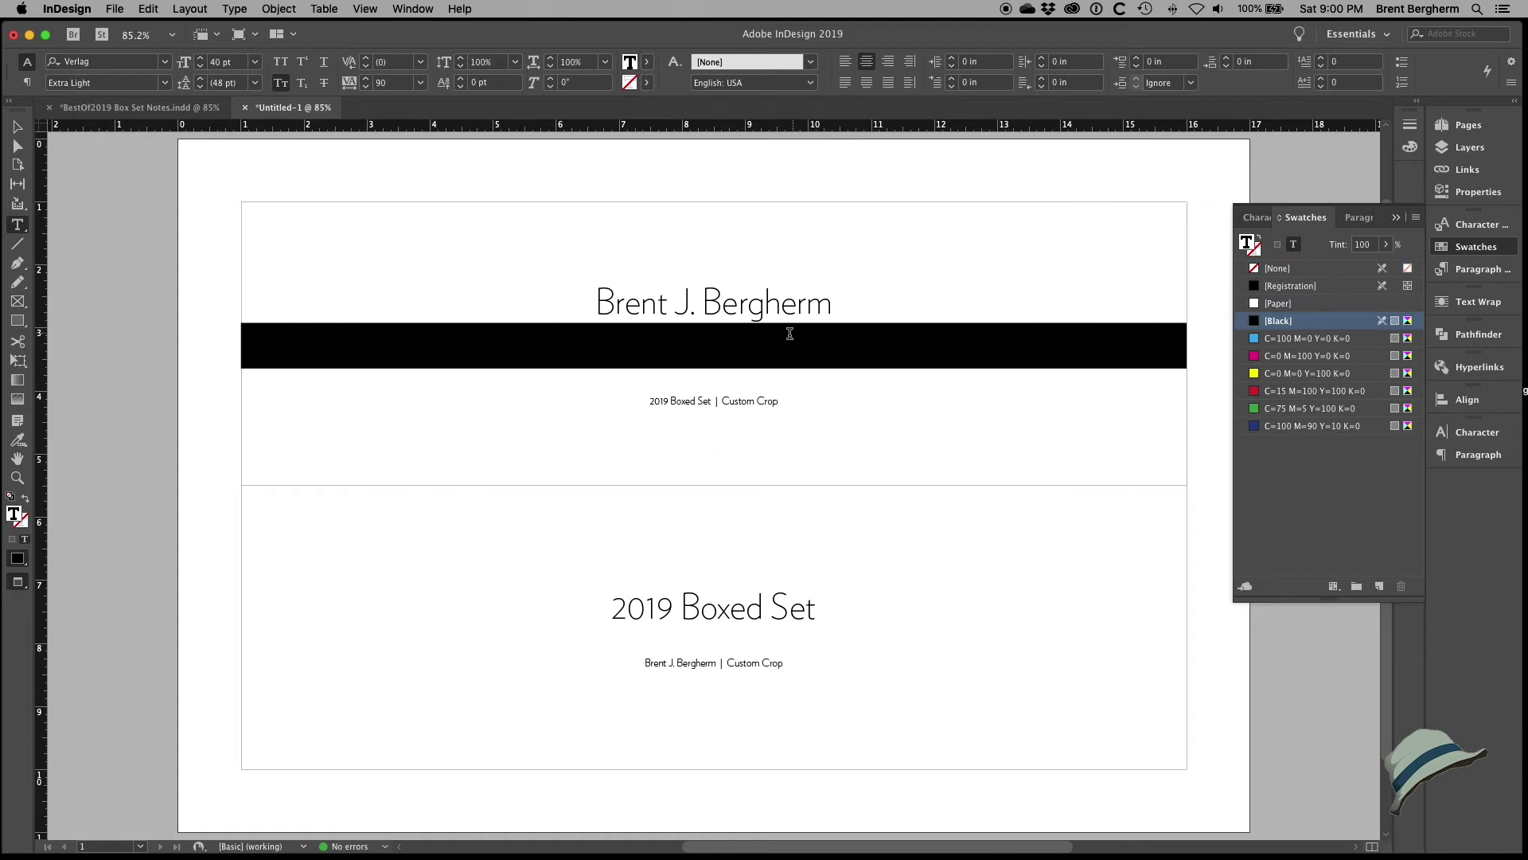
pyautogui.tripleClick(785, 337)
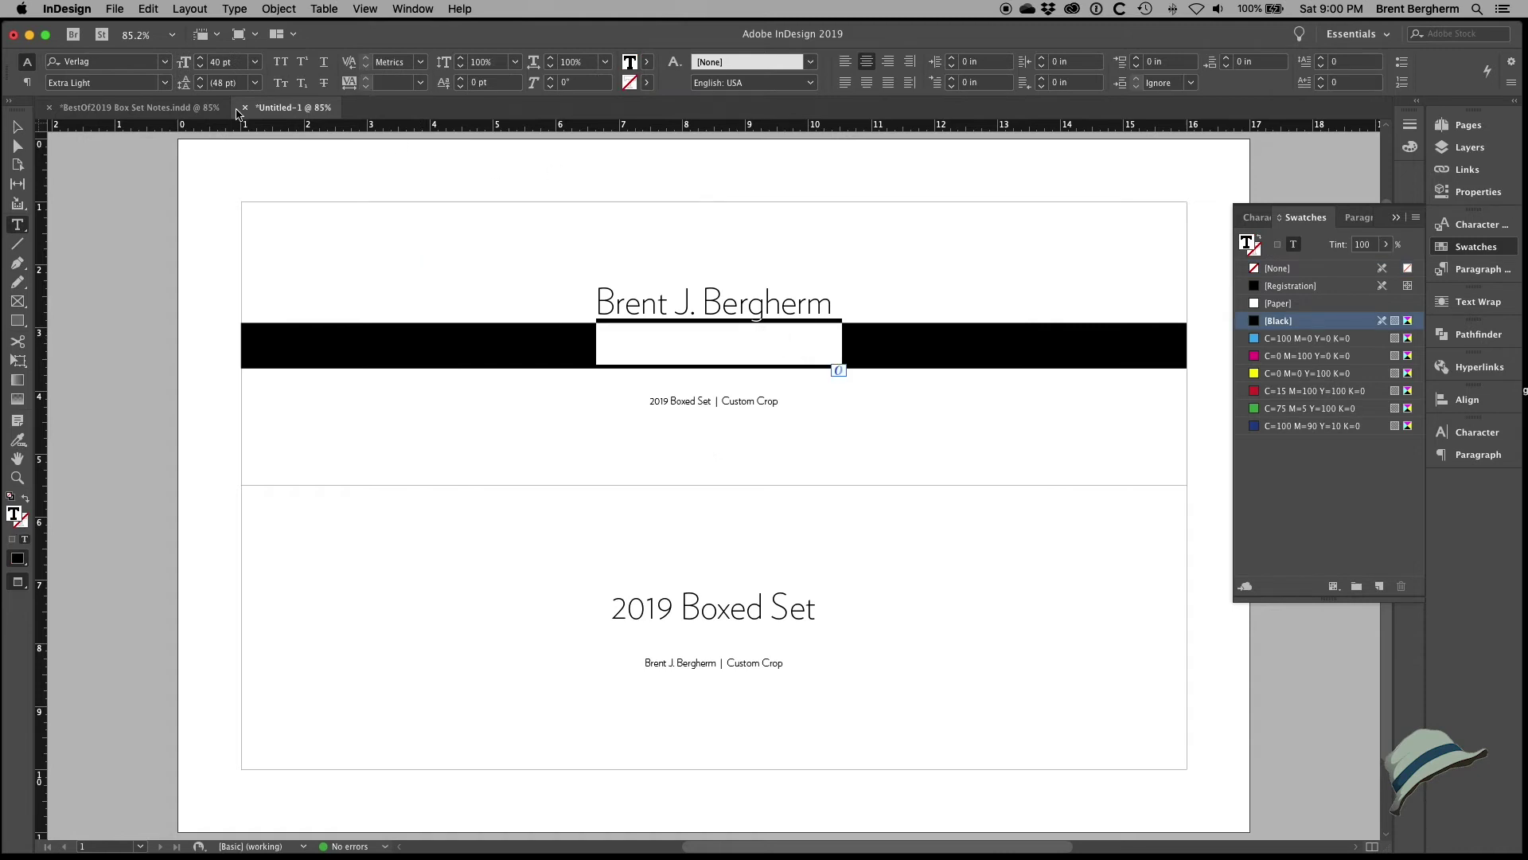
pyautogui.click(647, 62)
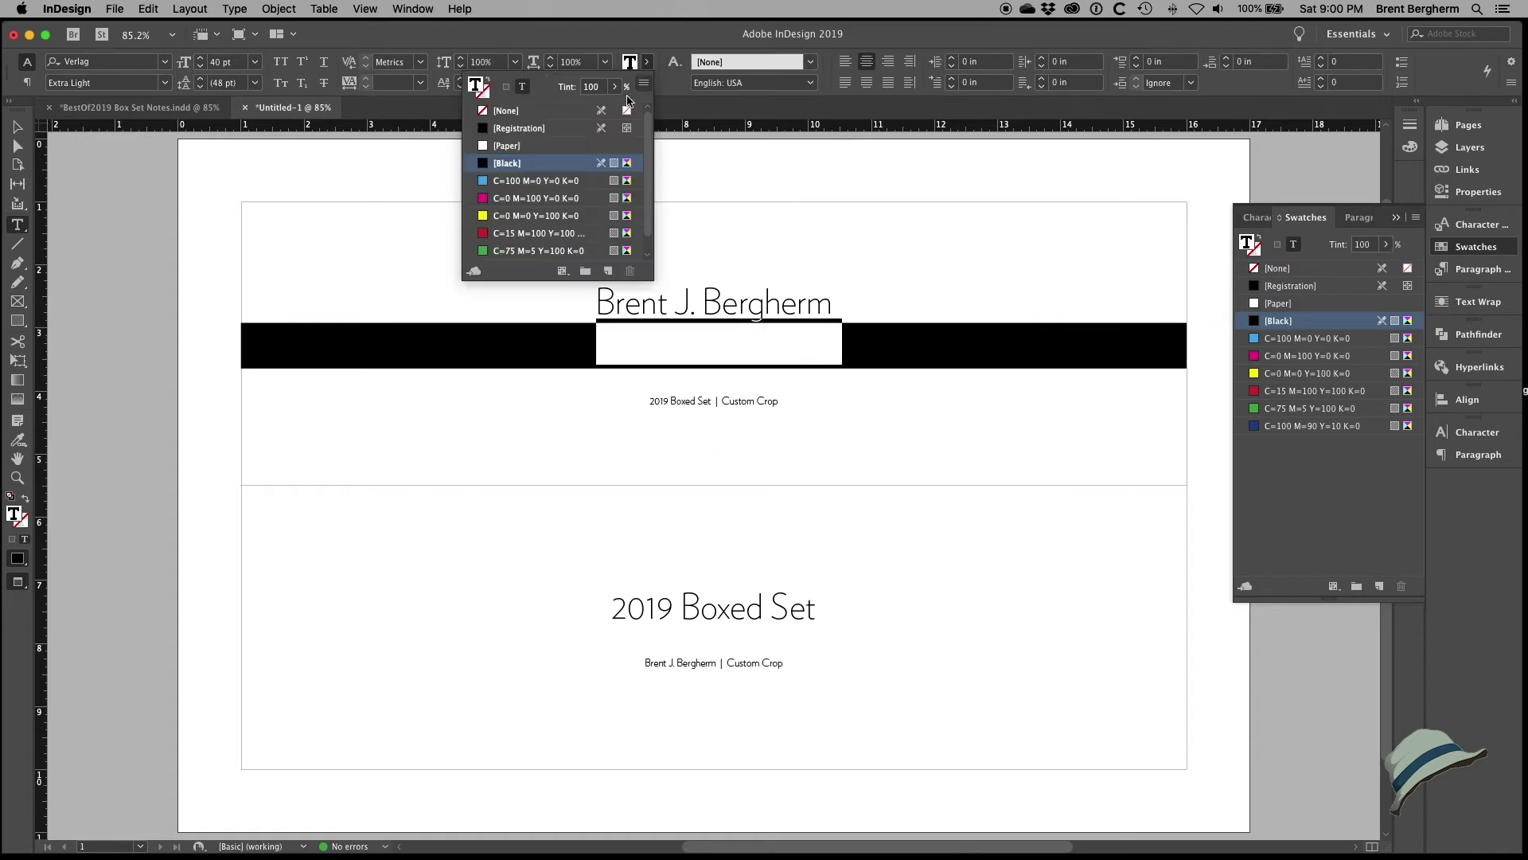
pyautogui.click(509, 147)
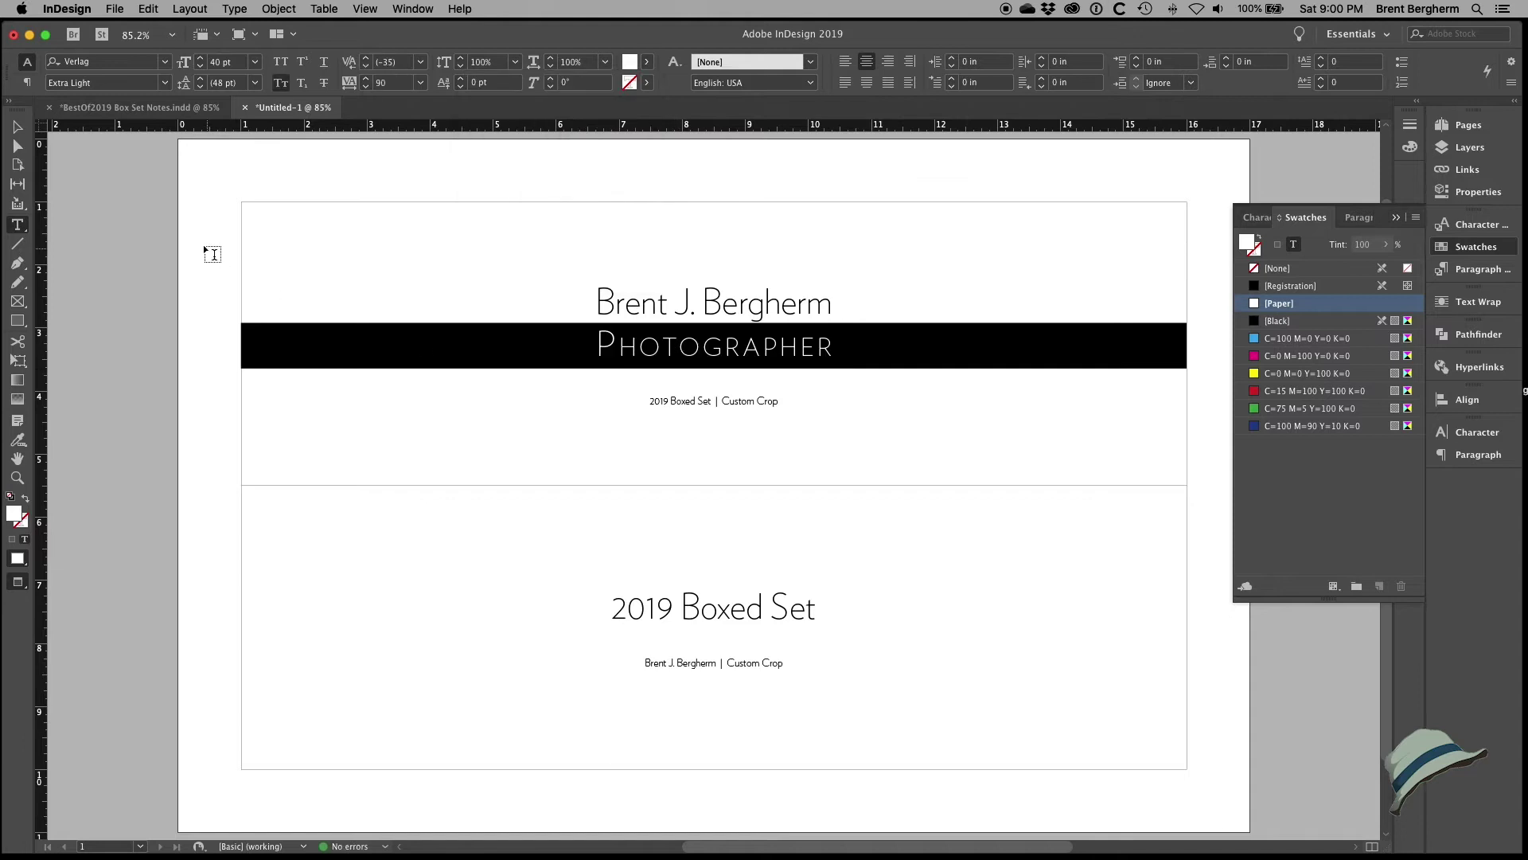
pyautogui.click(17, 126)
pyautogui.click(204, 237)
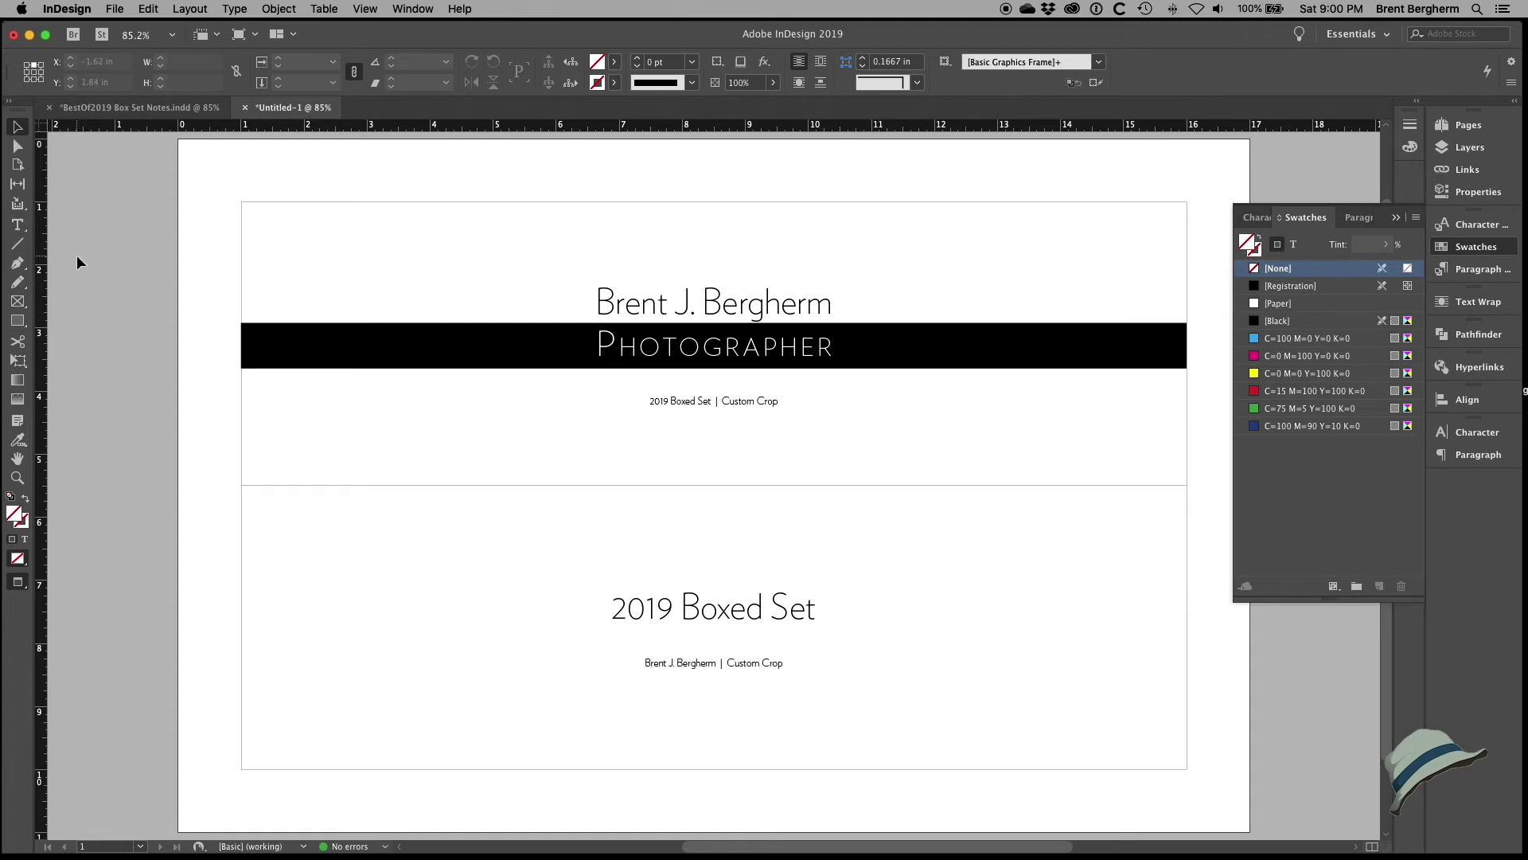
# Step: Place the hat image at about 1.06 in square over the first letters of the photographer's name in the upper panel
pyautogui.press('super+Tab')
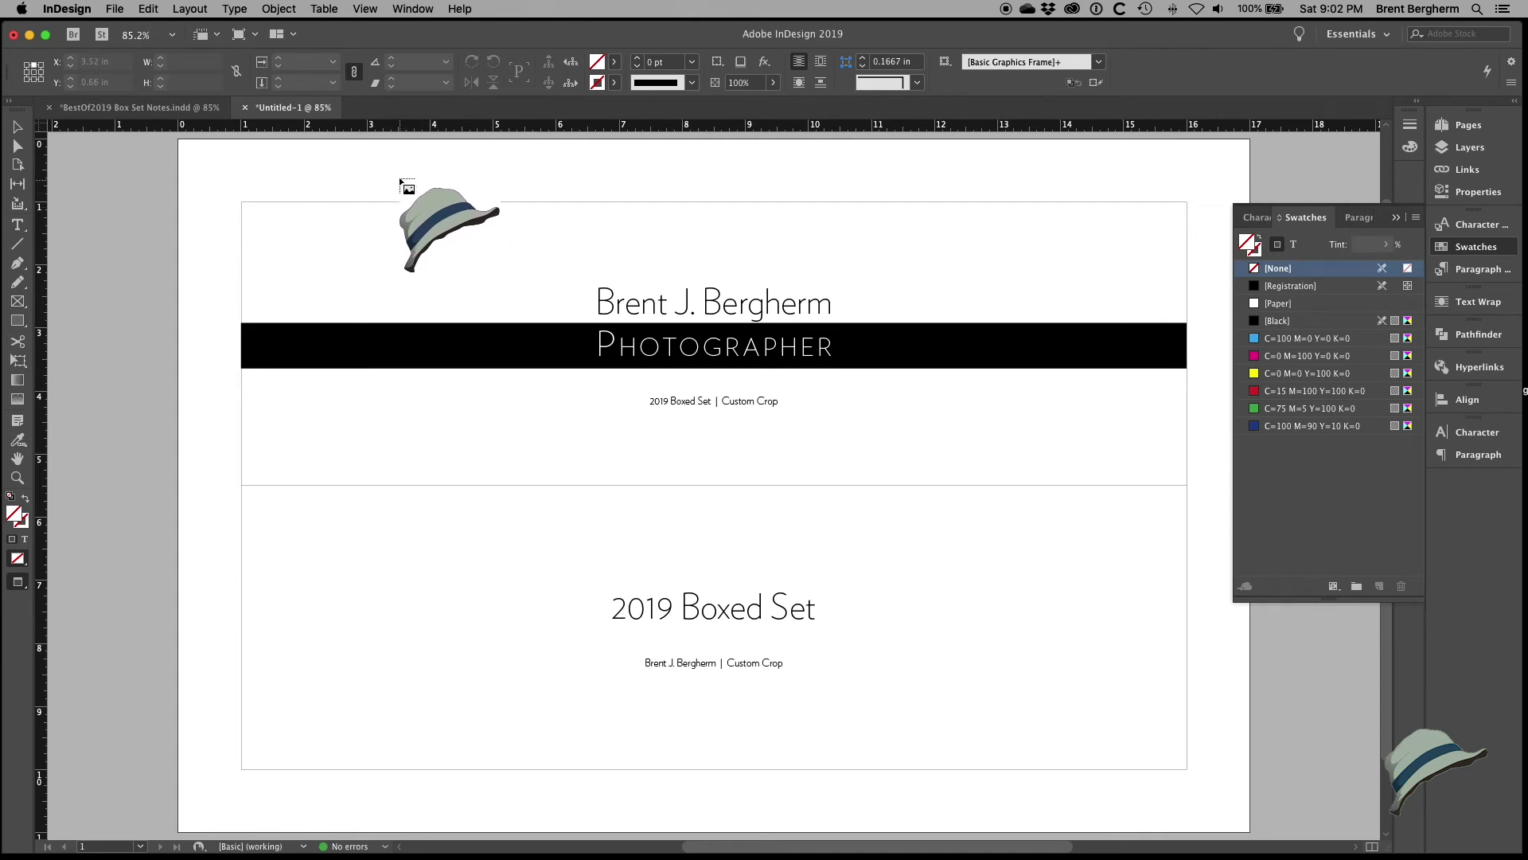
pyautogui.moveTo(400, 173); pyautogui.dragTo(475, 273)
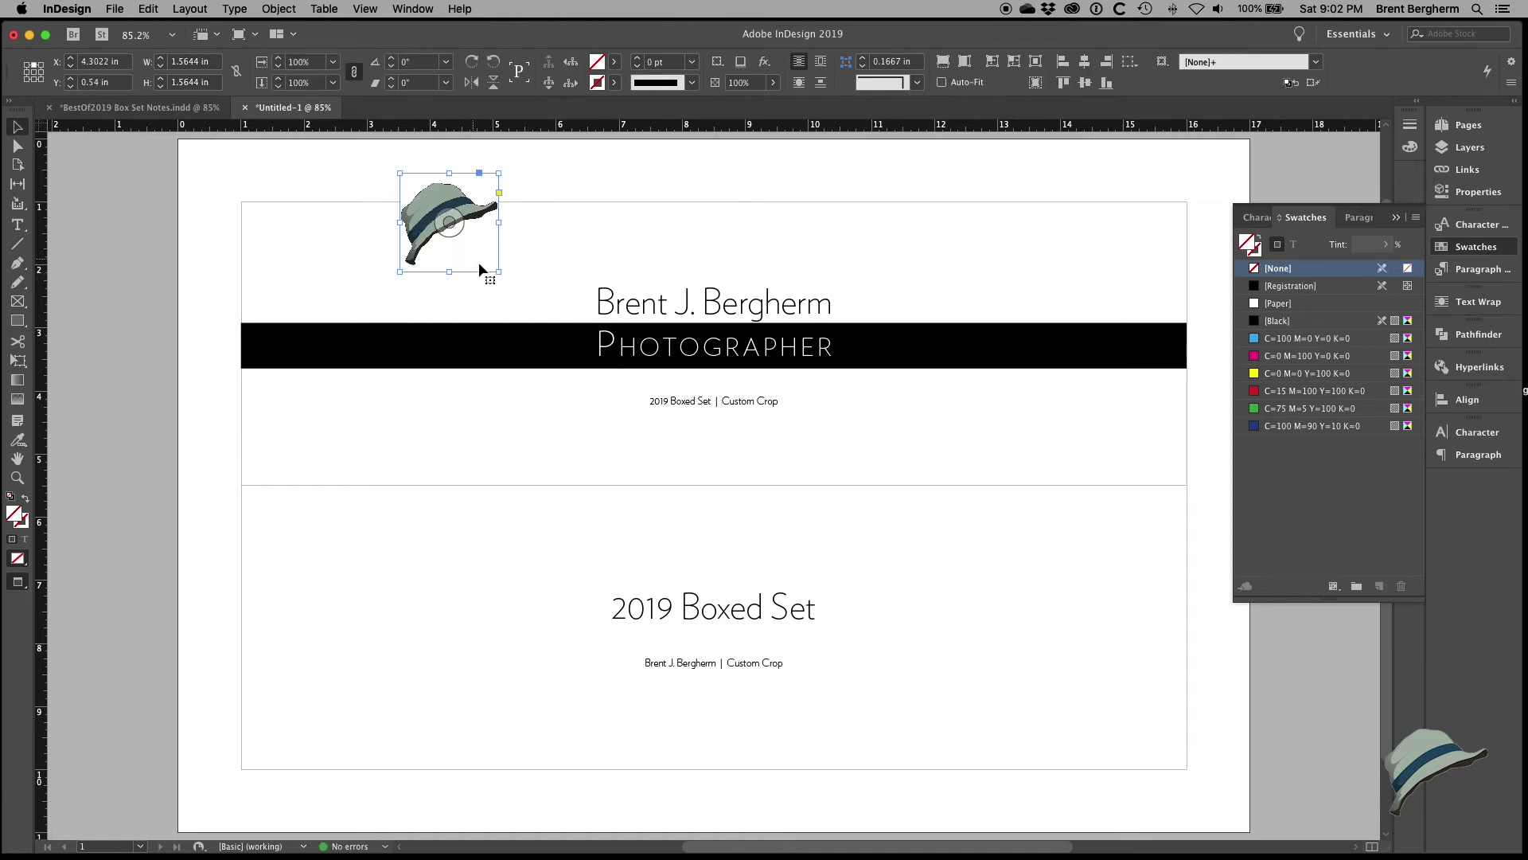
pyautogui.moveTo(499, 272); pyautogui.dragTo(468, 237)
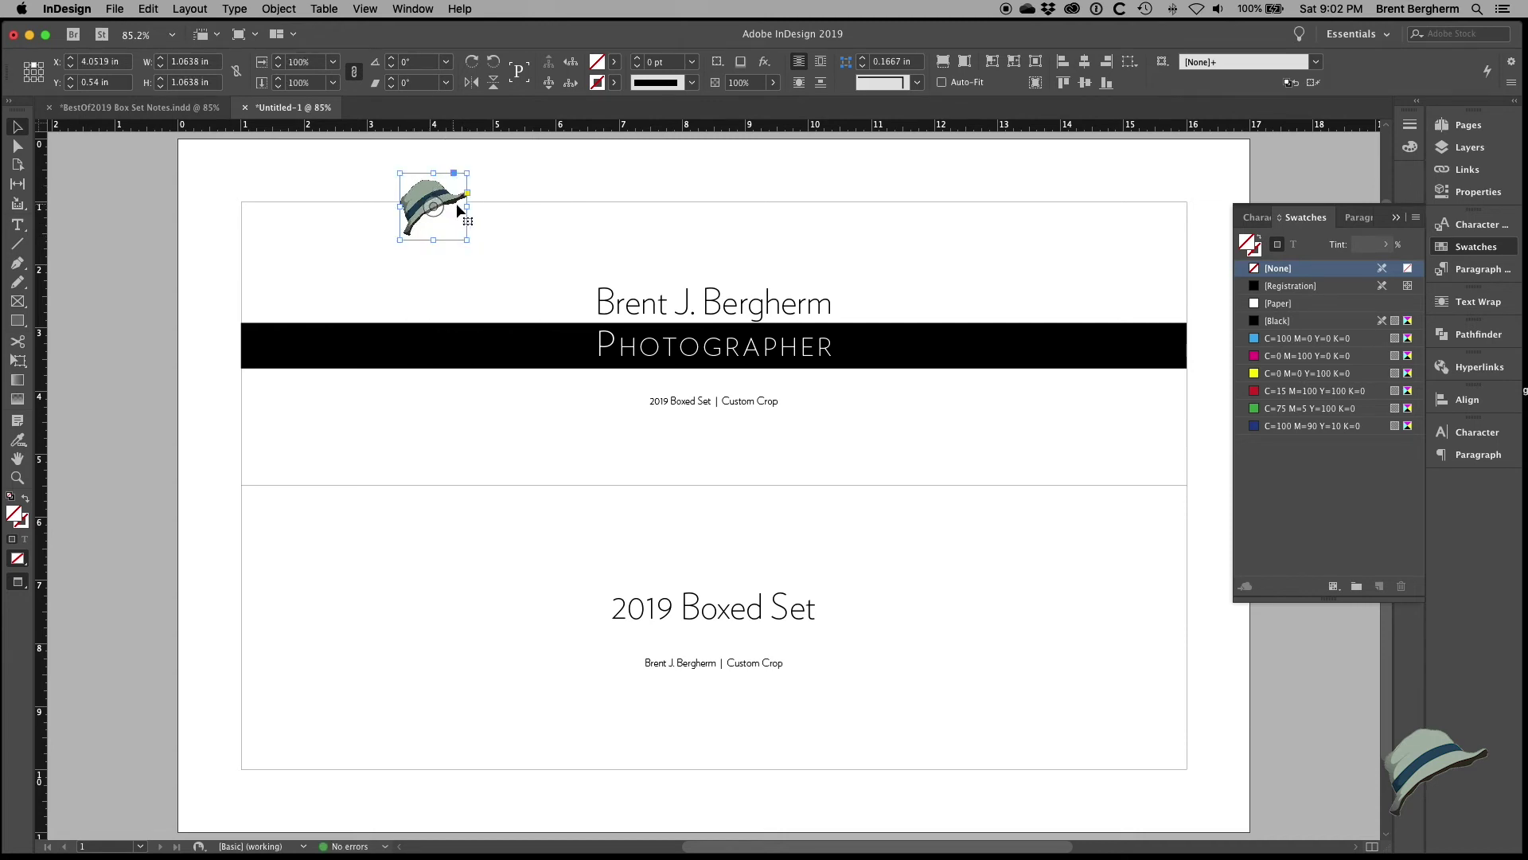
pyautogui.moveTo(434, 199); pyautogui.dragTo(593, 269)
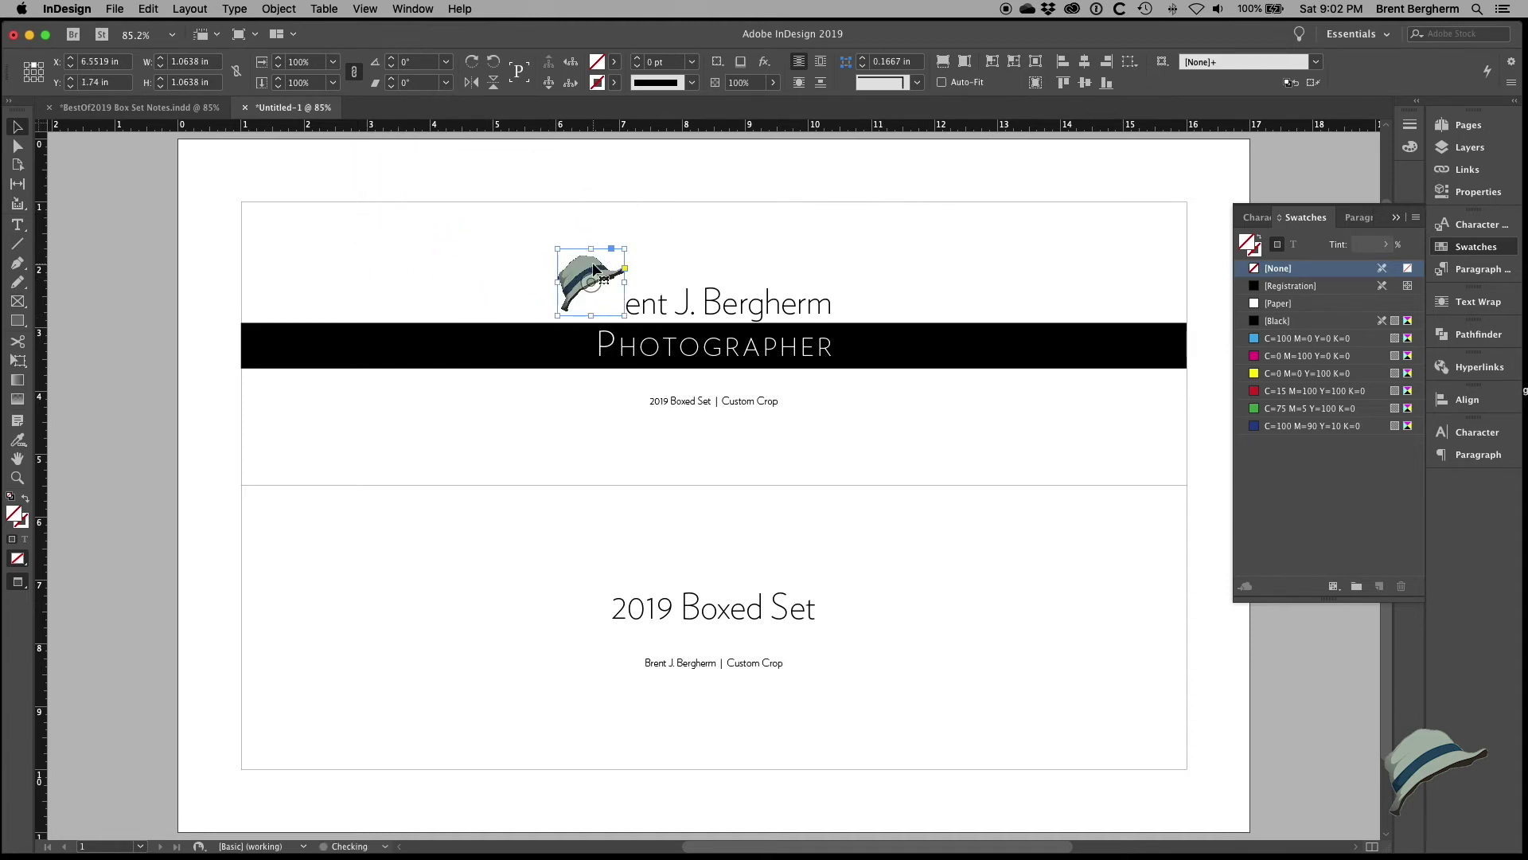
# Step: Bring the upper text frame in front of the hat image and nudge the hat up to Y 1.6706 in
pyautogui.click(682, 306)
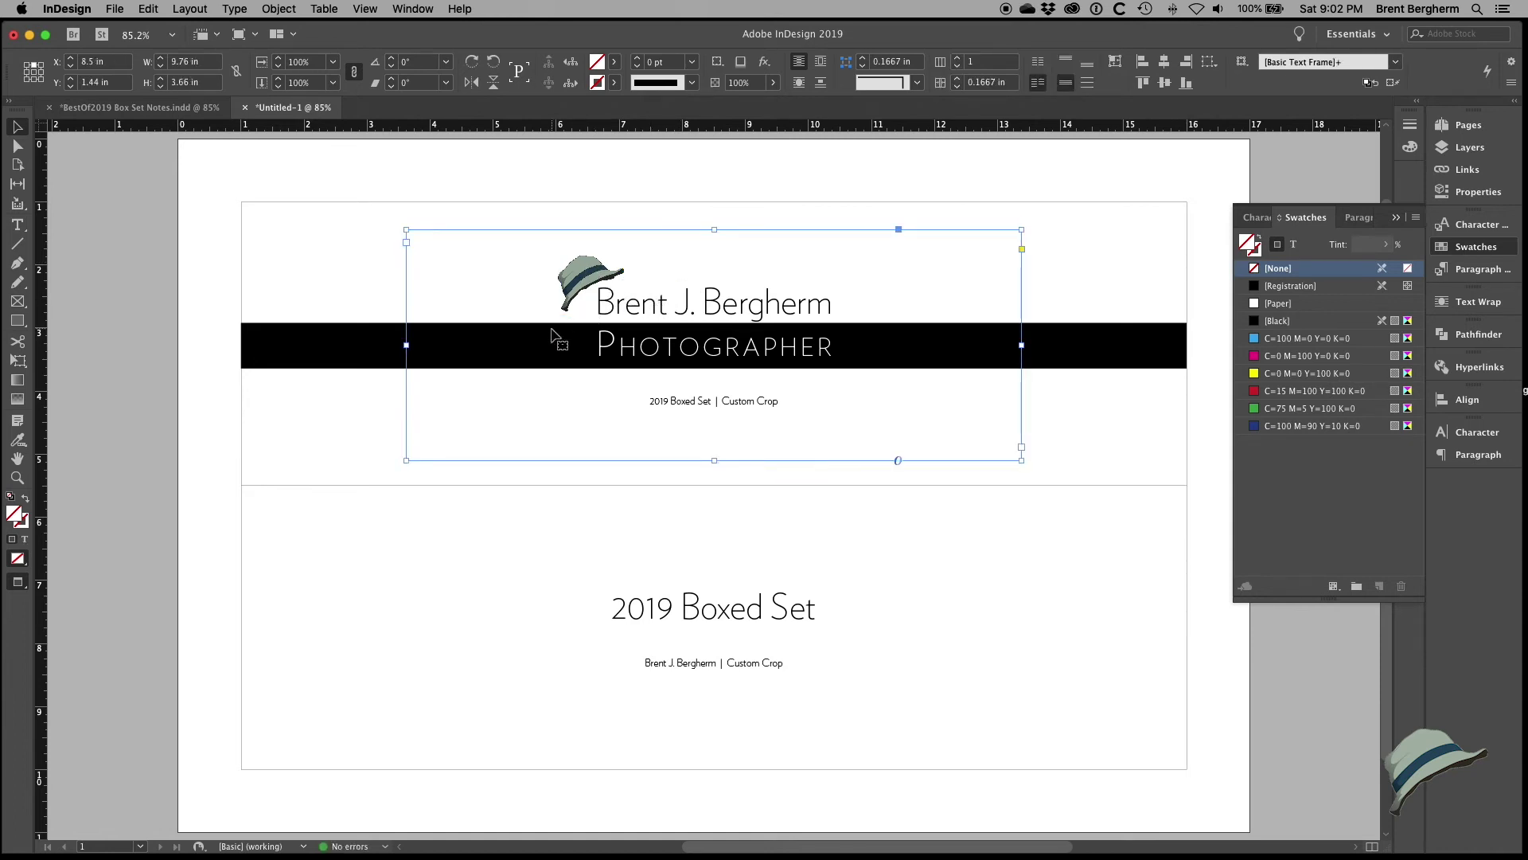
pyautogui.click(575, 291)
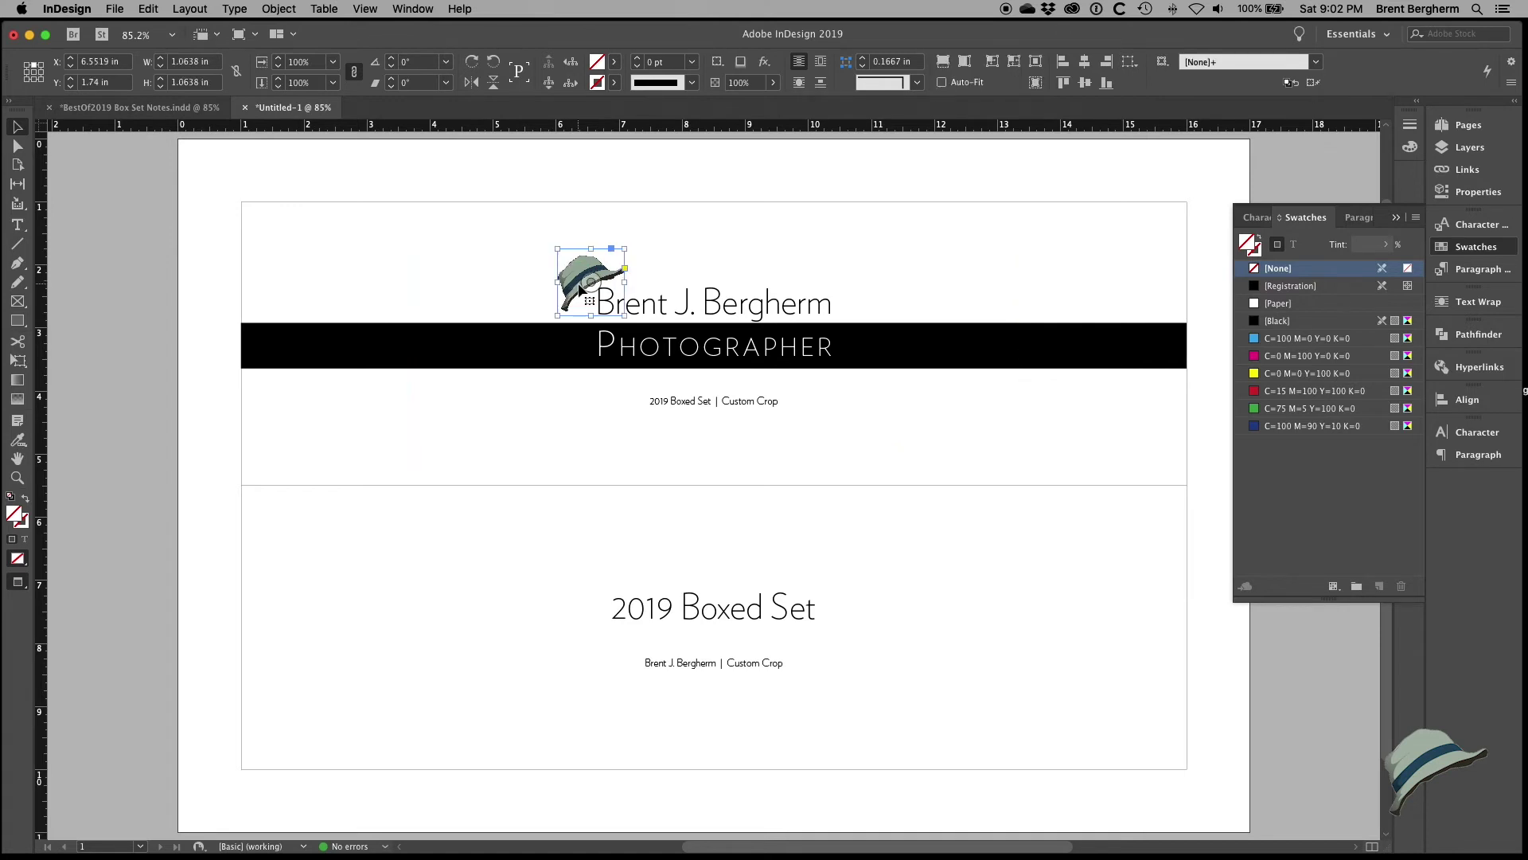
pyautogui.press('Up')
pyautogui.press('Up')
pyautogui.press('Up')
pyautogui.press('Up')
pyautogui.press('Up')
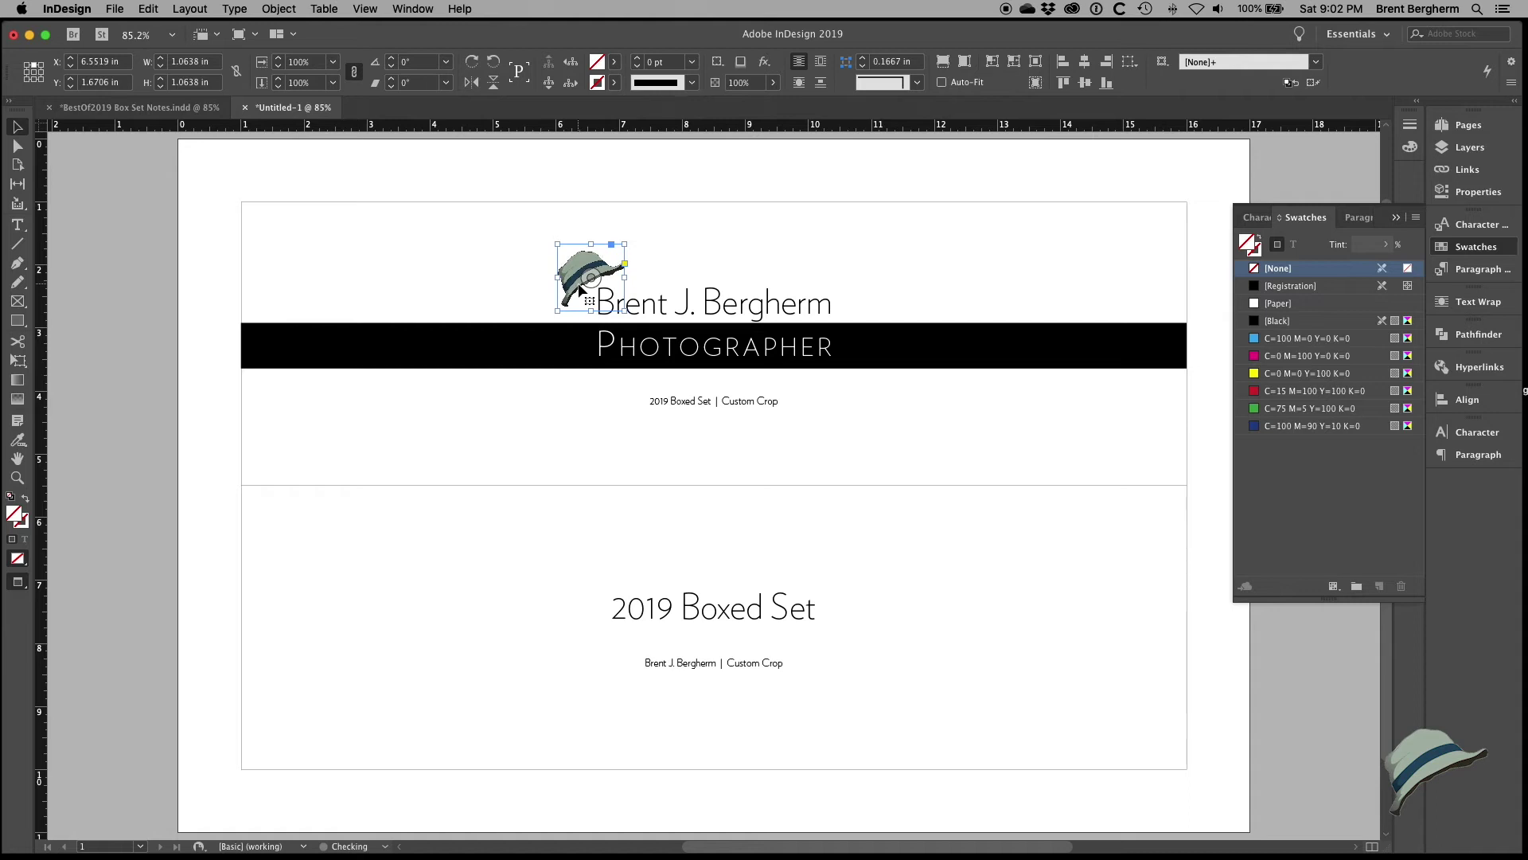
# Step: Fill the bar behind "Photographer" with a new RGB swatch, hex 224158, and nudge the bar up to Y 2.9061 in
pyautogui.click(322, 345)
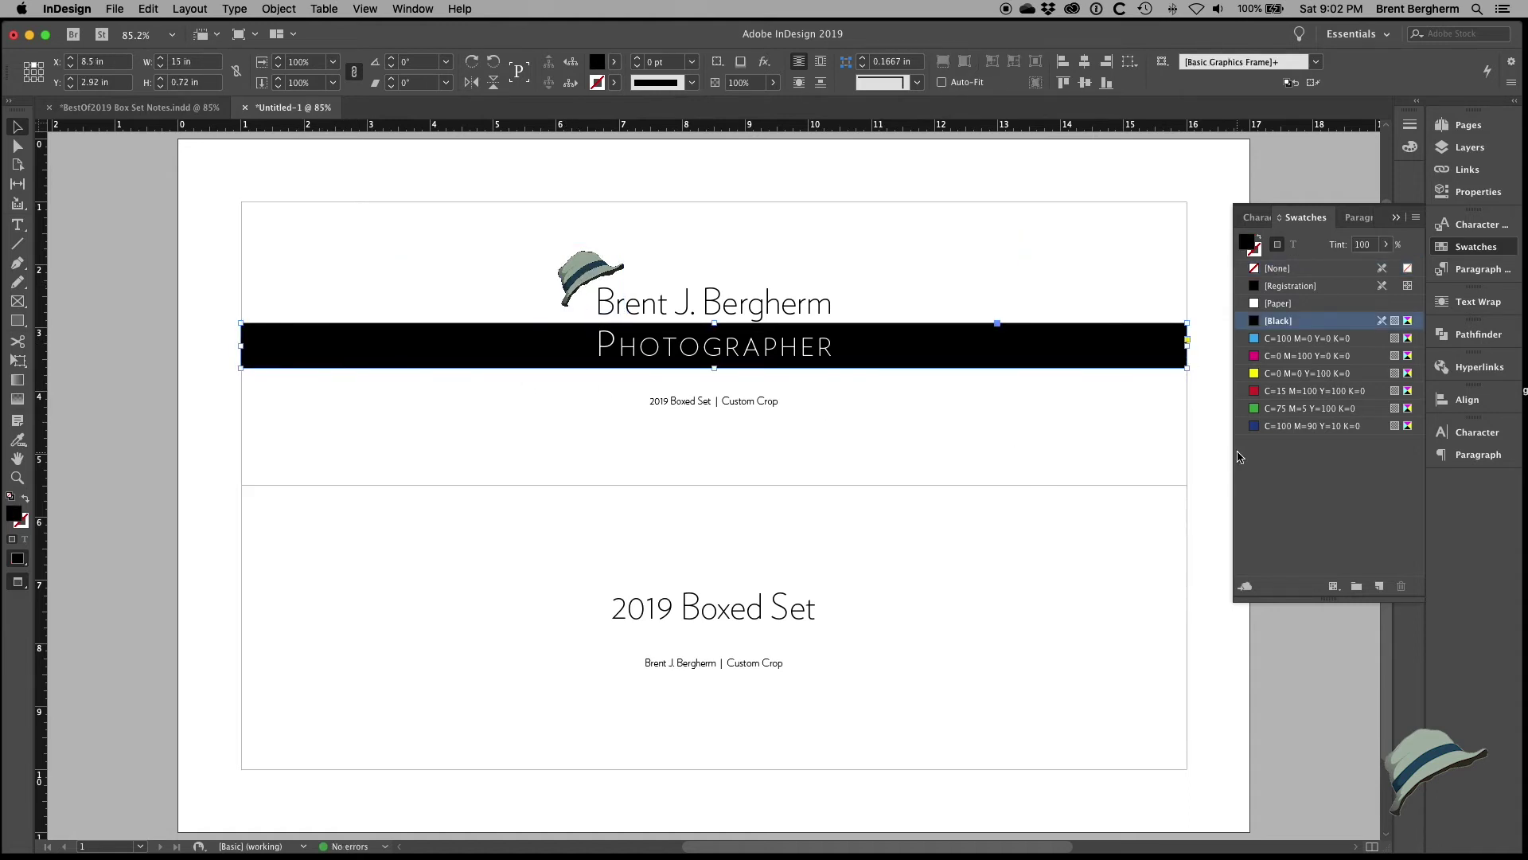
pyautogui.click(1415, 219)
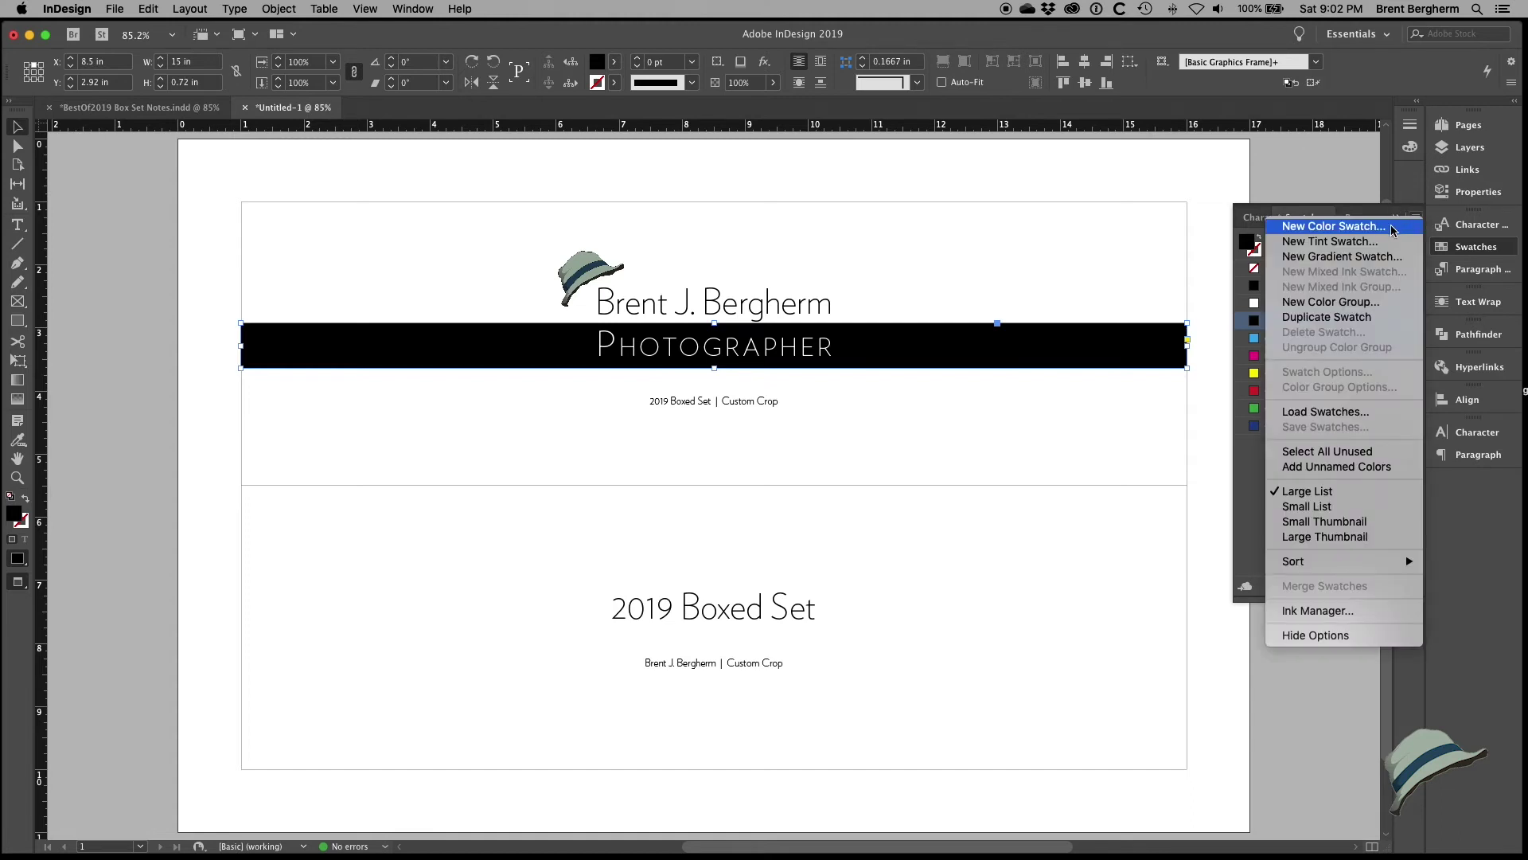
pyautogui.click(1345, 226)
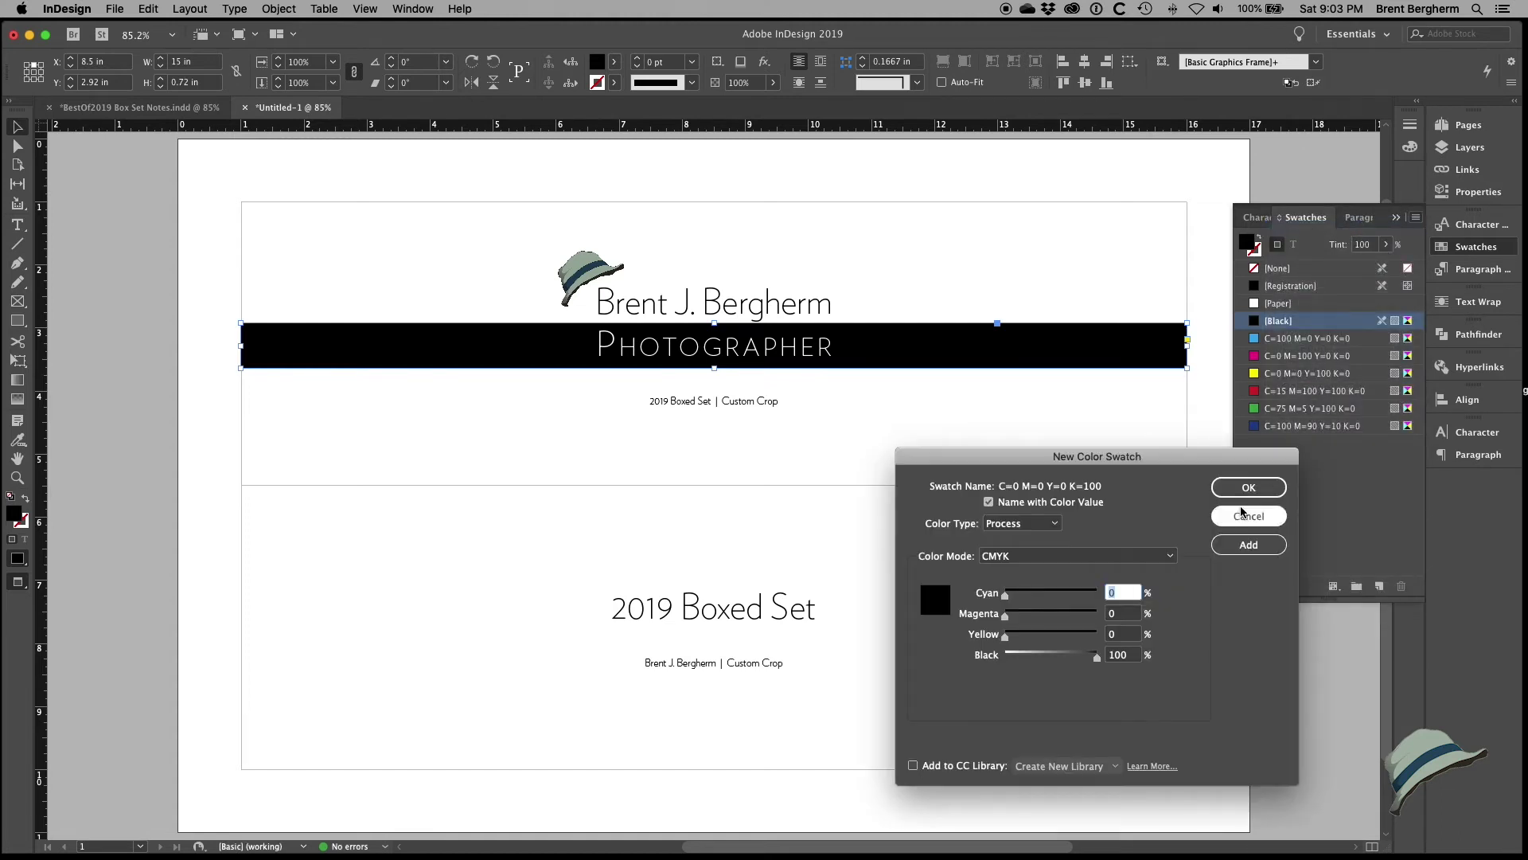
pyautogui.click(1012, 557)
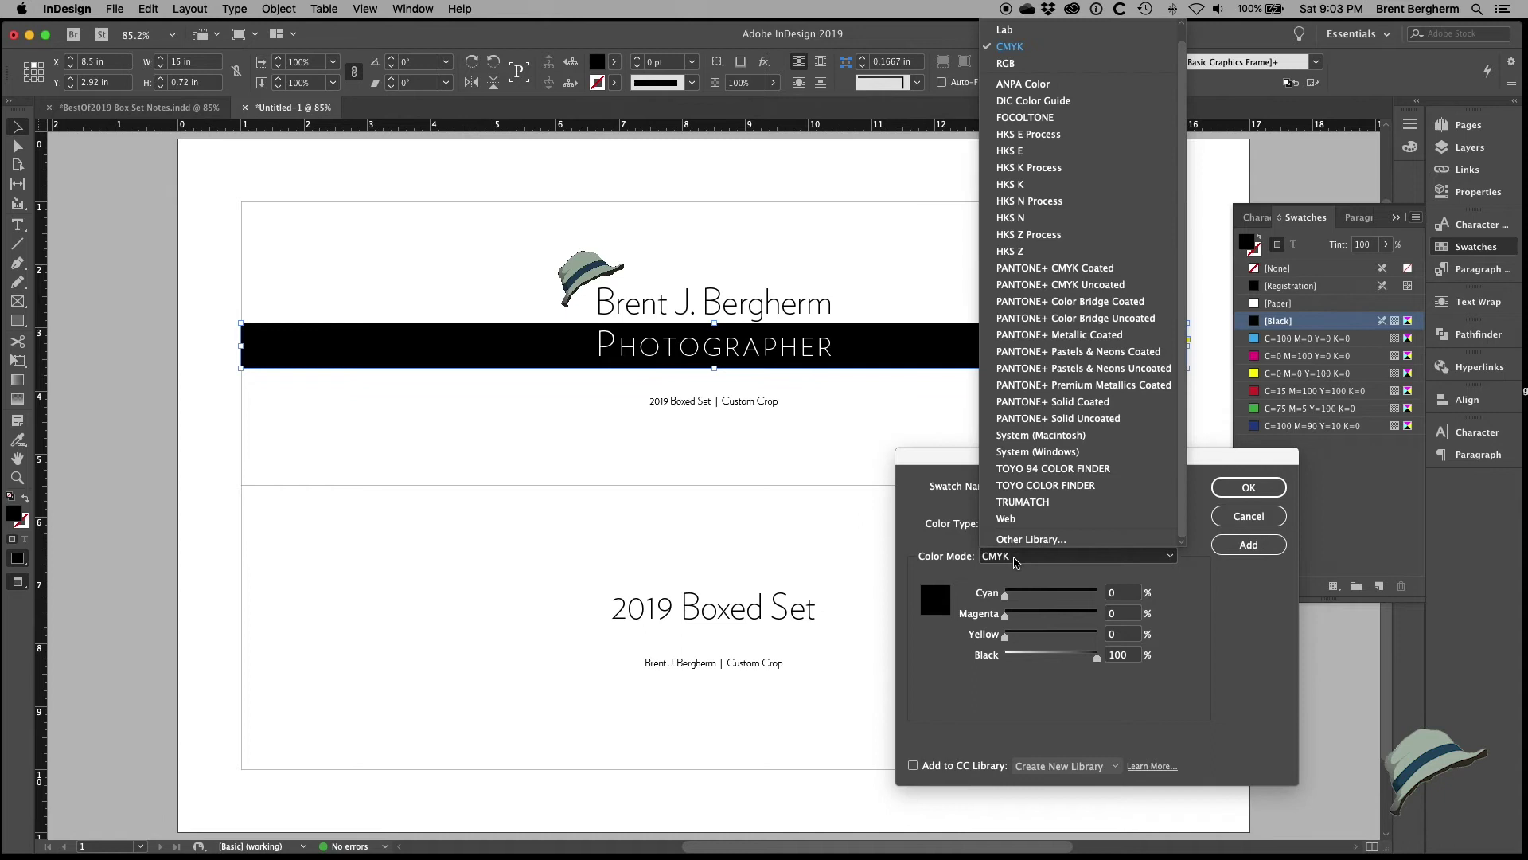
pyautogui.click(1016, 65)
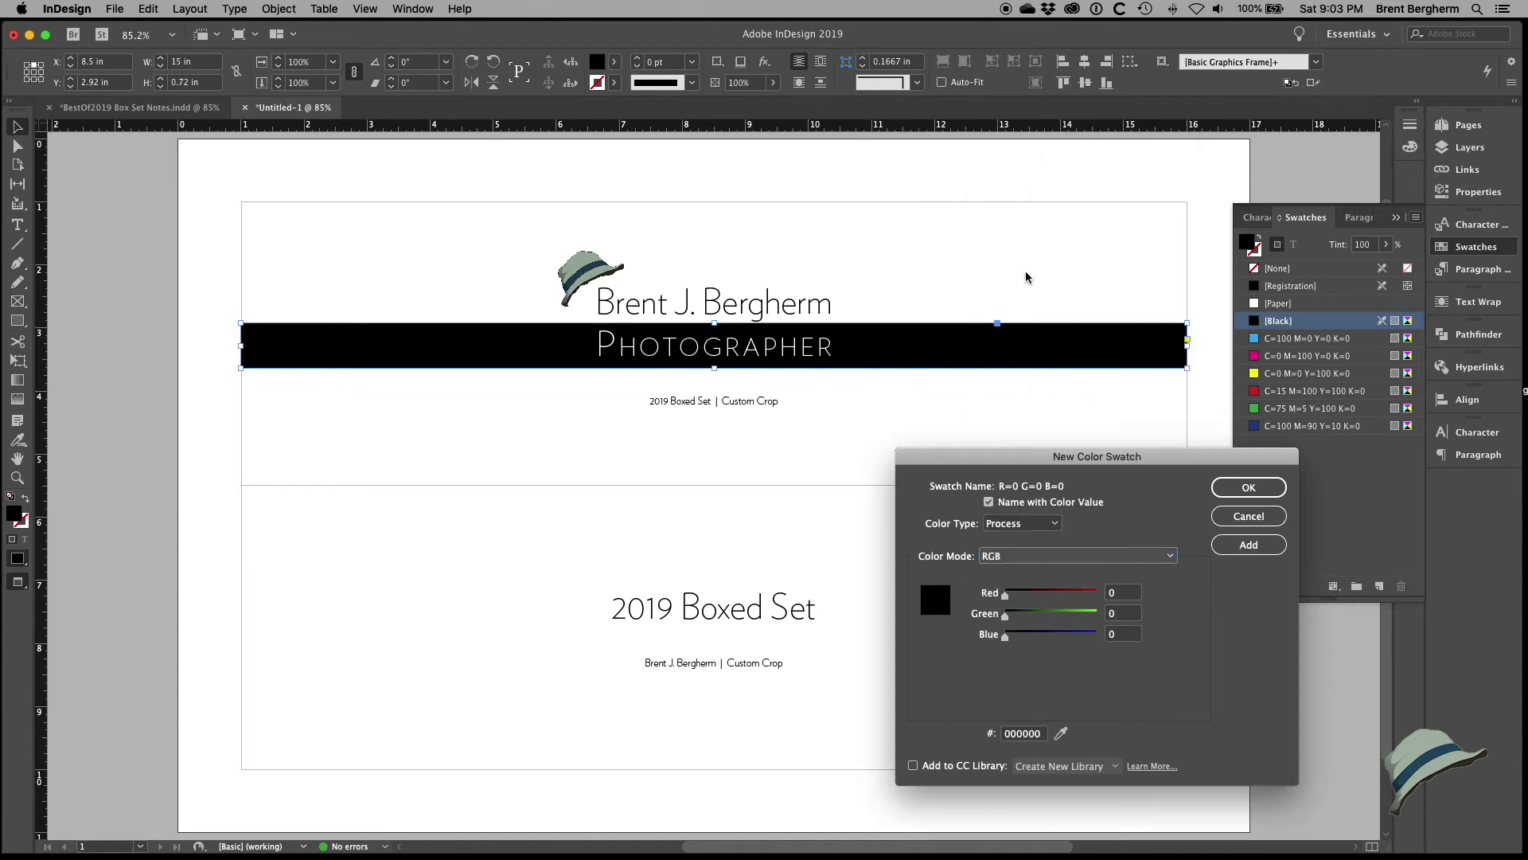
pyautogui.click(1008, 733)
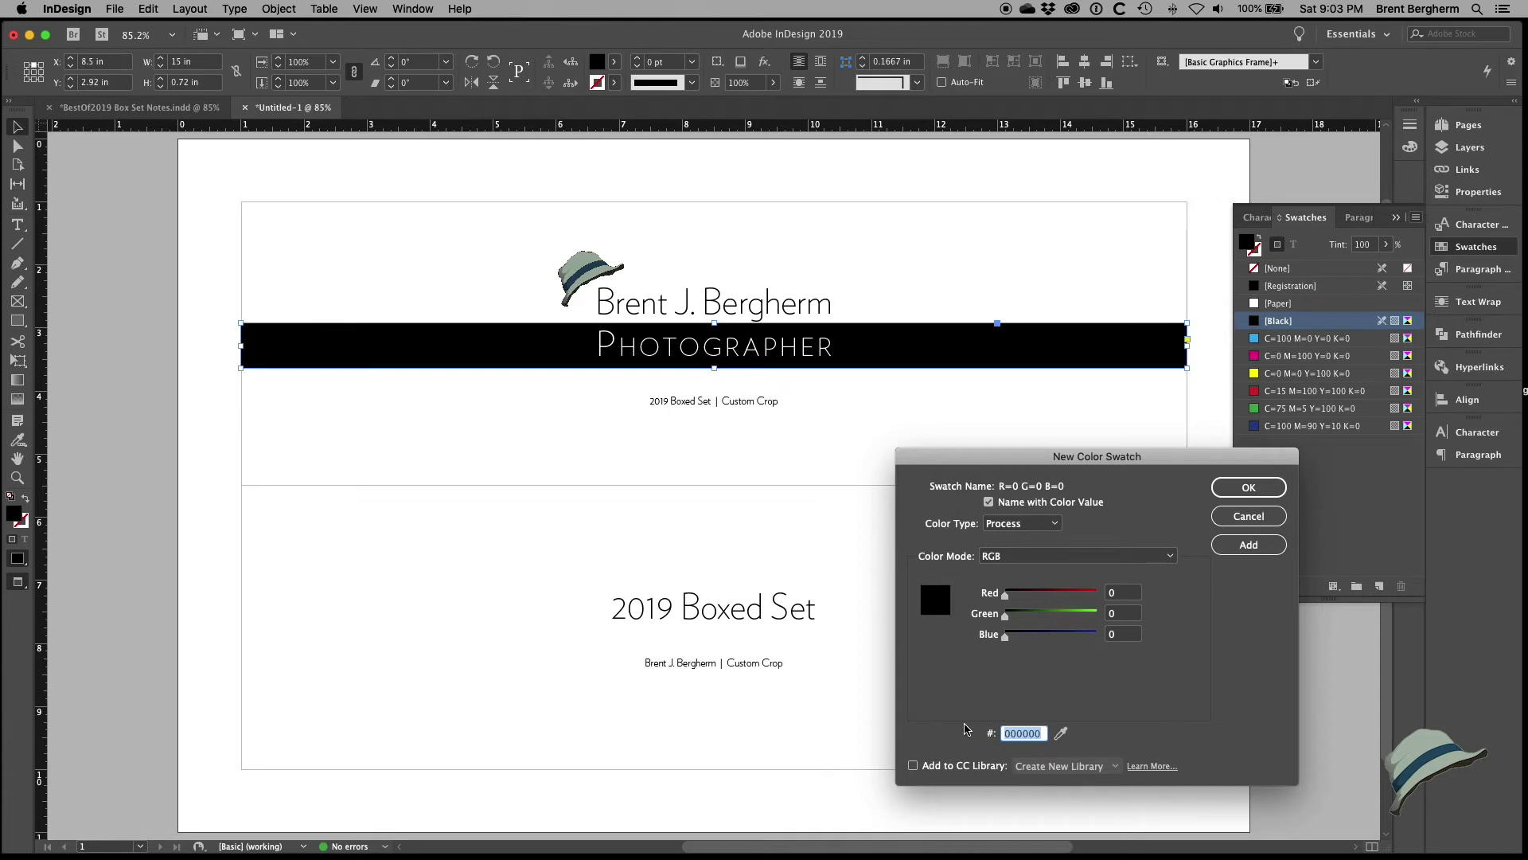
pyautogui.write('224158')
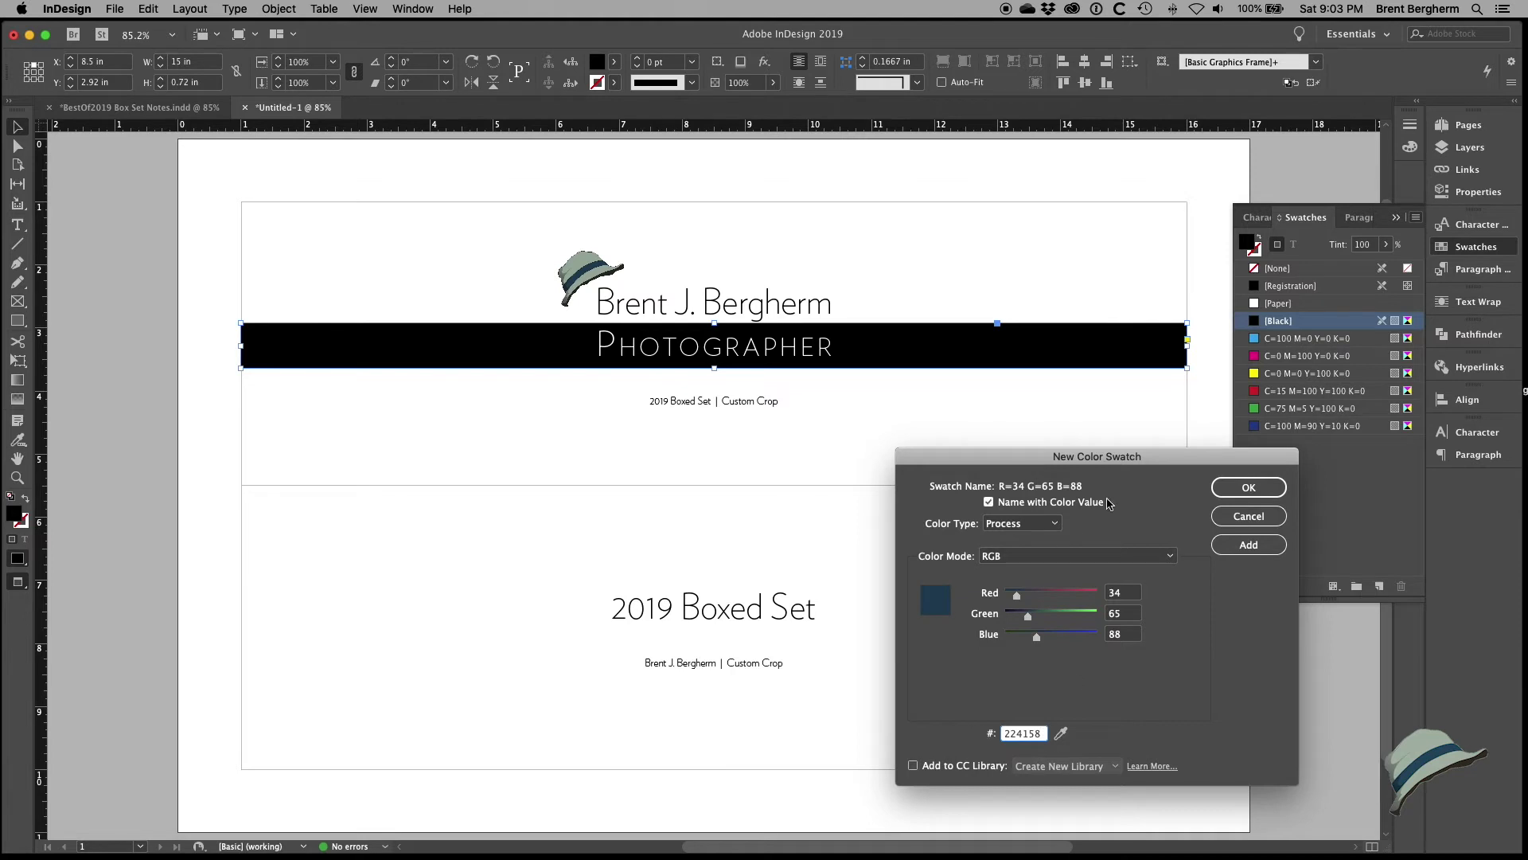
pyautogui.click(1237, 495)
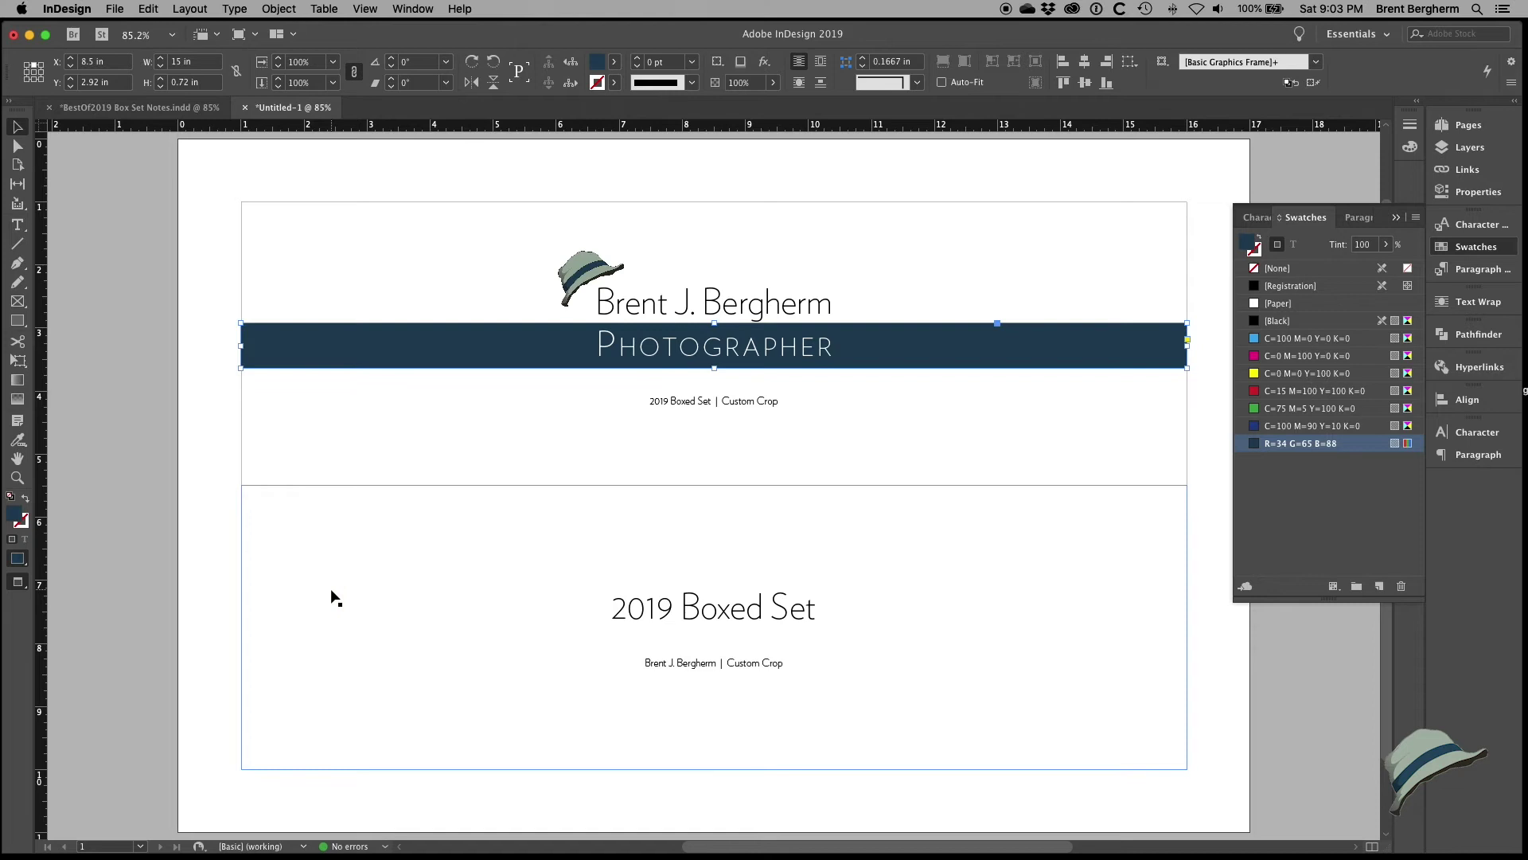
pyautogui.click(210, 494)
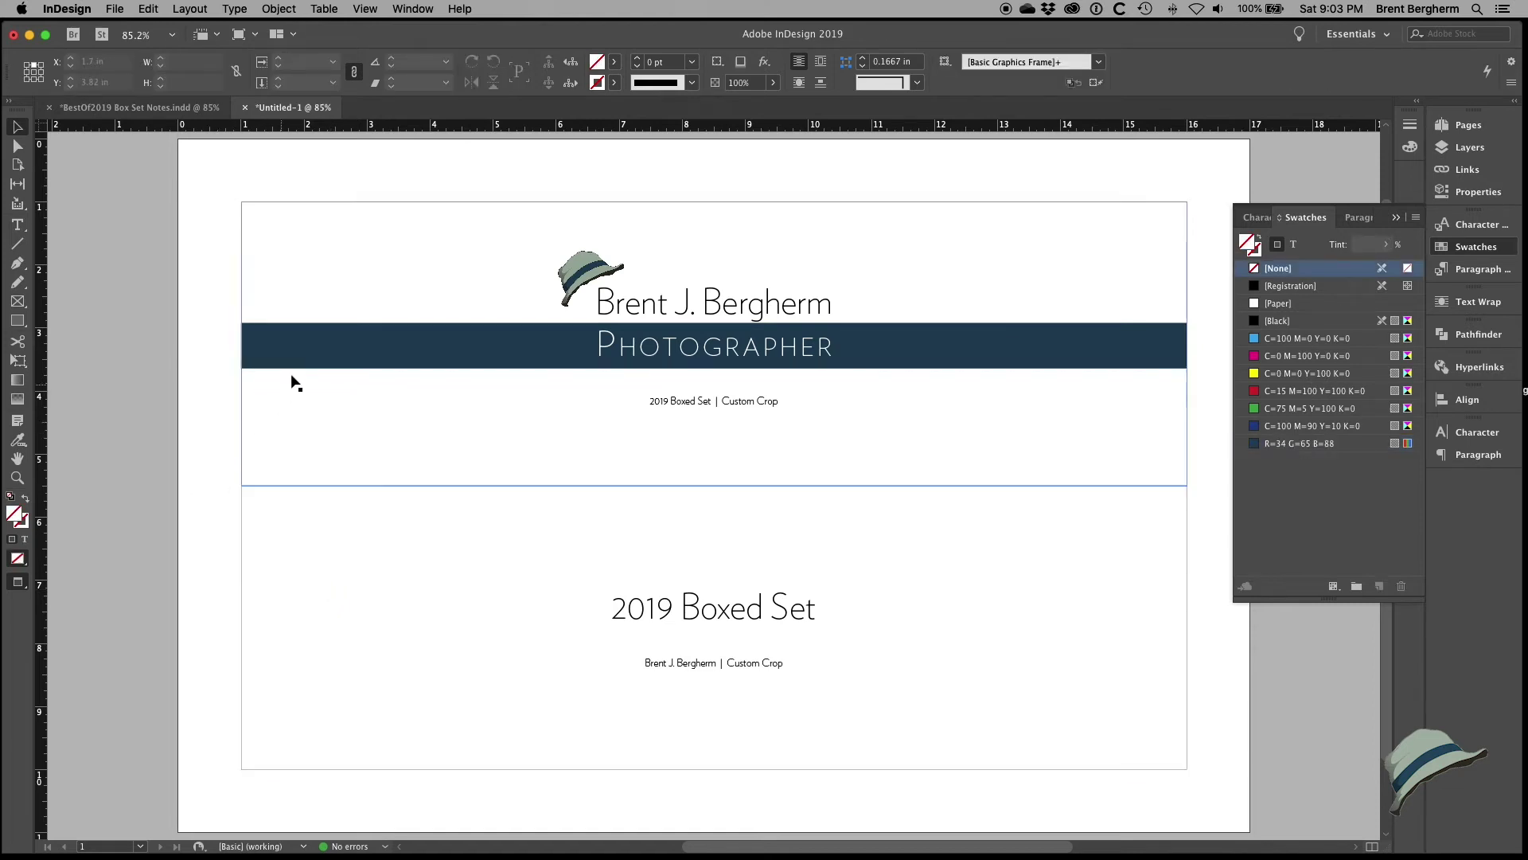
pyautogui.click(317, 358)
pyautogui.press('Up')
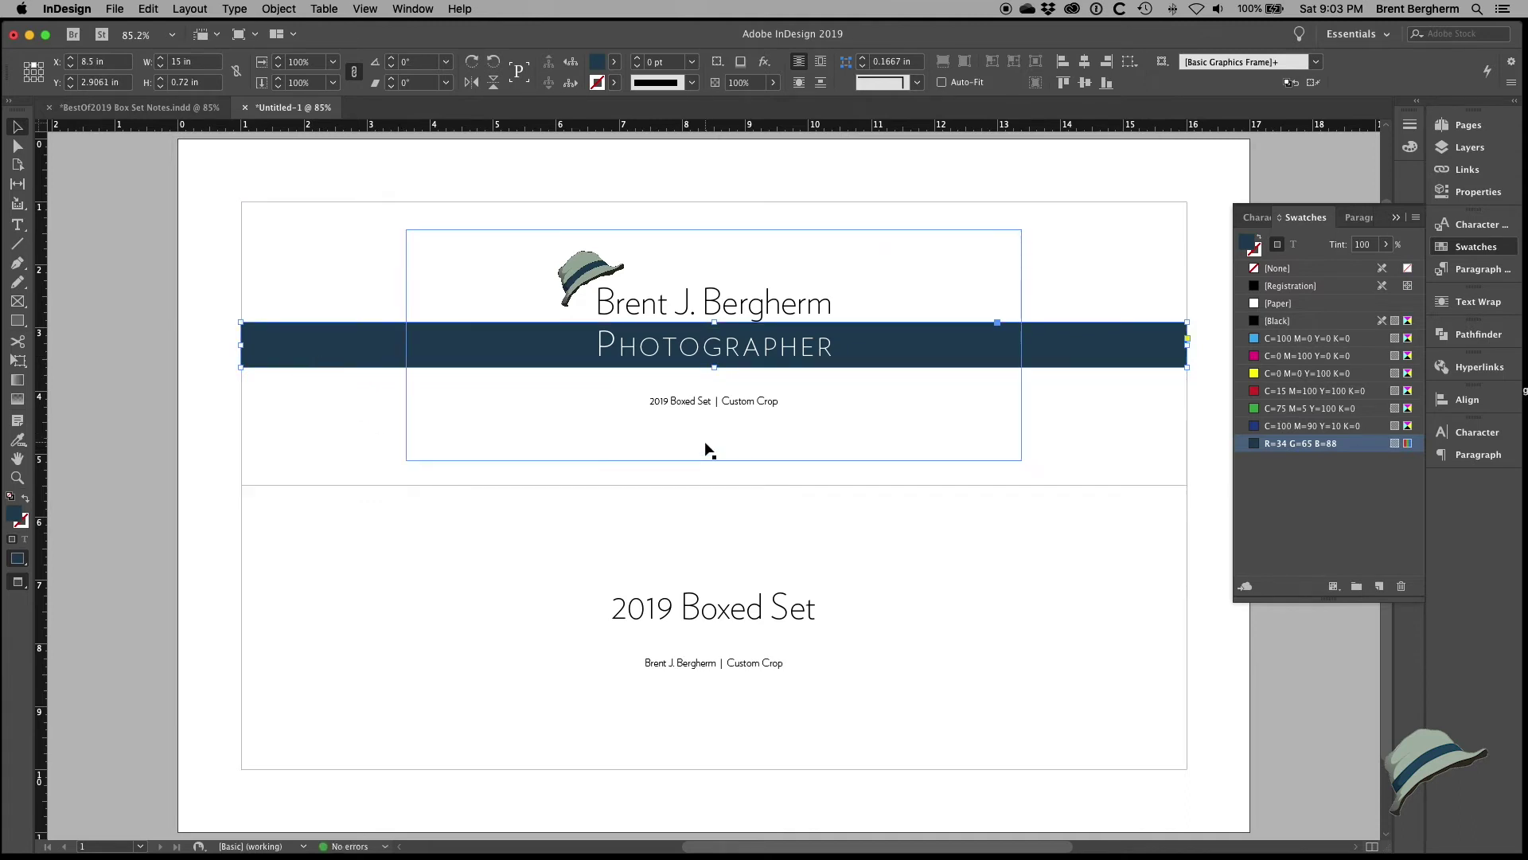
# Step: In the upper frame's small line, append "Sizing" and replace the separator with a line break before "Custom Crop Sizing"
pyautogui.doubleClick(772, 413)
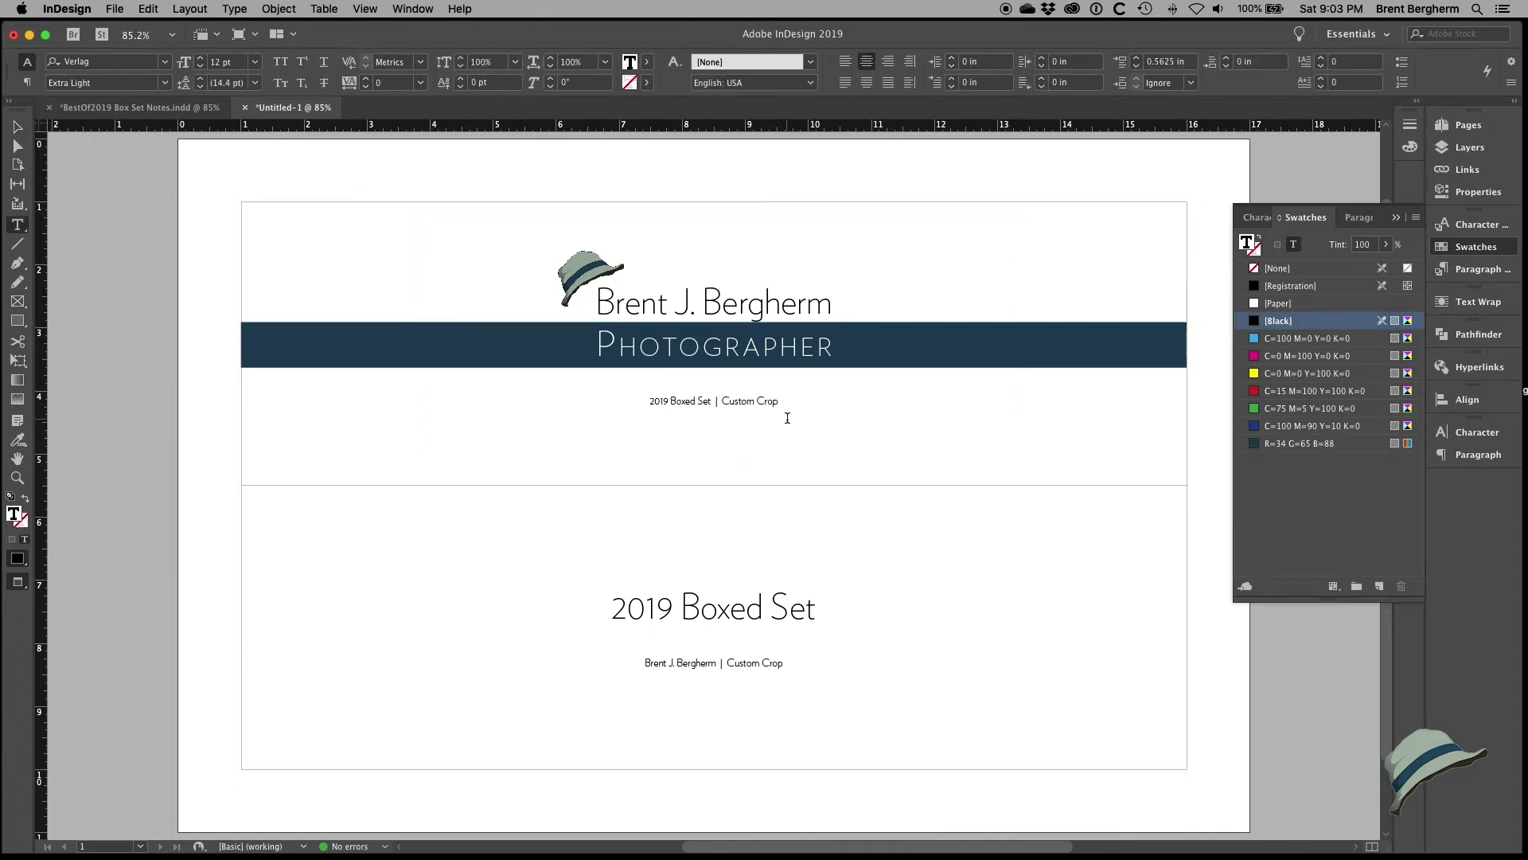
pyautogui.write('Sizing')
pyautogui.click(716, 457)
pyautogui.press('BackSpace')
pyautogui.press('BackSpace')
pyautogui.press('BackSpace')
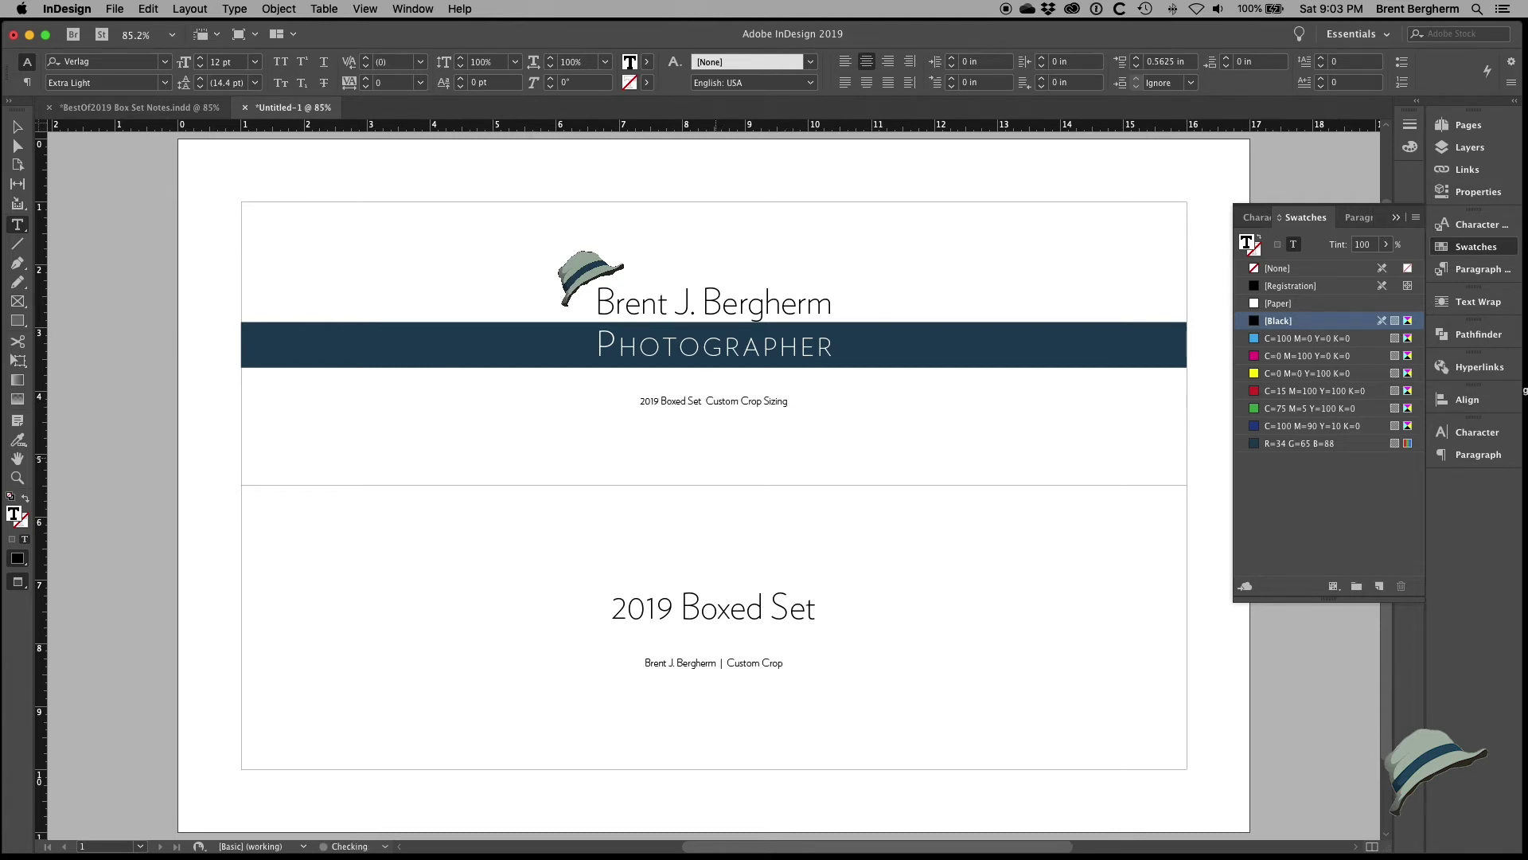
pyautogui.press('Return')
pyautogui.press('Return')
pyautogui.press('Return')
pyautogui.press('Return')
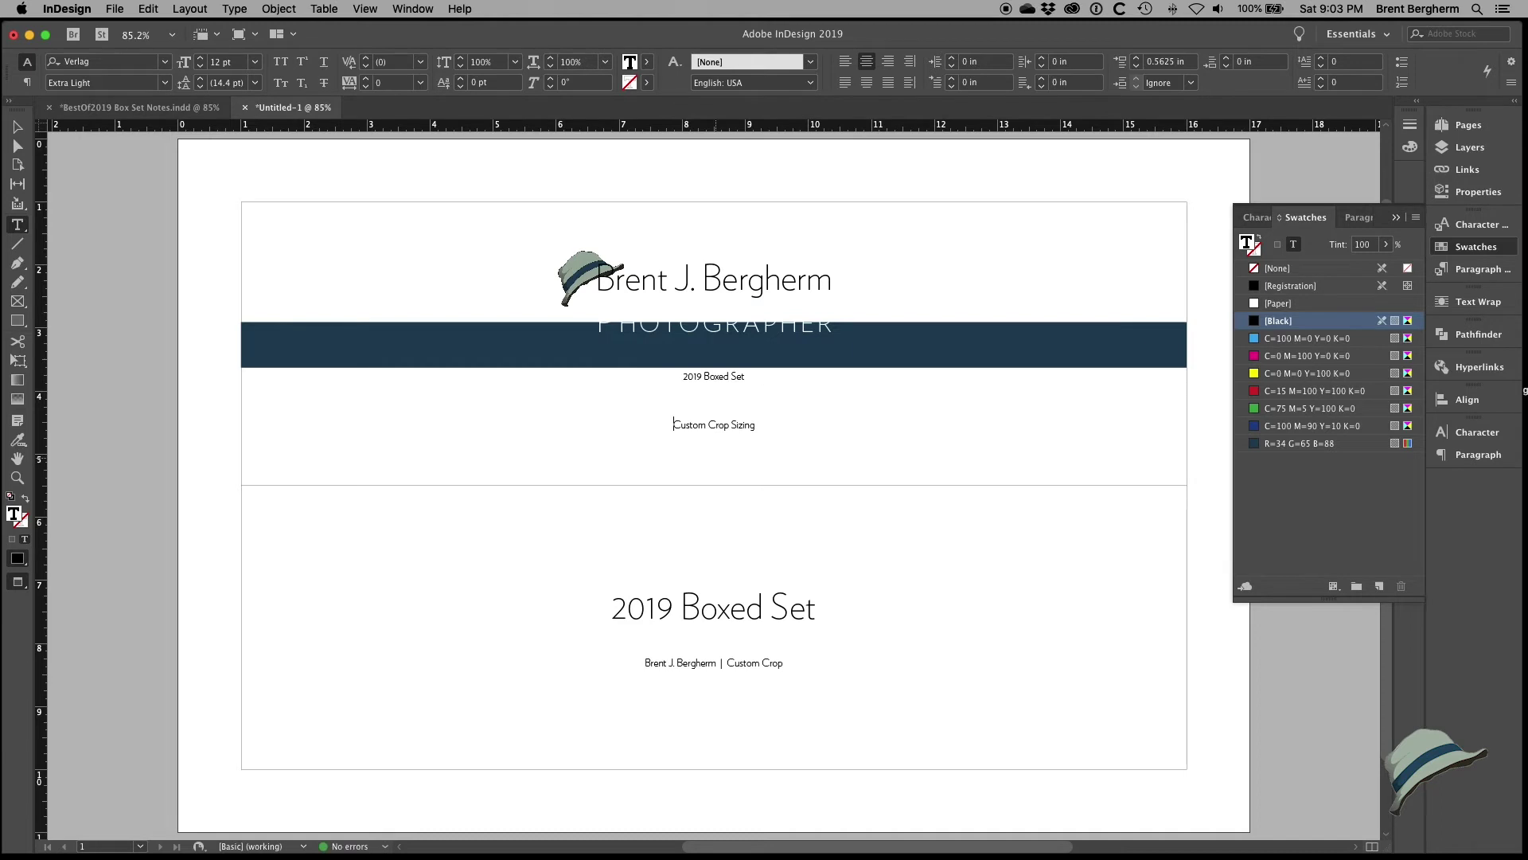
# Step: Set the space before the "Custom Crop Sizing" line in the upper panel to 0 in
pyautogui.moveTo(673, 425); pyautogui.dragTo(756, 424)
pyautogui.click(23, 82)
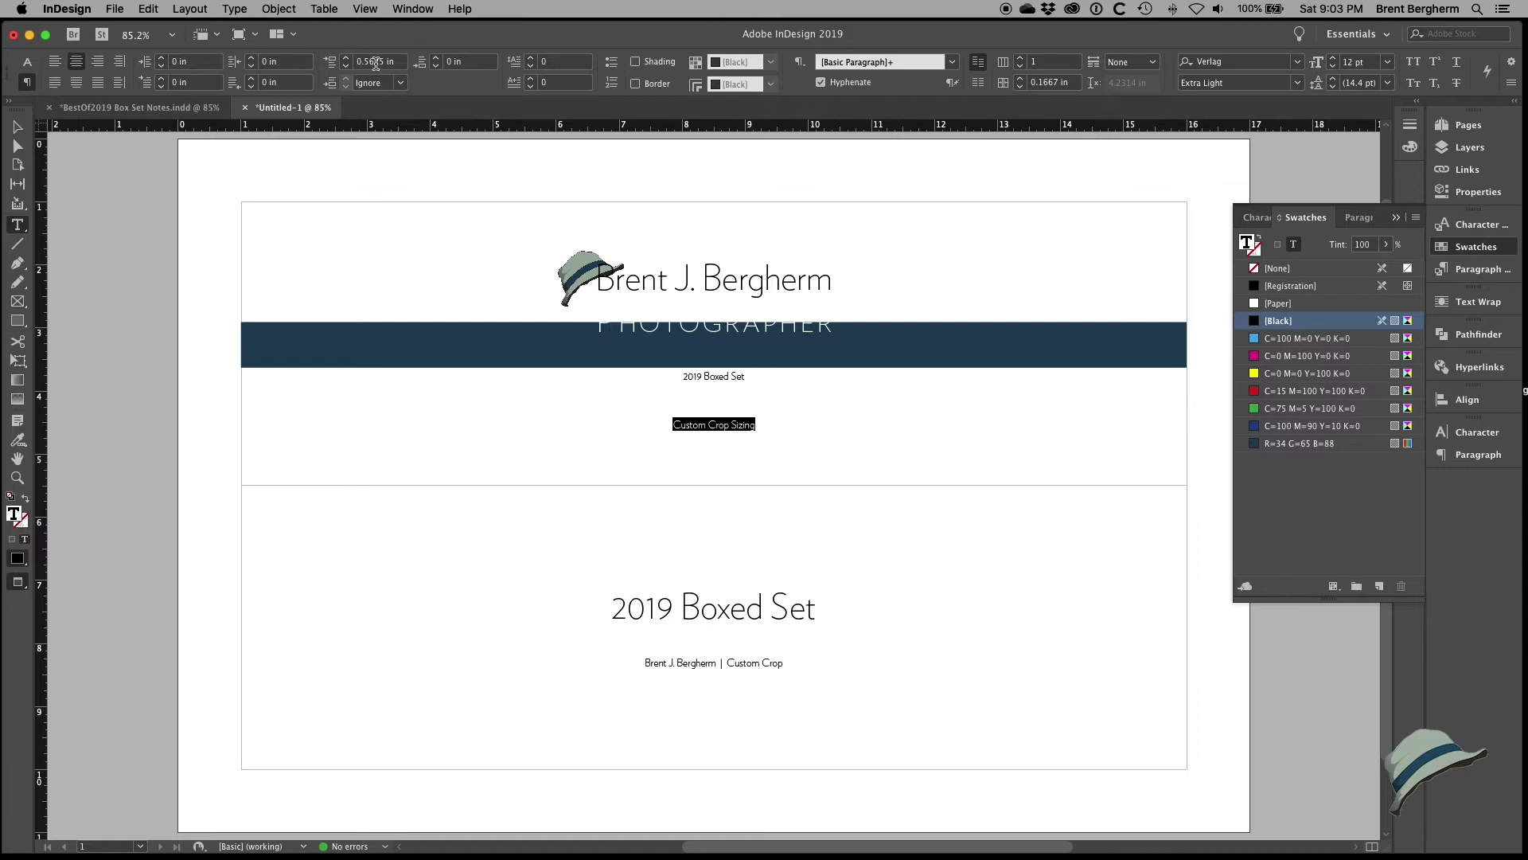
pyautogui.moveTo(395, 64); pyautogui.dragTo(335, 60)
pyautogui.press('BackSpace')
pyautogui.press('Return')
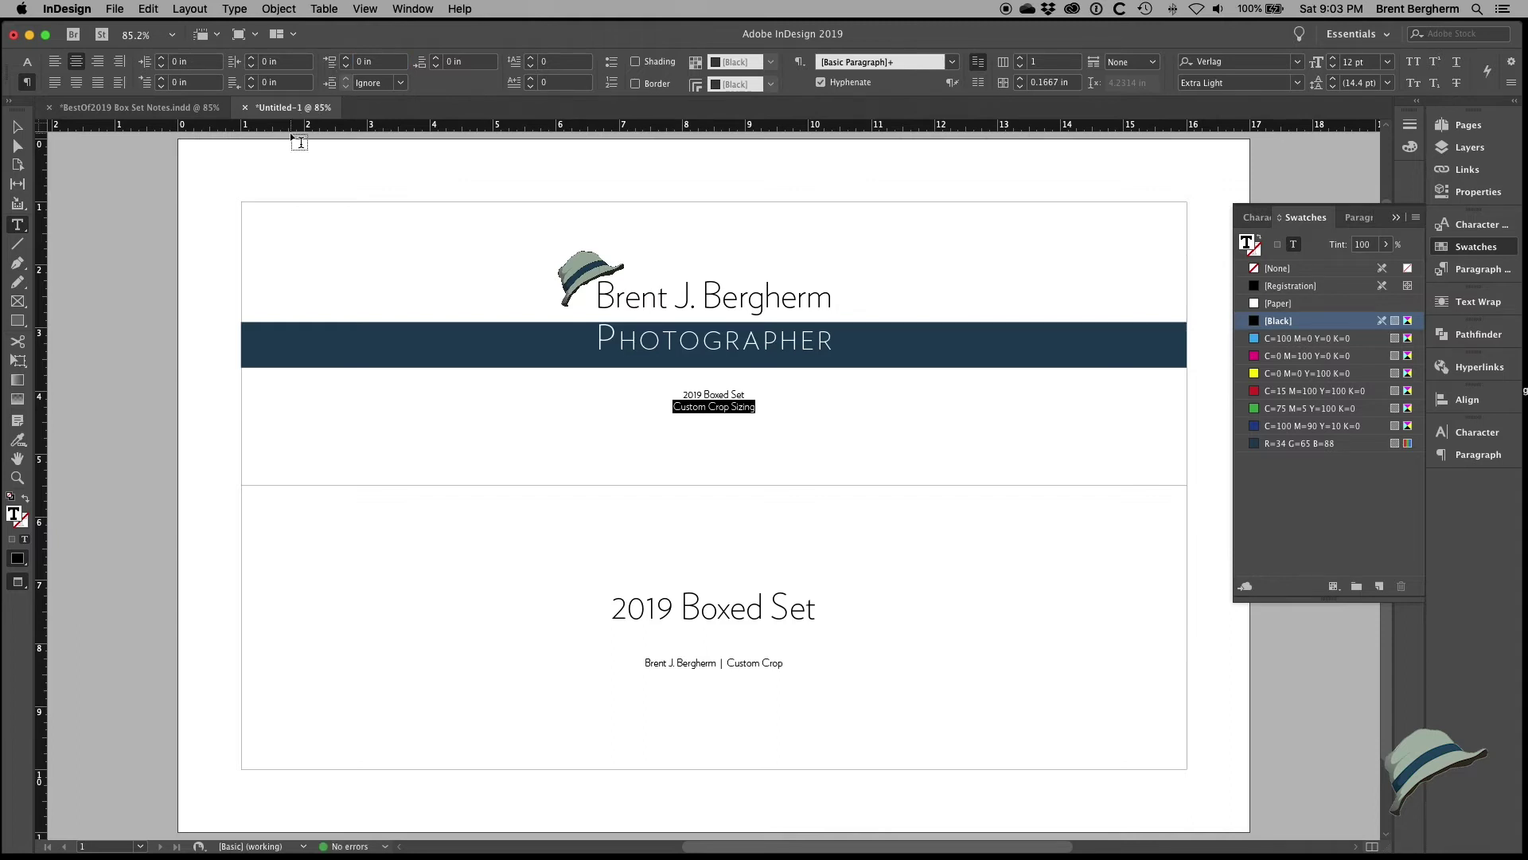
# Step: Set the upper panel's "Custom Crop Sizing" line to 8 pt type with 13 pt leading
pyautogui.click(26, 61)
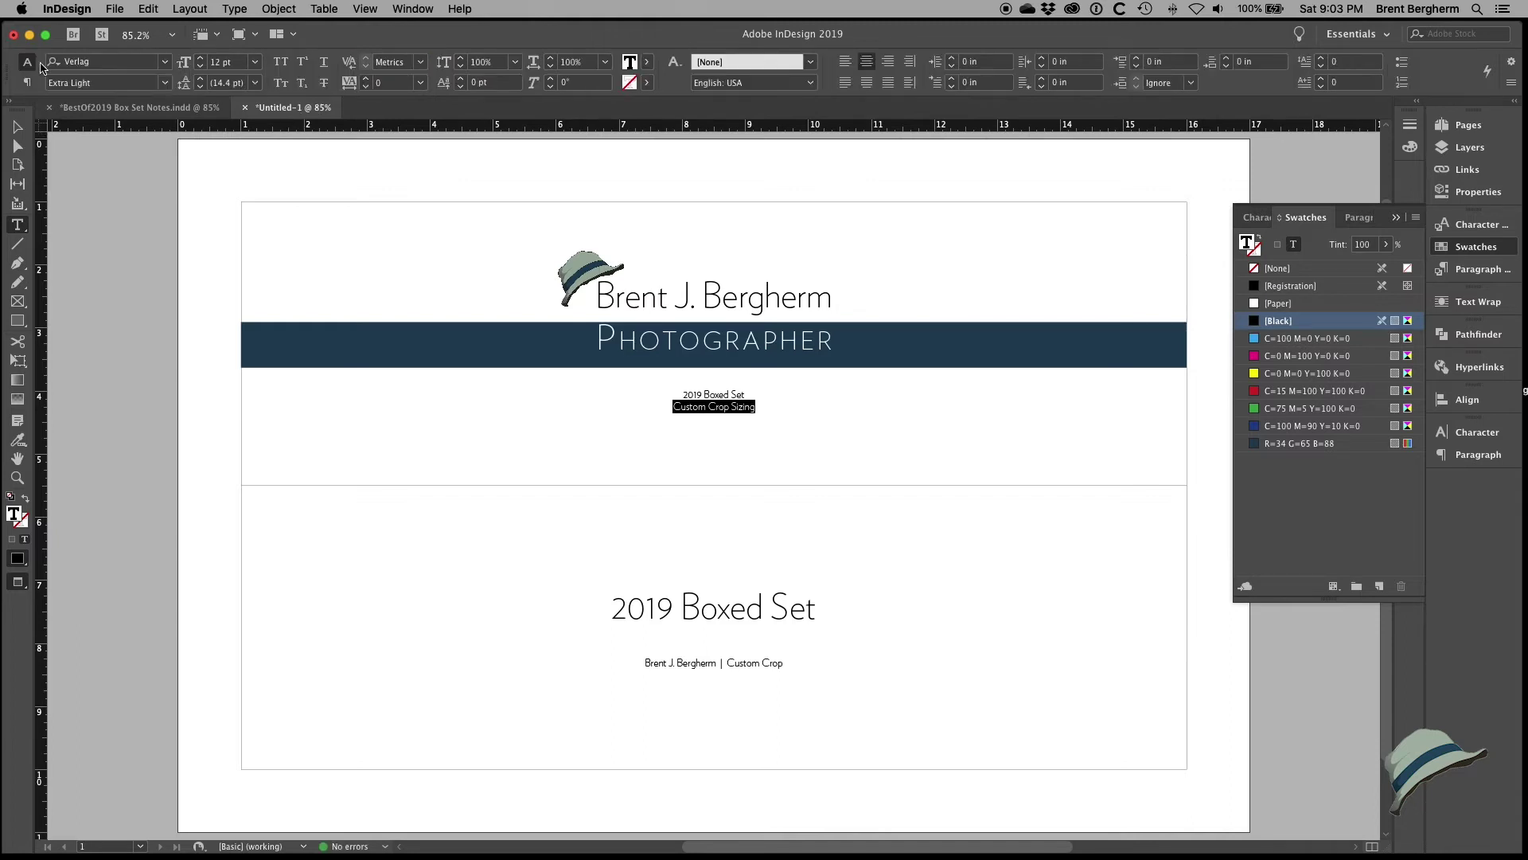
pyautogui.click(188, 62)
pyautogui.write('8')
pyautogui.press('Return')
pyautogui.click(200, 78)
pyautogui.click(201, 78)
pyautogui.click(201, 79)
pyautogui.click(200, 79)
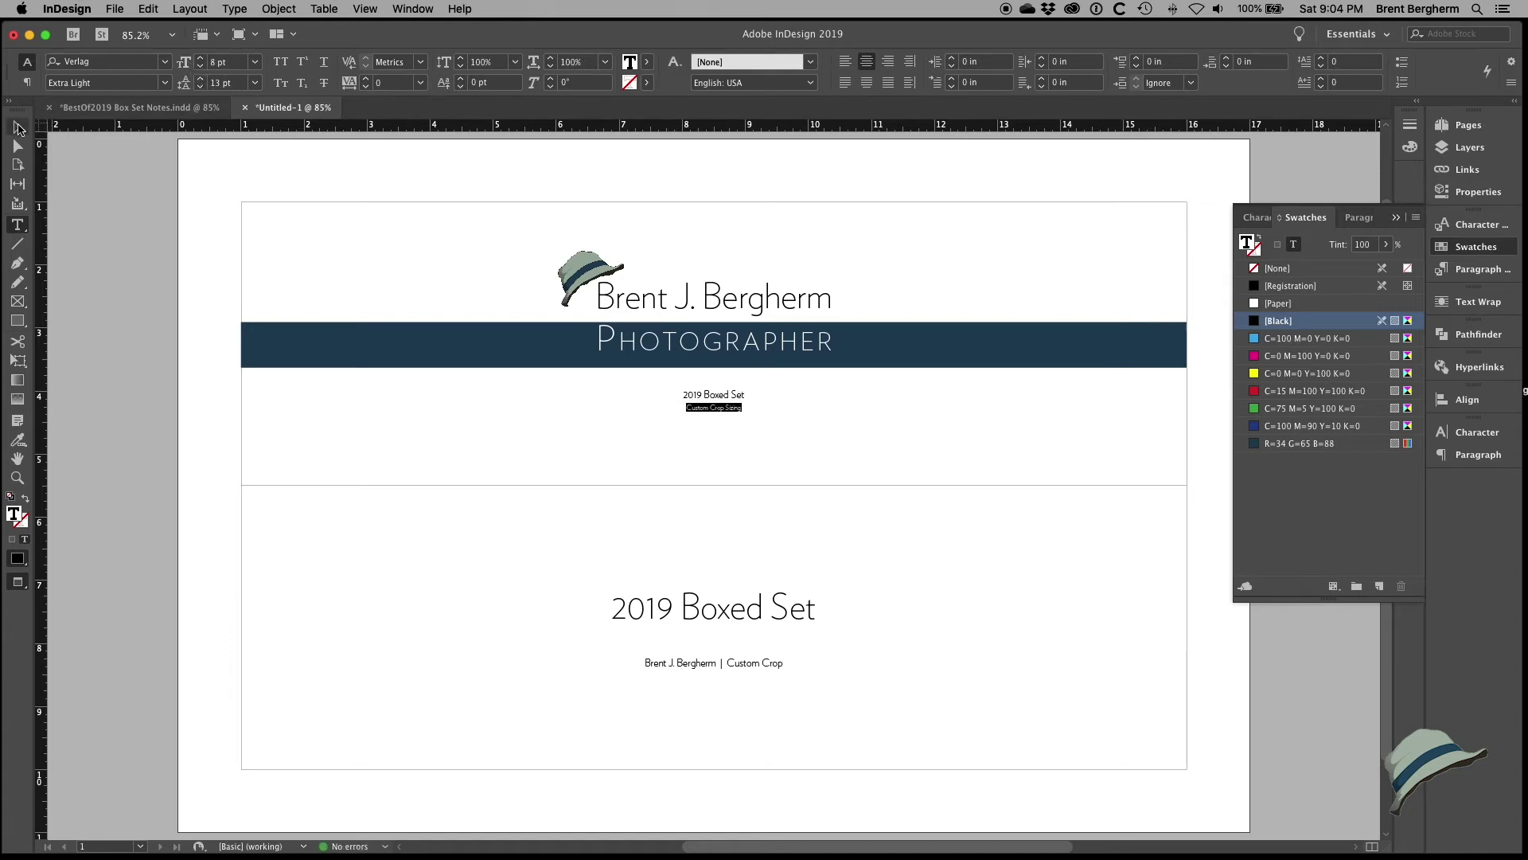
# Step: Nudge the upper panel's coloured bar up and trim its upper edge, giving Y 2.8722 in and a height of 0.6428 in
pyautogui.click(17, 126)
pyautogui.click(265, 344)
pyautogui.press('Up')
pyautogui.press('Up')
pyautogui.press('Up')
pyautogui.press('Up')
pyautogui.press('Up')
pyautogui.press('Up')
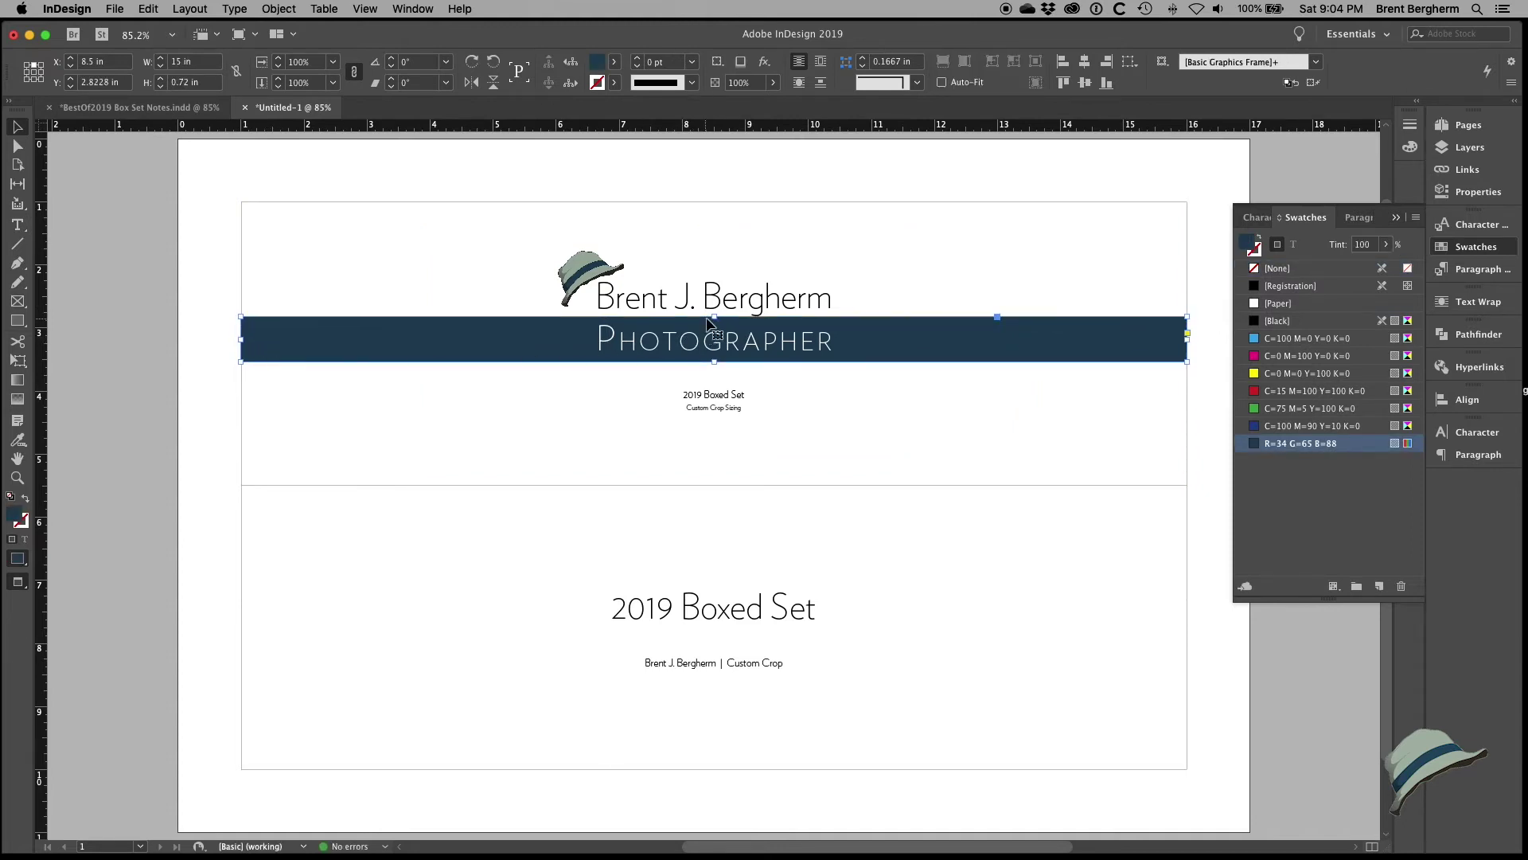
pyautogui.moveTo(715, 317); pyautogui.dragTo(714, 323)
pyautogui.press('Up')
pyautogui.press('Up')
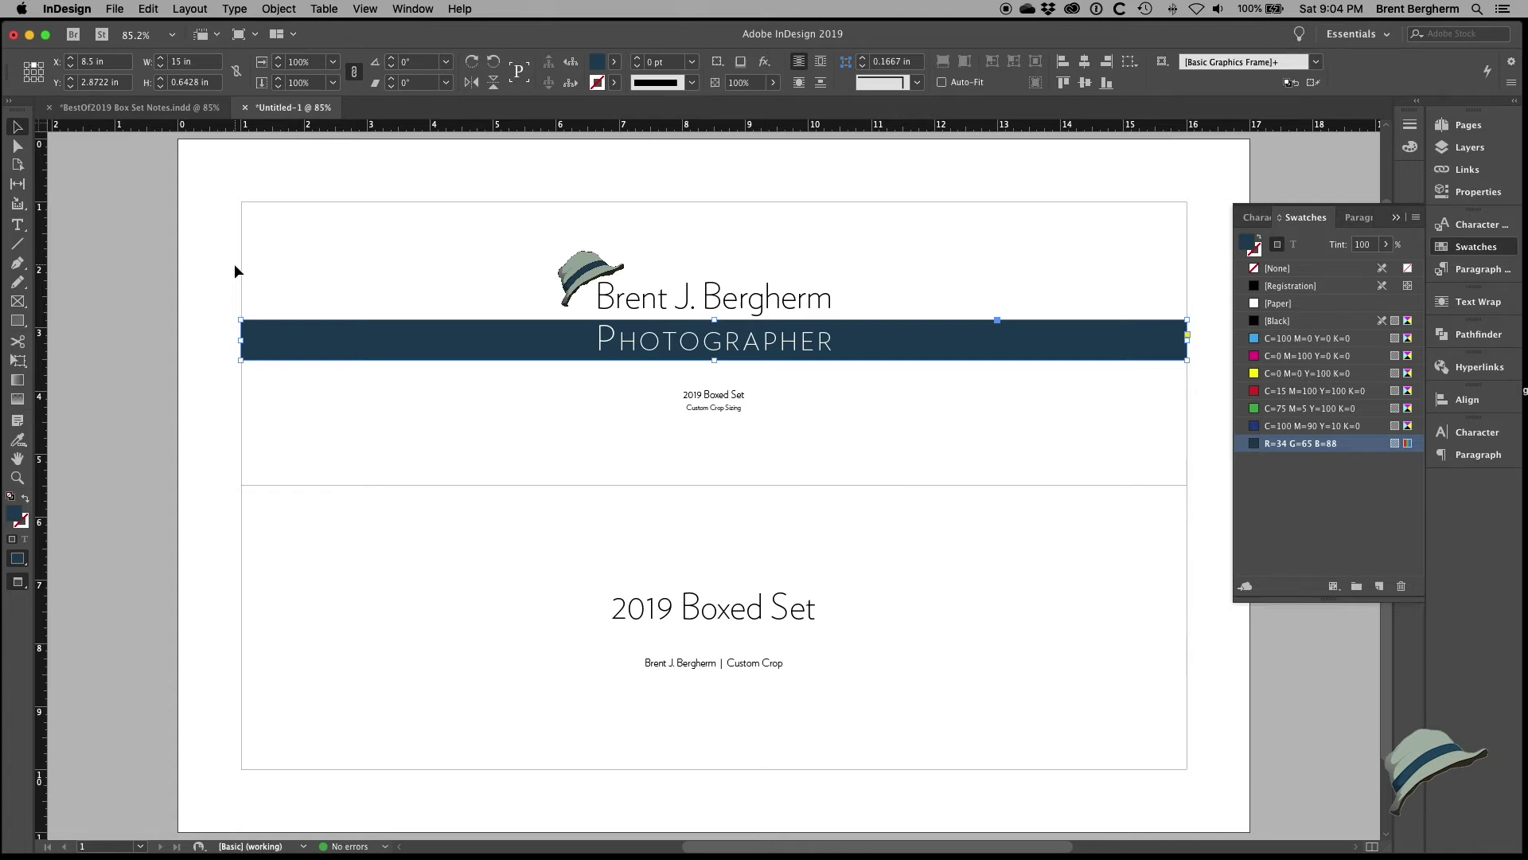
# Step: Delete the lower panel's old contents and duplicate the upper panel's frame, bar, hat and text straight down into its place
pyautogui.moveTo(223, 523); pyautogui.dragTo(750, 726)
pyautogui.press('Delete')
pyautogui.moveTo(194, 228); pyautogui.dragTo(741, 437)
pyautogui.moveTo(733, 348); pyautogui.dragTo(733, 633)
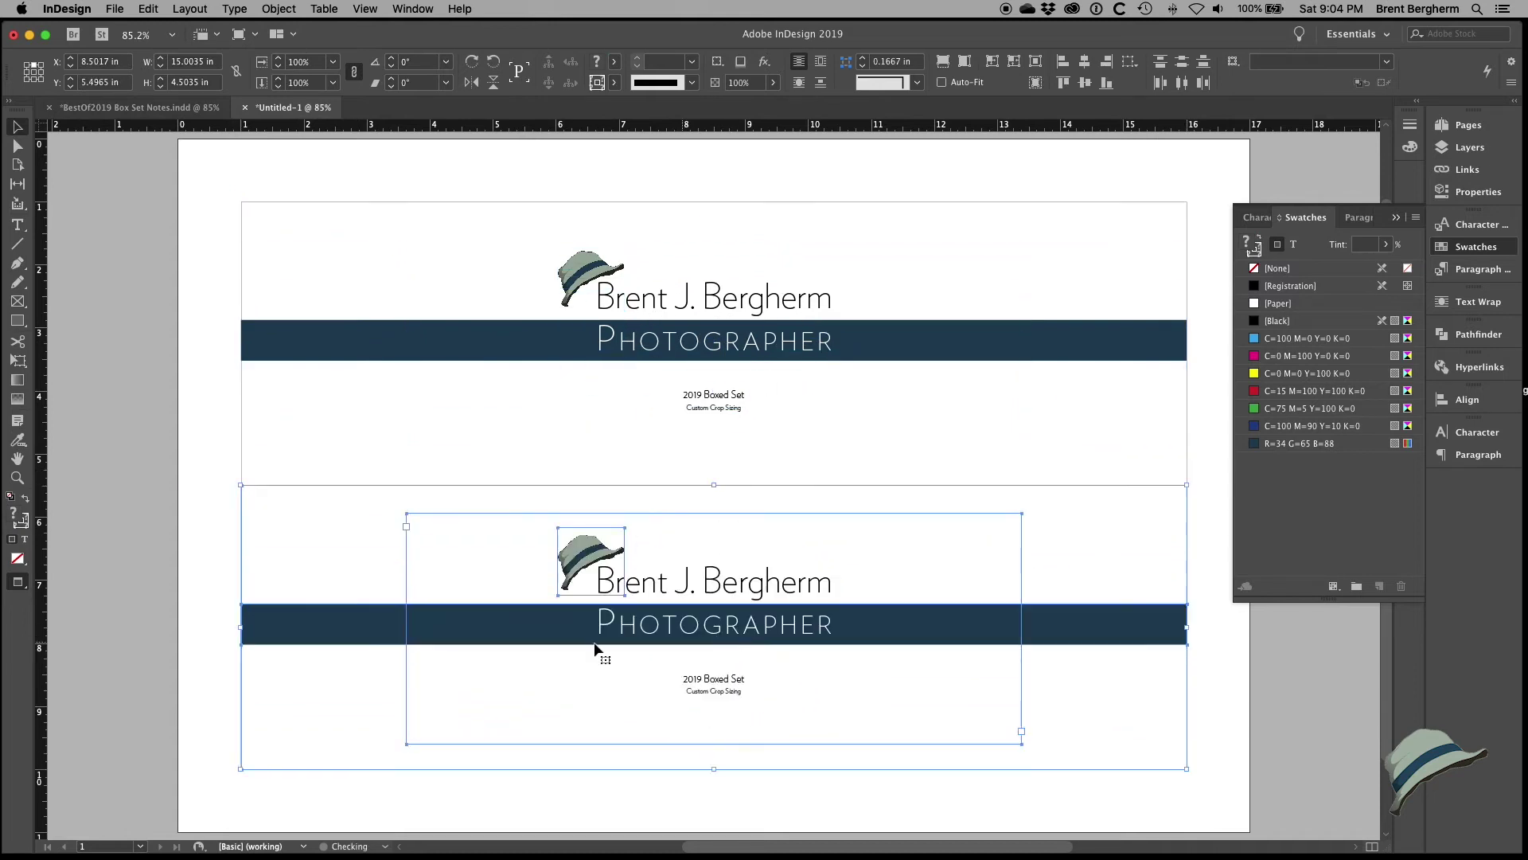
pyautogui.click(211, 617)
# Step: Replace "Photographer" on the lower panel's bar with "2019 Boxed Set"
pyautogui.doubleClick(639, 637)
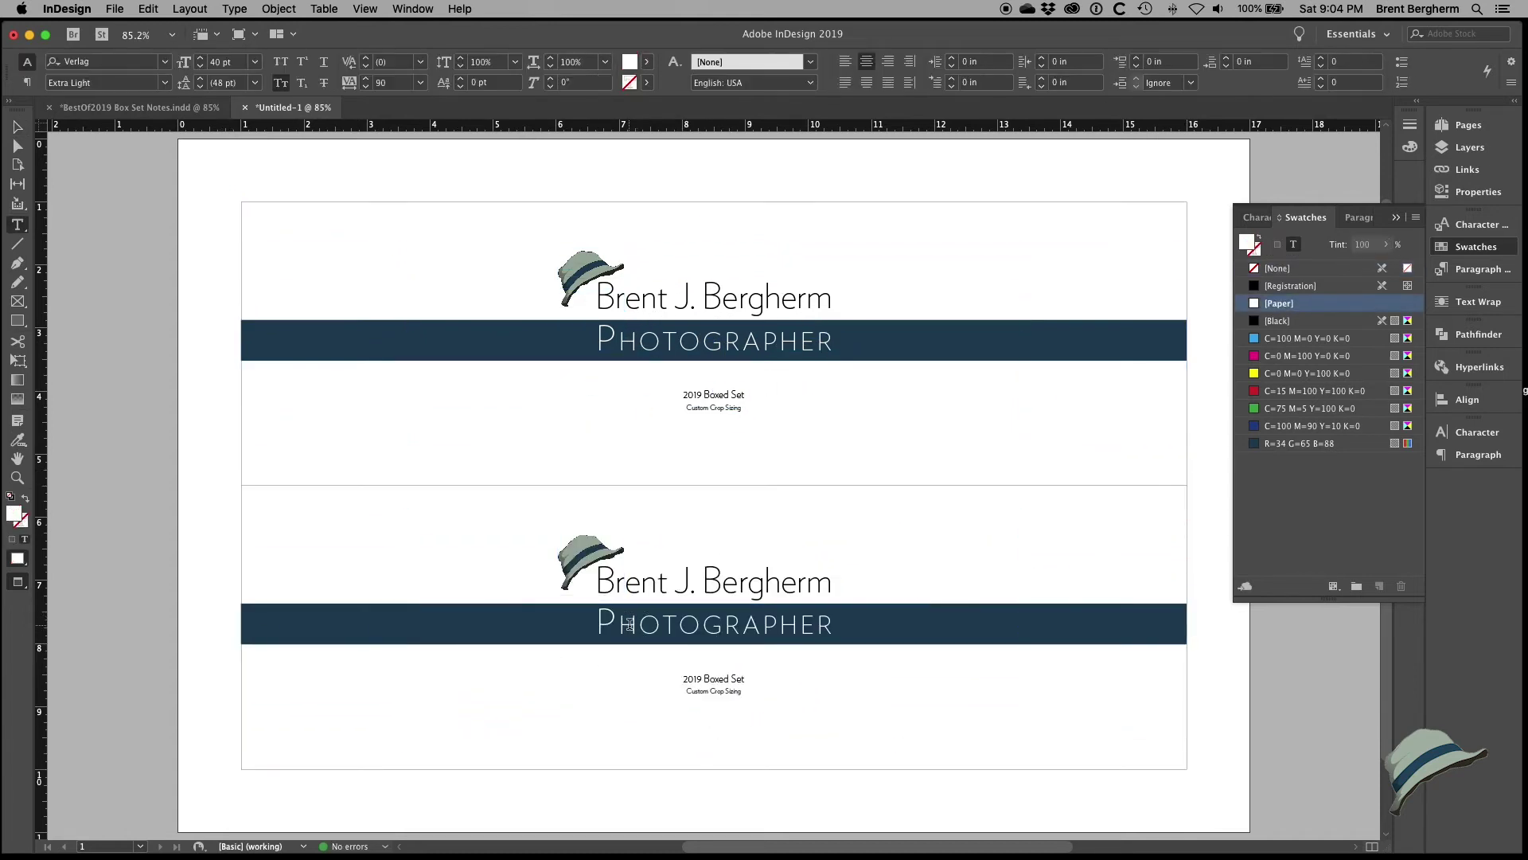
pyautogui.doubleClick(629, 628)
pyautogui.write('2019')
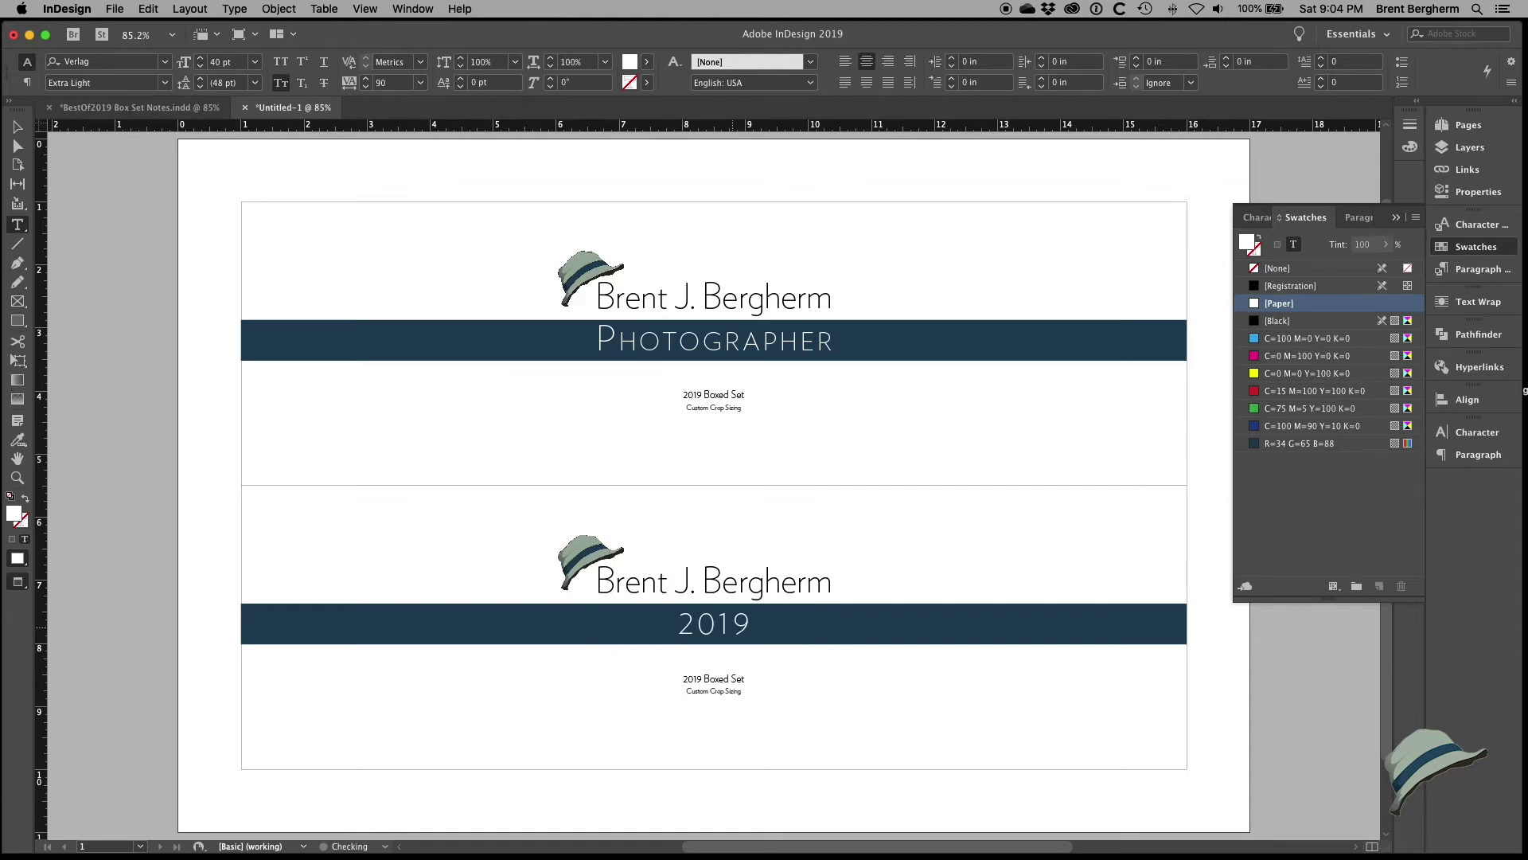
pyautogui.write(' Boxed Set')
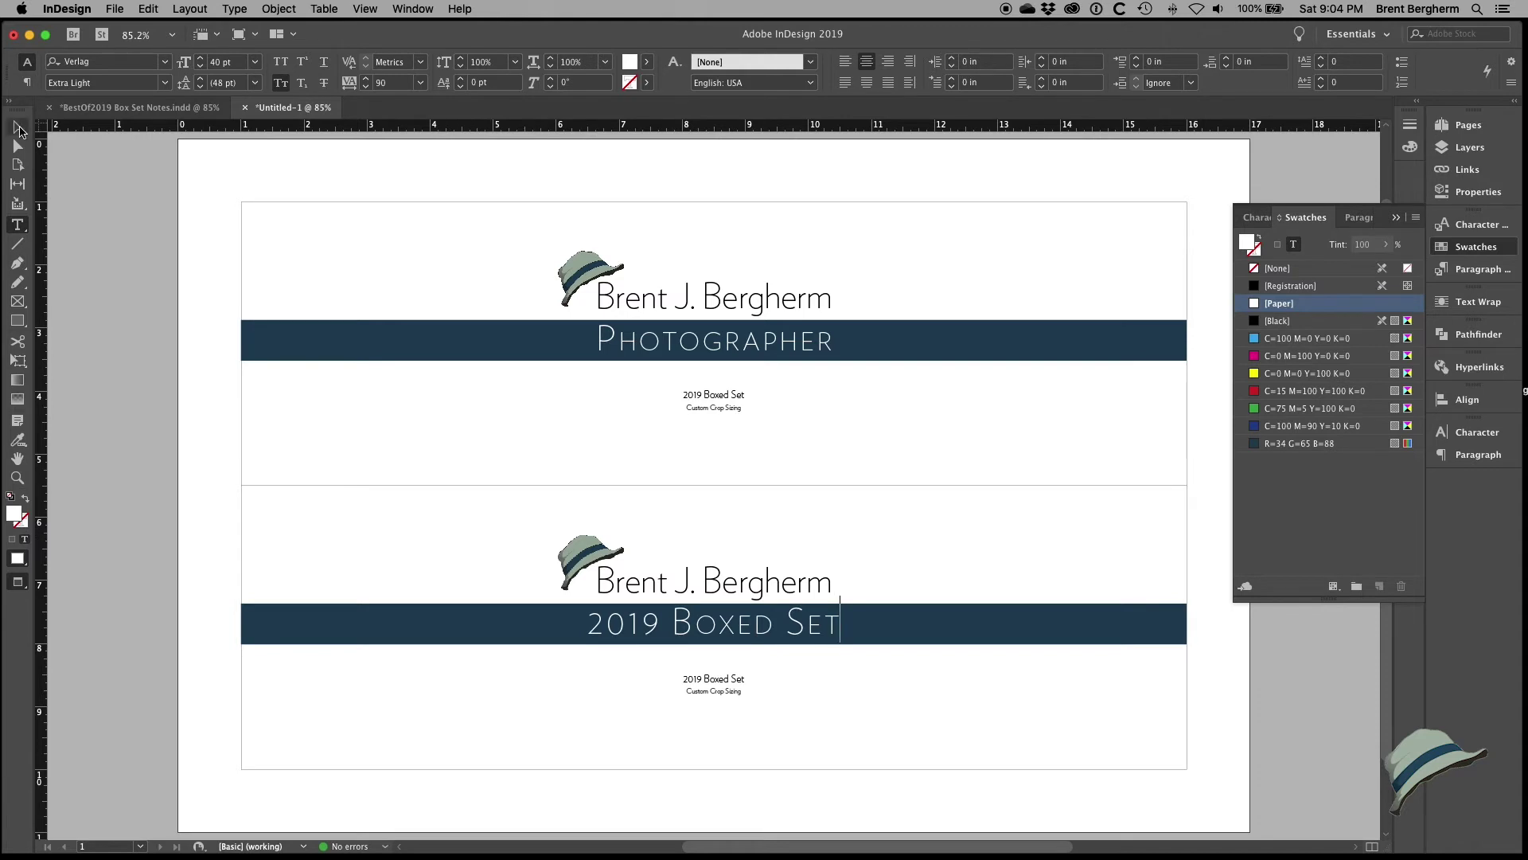
# Step: In the lower panel, replace the small "2019 Boxed Set" line with "Custom Crop Sizing" and delete the smaller line beneath it
pyautogui.click(19, 129)
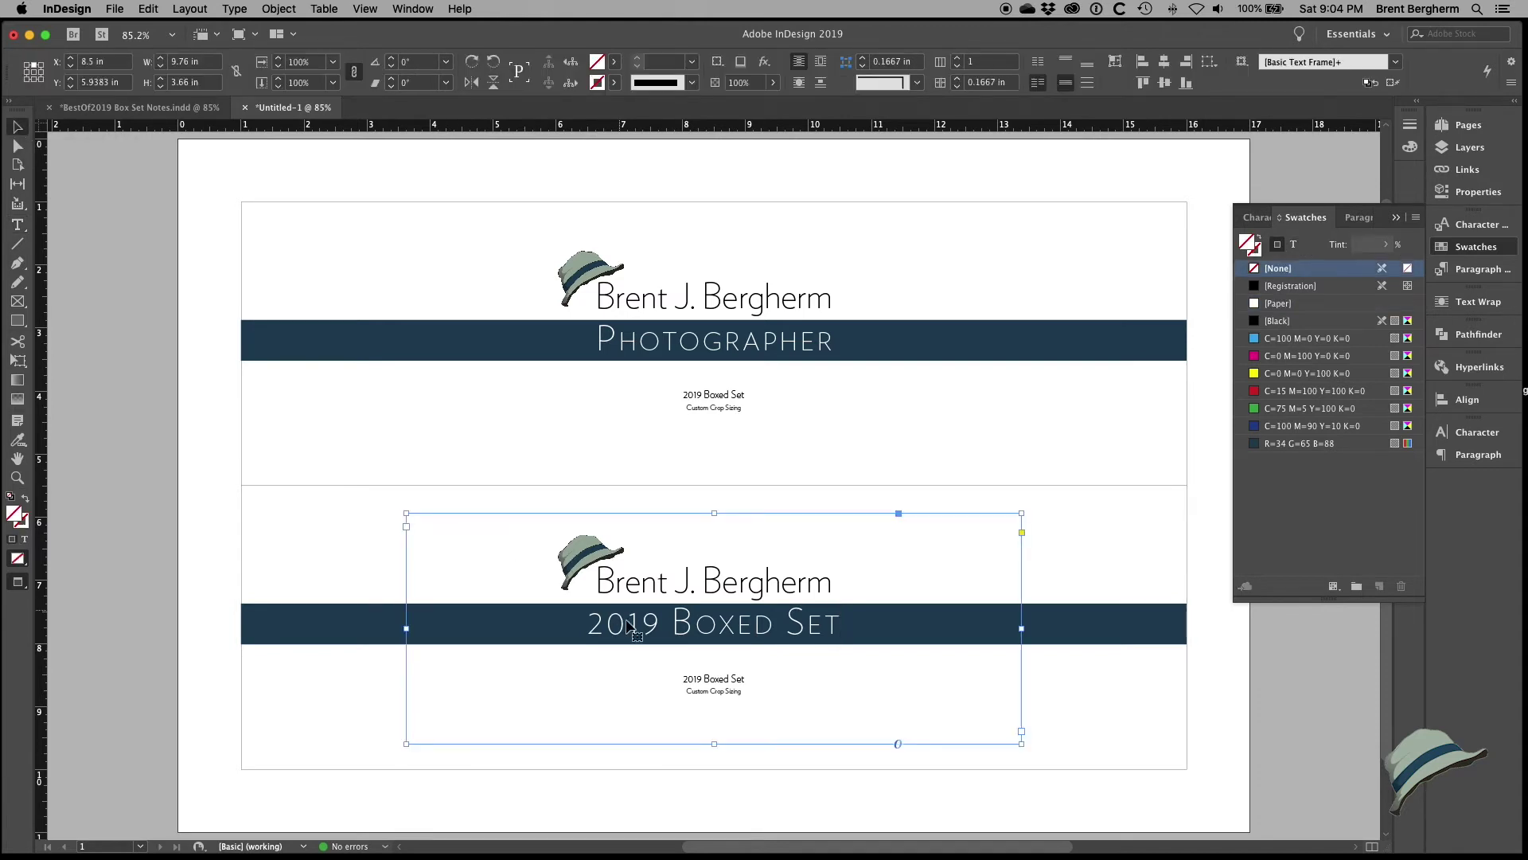
pyautogui.doubleClick(711, 677)
pyautogui.doubleClick(711, 677)
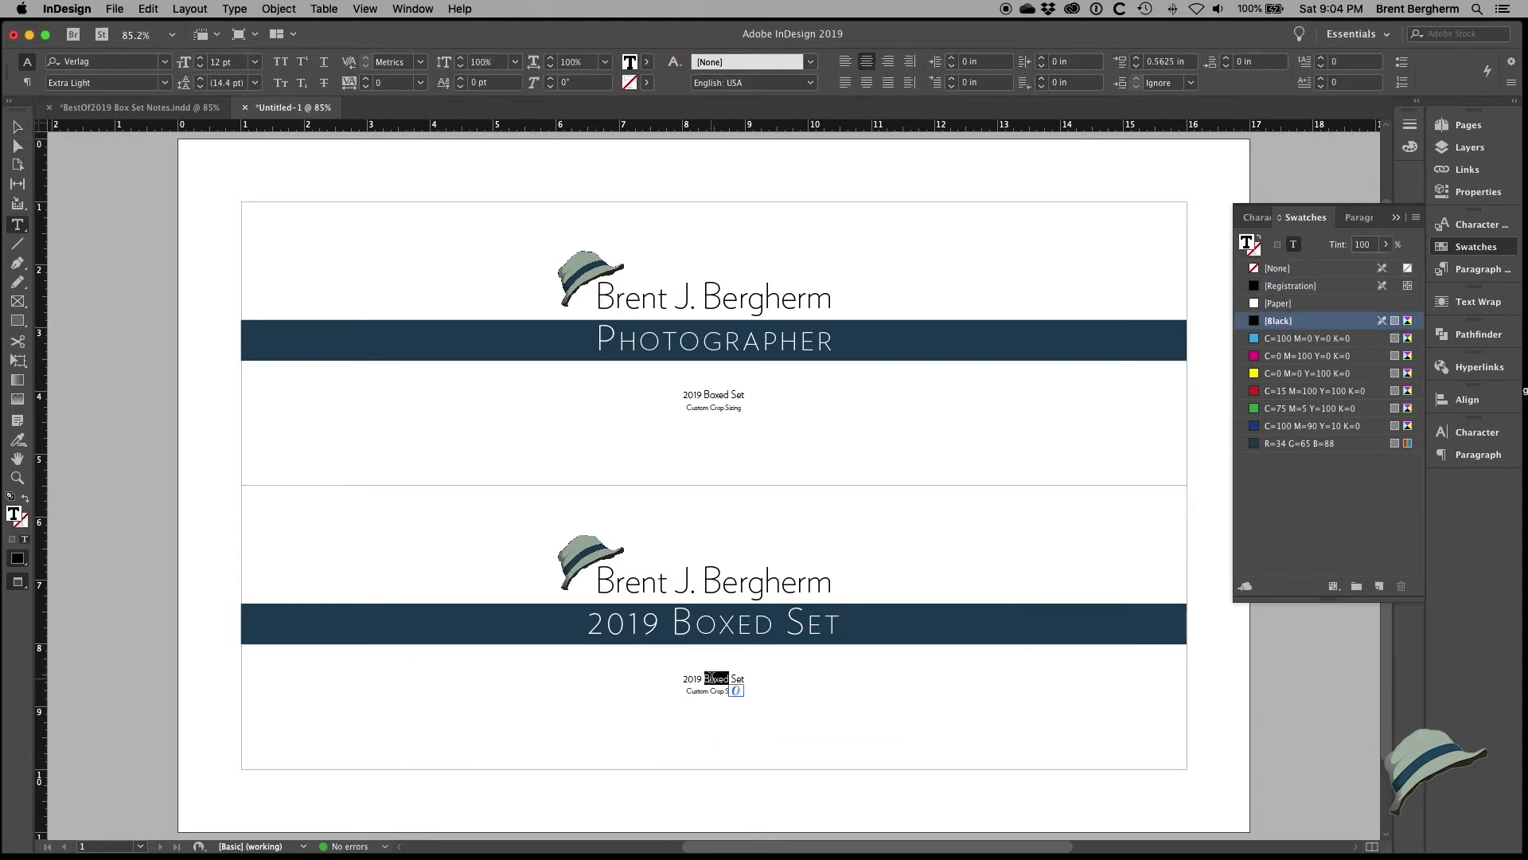
pyautogui.moveTo(711, 678); pyautogui.dragTo(695, 678)
pyautogui.moveTo(695, 678); pyautogui.dragTo(739, 677)
pyautogui.write('Custom Crop Sizing')
pyautogui.tripleClick(716, 692)
pyautogui.press('BackSpace')
pyautogui.press('BackSpace')
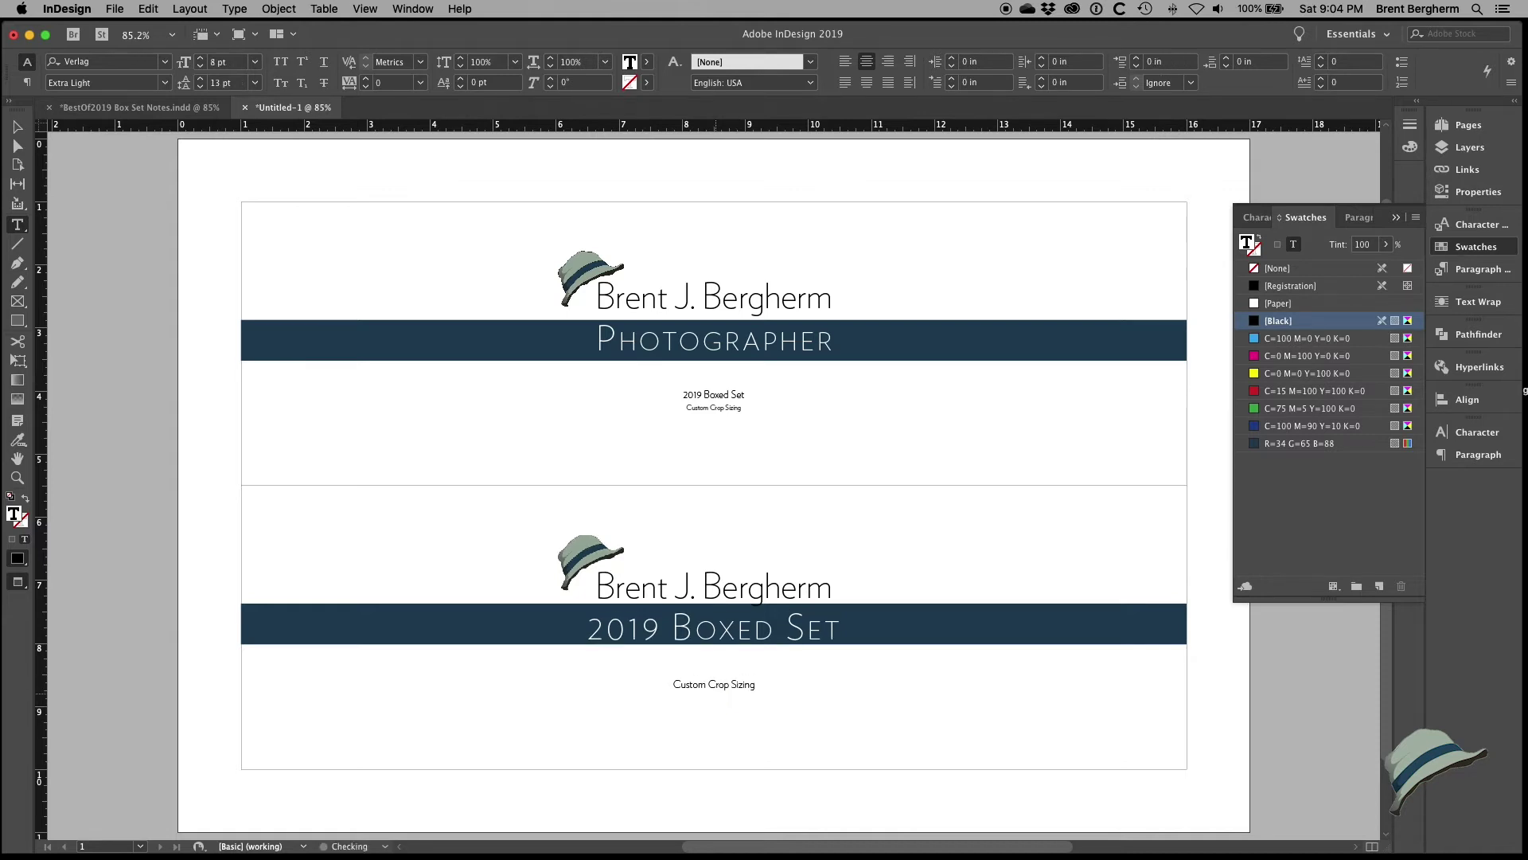
# Step: Nudge the lower panel's coloured bar down to Y 7.4538 in
pyautogui.press('Escape')
pyautogui.click(326, 621)
pyautogui.press('Down')
pyautogui.press('Down')
pyautogui.press('Down')
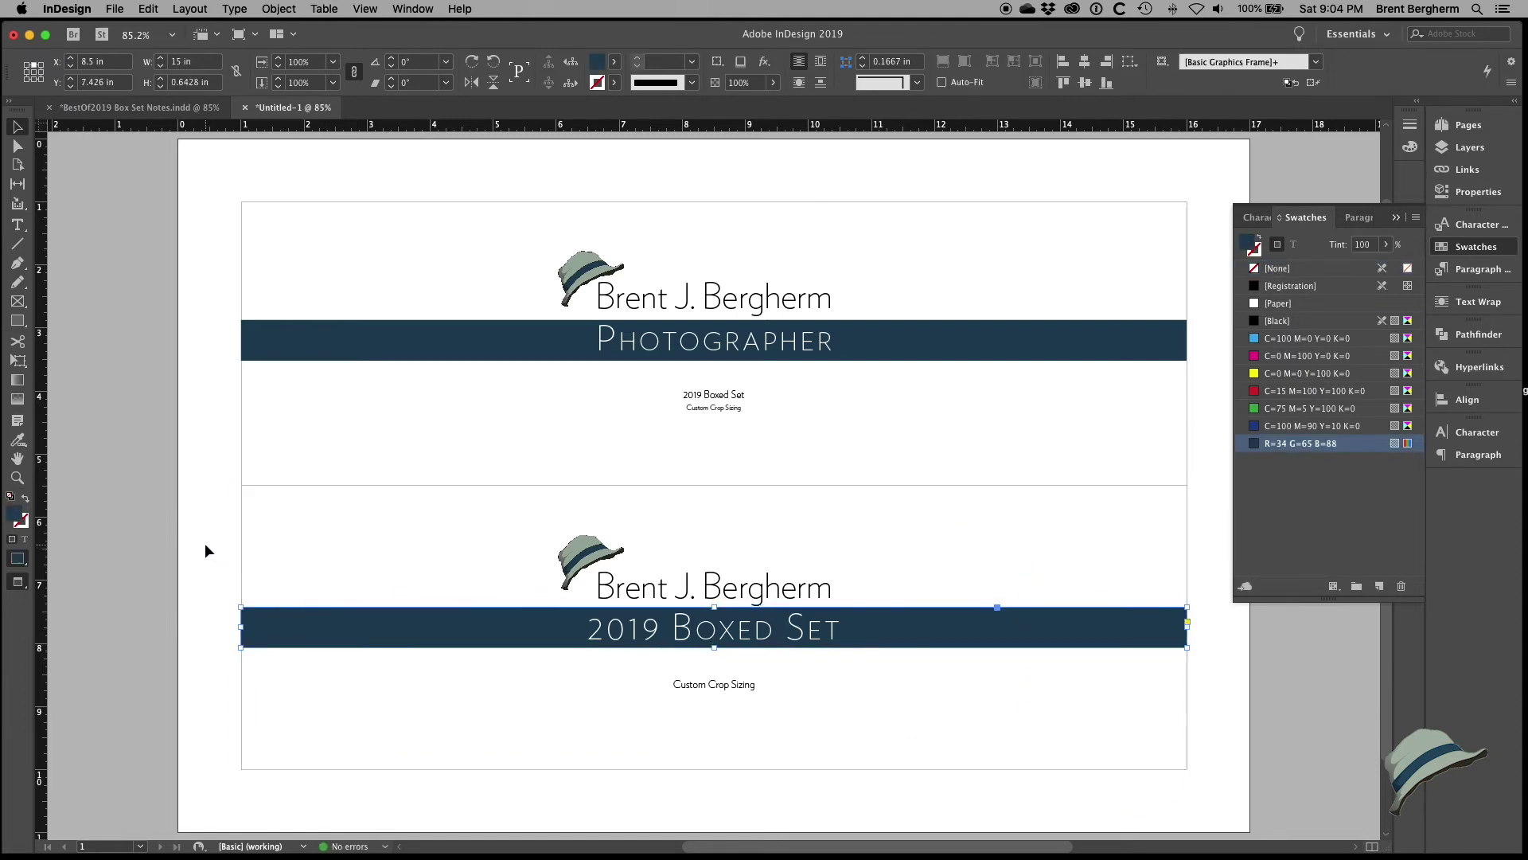
pyautogui.click(205, 546)
pyautogui.click(307, 638)
pyautogui.press('Down')
pyautogui.press('Down')
pyautogui.press('Down')
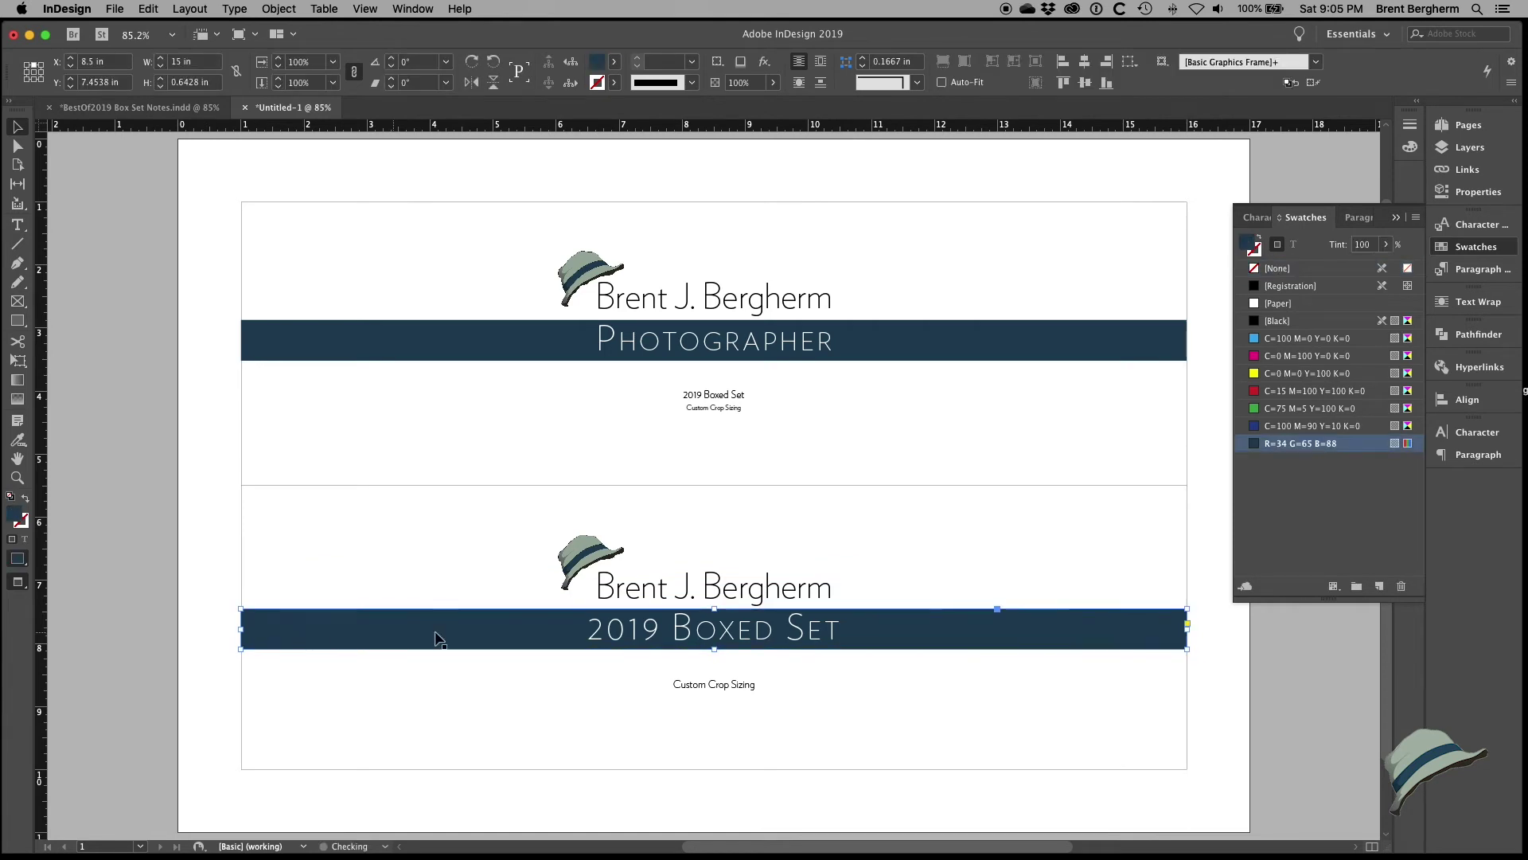
# Step: Reduce the "2019 Boxed Set" text on the lower bar to 31 pt and tighten its leading to about 43 pt
pyautogui.keyDown('super'); pyautogui.click(686, 629); pyautogui.keyUp('super')
pyautogui.keyDown('super'); pyautogui.click(769, 525); pyautogui.keyUp('super')
pyautogui.keyDown('super'); pyautogui.click(764, 603); pyautogui.keyUp('super')
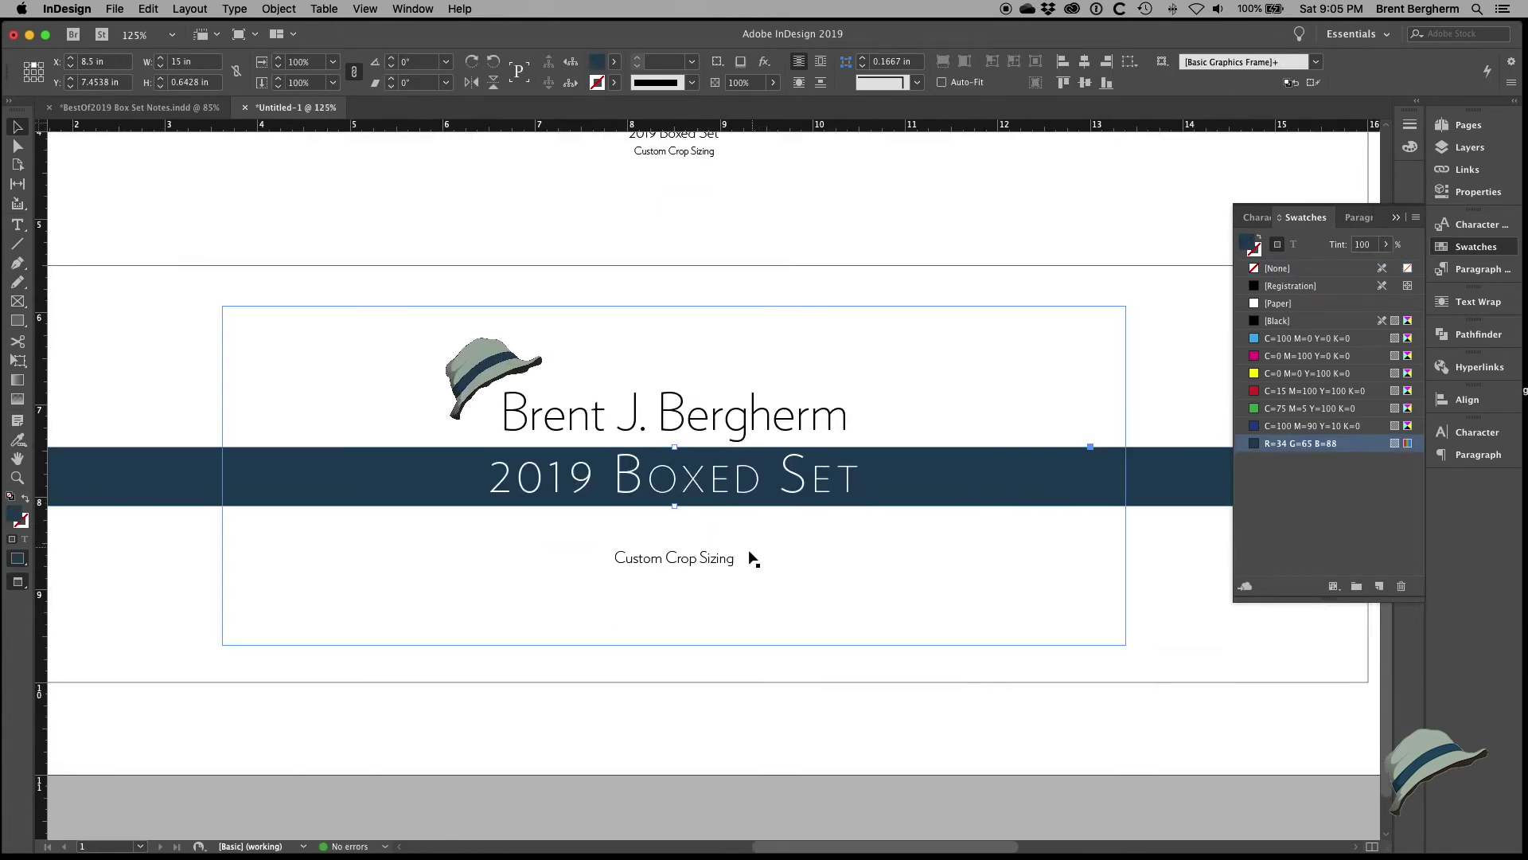
pyautogui.click(242, 713)
pyautogui.hscroll(3, 331, 747)
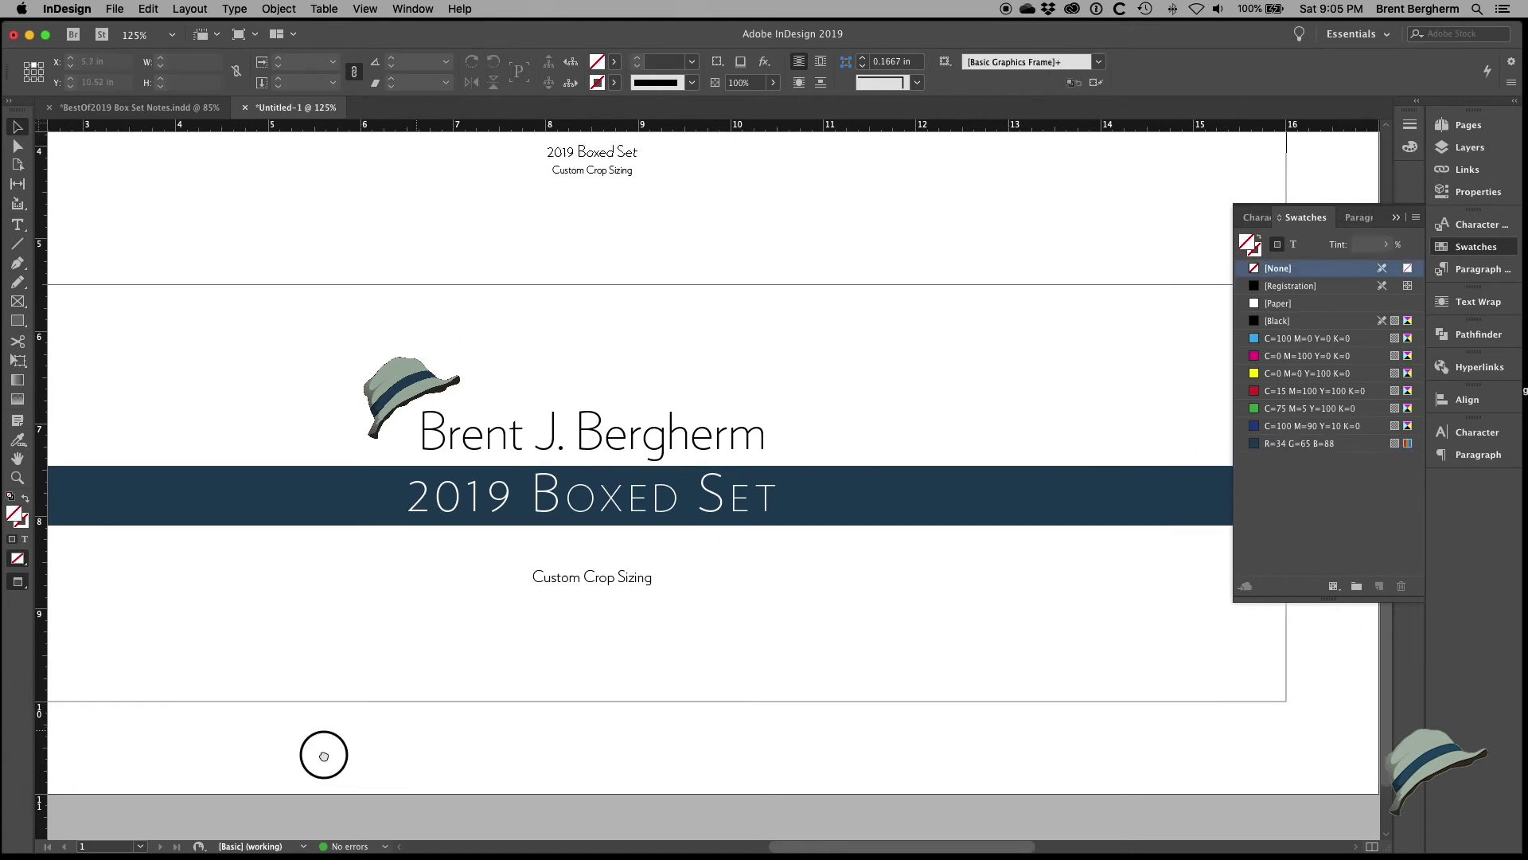
pyautogui.click(521, 521)
pyautogui.doubleClick(545, 511)
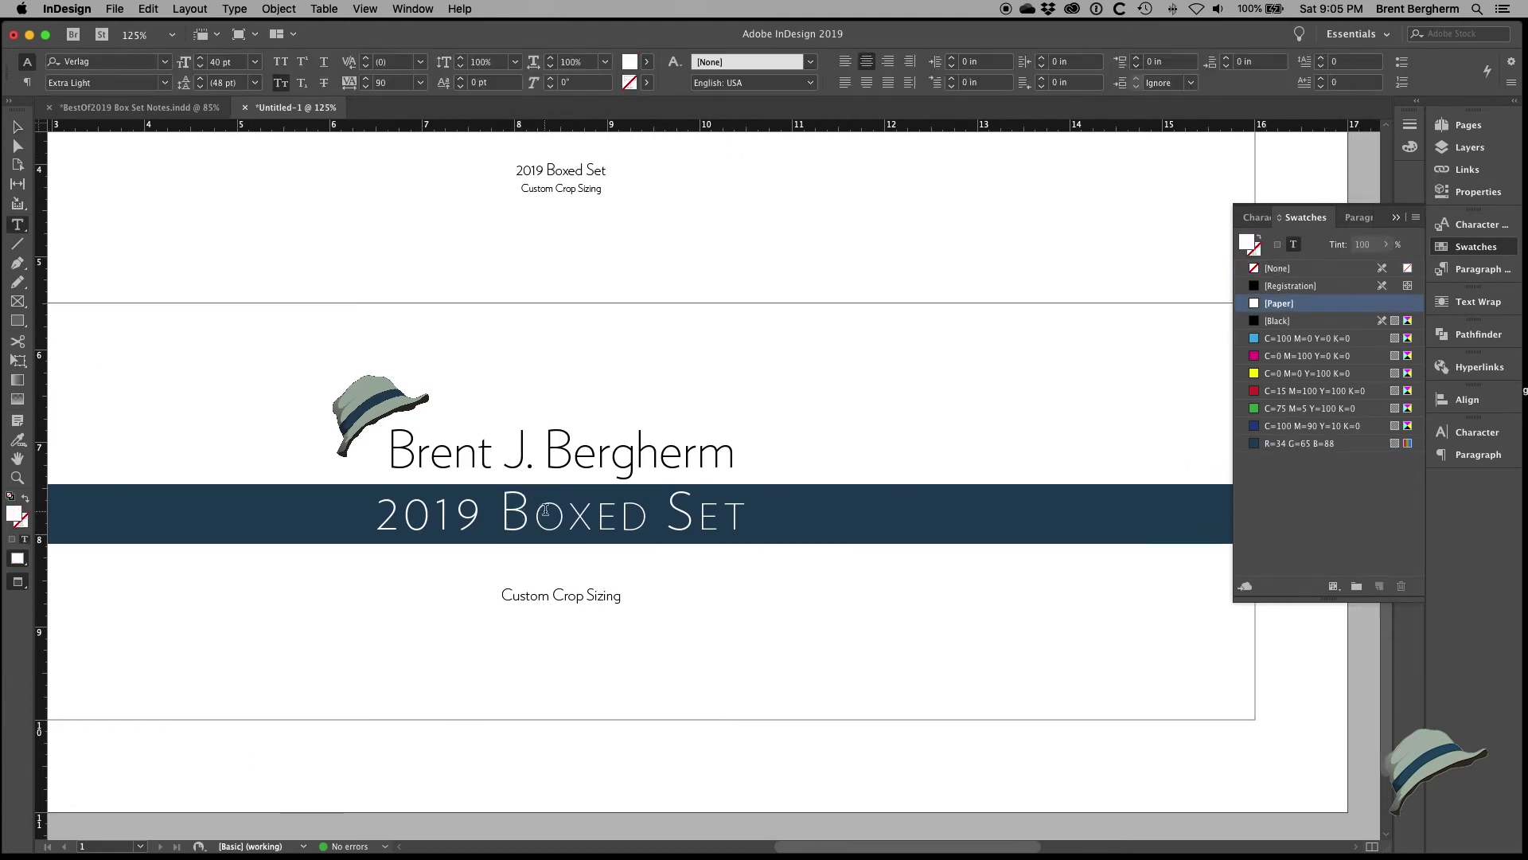
pyautogui.tripleClick(547, 513)
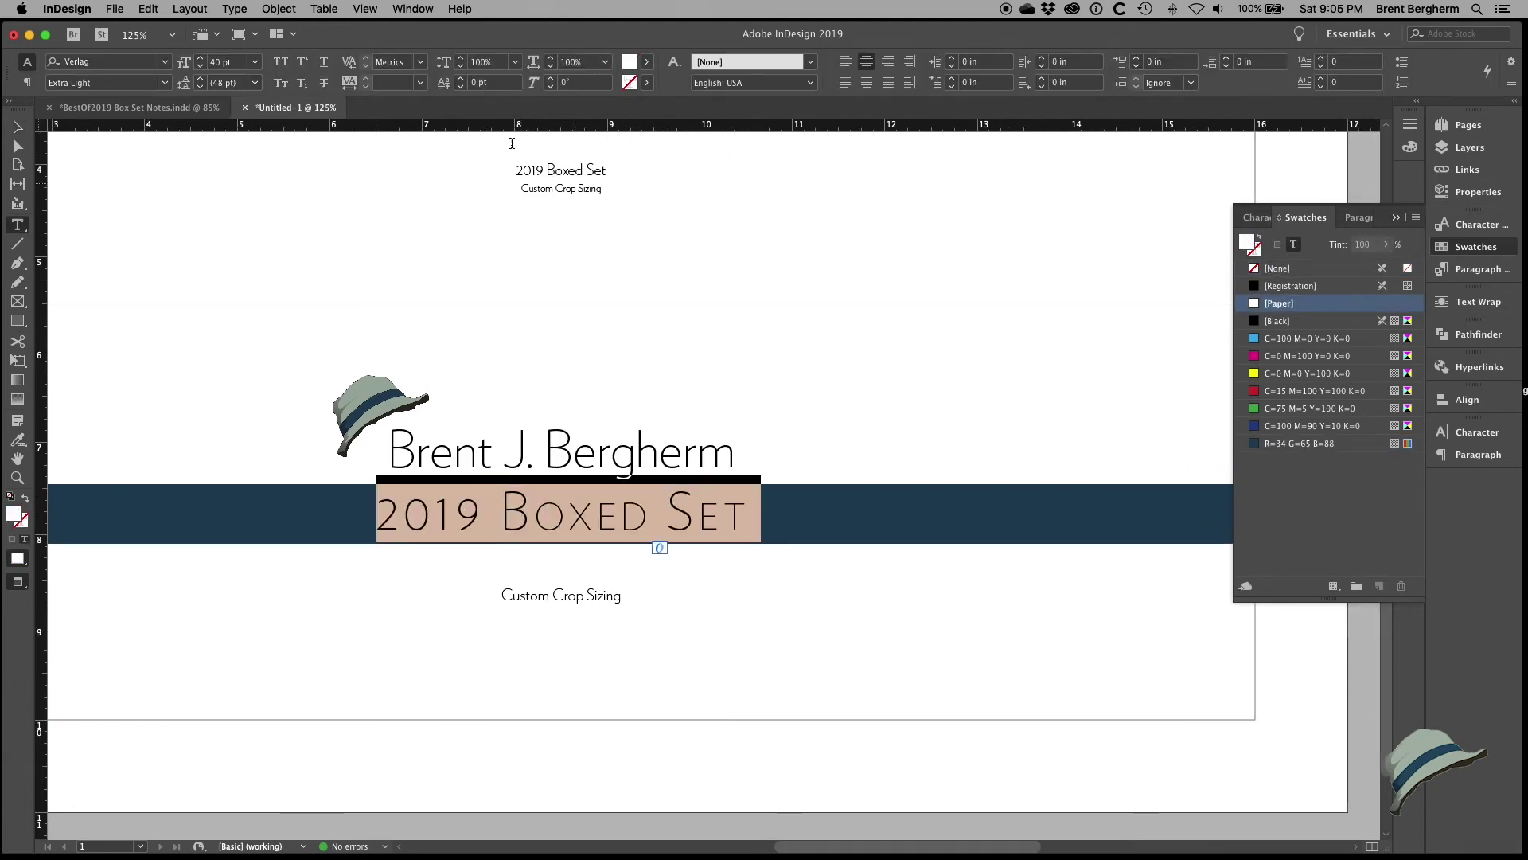
pyautogui.click(201, 69)
pyautogui.click(202, 69)
pyautogui.click(202, 69)
pyautogui.click(200, 68)
pyautogui.click(201, 68)
pyautogui.click(201, 68)
pyautogui.click(201, 69)
pyautogui.click(201, 69)
pyautogui.click(201, 81)
pyautogui.click(200, 81)
pyautogui.click(201, 80)
pyautogui.click(200, 81)
pyautogui.click(201, 81)
pyautogui.click(201, 81)
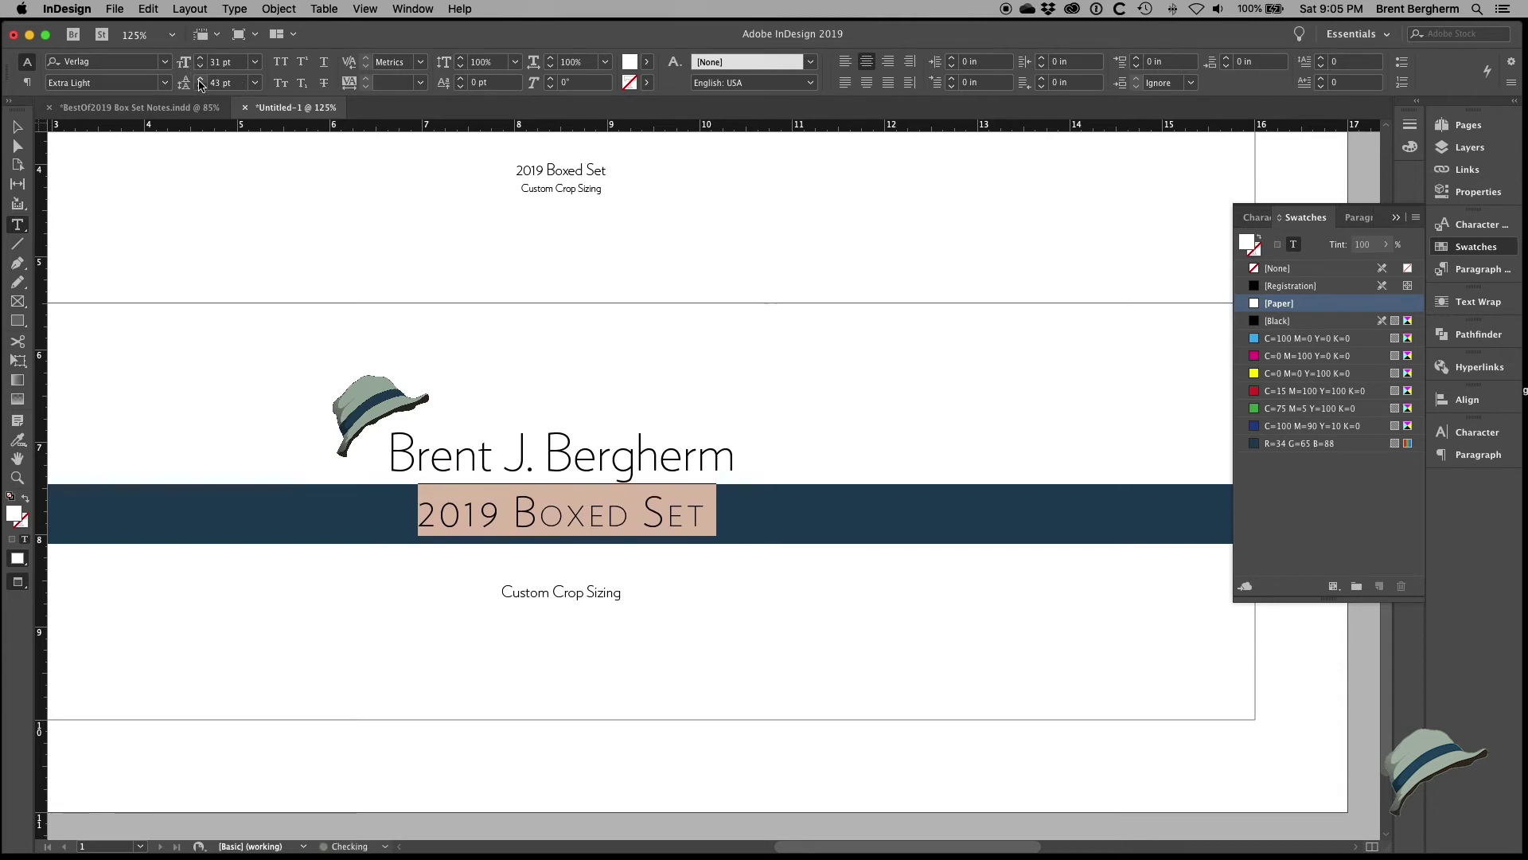
pyautogui.click(201, 80)
# Step: Nudge the lower bar down to Y 7.5094 in and shorten it from its lower edge to a height of 0.5406 in
pyautogui.click(16, 127)
pyautogui.click(178, 197)
pyautogui.moveTo(211, 196); pyautogui.dragTo(521, 151)
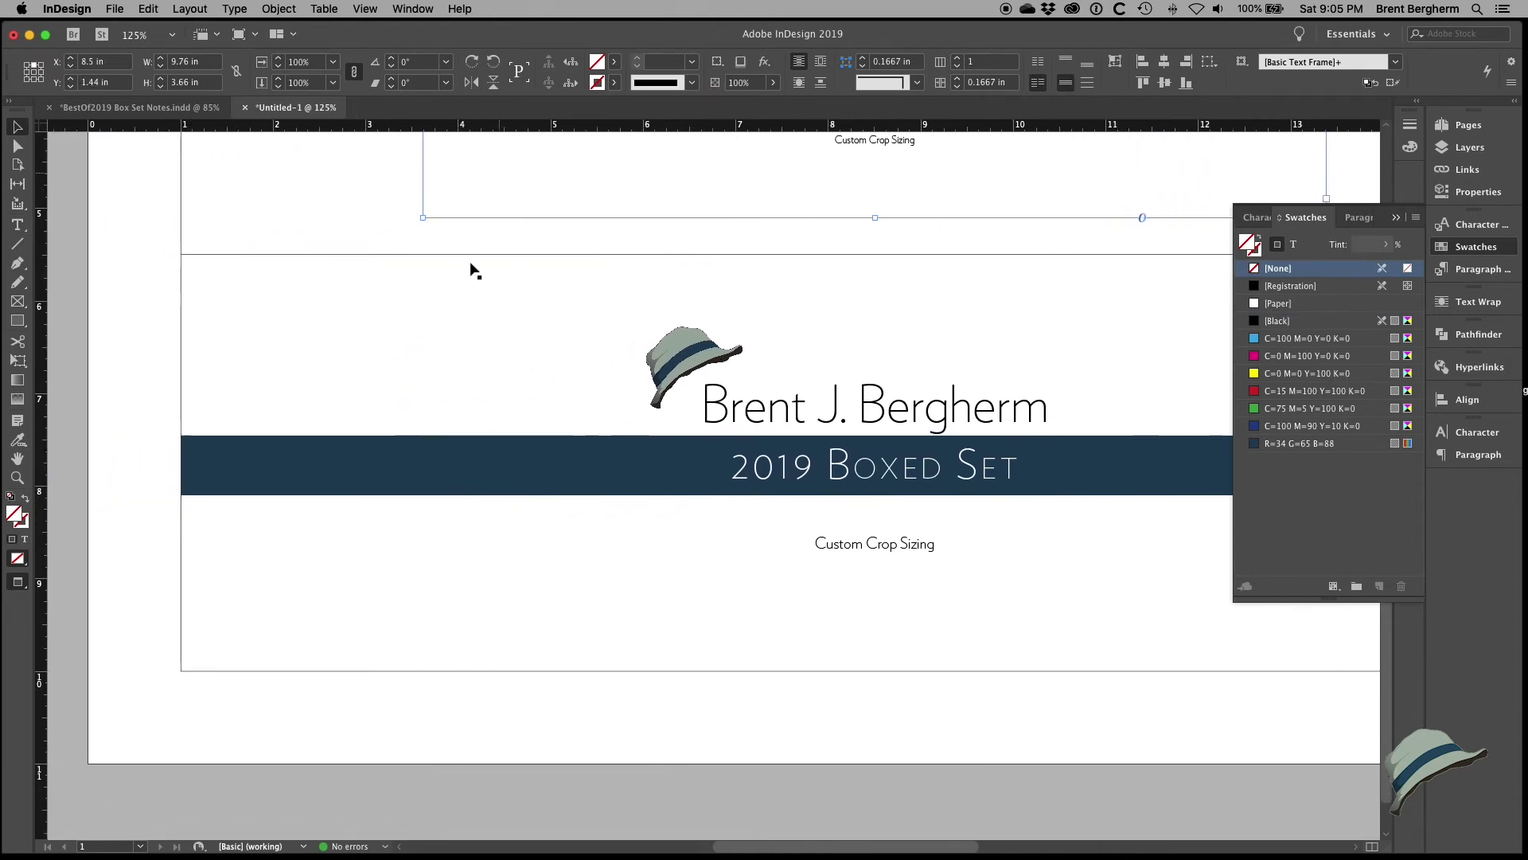
pyautogui.click(295, 466)
pyautogui.press('Down')
pyautogui.press('Down')
pyautogui.press('Down')
pyautogui.press('Down')
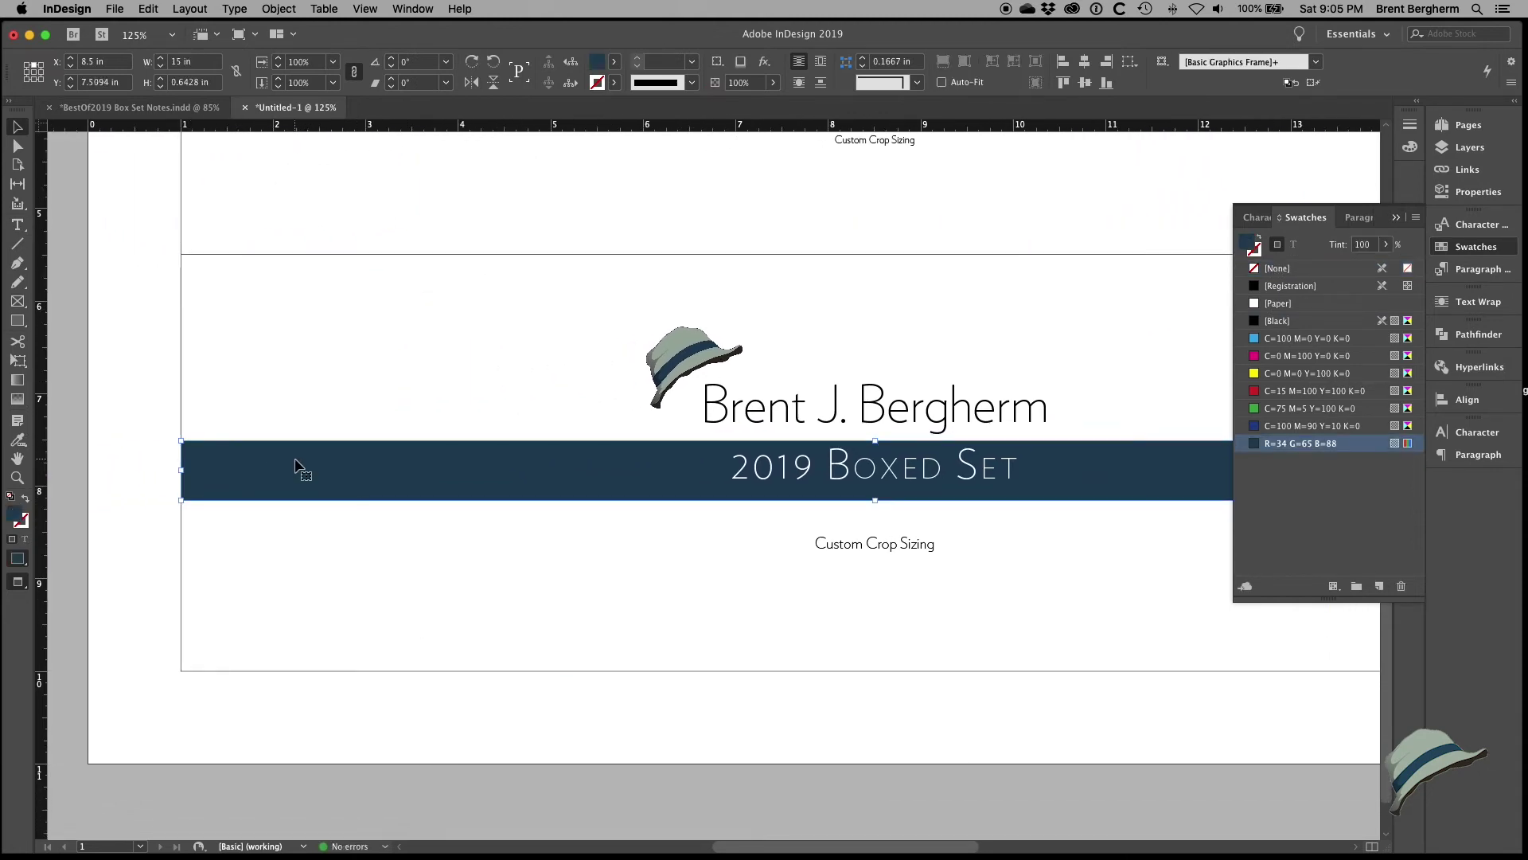
pyautogui.moveTo(876, 500); pyautogui.dragTo(875, 492)
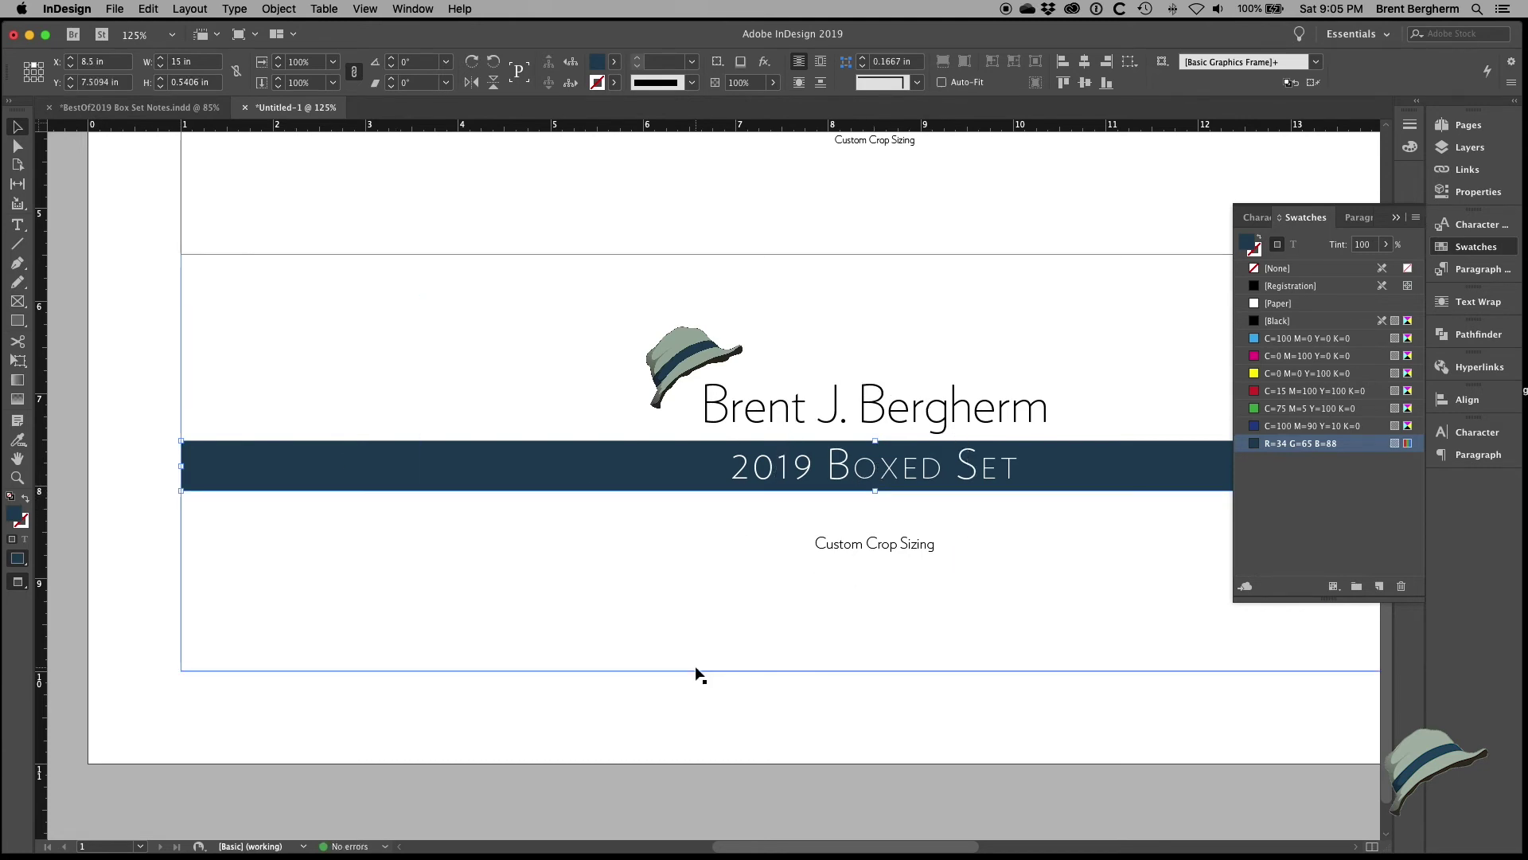
pyautogui.click(666, 718)
# Step: Set the black tint of the lower panel's "Custom Crop Sizing" line to 50%
pyautogui.hscroll(3, 662, 714)
pyautogui.hscroll(5, 589, 702)
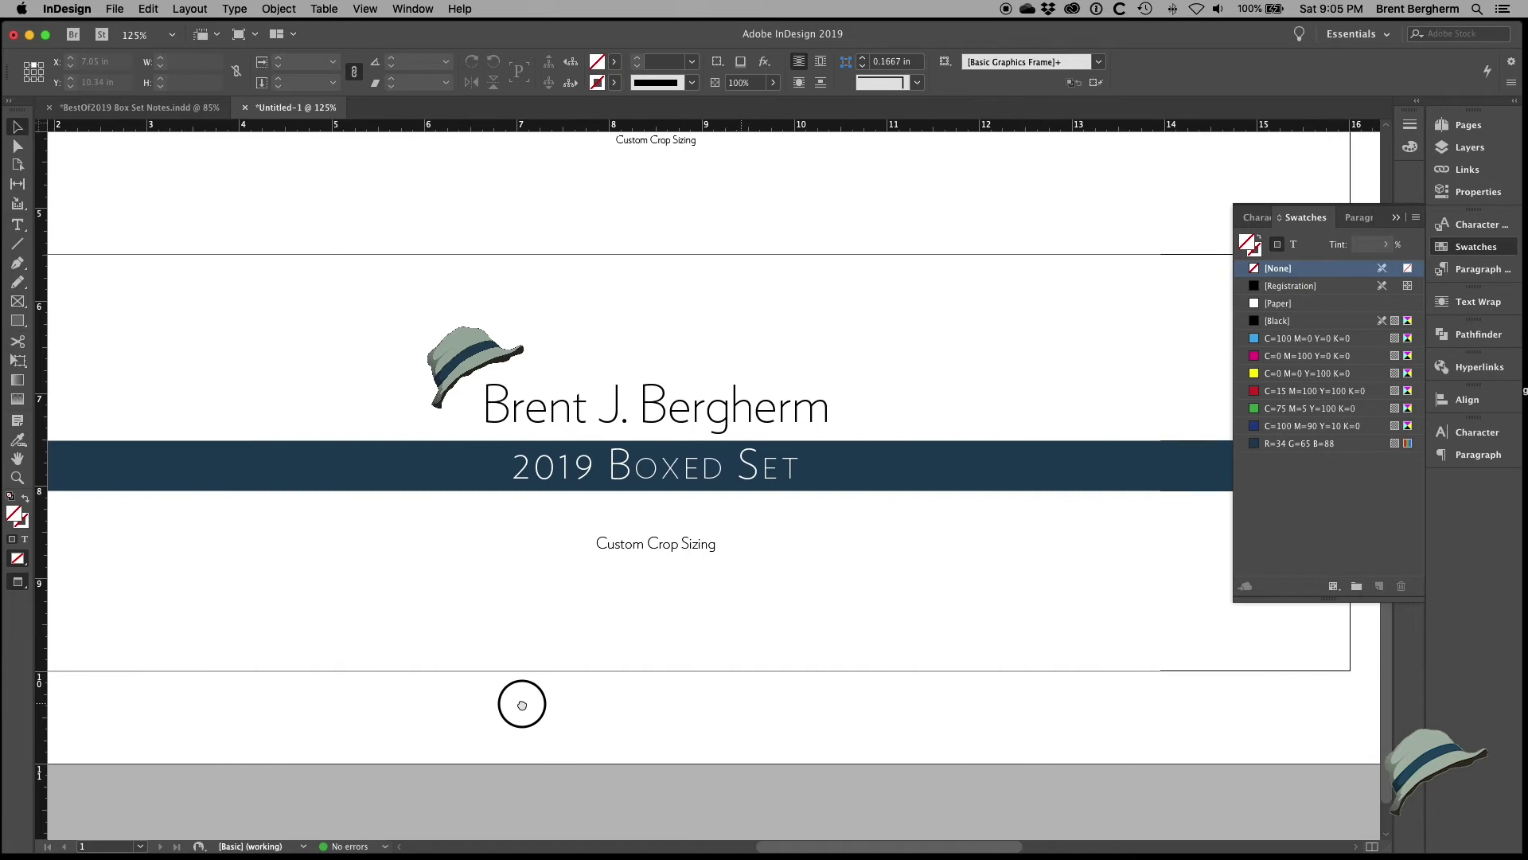
pyautogui.click(587, 550)
pyautogui.doubleClick(586, 551)
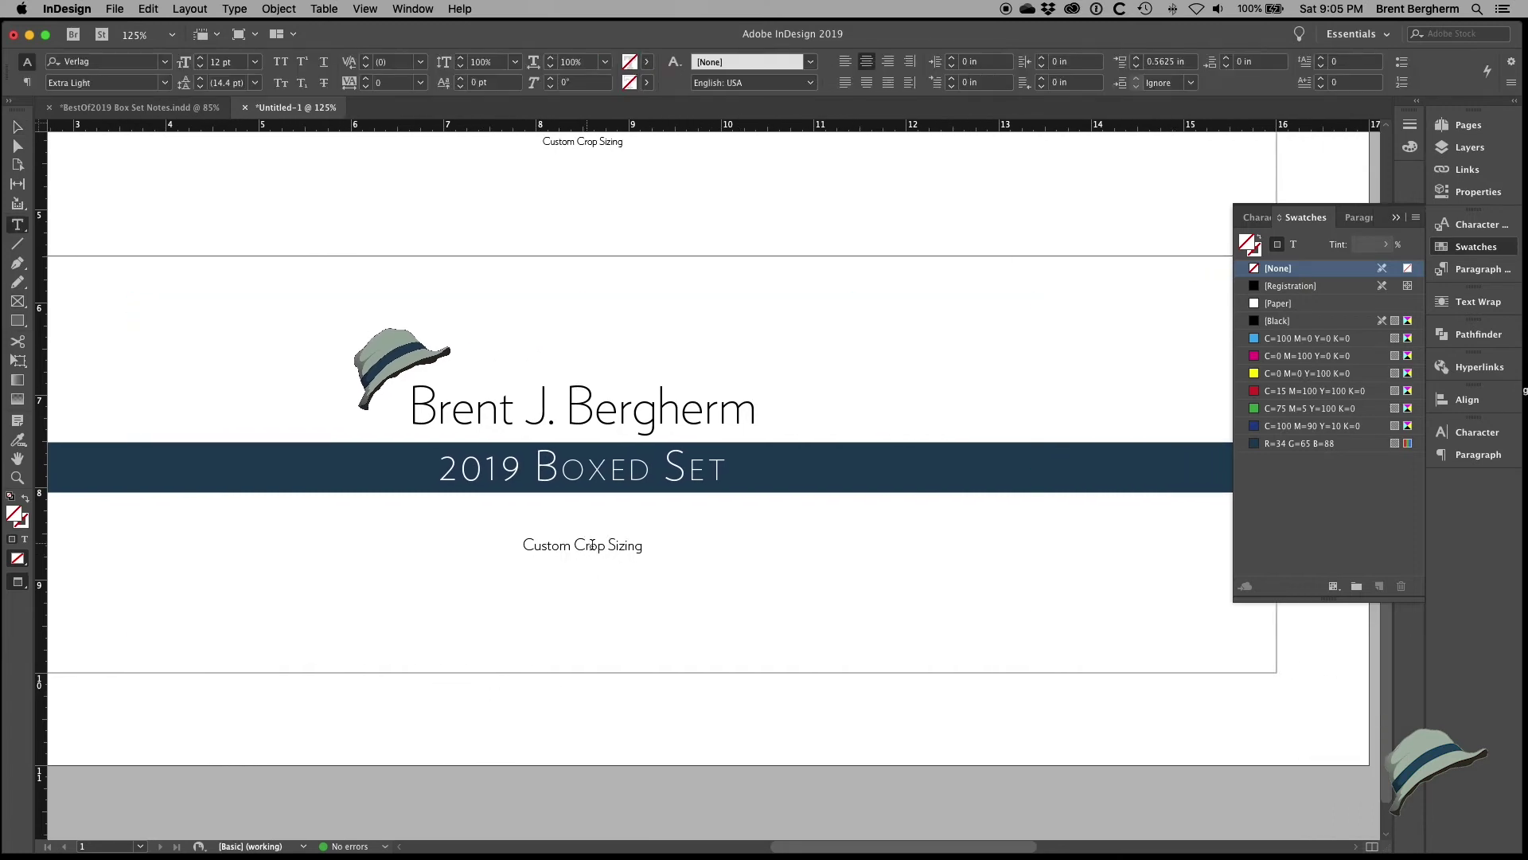
pyautogui.tripleClick(586, 551)
pyautogui.click(1367, 248)
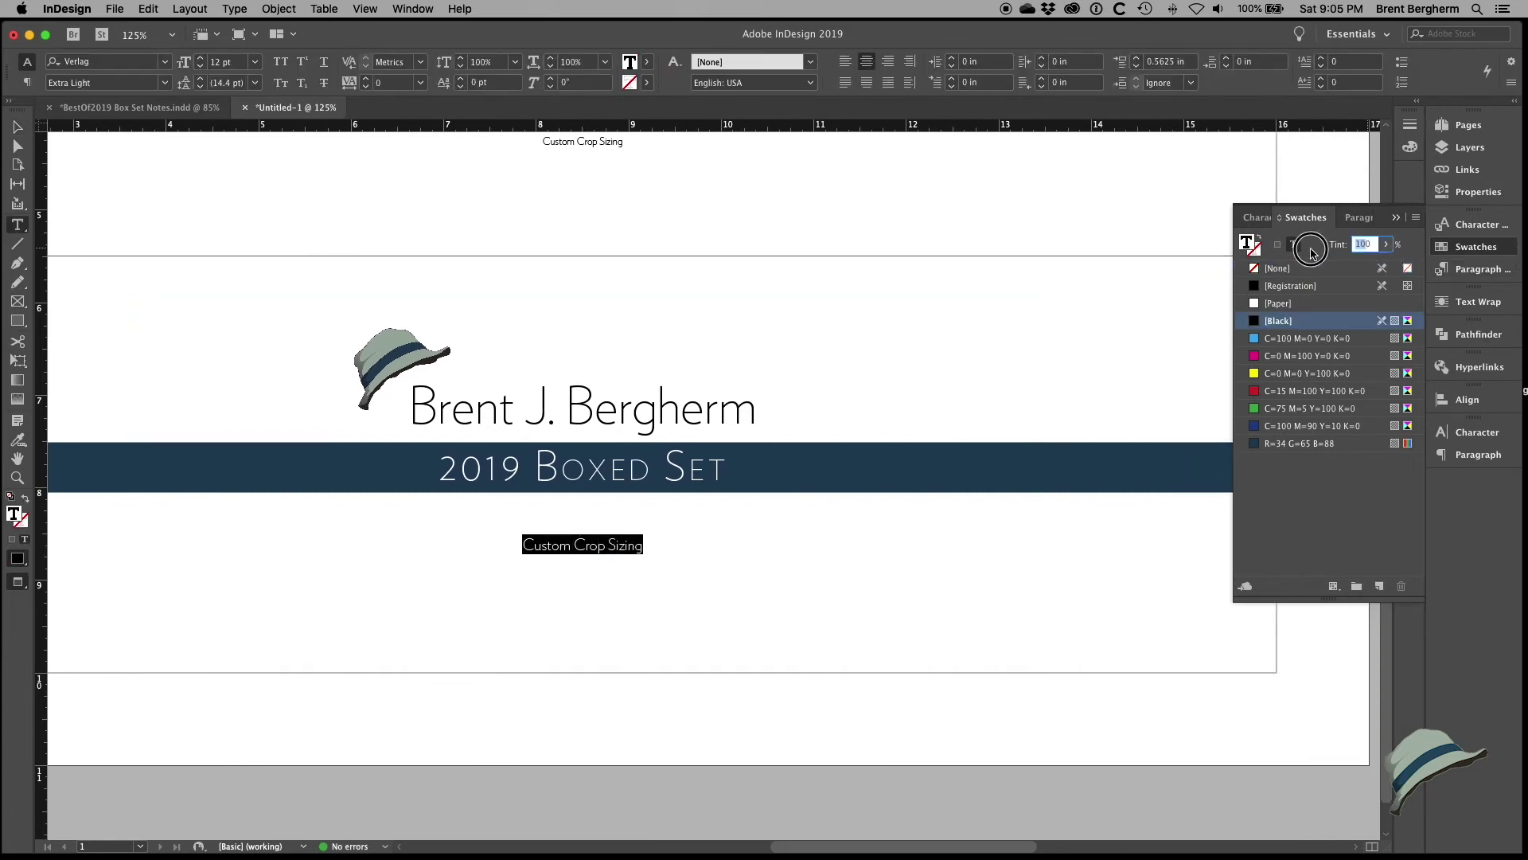
pyautogui.write('50')
pyautogui.press('Return')
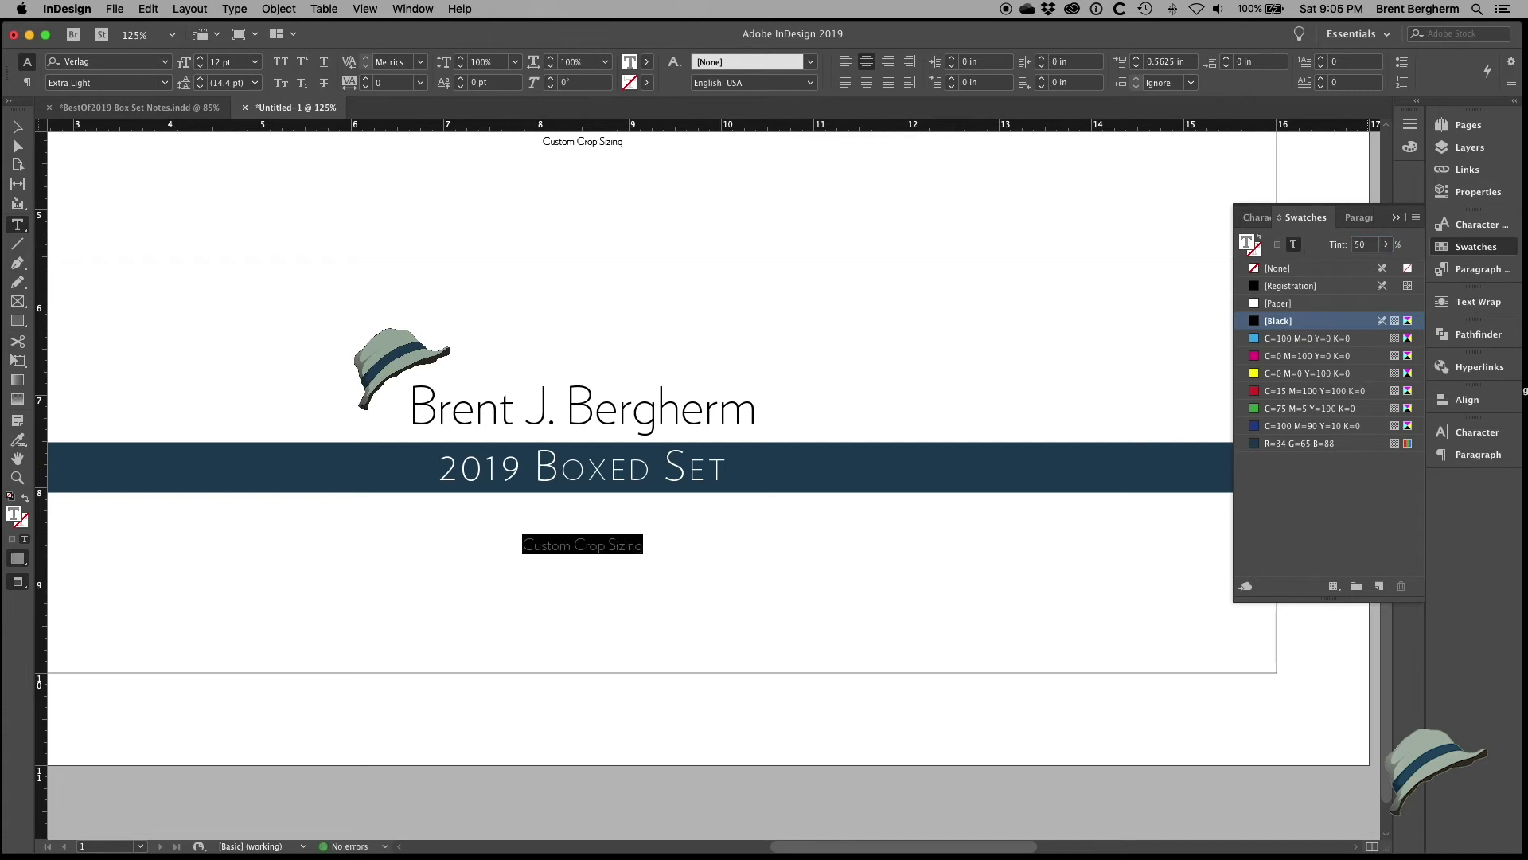
# Step: Set the opacity of the lower panel's hat image to 60% in the Effects settings
pyautogui.click(17, 127)
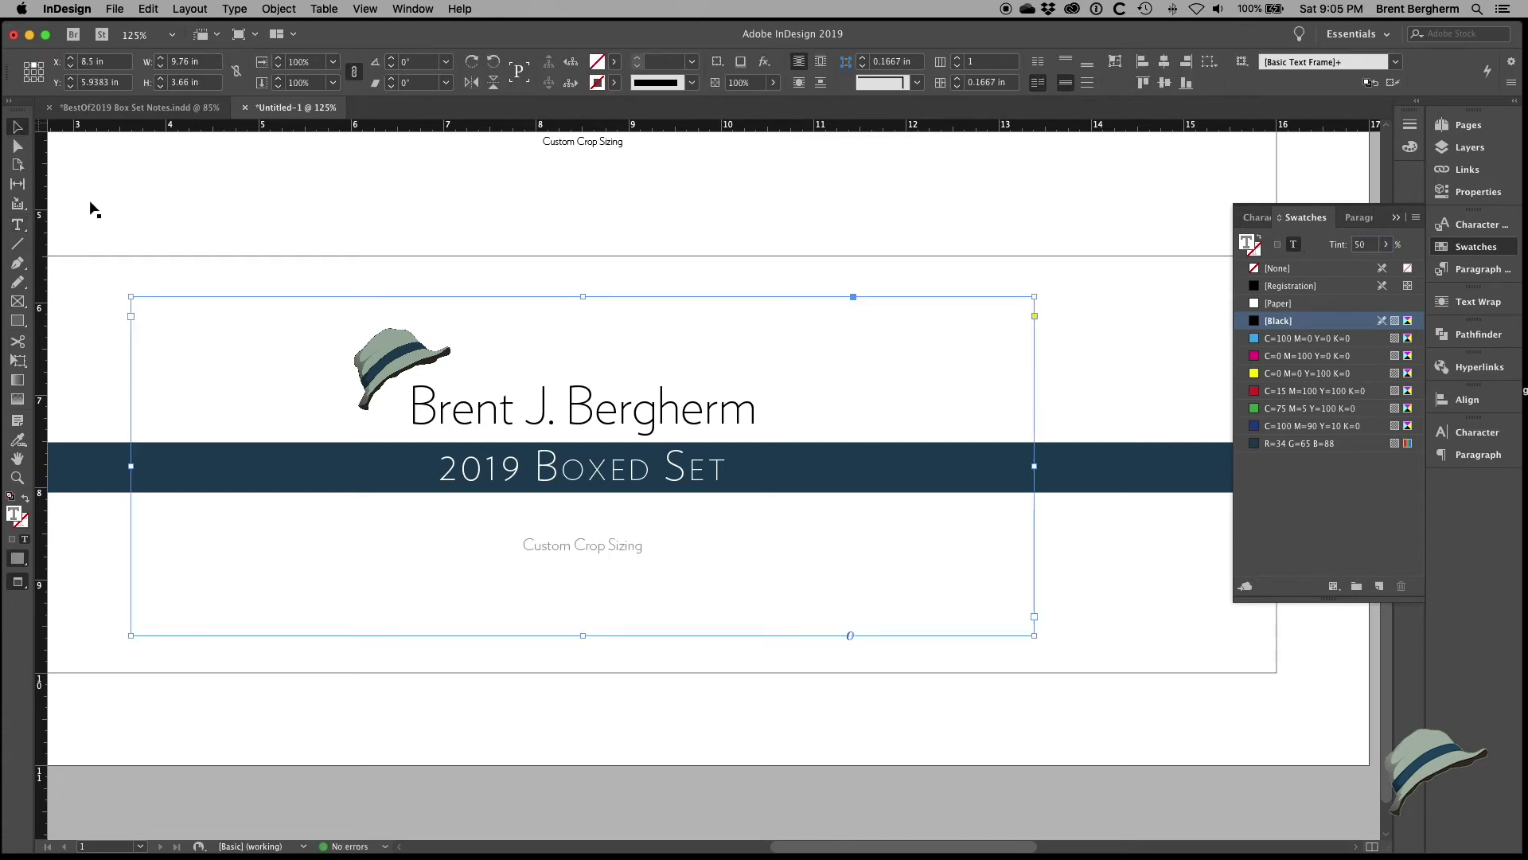
pyautogui.click(383, 364)
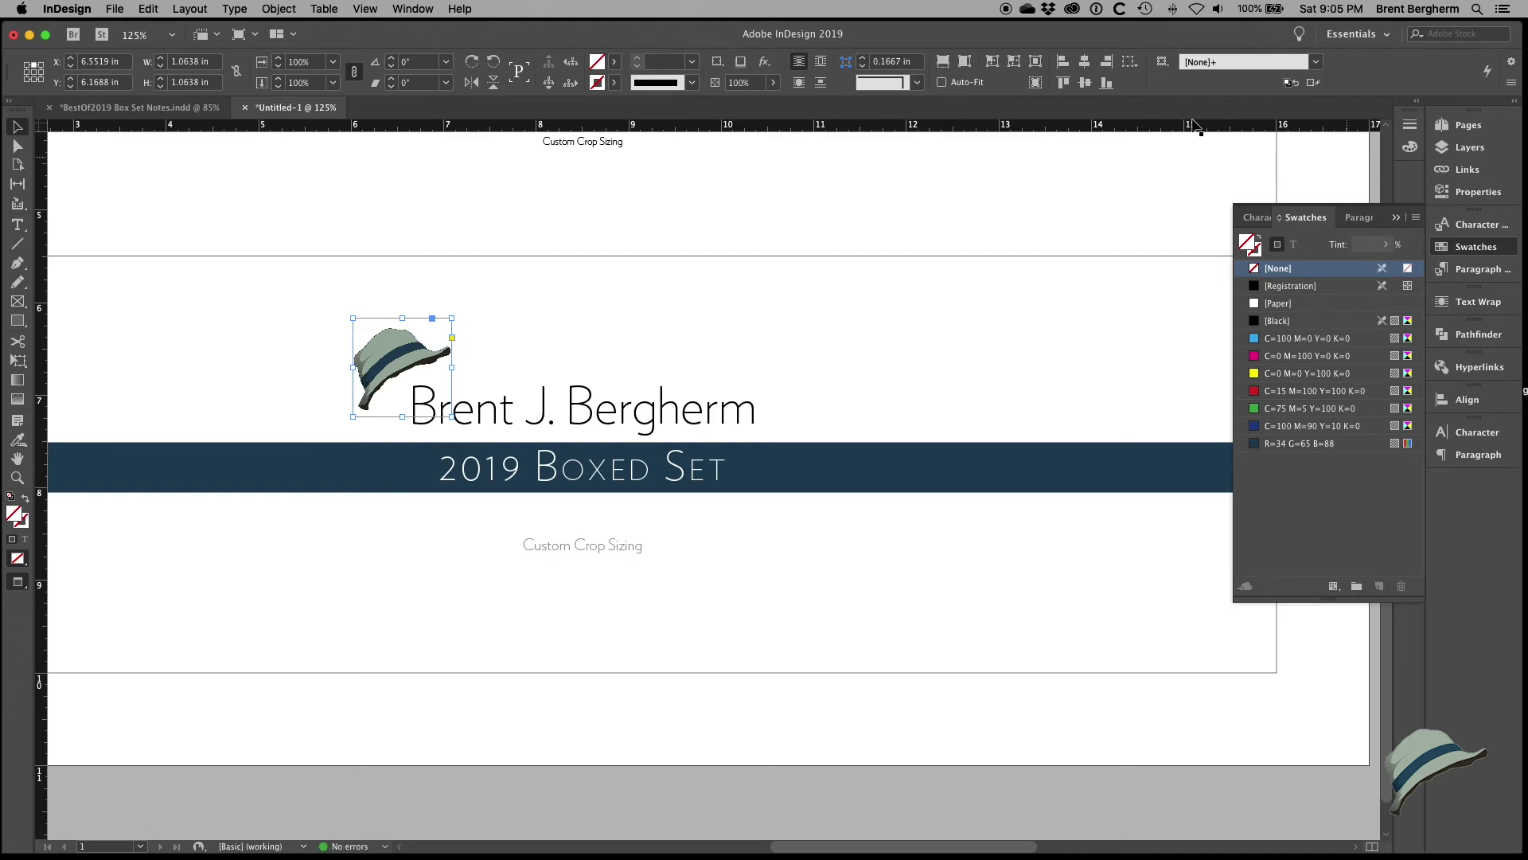
pyautogui.click(416, 8)
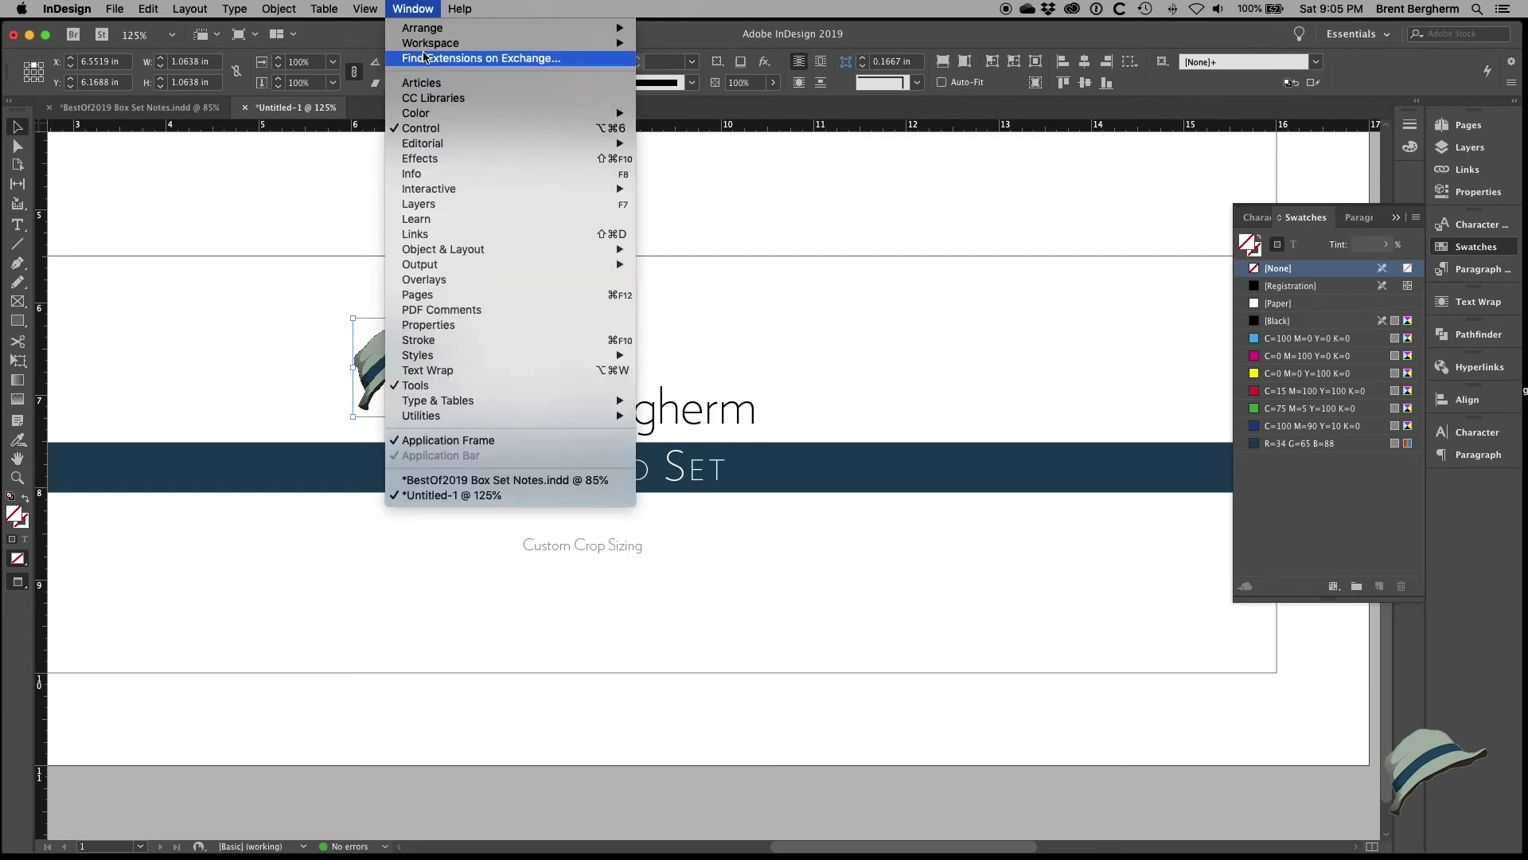
pyautogui.click(421, 159)
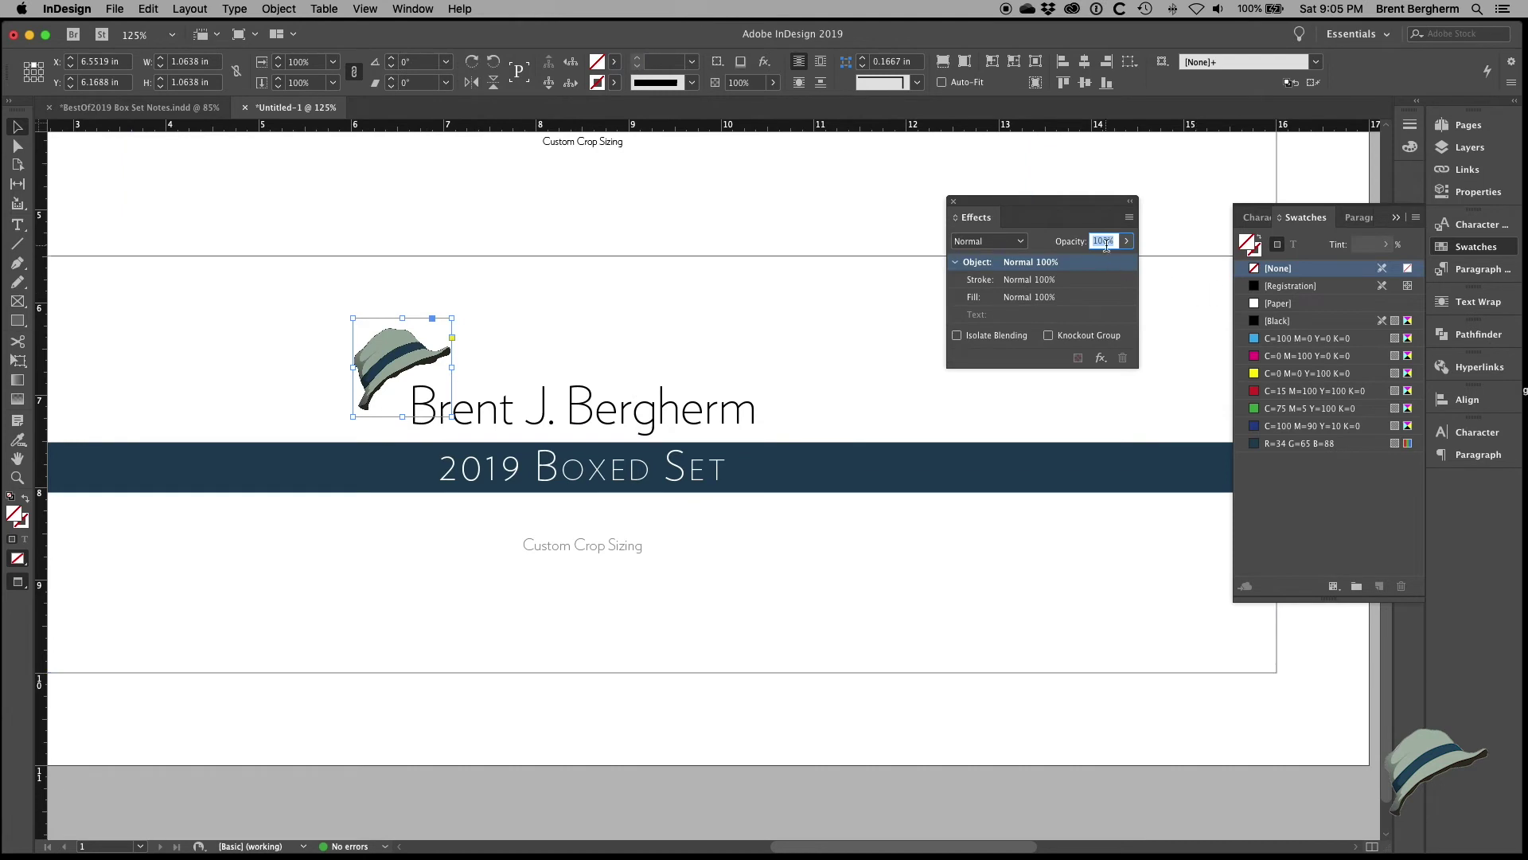
pyautogui.write('60')
pyautogui.press('Return')
pyautogui.click(1004, 644)
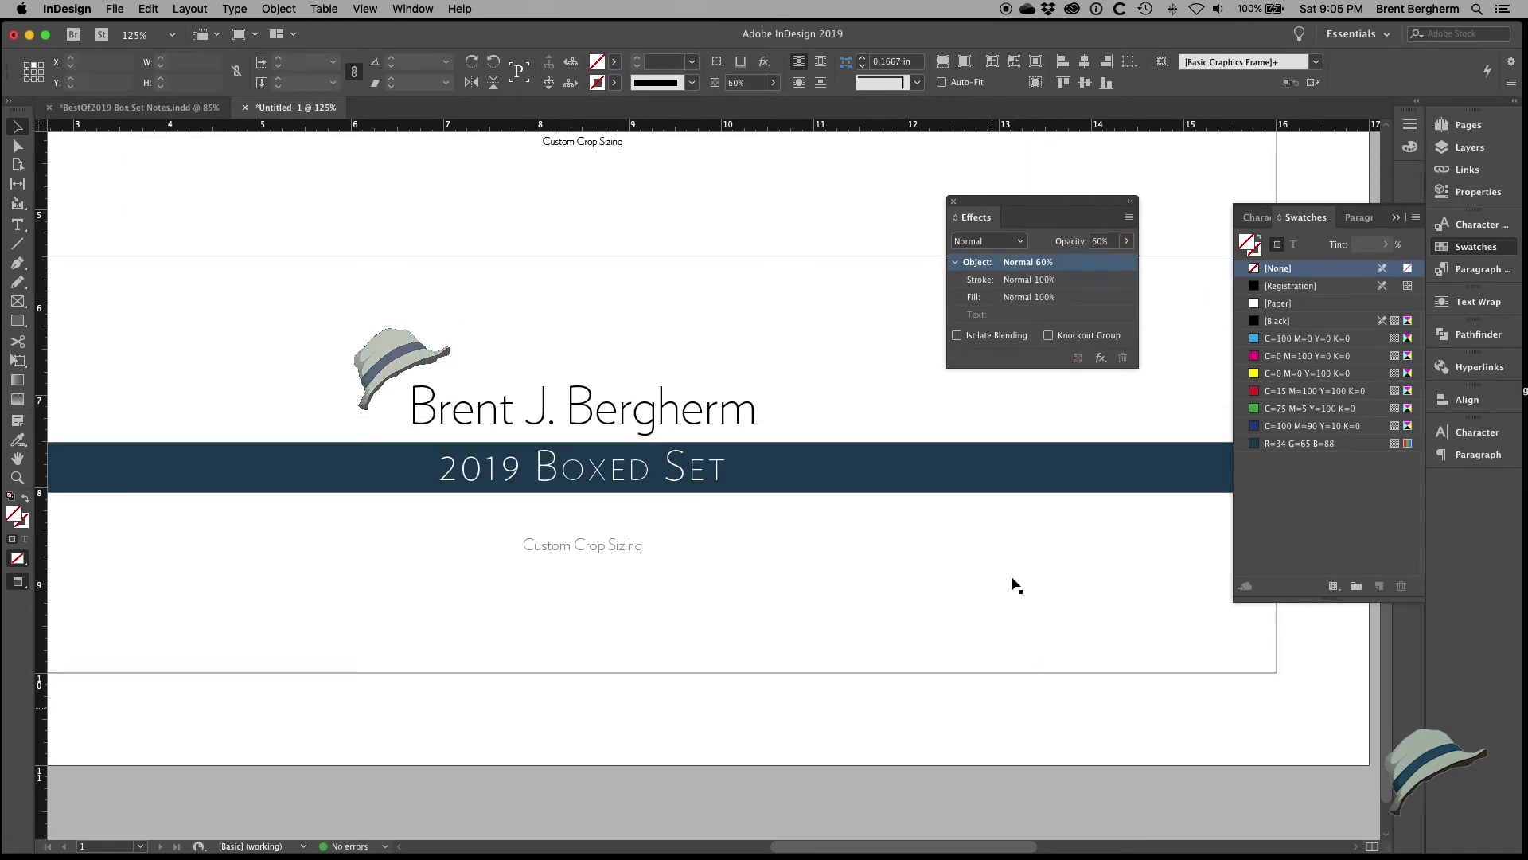
pyautogui.click(953, 201)
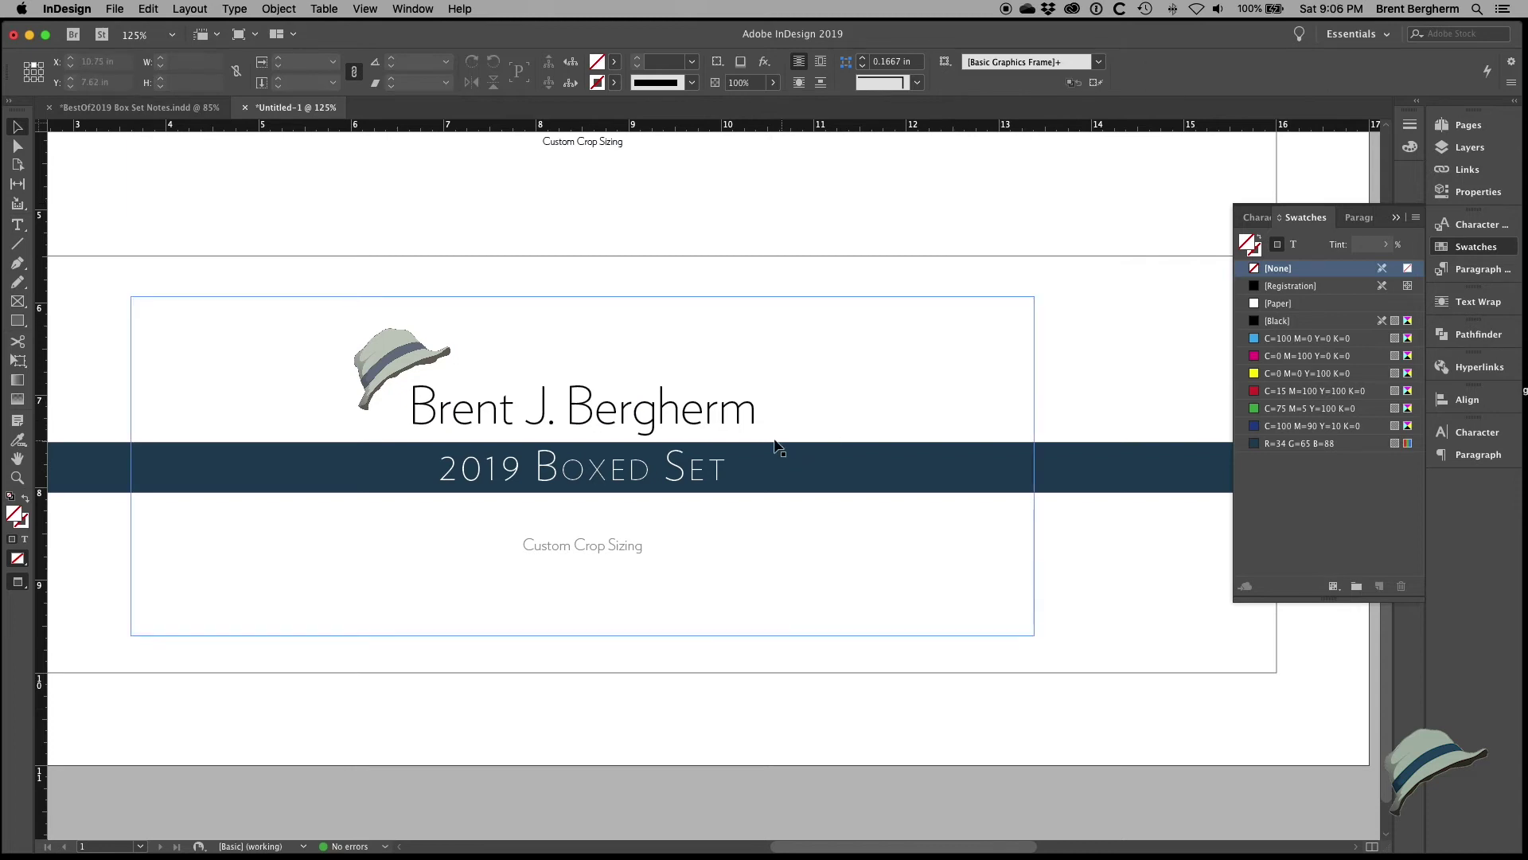
pyautogui.keyDown('alt'); pyautogui.keyDown('super'); pyautogui.click(676, 563); pyautogui.keyUp('super'); pyautogui.keyUp('alt')
pyautogui.keyDown('alt'); pyautogui.keyDown('super'); pyautogui.click(719, 533); pyautogui.keyUp('super'); pyautogui.keyUp('alt')
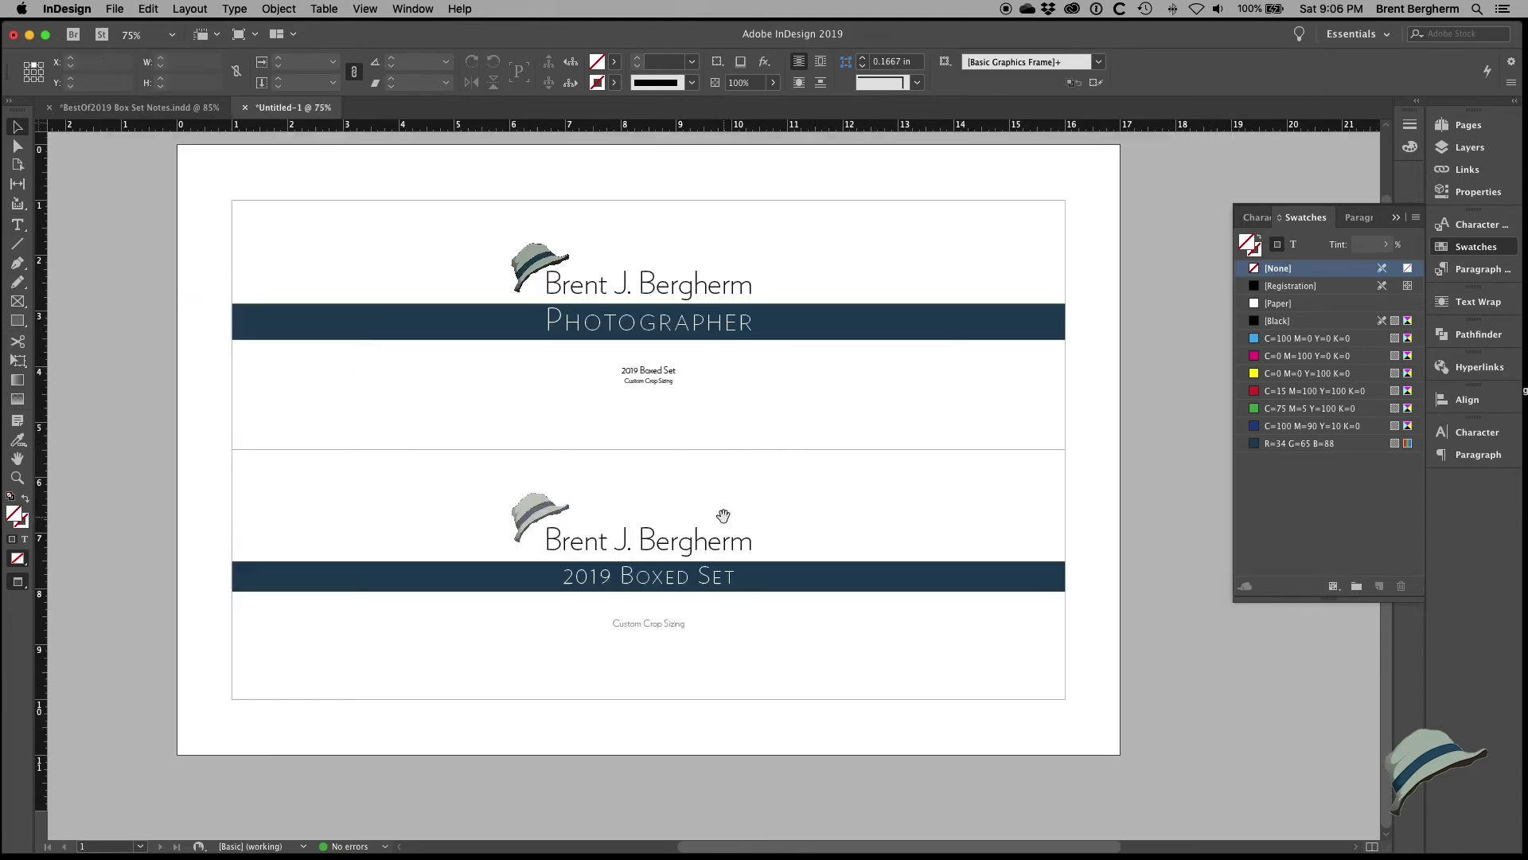
pyautogui.moveTo(699, 483); pyautogui.dragTo(718, 484)
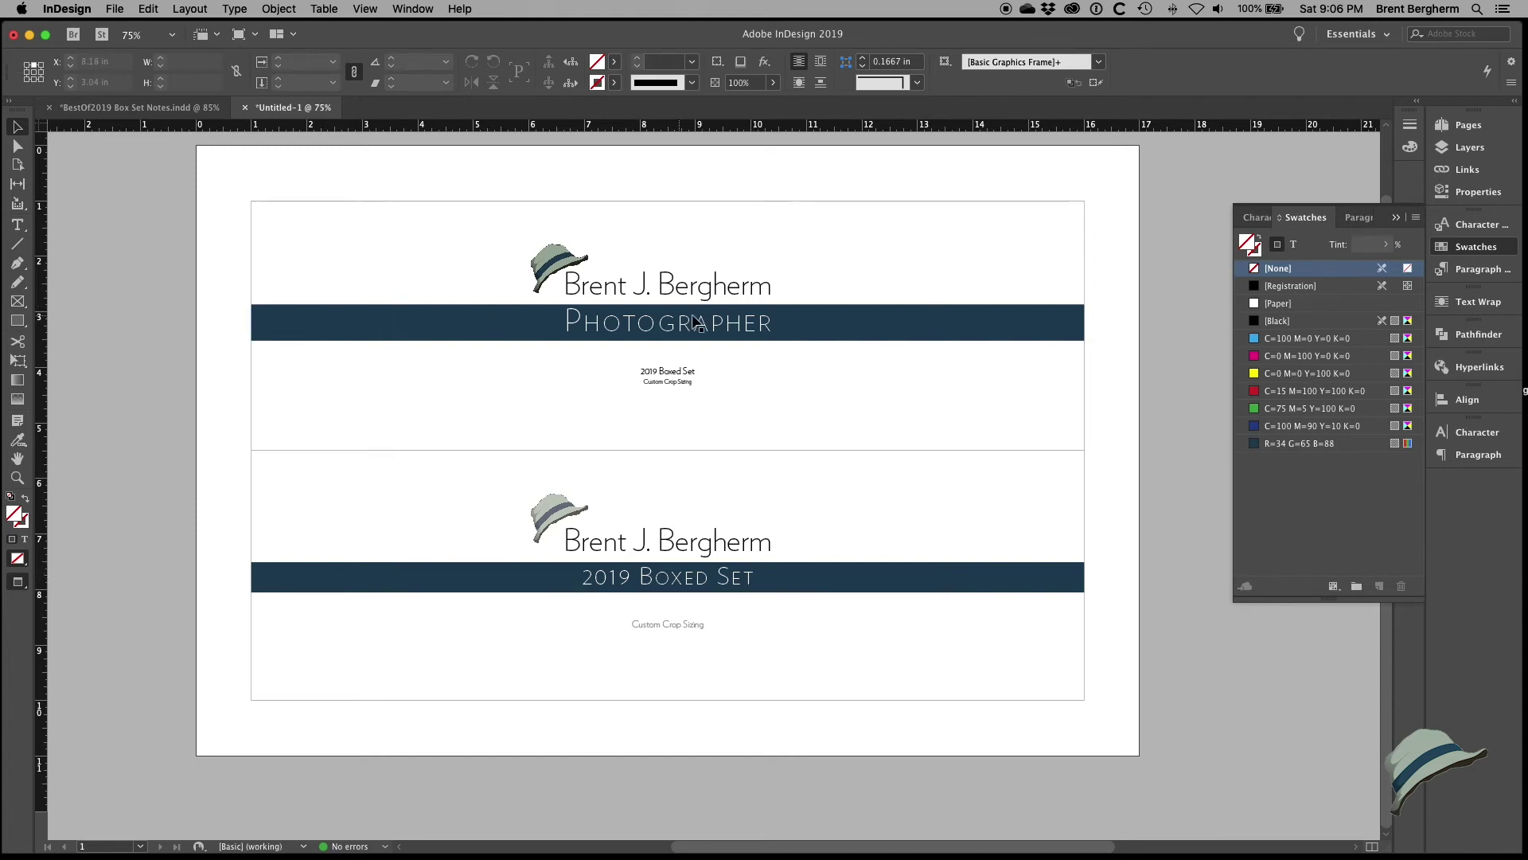
# Step: Delete the whole upper title panel, including its frame, bar, text and hat image
pyautogui.moveTo(218, 188); pyautogui.dragTo(724, 379)
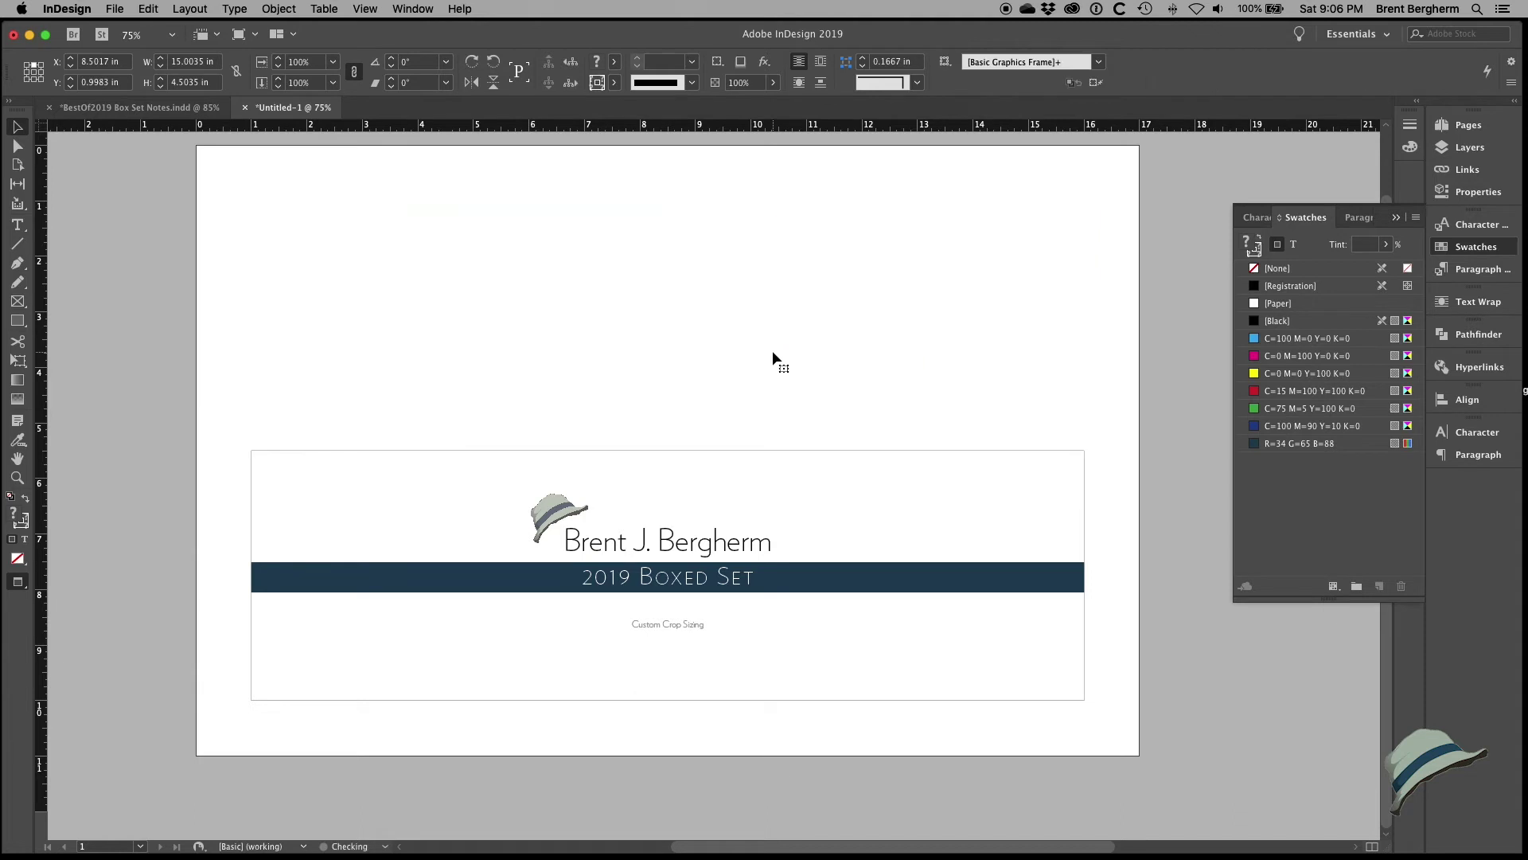
pyautogui.press('Delete')
# Step: Set the tracking of the "2019 Boxed Set" text on the remaining bar to 0
pyautogui.click(651, 565)
pyautogui.doubleClick(659, 576)
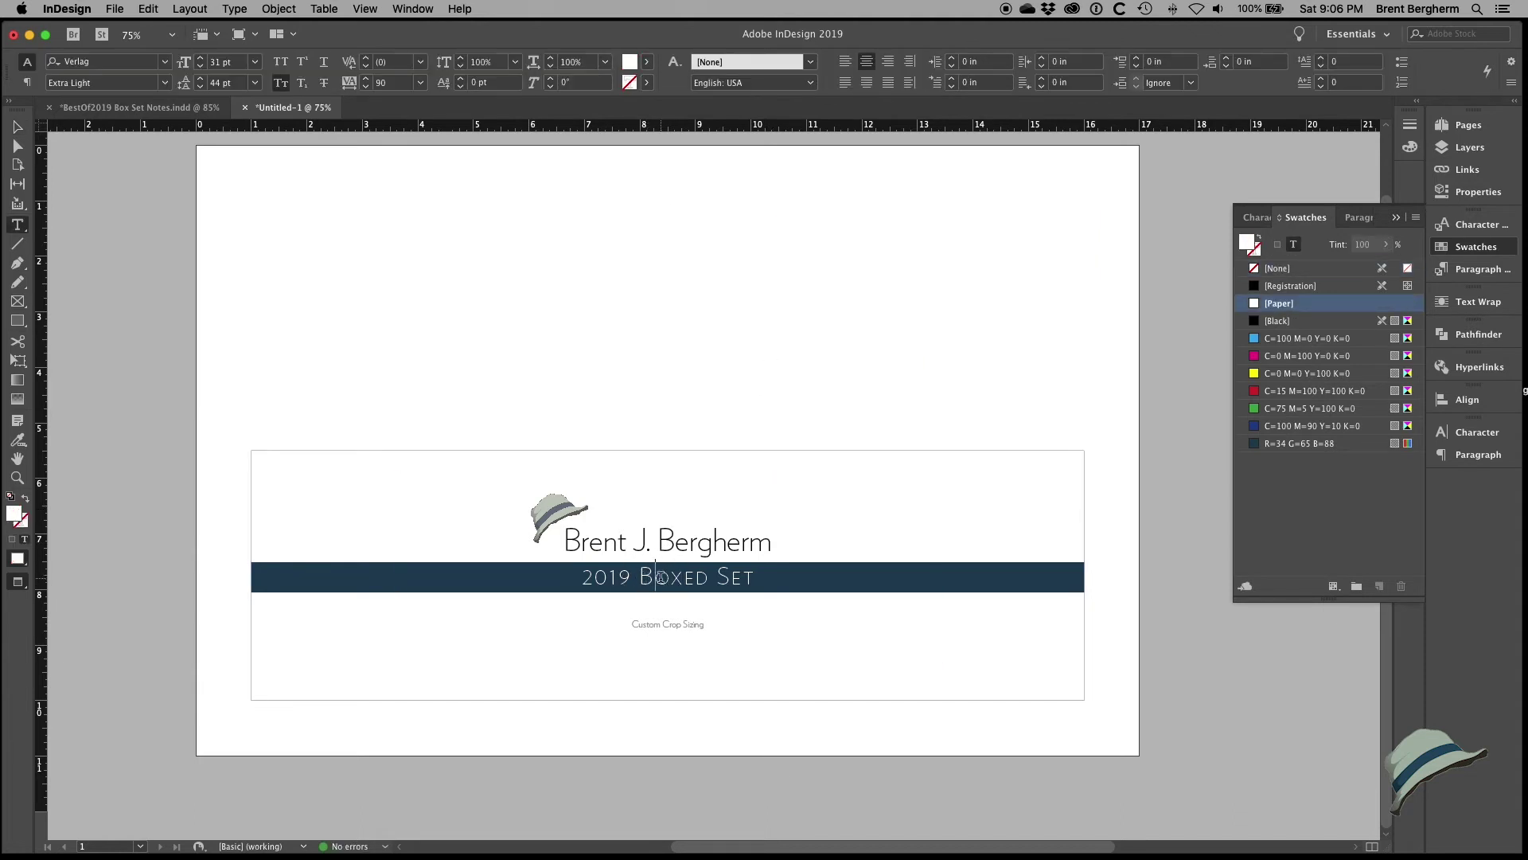
pyautogui.doubleClick(661, 577)
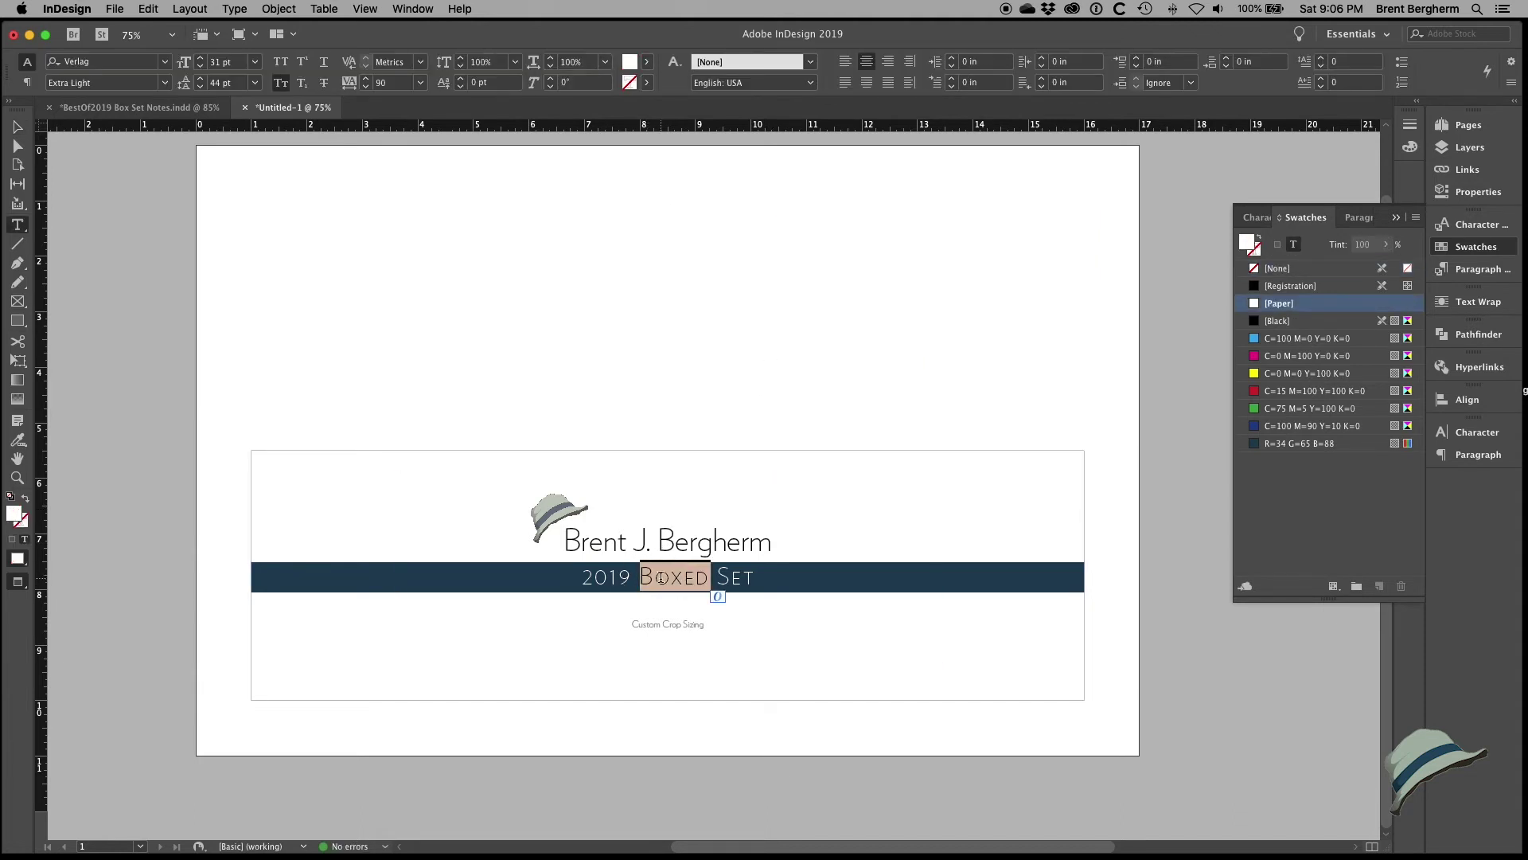
pyautogui.tripleClick(648, 576)
pyautogui.click(385, 85)
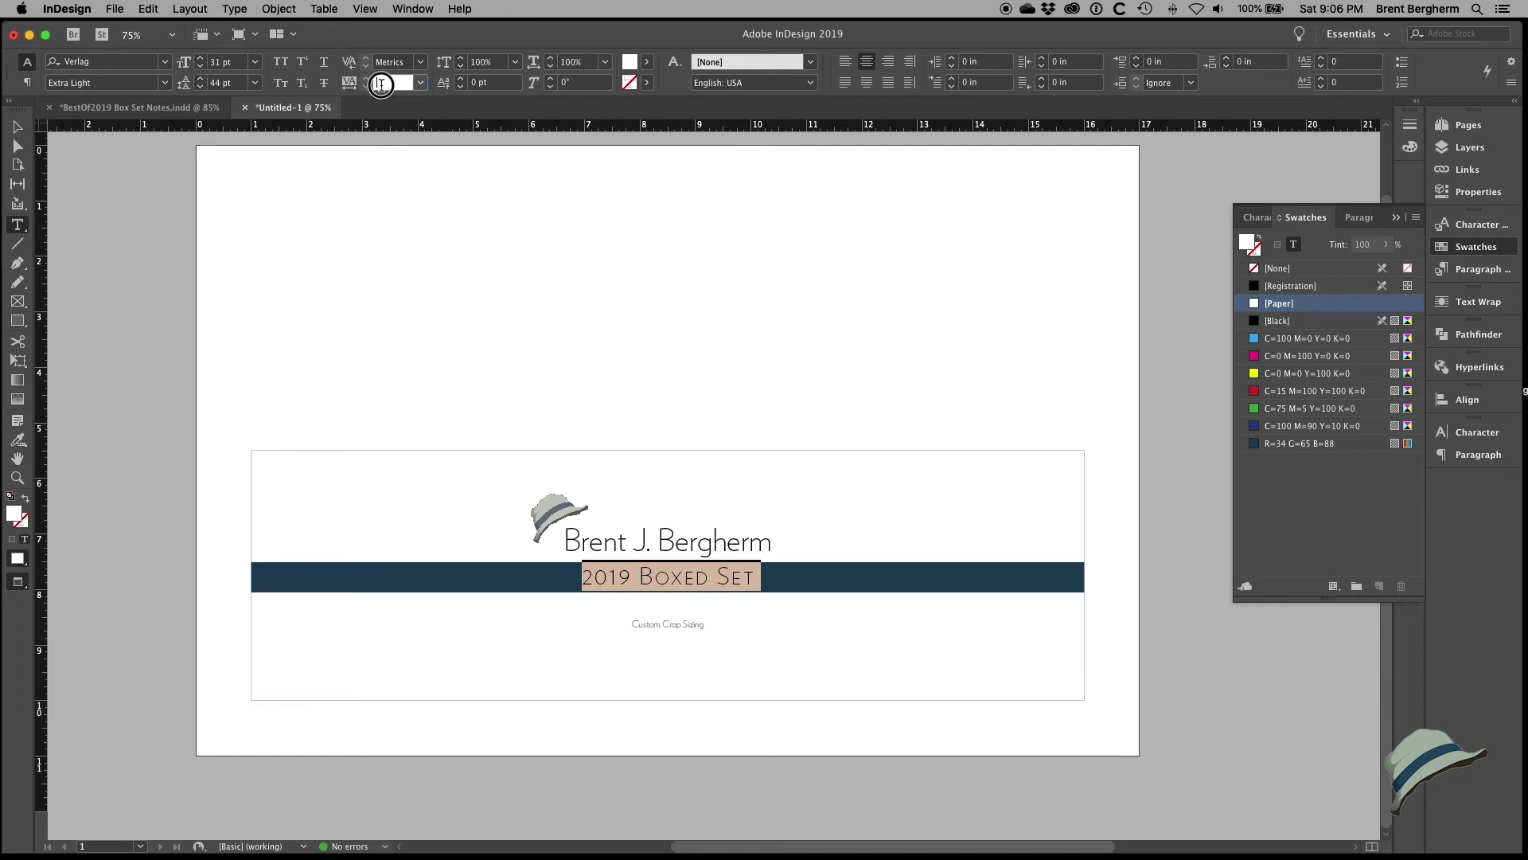
pyautogui.write('0')
pyautogui.press('Return')
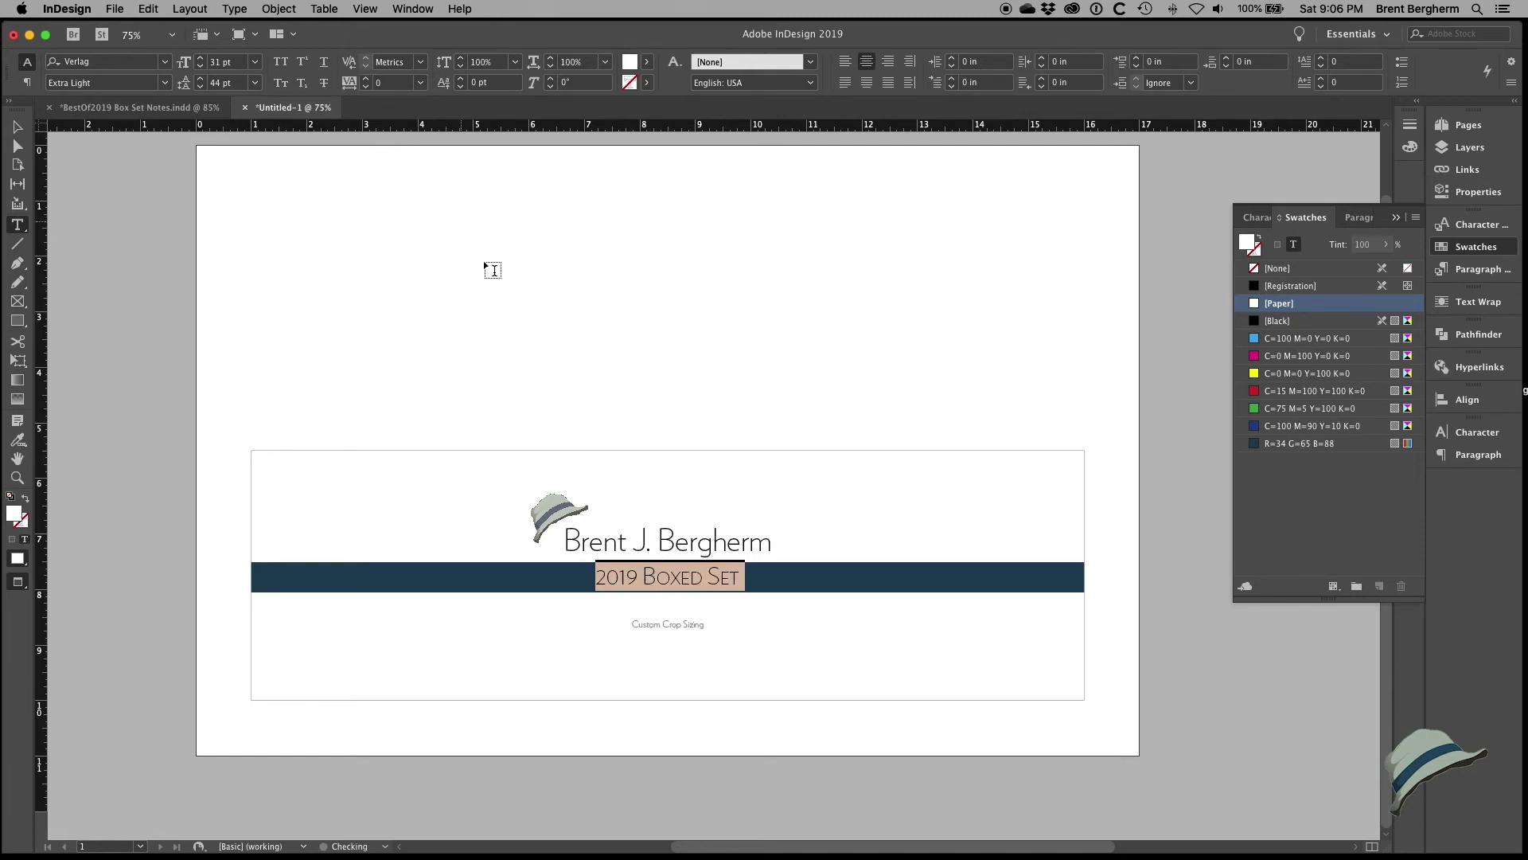
pyautogui.click(662, 576)
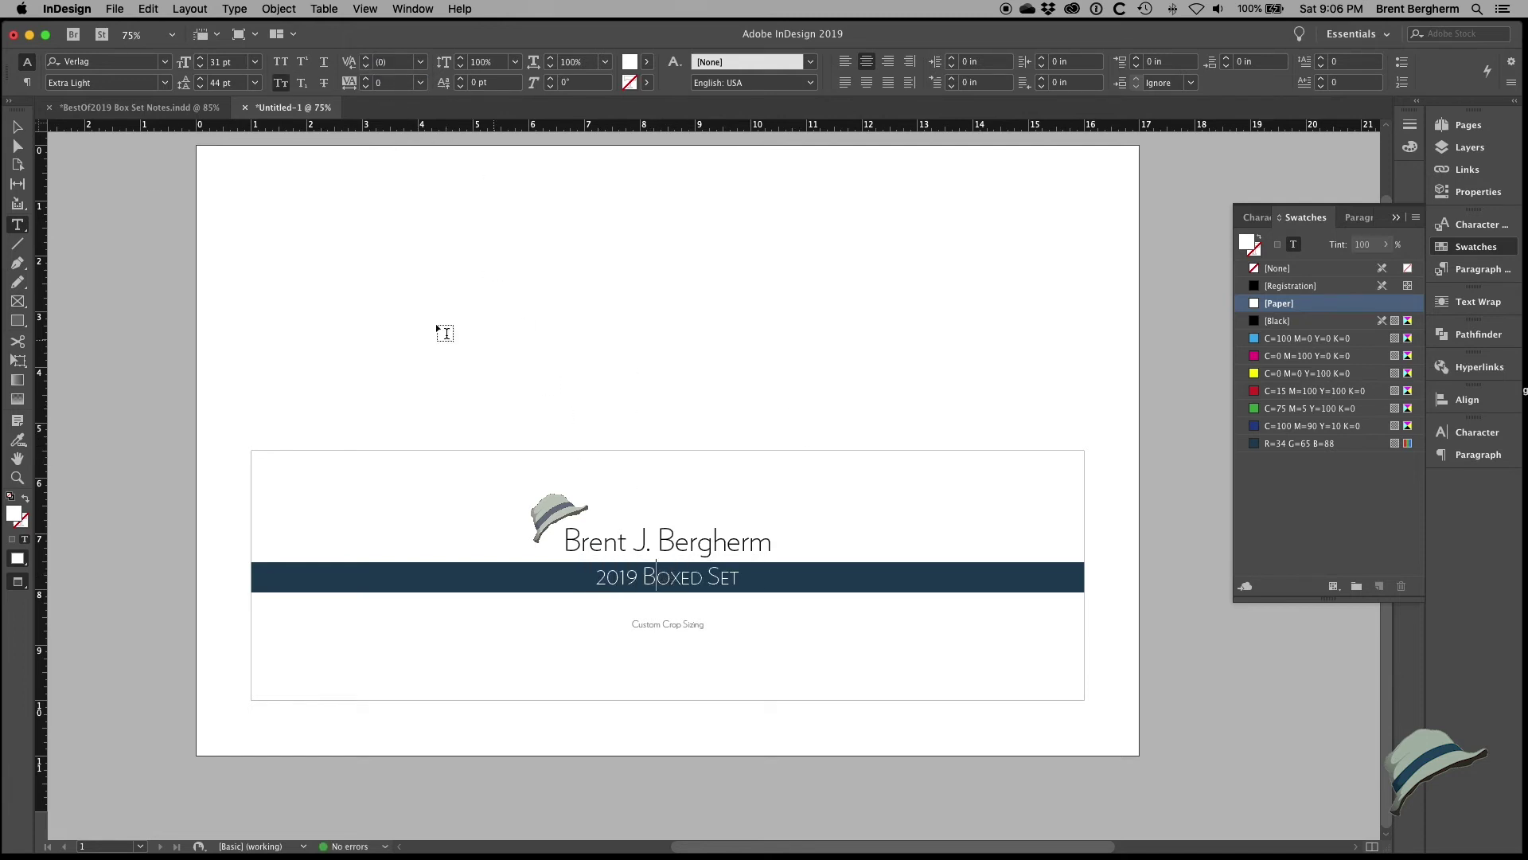
pyautogui.click(17, 128)
pyautogui.click(141, 256)
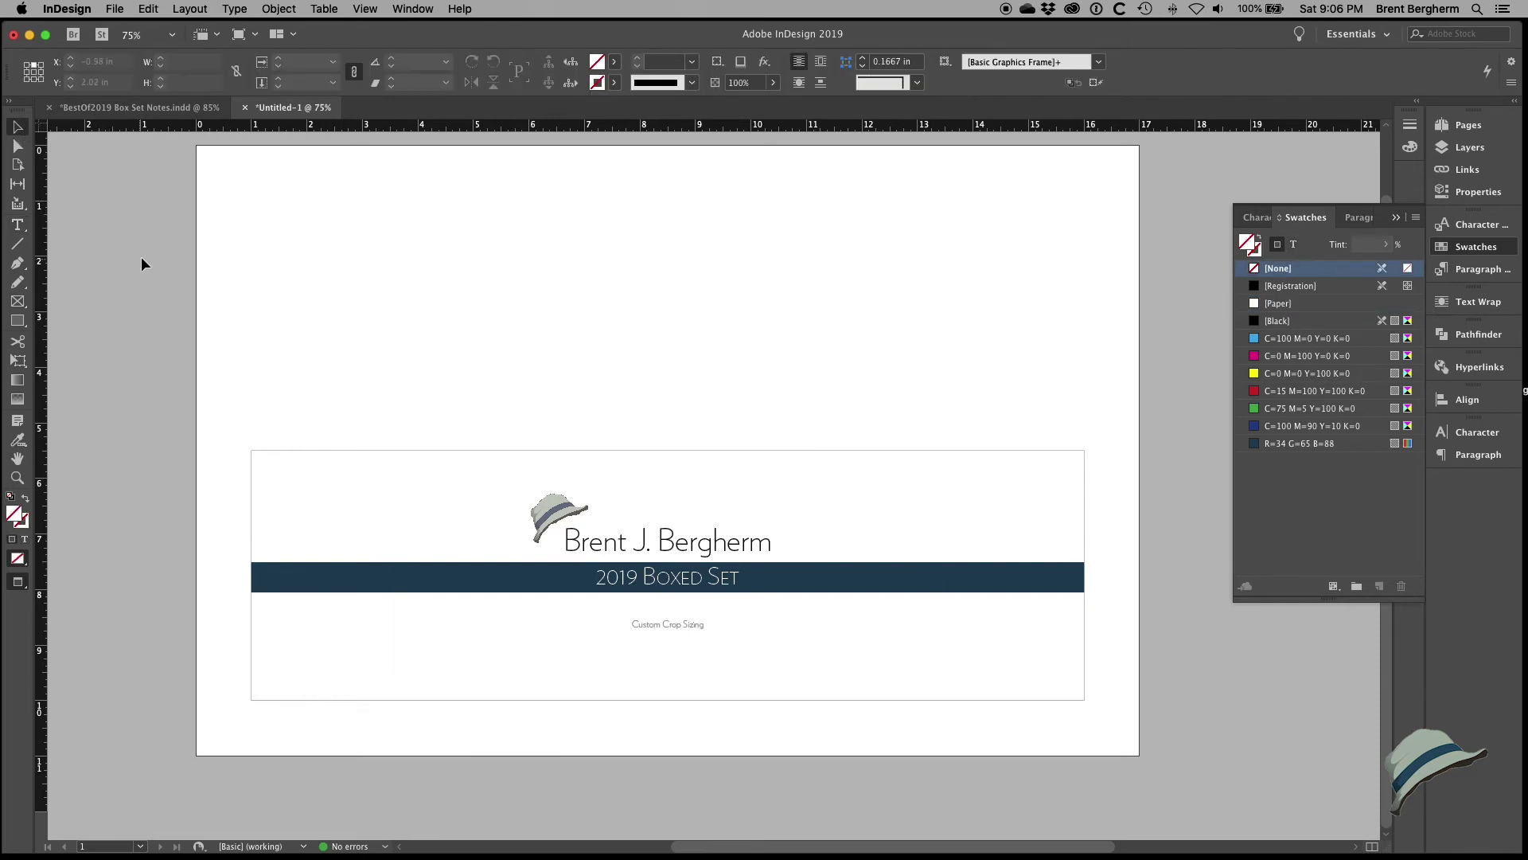
# Step: Change the font style of the "2019 Boxed Set" text to Verlag Light
pyautogui.press('super+equal')
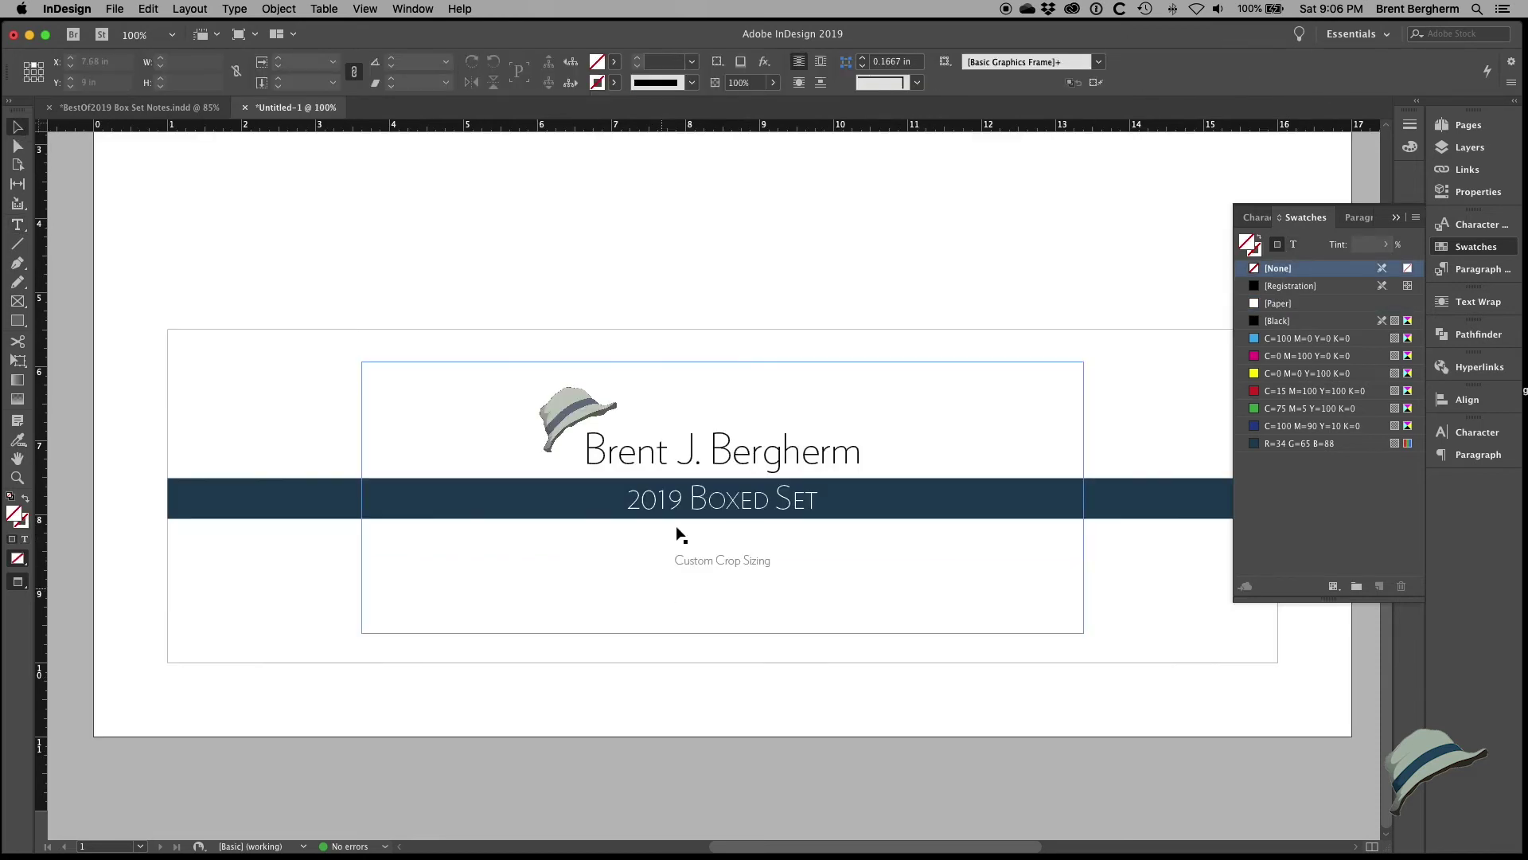
pyautogui.doubleClick(691, 501)
pyautogui.tripleClick(700, 500)
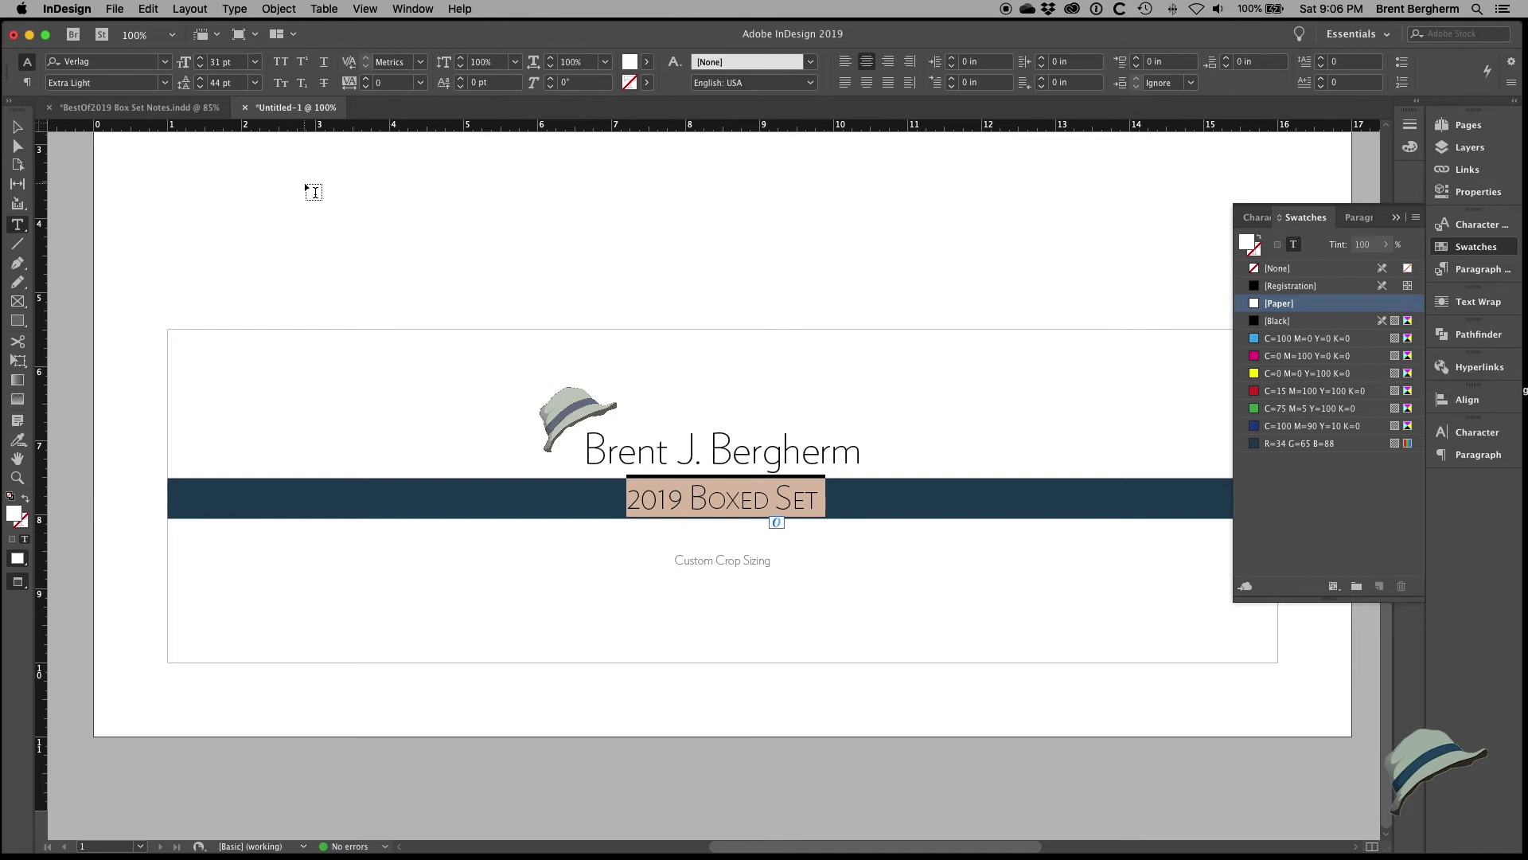
pyautogui.click(164, 83)
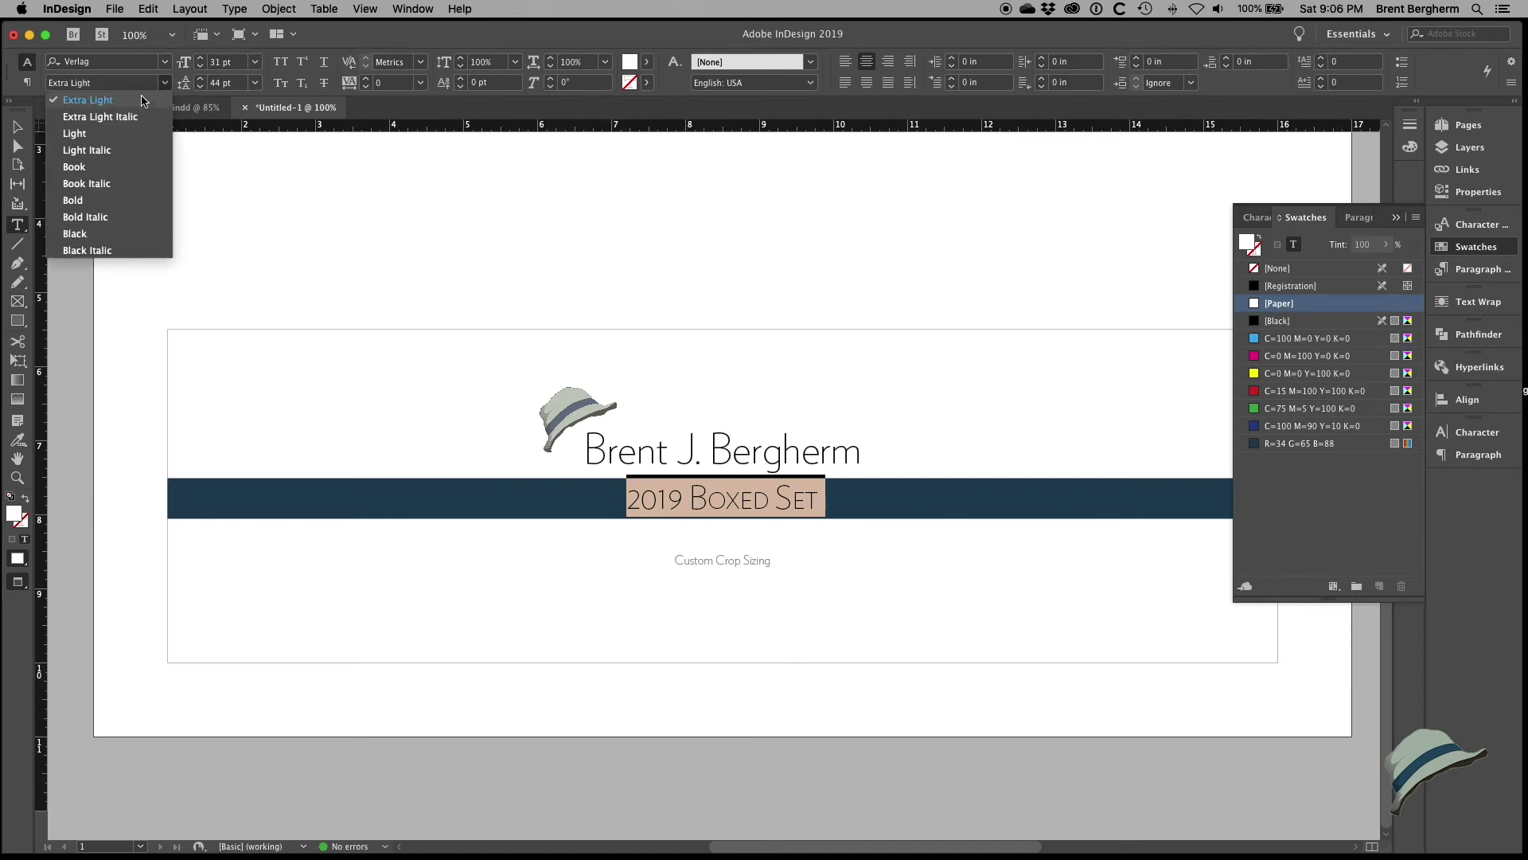
pyautogui.click(110, 134)
pyautogui.press('Escape')
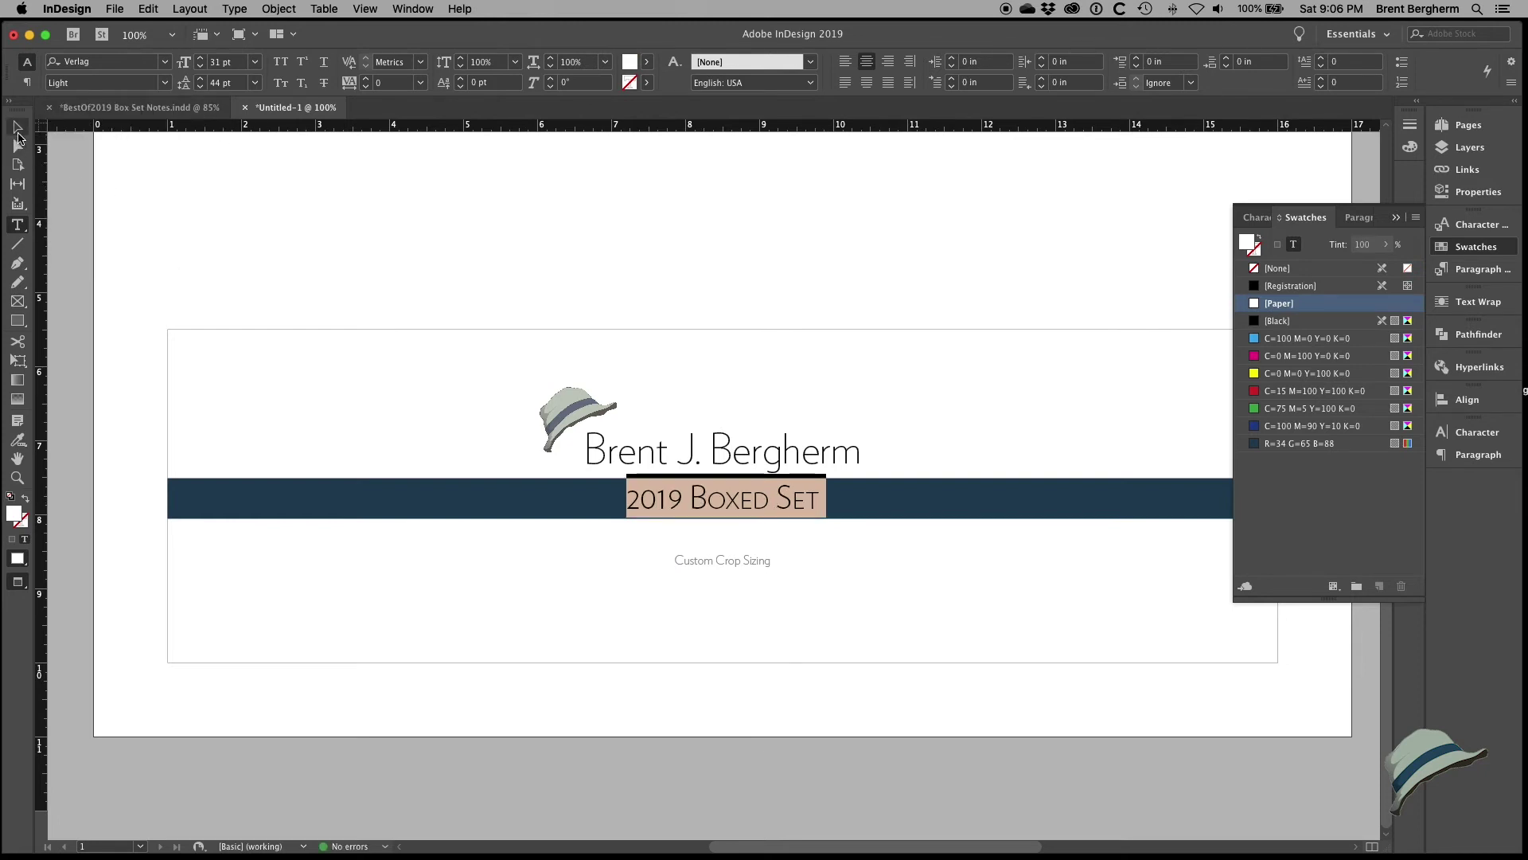
pyautogui.click(189, 314)
# Step: Duplicate the complete lower panel straight up into the empty upper half of the page, at Y about 0.99 in
pyautogui.moveTo(195, 302); pyautogui.dragTo(183, 403)
pyautogui.keyDown('alt'); pyautogui.keyDown('super'); pyautogui.click(444, 362); pyautogui.keyUp('super'); pyautogui.keyUp('alt')
pyautogui.moveTo(444, 362); pyautogui.dragTo(183, 351)
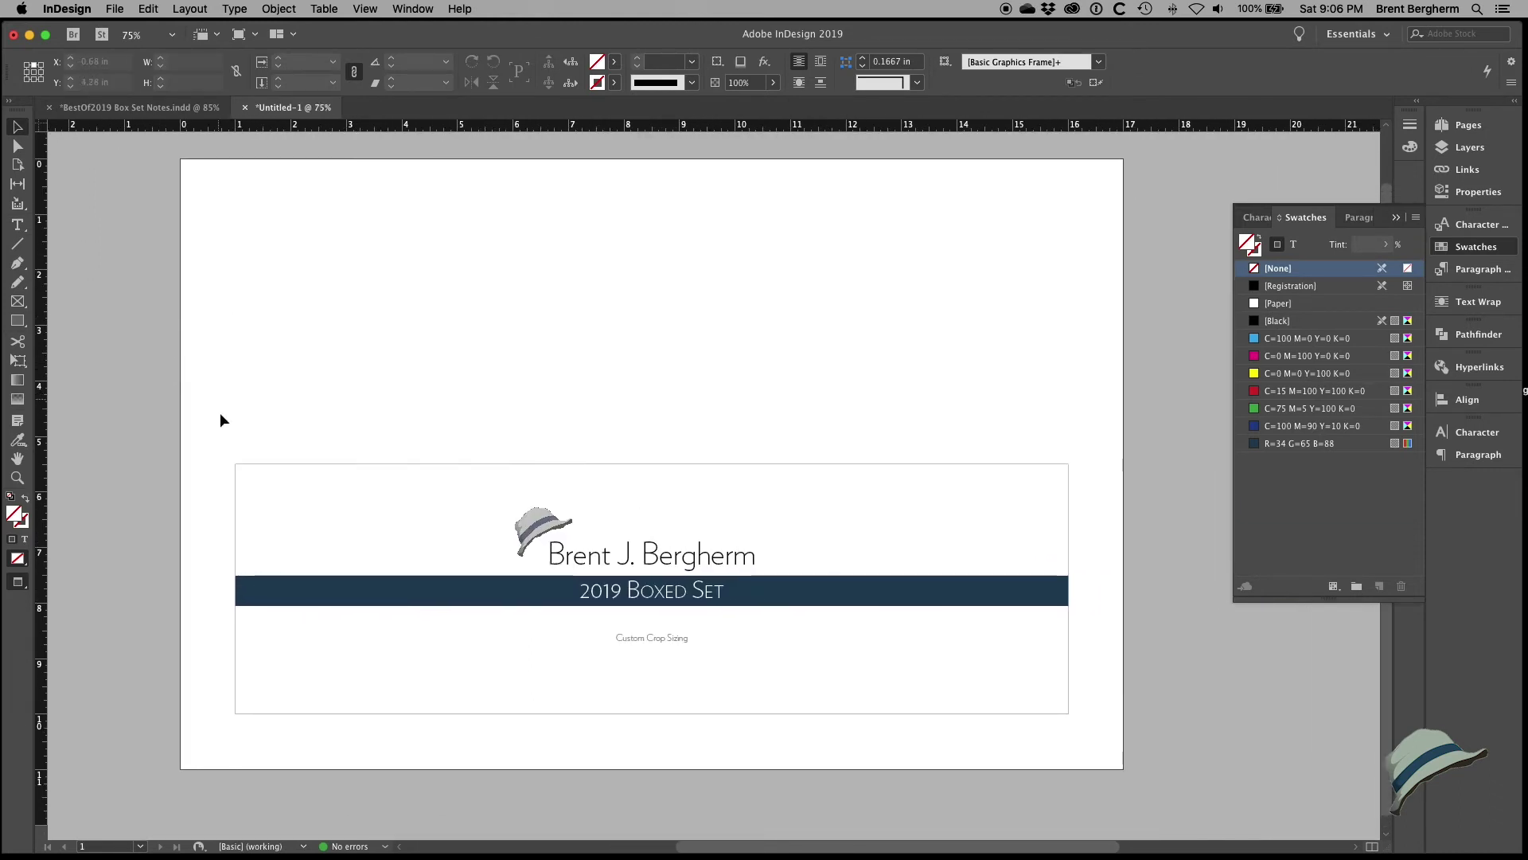
pyautogui.moveTo(215, 428); pyautogui.dragTo(1139, 747)
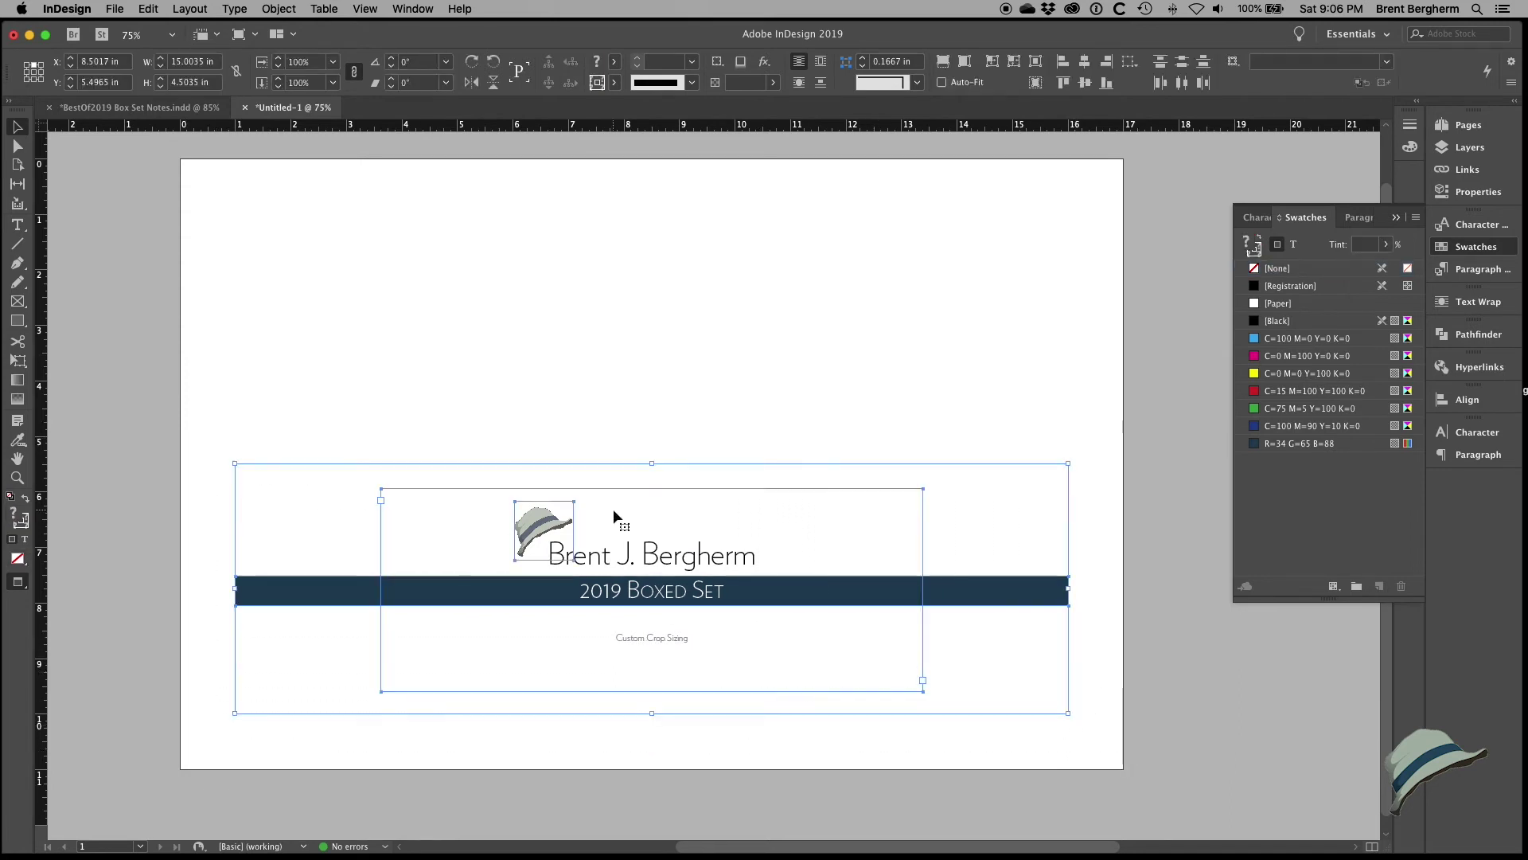
pyautogui.moveTo(629, 561); pyautogui.dragTo(627, 313)
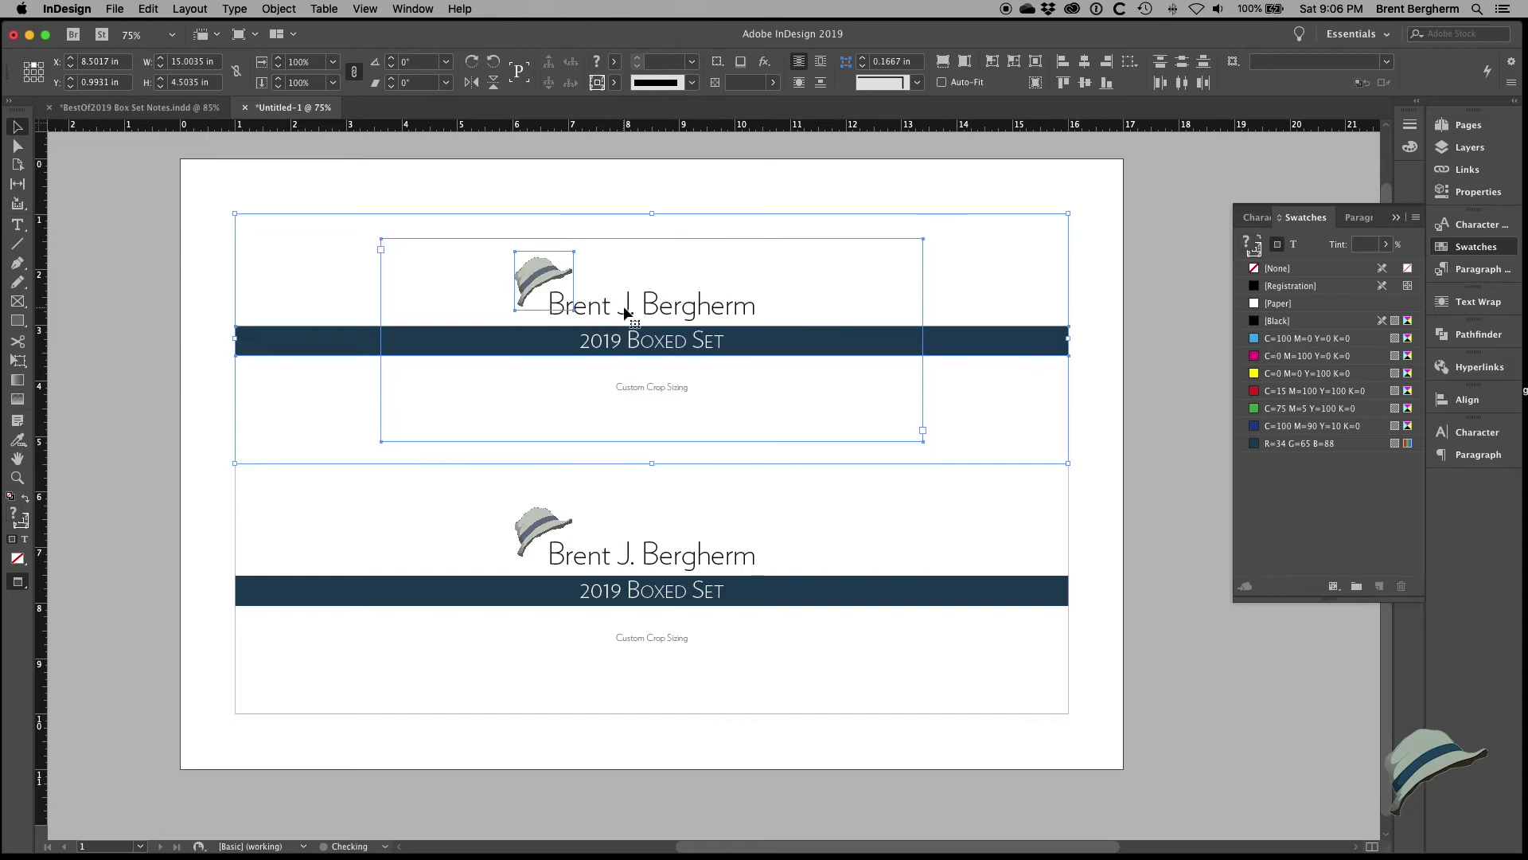
pyautogui.click(179, 304)
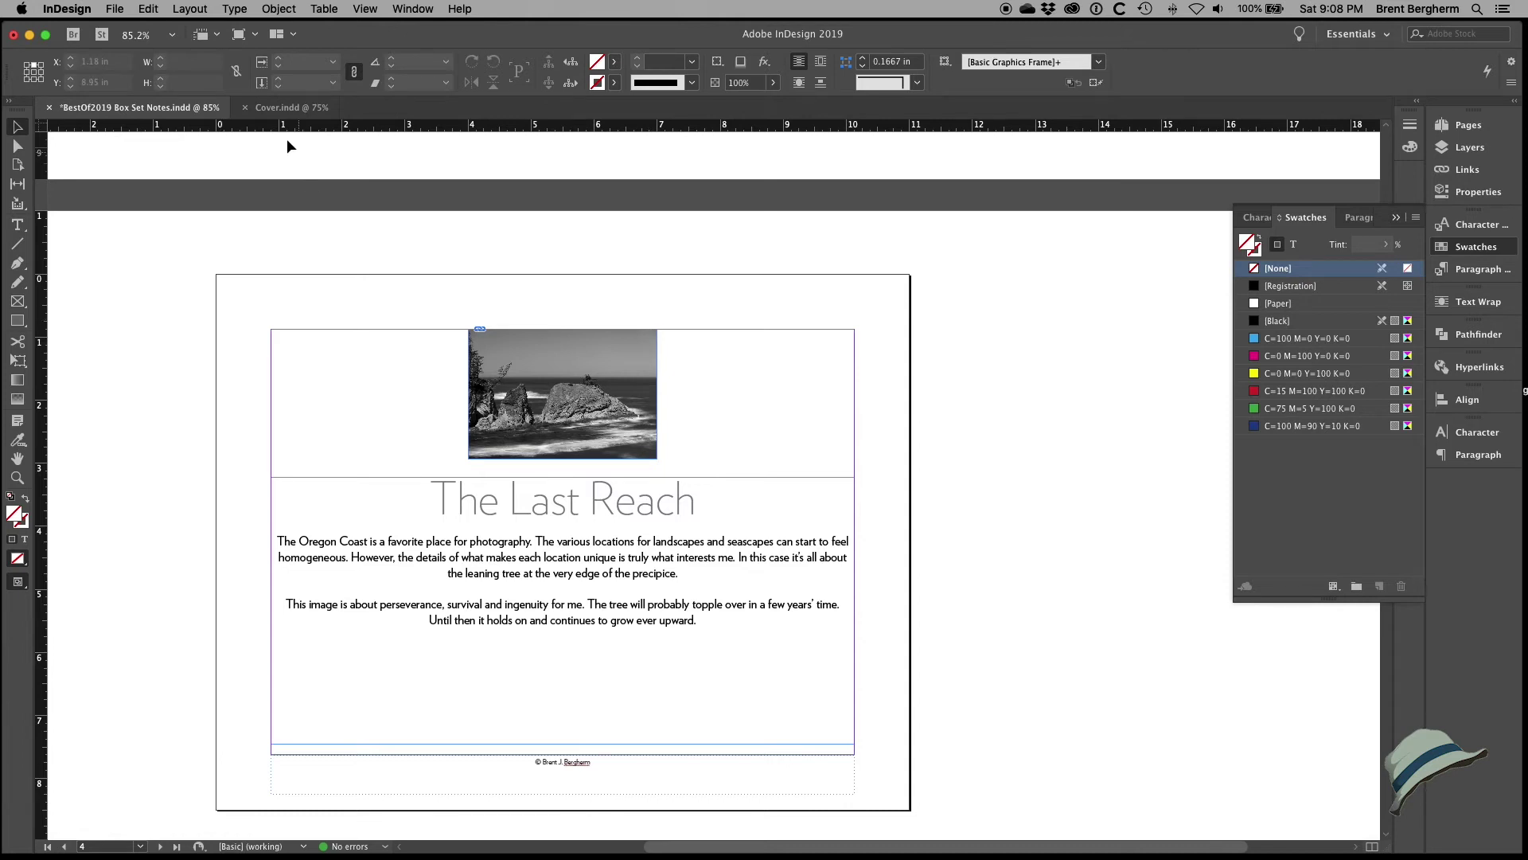
# Step: Switch to the BestOf2019 Box Set Notes.indd document and open the Print Booklet preview
pyautogui.click(273, 108)
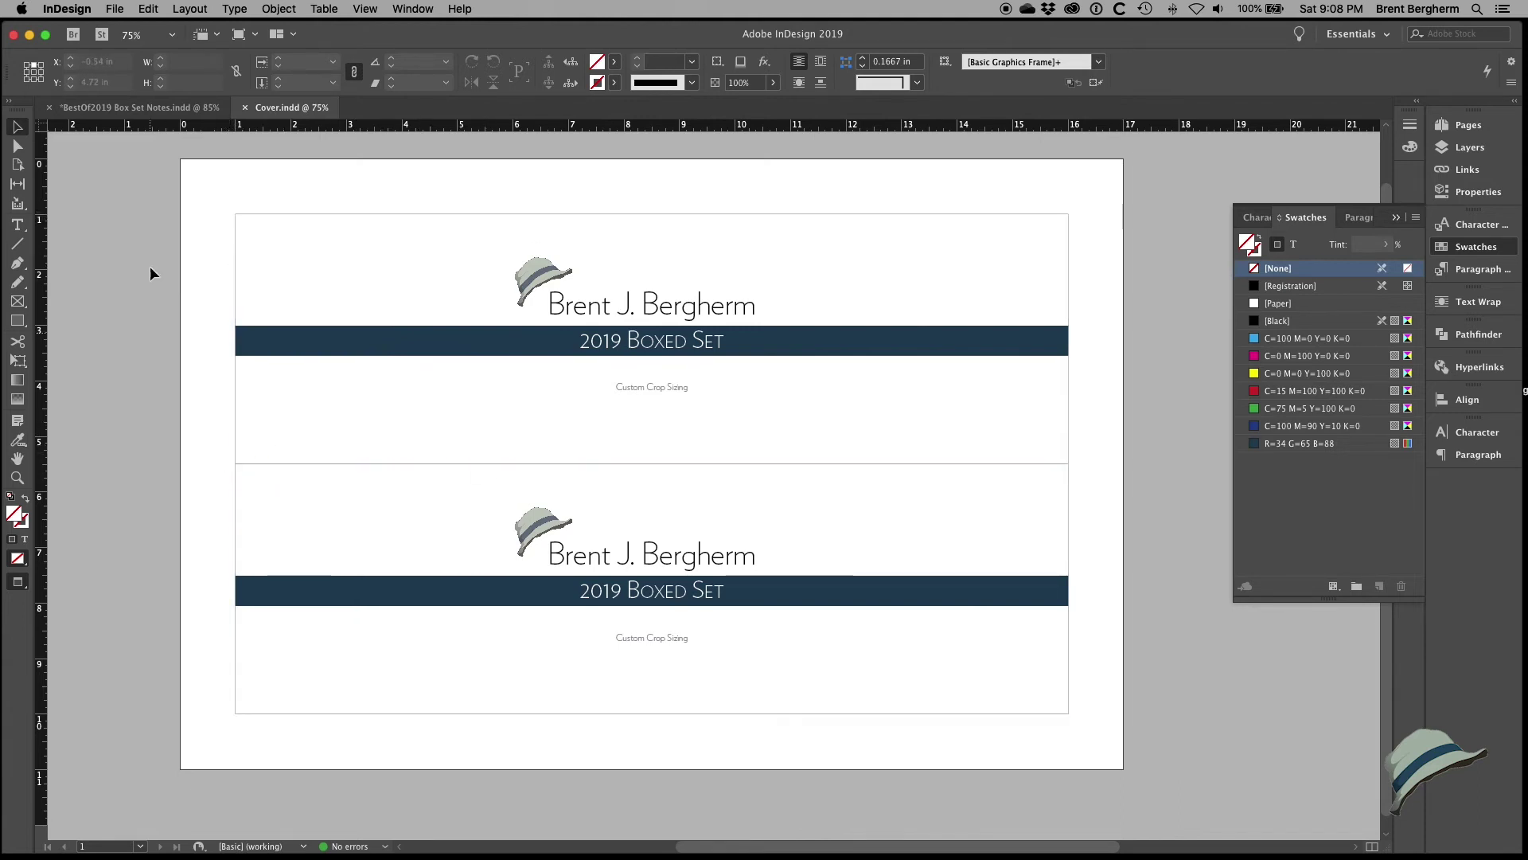
pyautogui.click(122, 112)
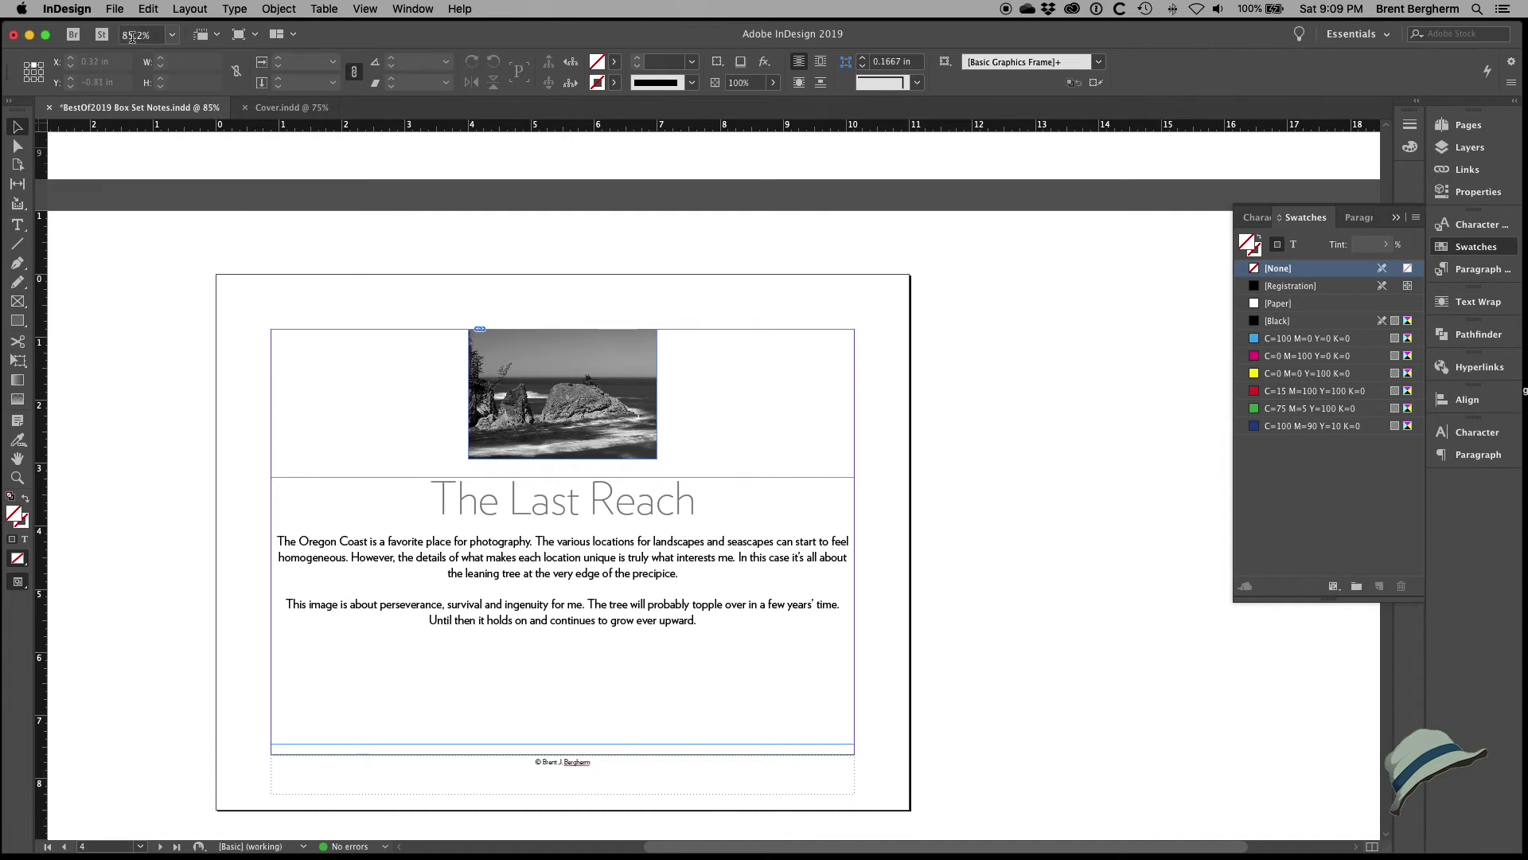
pyautogui.click(115, 9)
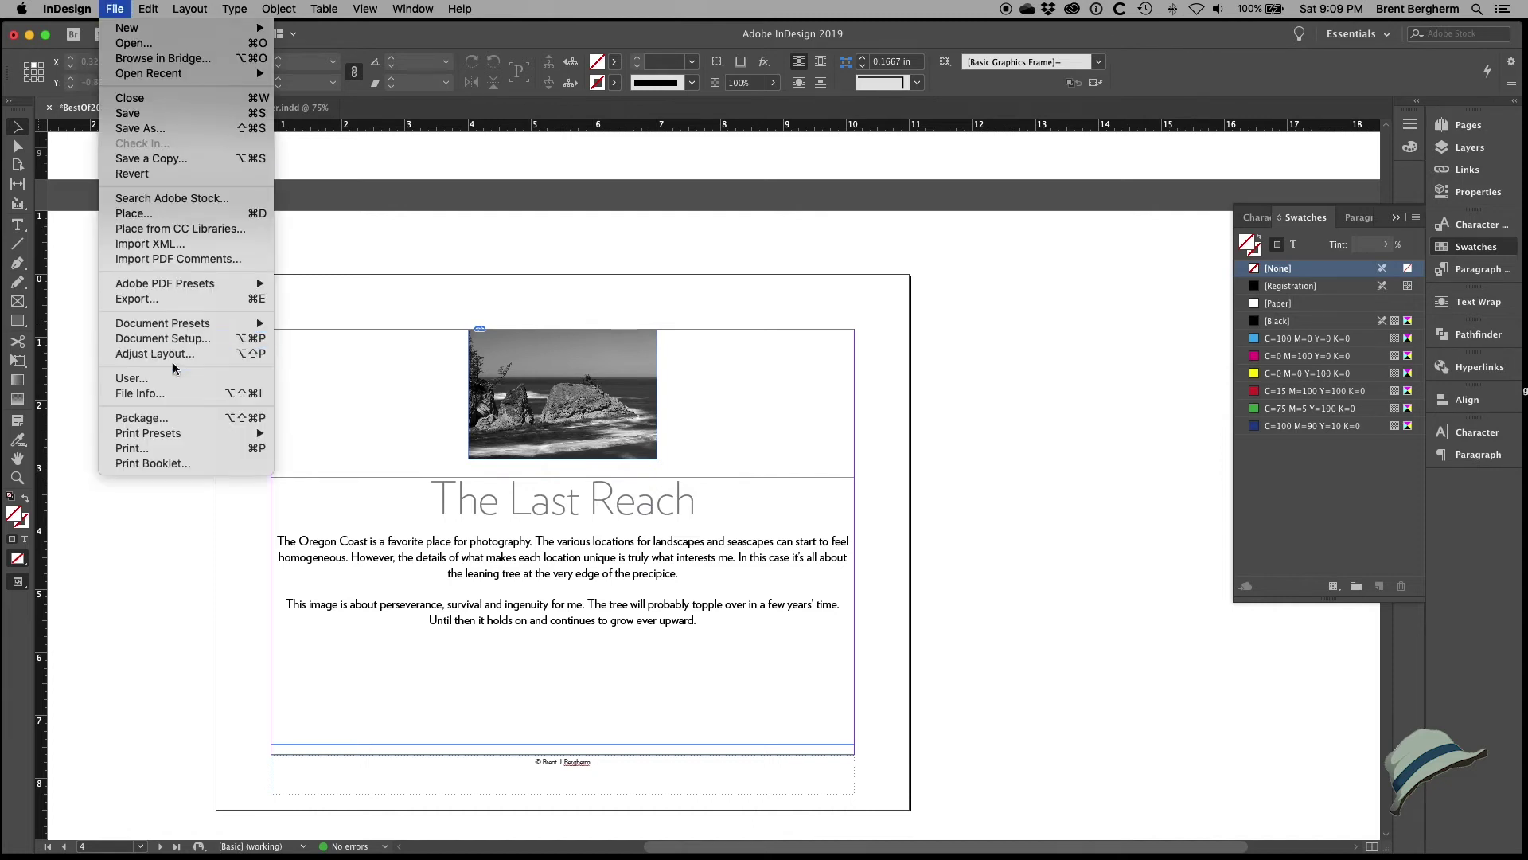
pyautogui.click(130, 463)
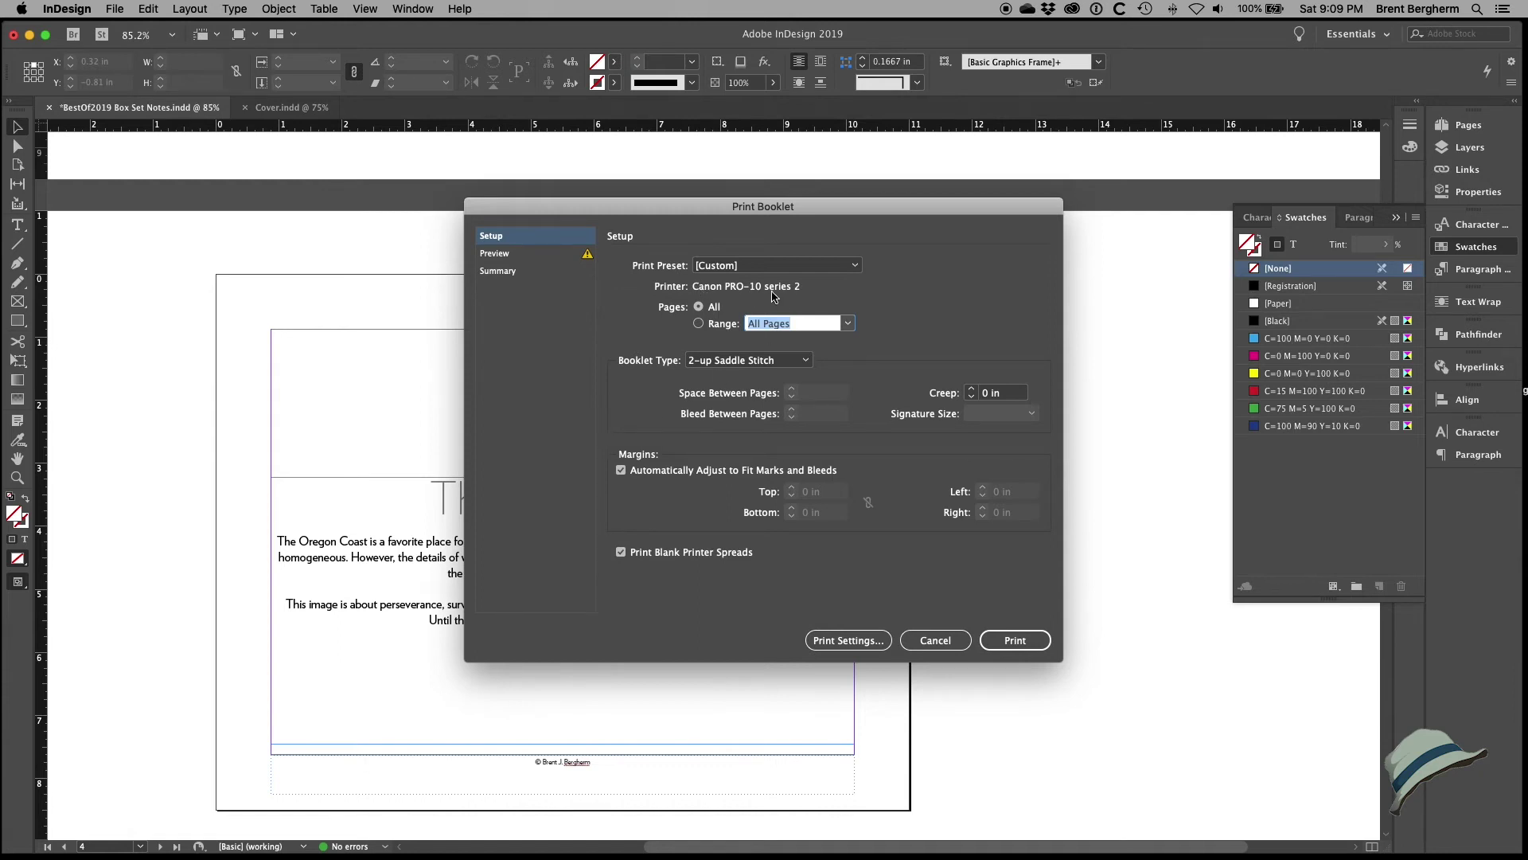
pyautogui.click(496, 253)
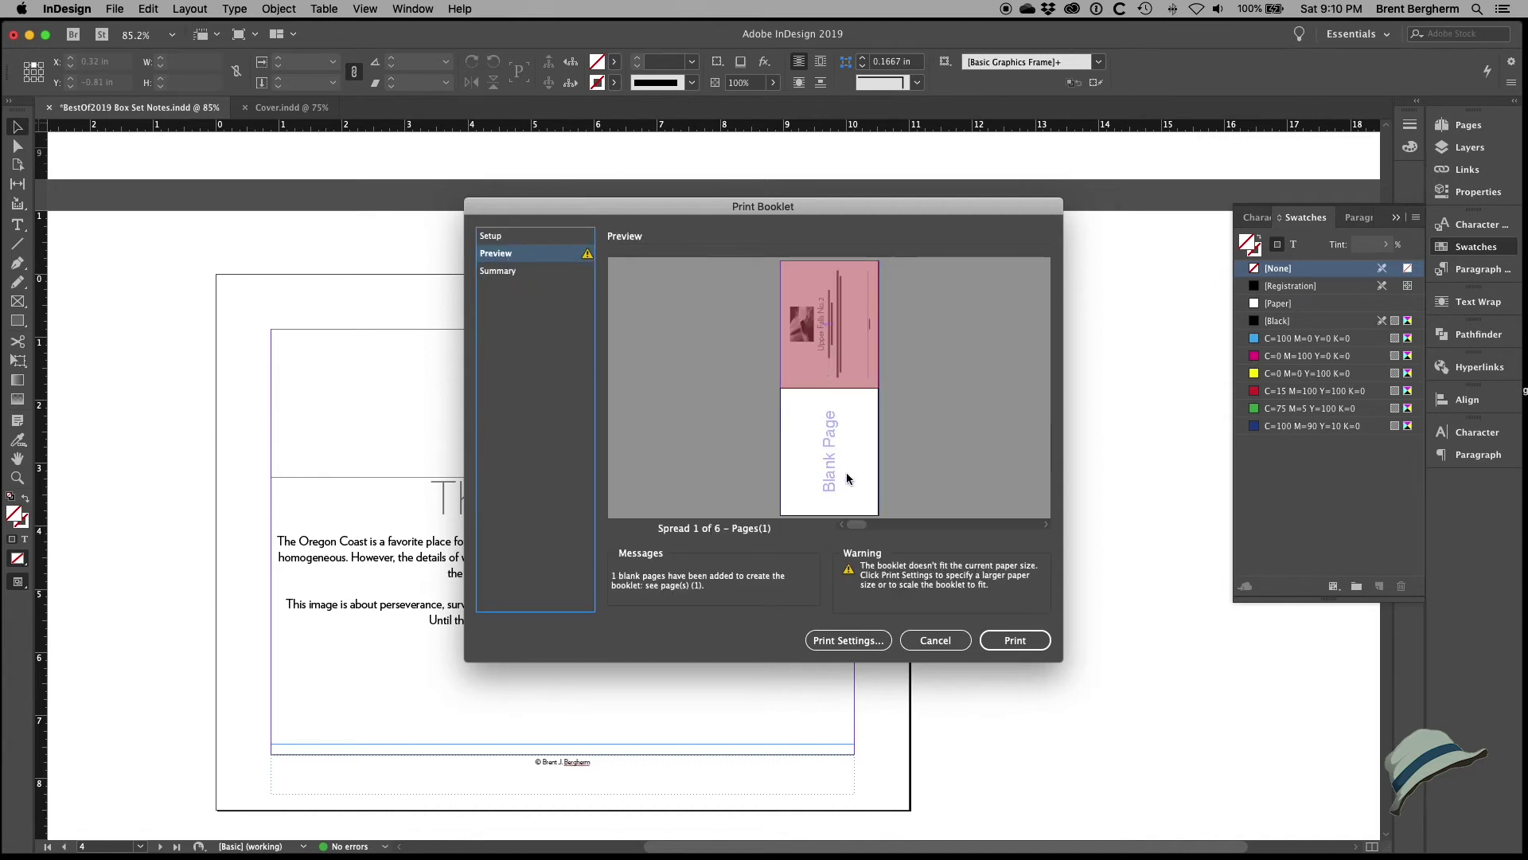
# Step: Set the paper size for the booklet's print job to Tabloid in the page setup
pyautogui.click(860, 641)
pyautogui.click(590, 596)
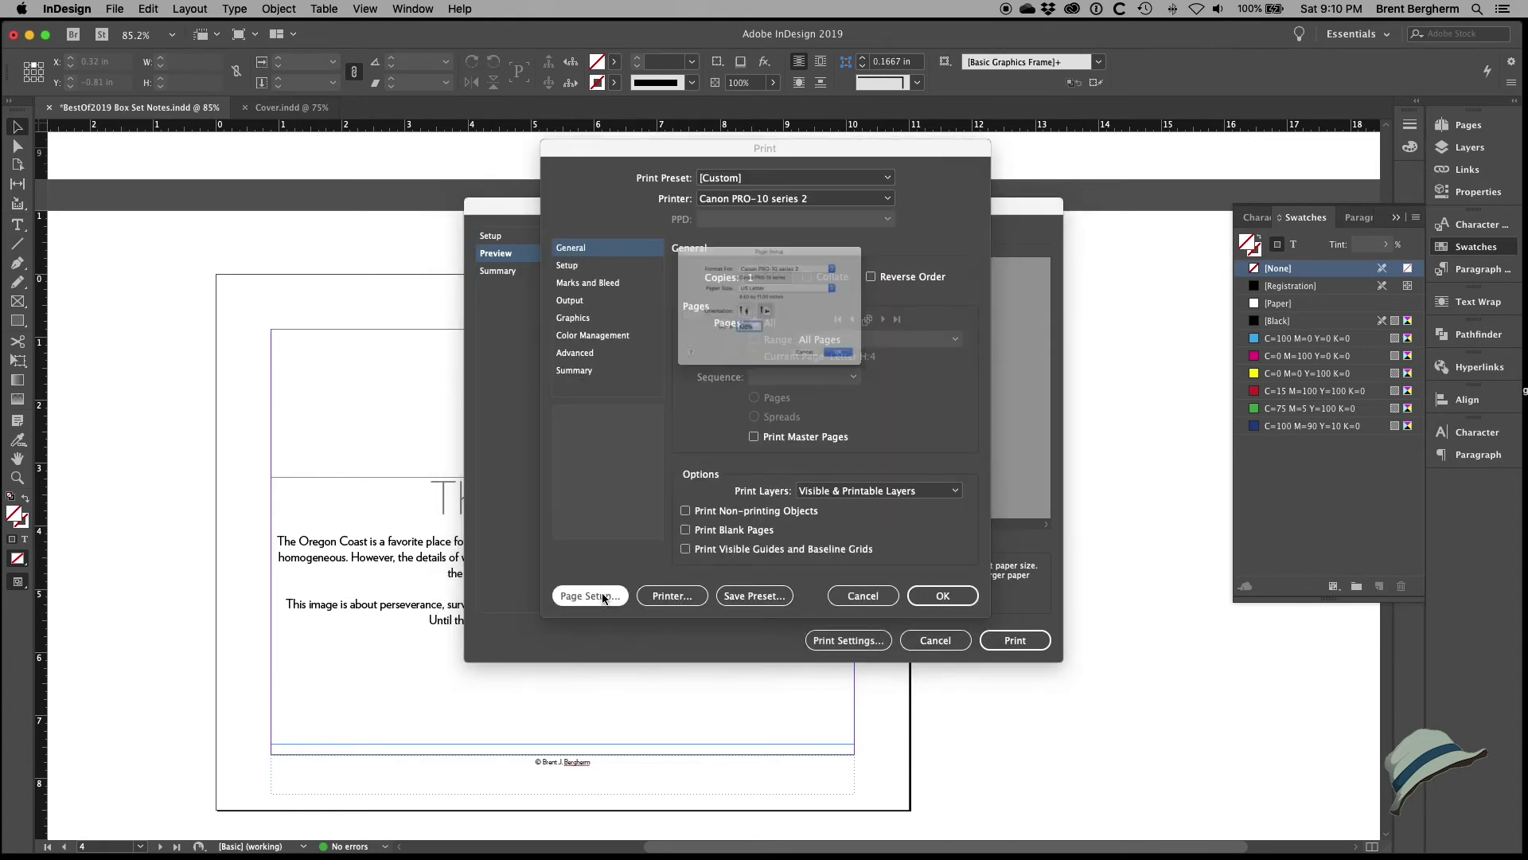
pyautogui.click(748, 272)
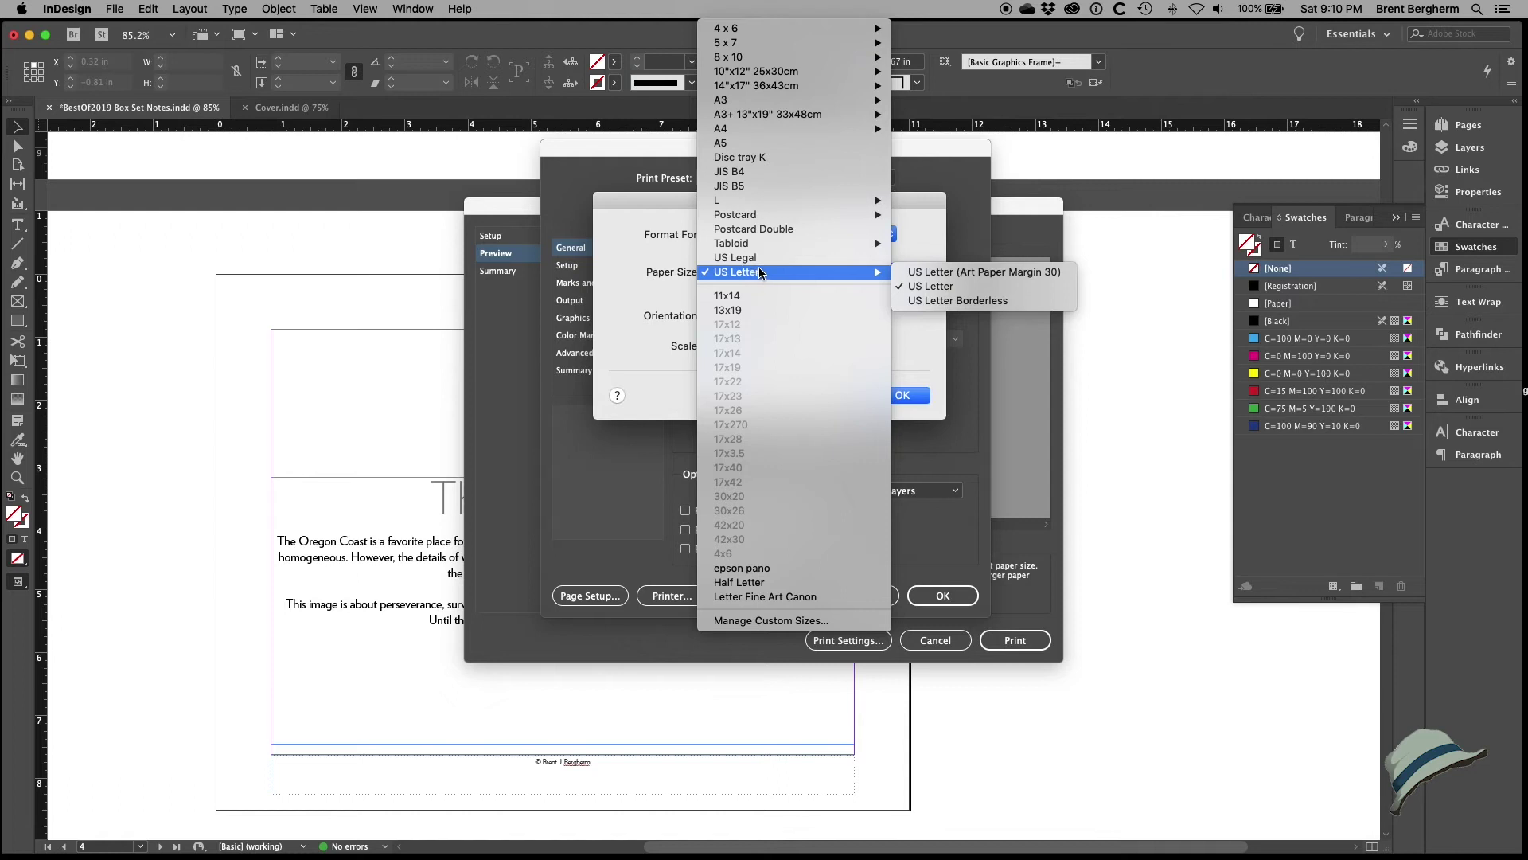
pyautogui.moveTo(767, 244)
pyautogui.click(959, 258)
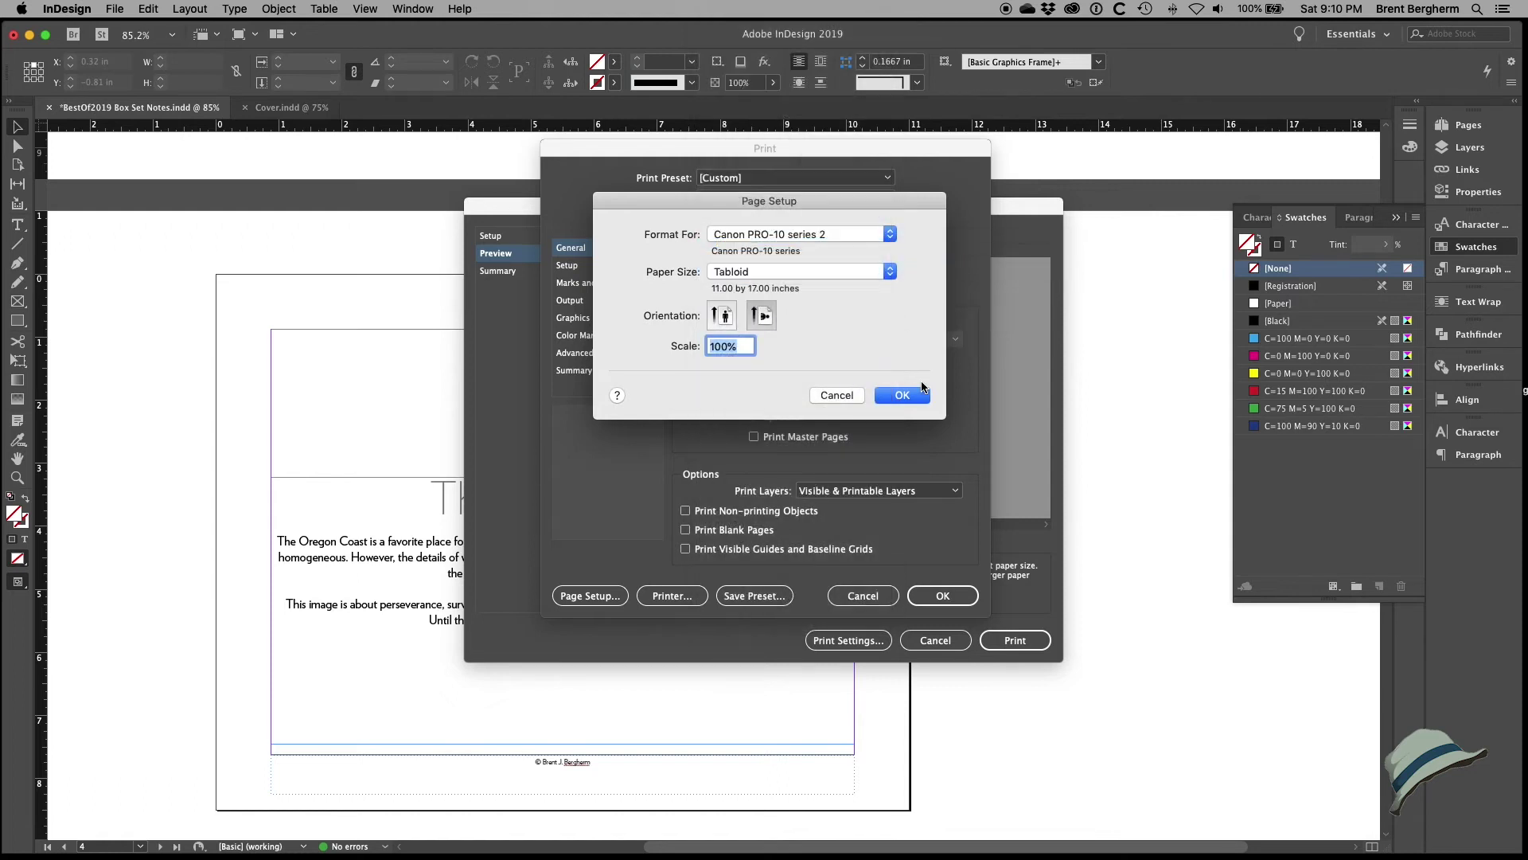
pyautogui.click(905, 395)
# Step: Check the printer's Quality & Media options and accept the print settings
pyautogui.click(791, 352)
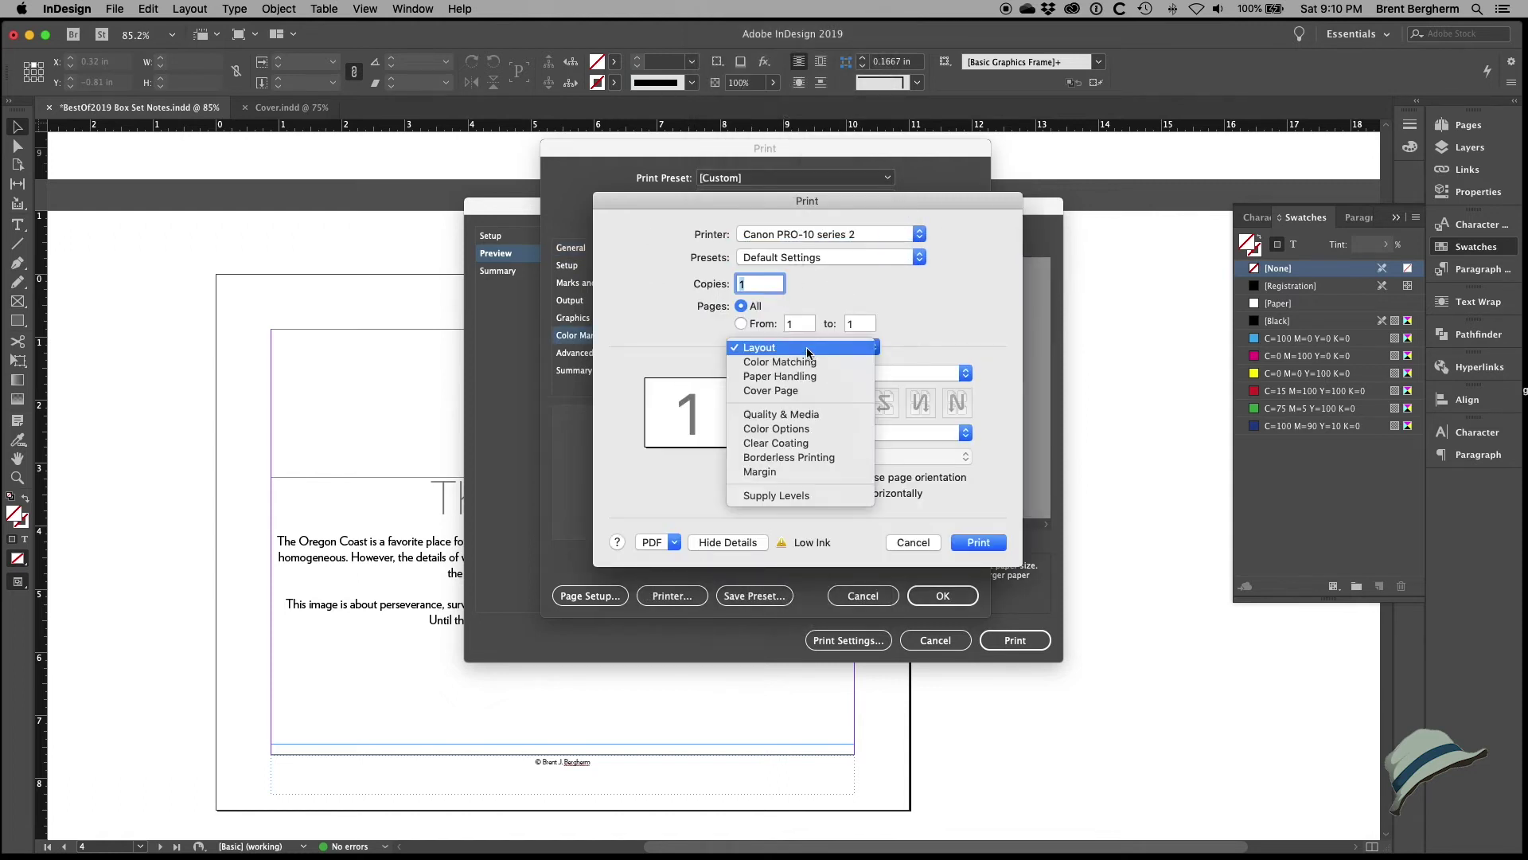
pyautogui.click(803, 420)
pyautogui.click(785, 347)
pyautogui.click(786, 347)
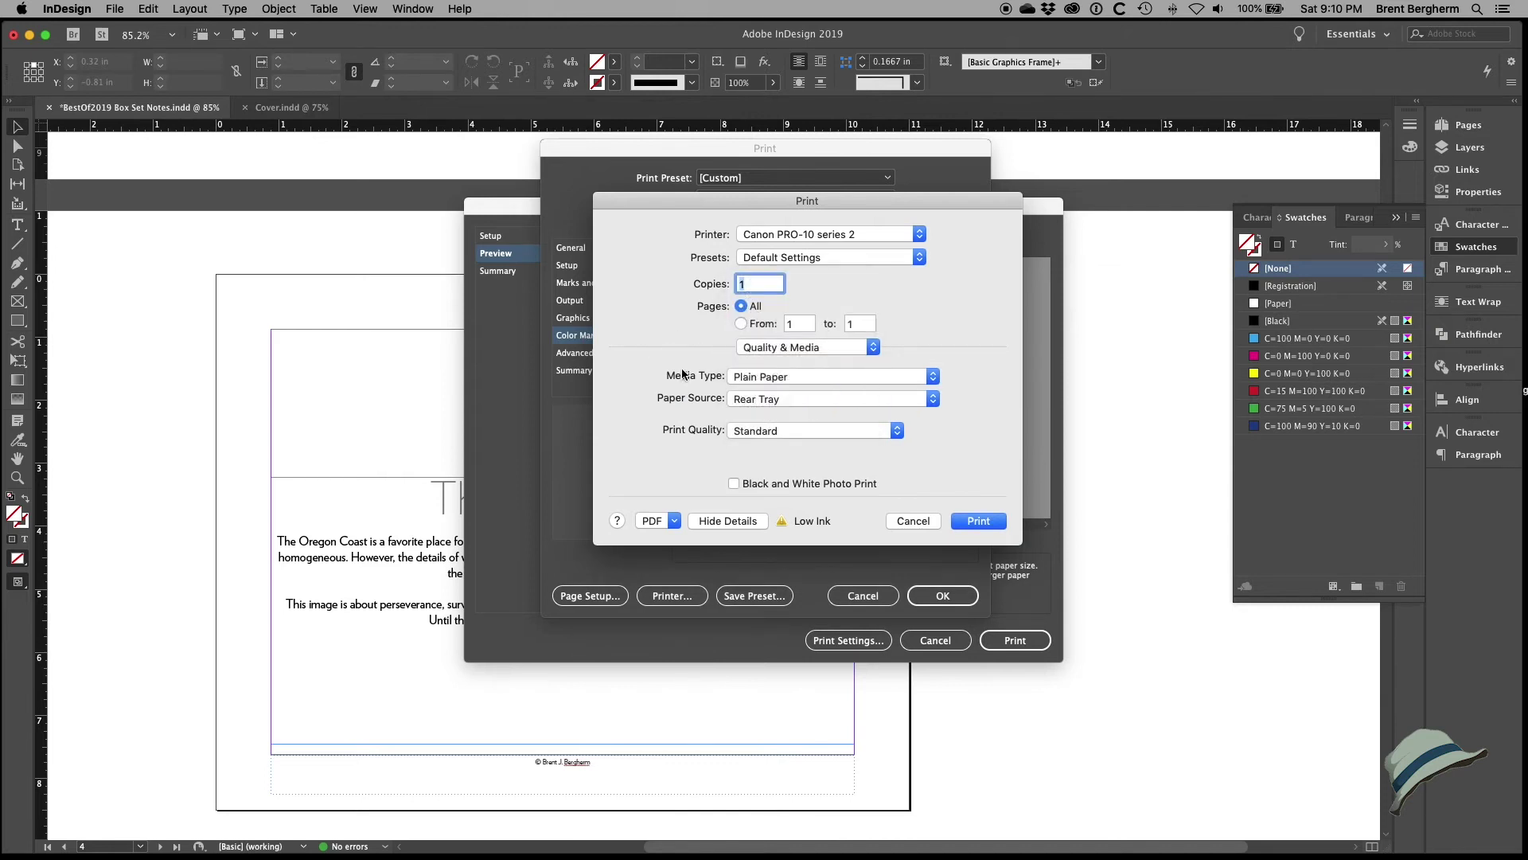
pyautogui.click(978, 521)
pyautogui.click(942, 596)
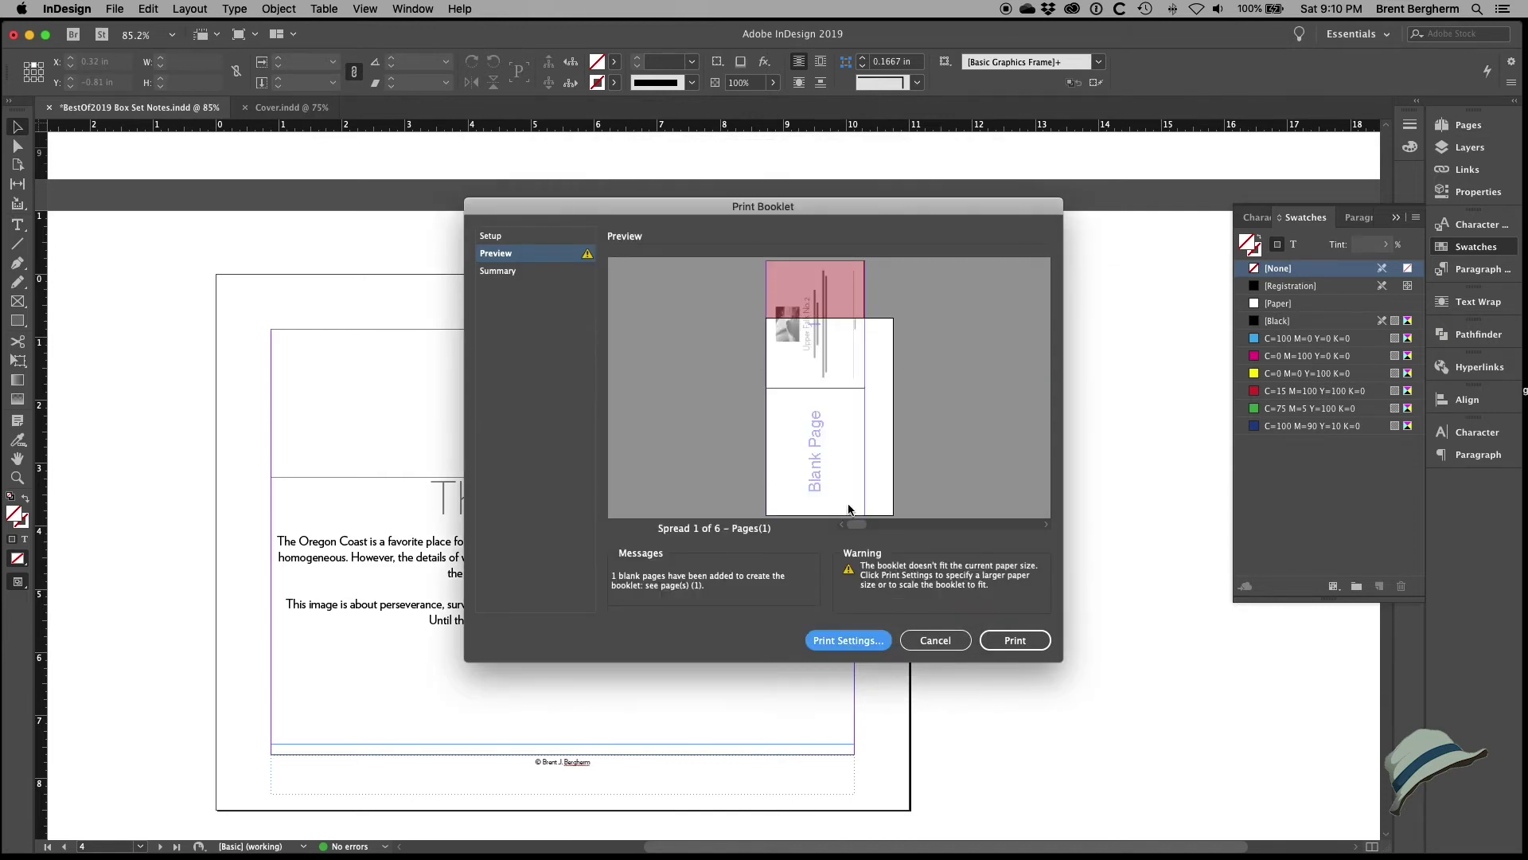
# Step: Set the Tabloid sheet to portrait orientation in the booklet's print settings and preview the first three spreads
pyautogui.click(506, 243)
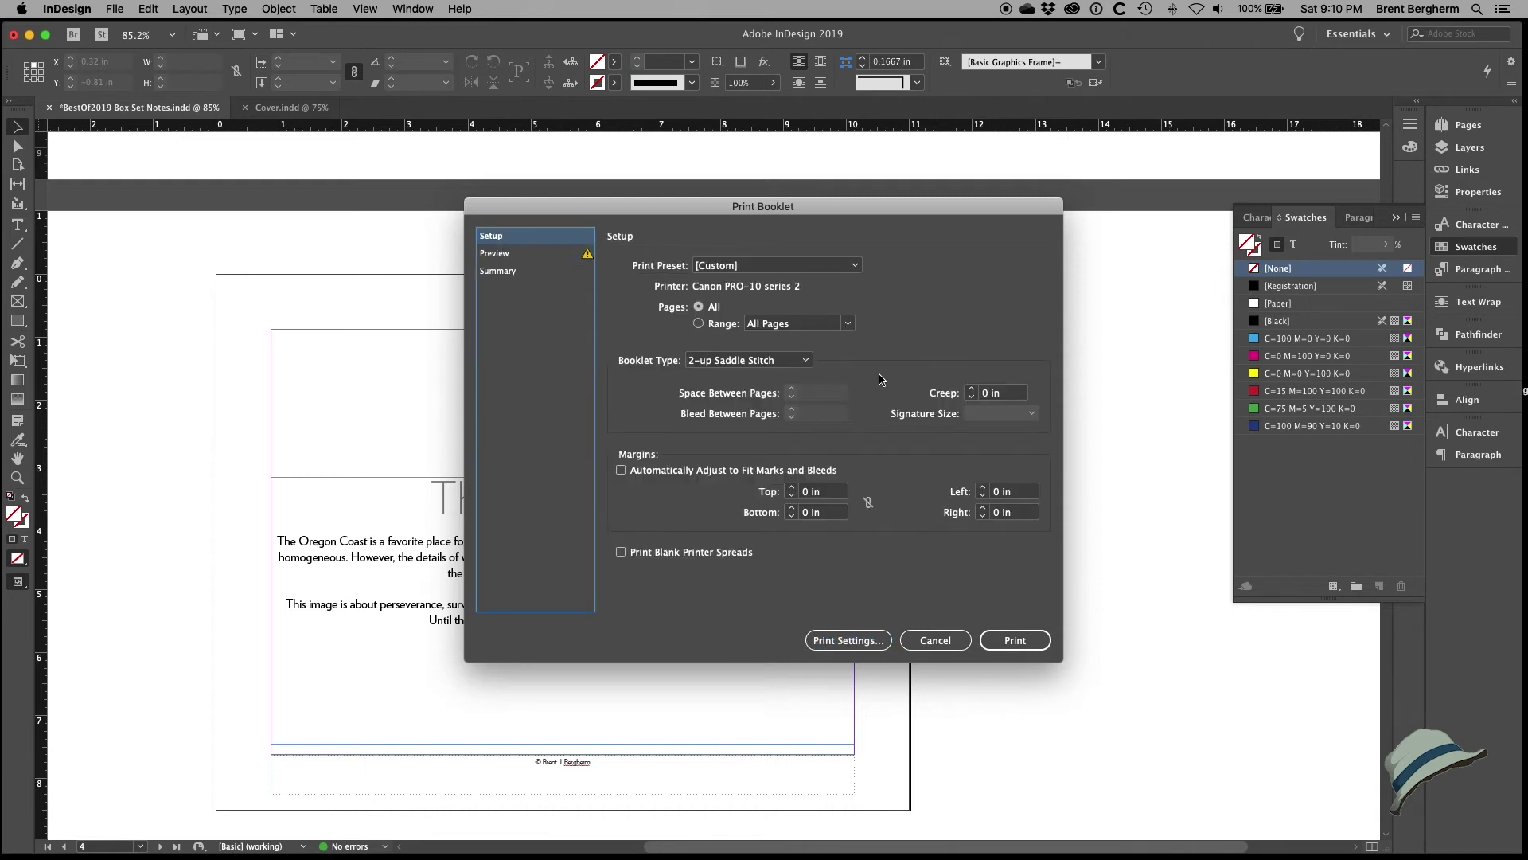
pyautogui.click(495, 254)
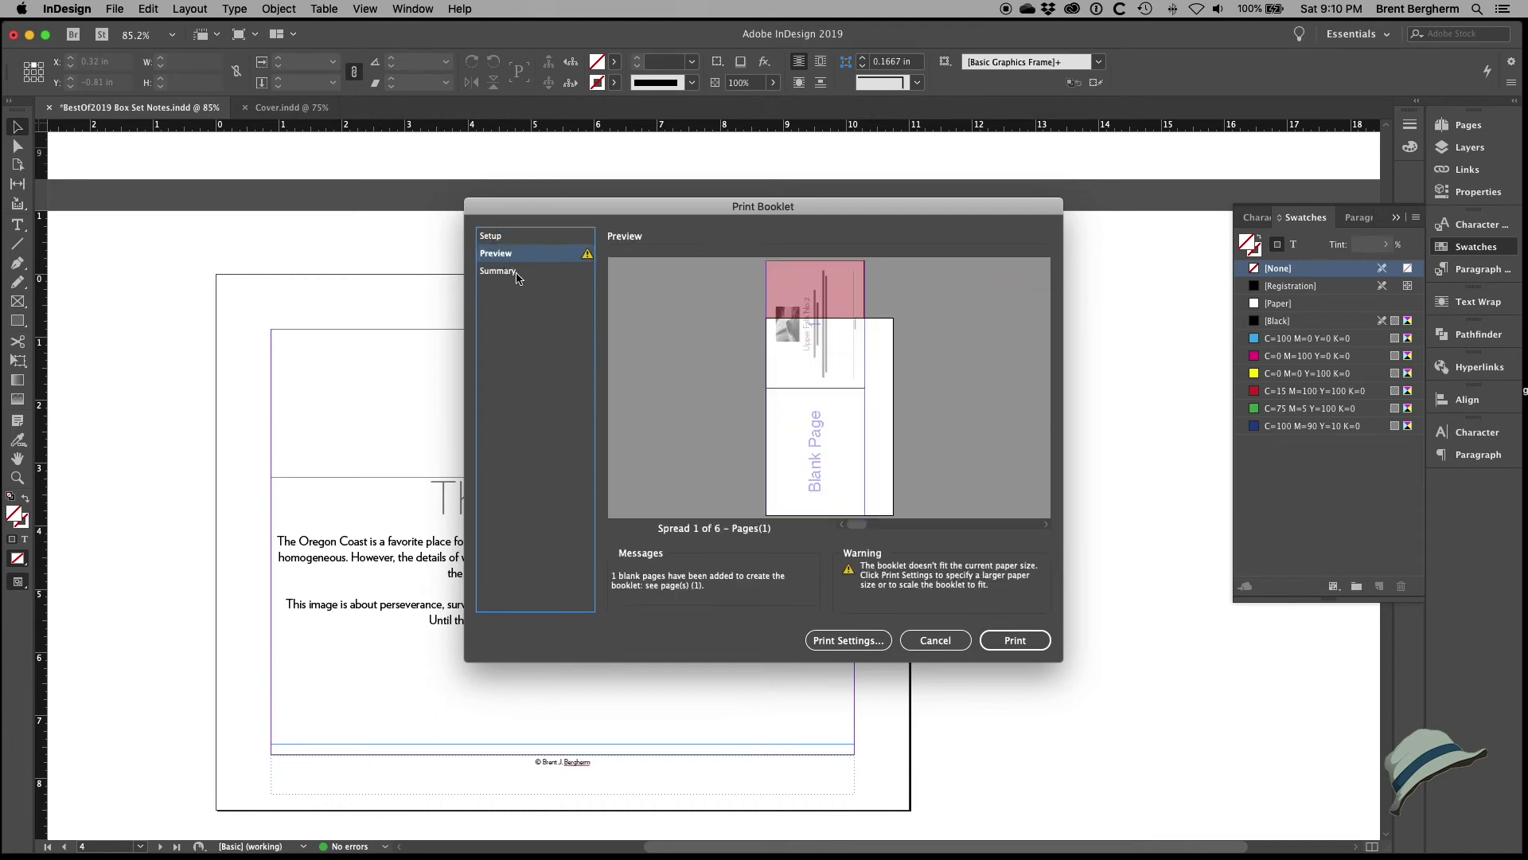
pyautogui.click(844, 640)
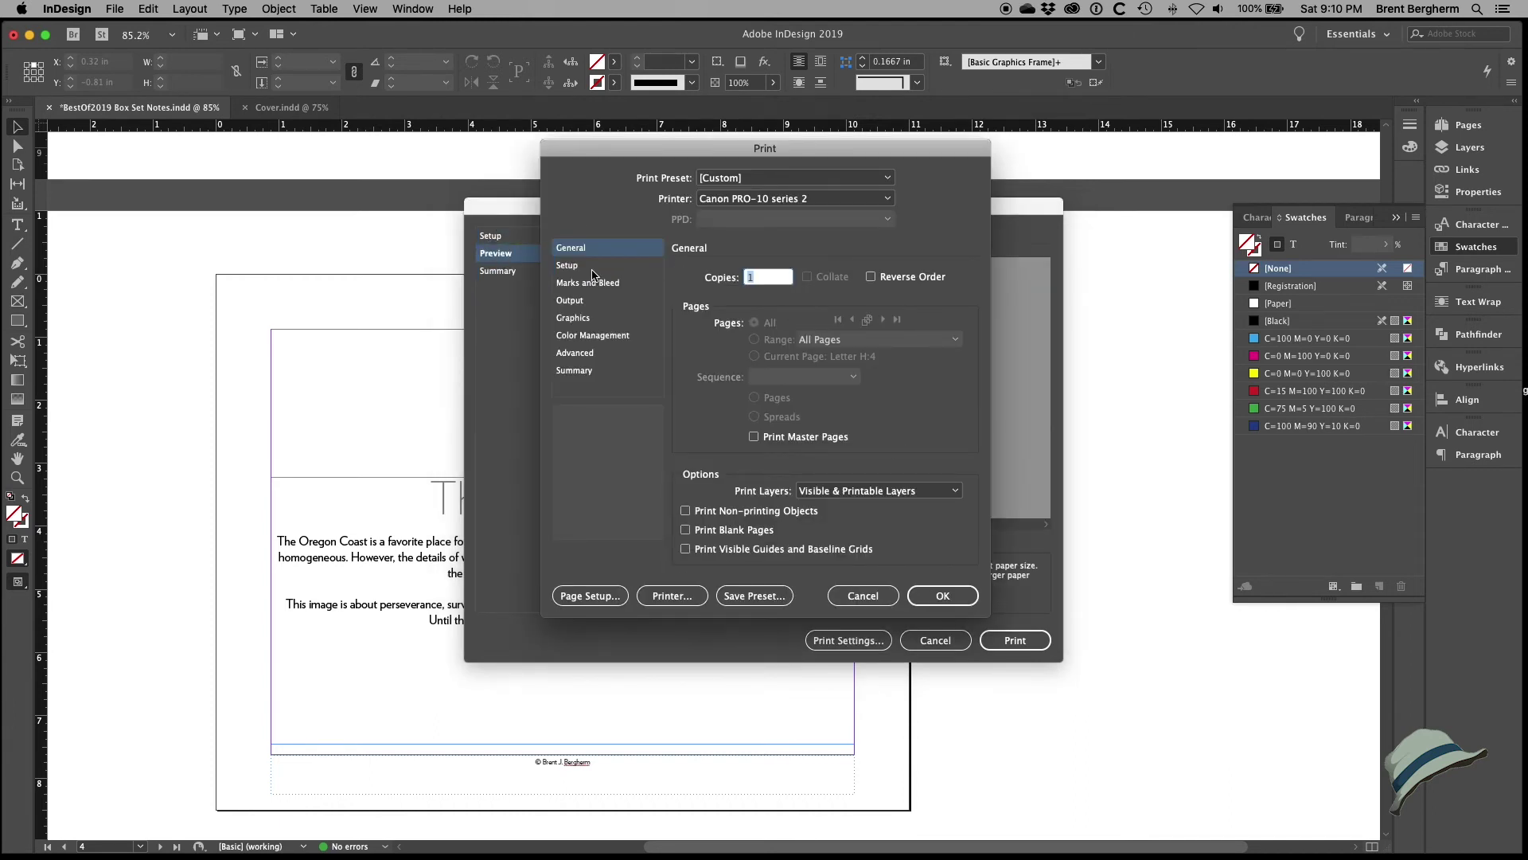
pyautogui.click(566, 266)
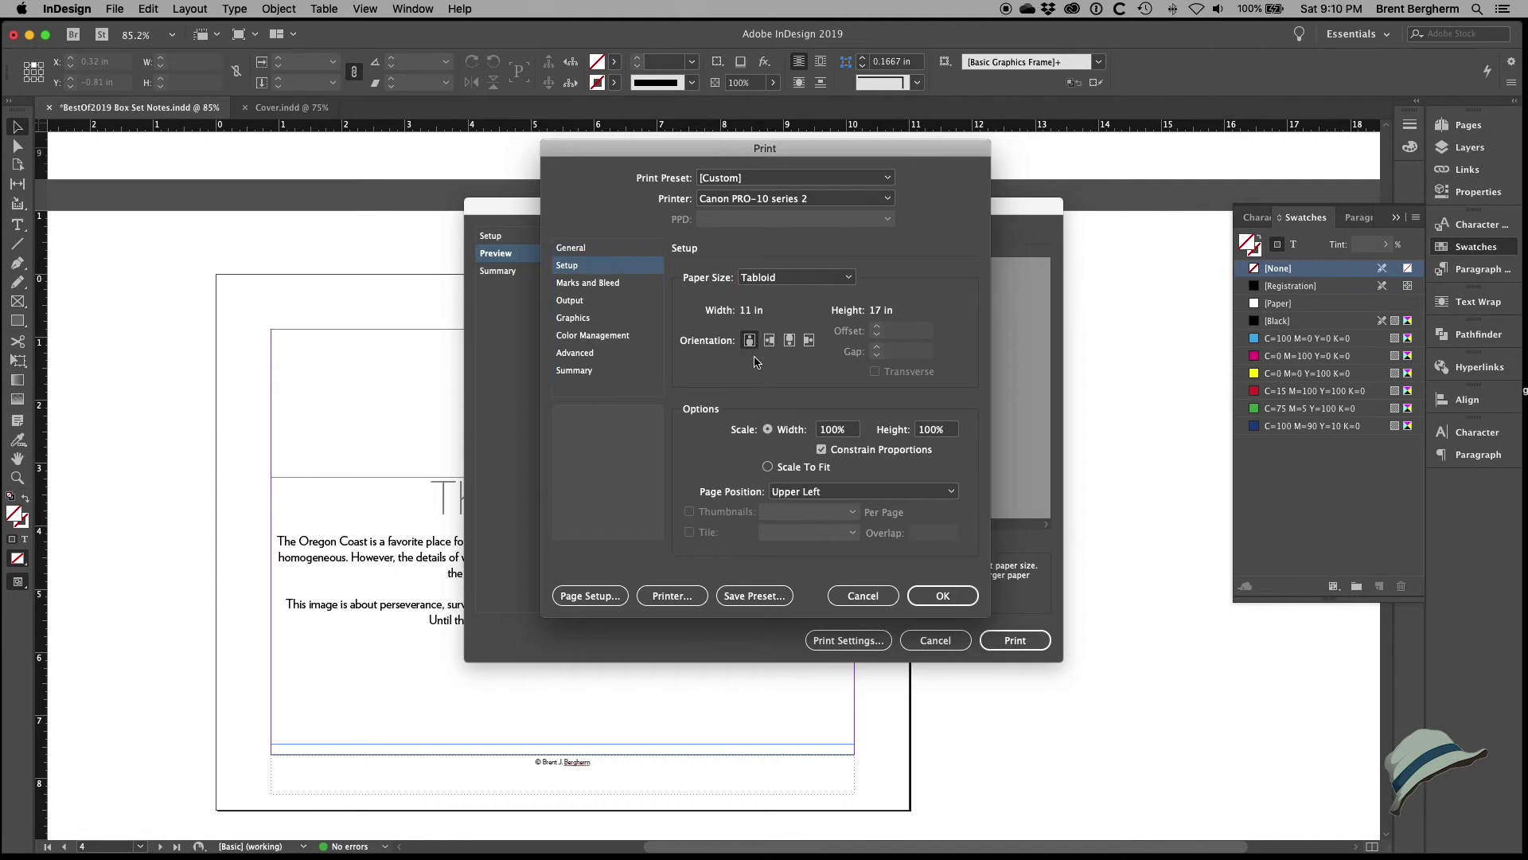
pyautogui.click(939, 596)
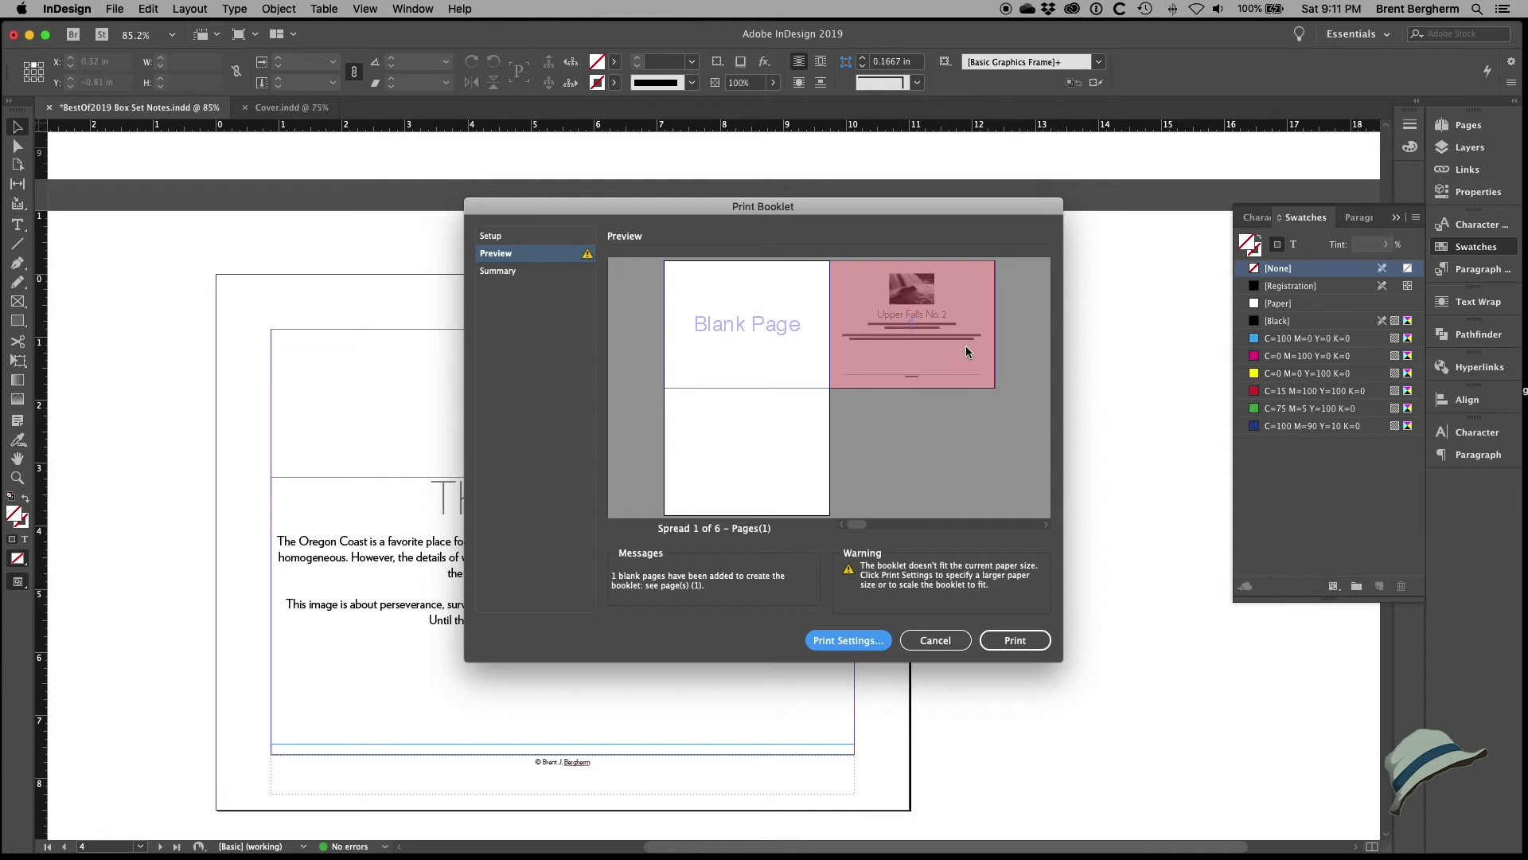
pyautogui.click(1046, 525)
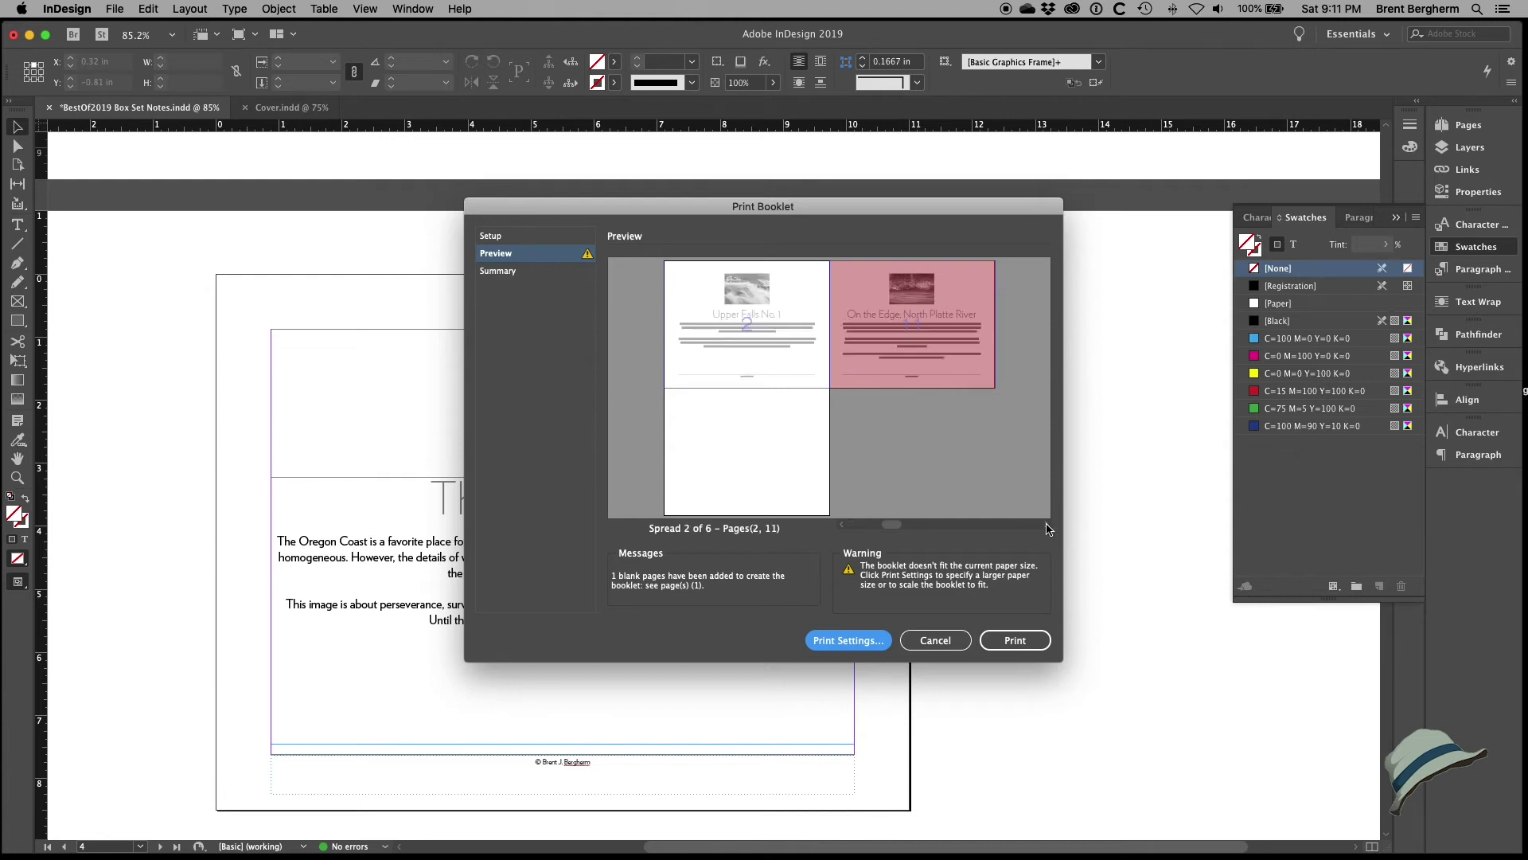
pyautogui.click(1046, 524)
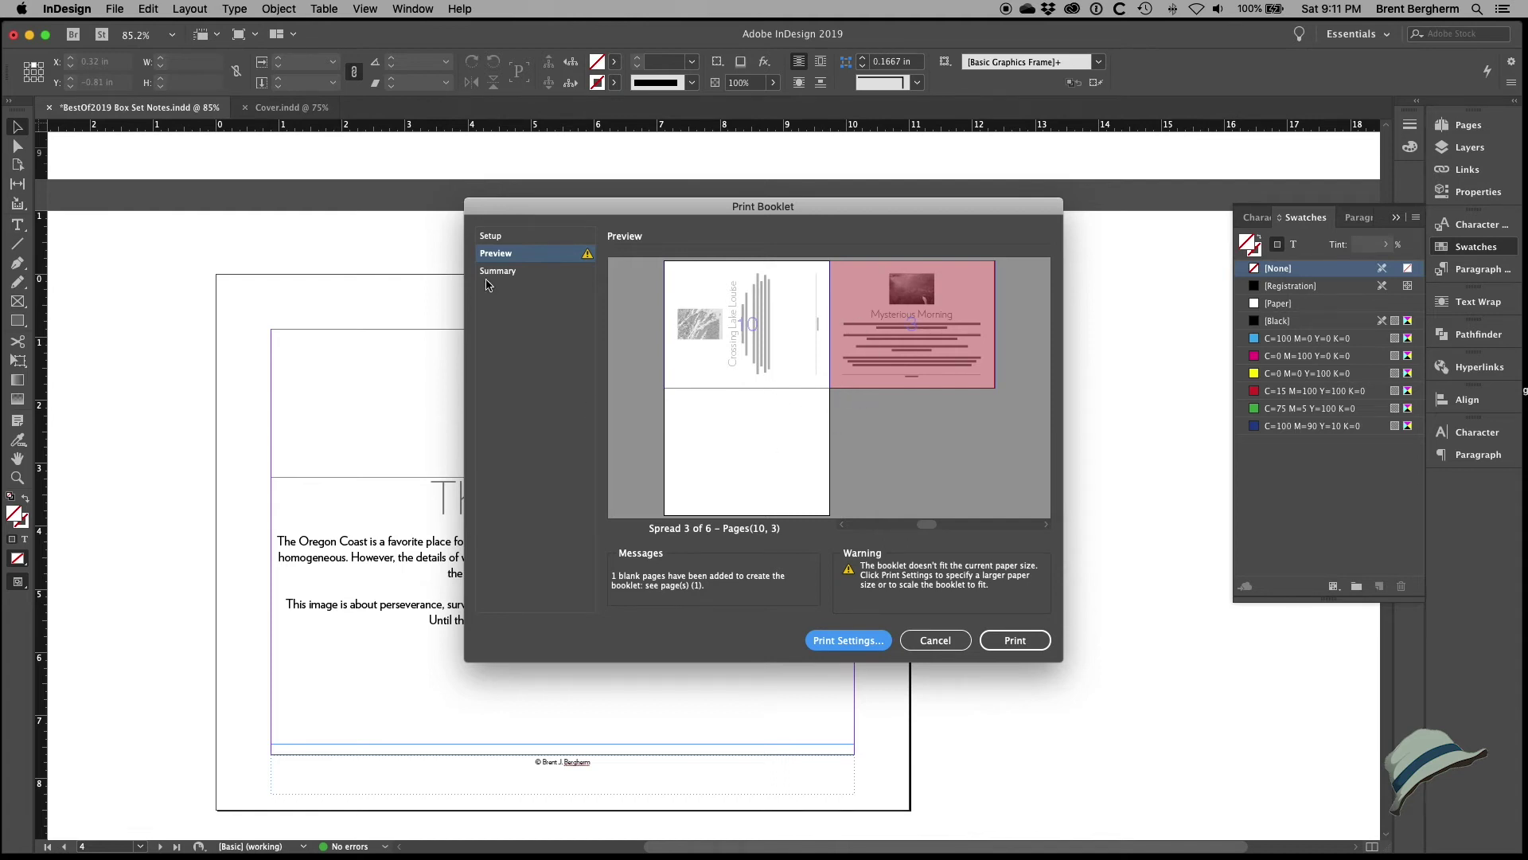
# Step: Change the booklet type to pair consecutive pages on a landscape sheet, and preview the spreads through pages 9 and 10
pyautogui.click(501, 237)
pyautogui.click(719, 366)
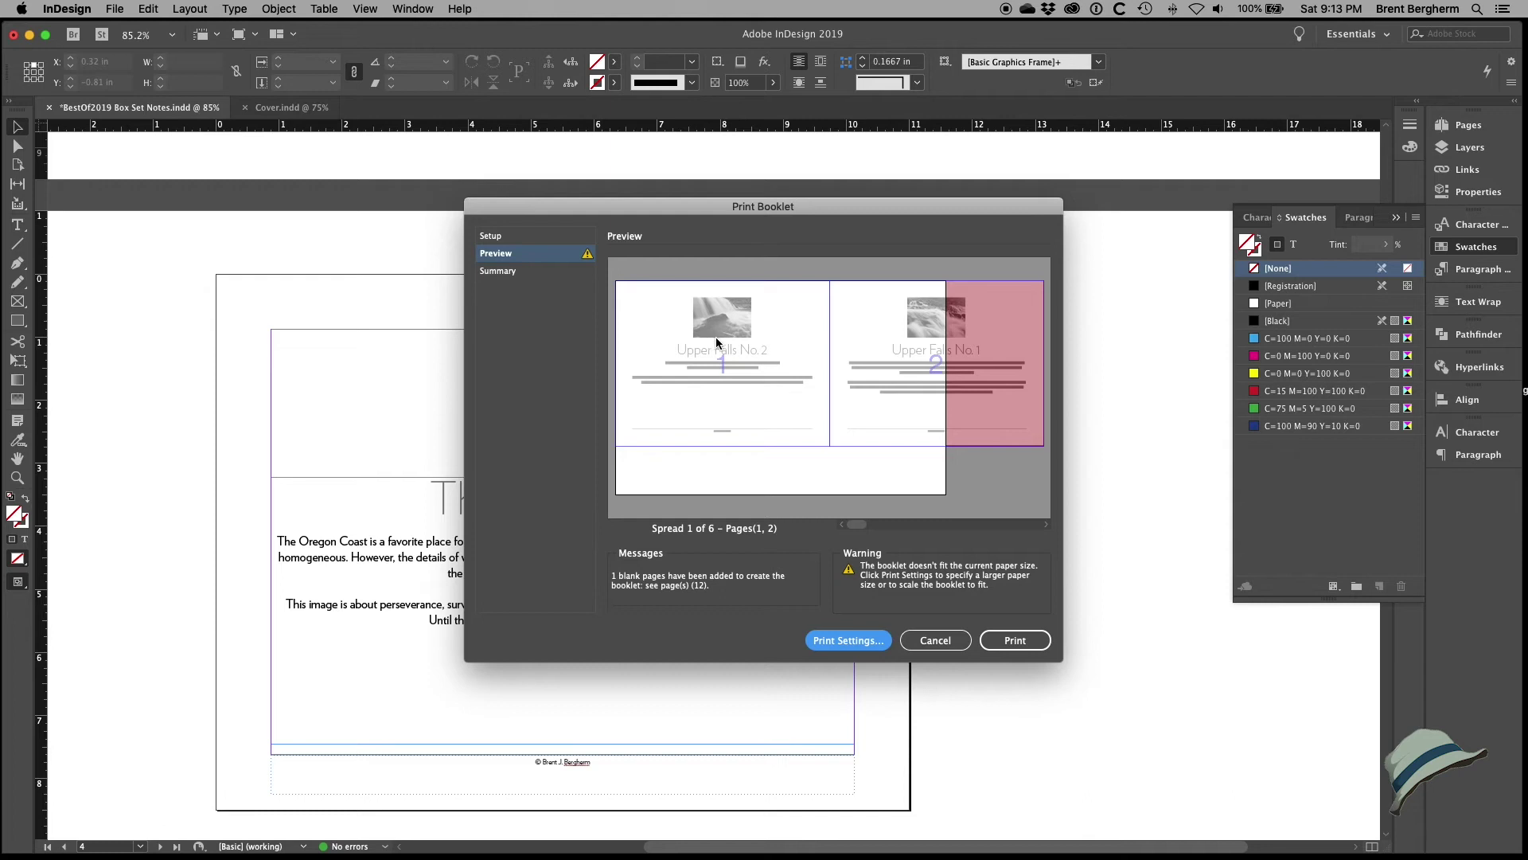
pyautogui.click(1046, 525)
pyautogui.click(1046, 524)
pyautogui.click(1046, 524)
pyautogui.click(1046, 524)
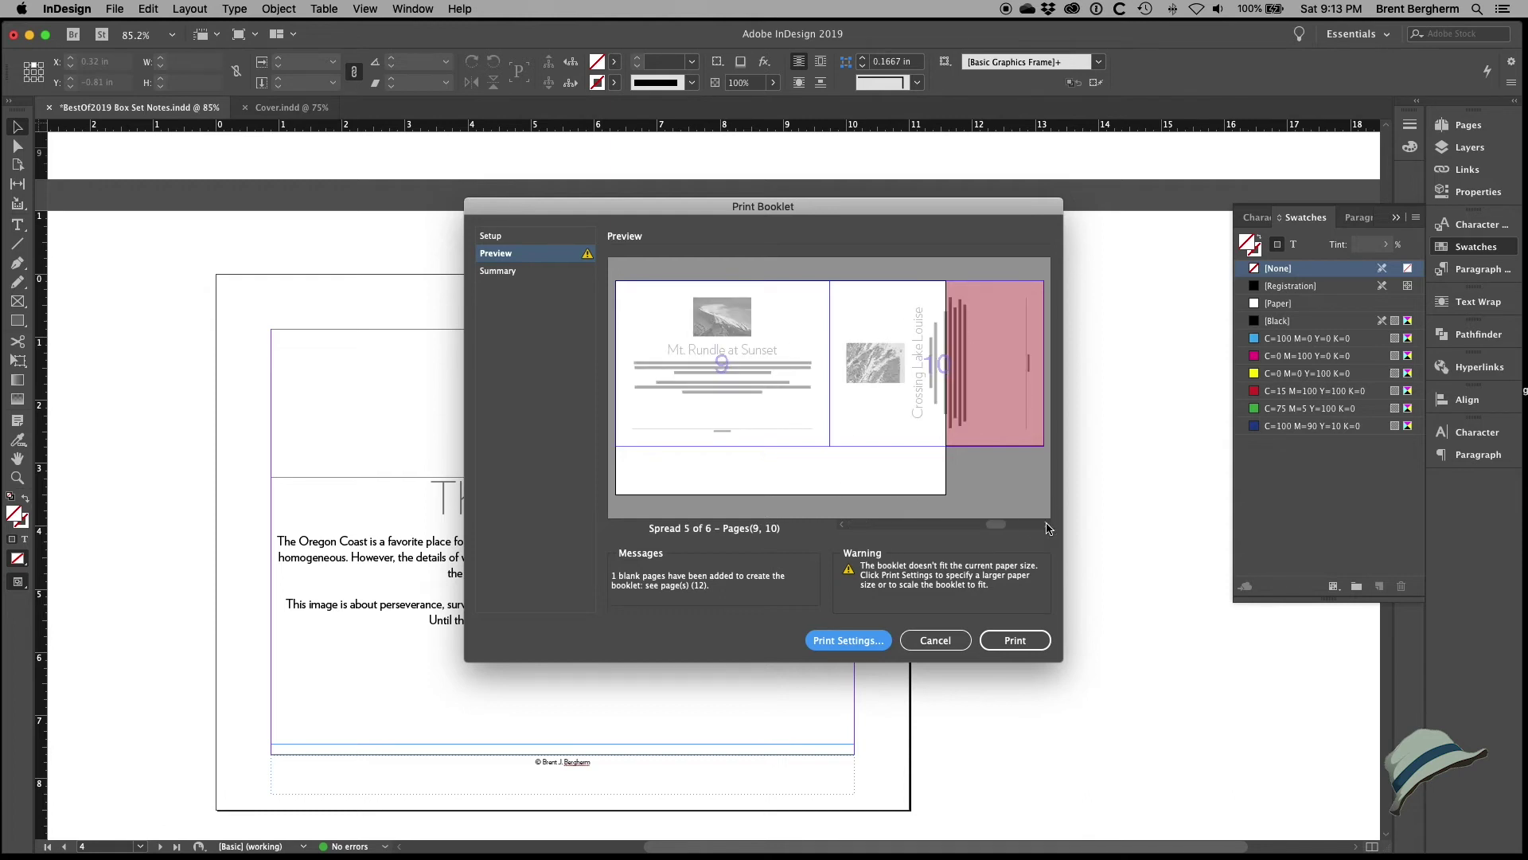
# Step: Preview the booklet spreads in reverse, from pages 9 and 10 back to the first spread
pyautogui.click(842, 524)
pyautogui.click(842, 524)
pyautogui.click(842, 524)
pyautogui.click(842, 525)
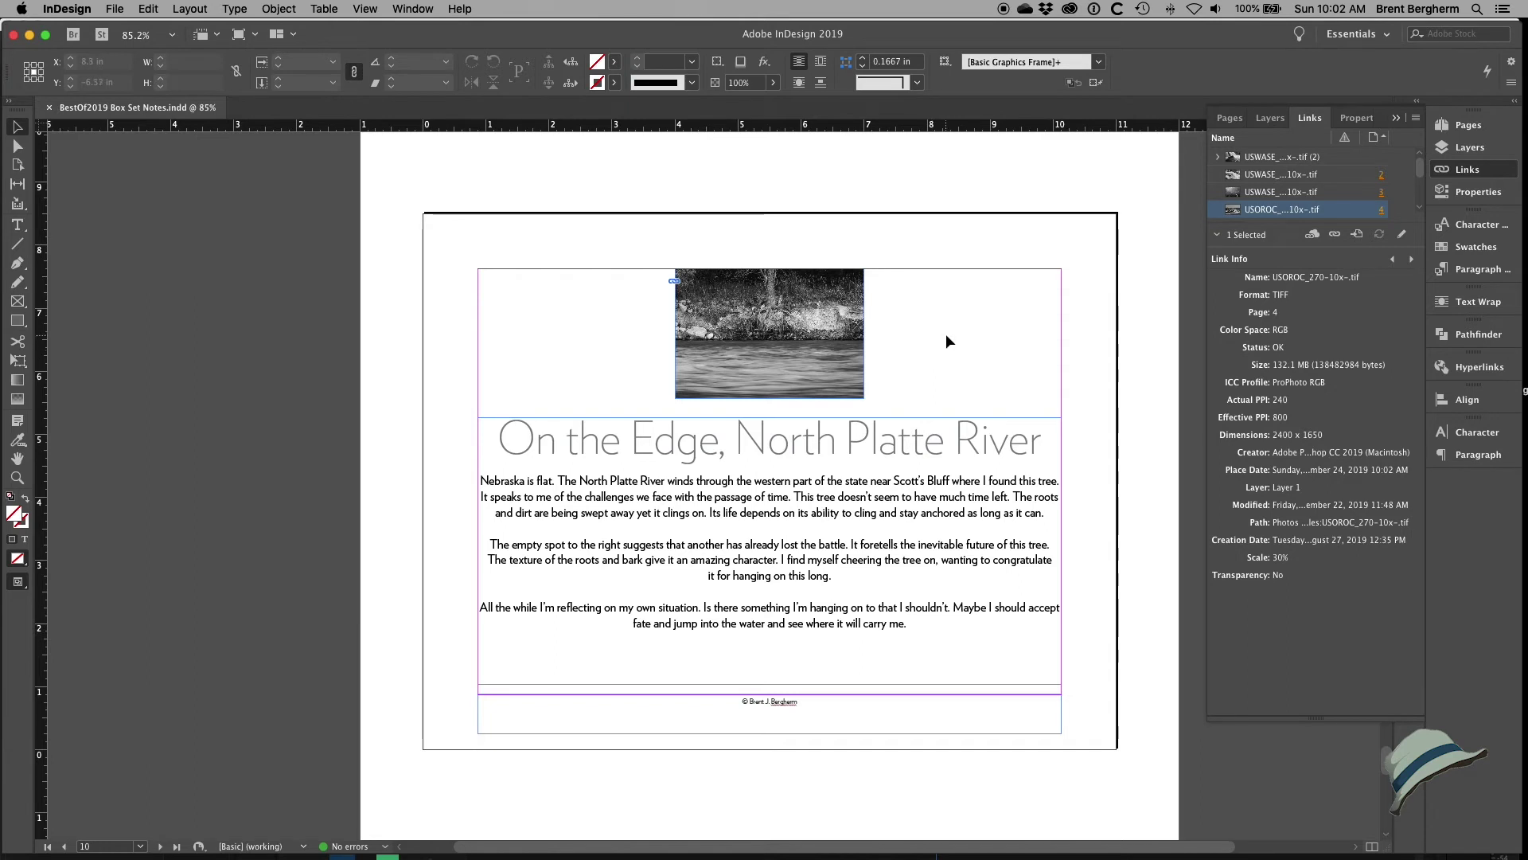
# Step: Show the document's page list and examine the layout of the notes page "On the Edge, North Platte River" at 50% view
pyautogui.press('super+5')
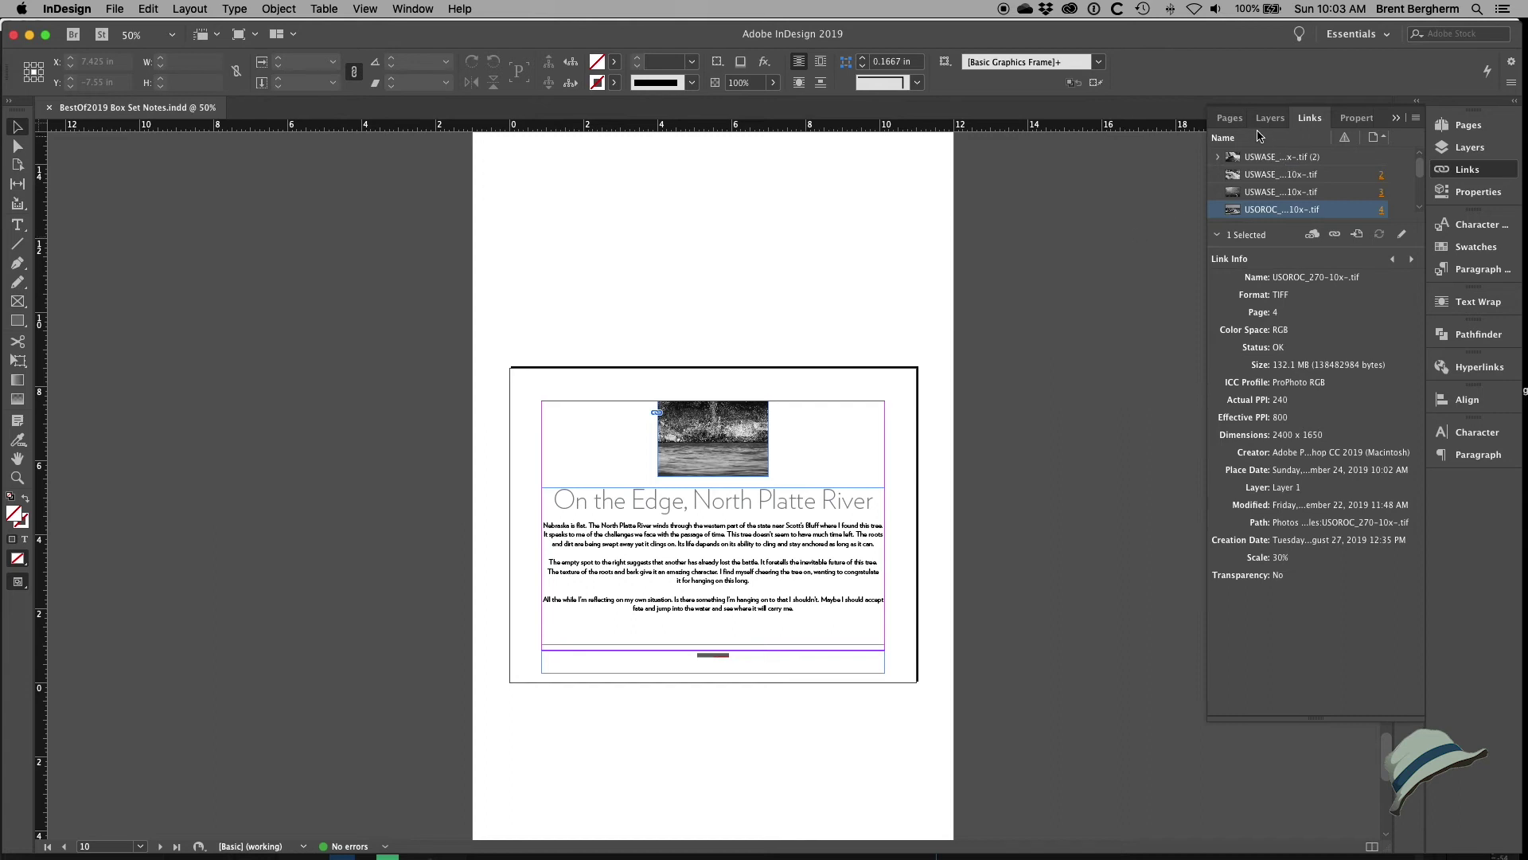
pyautogui.click(1235, 121)
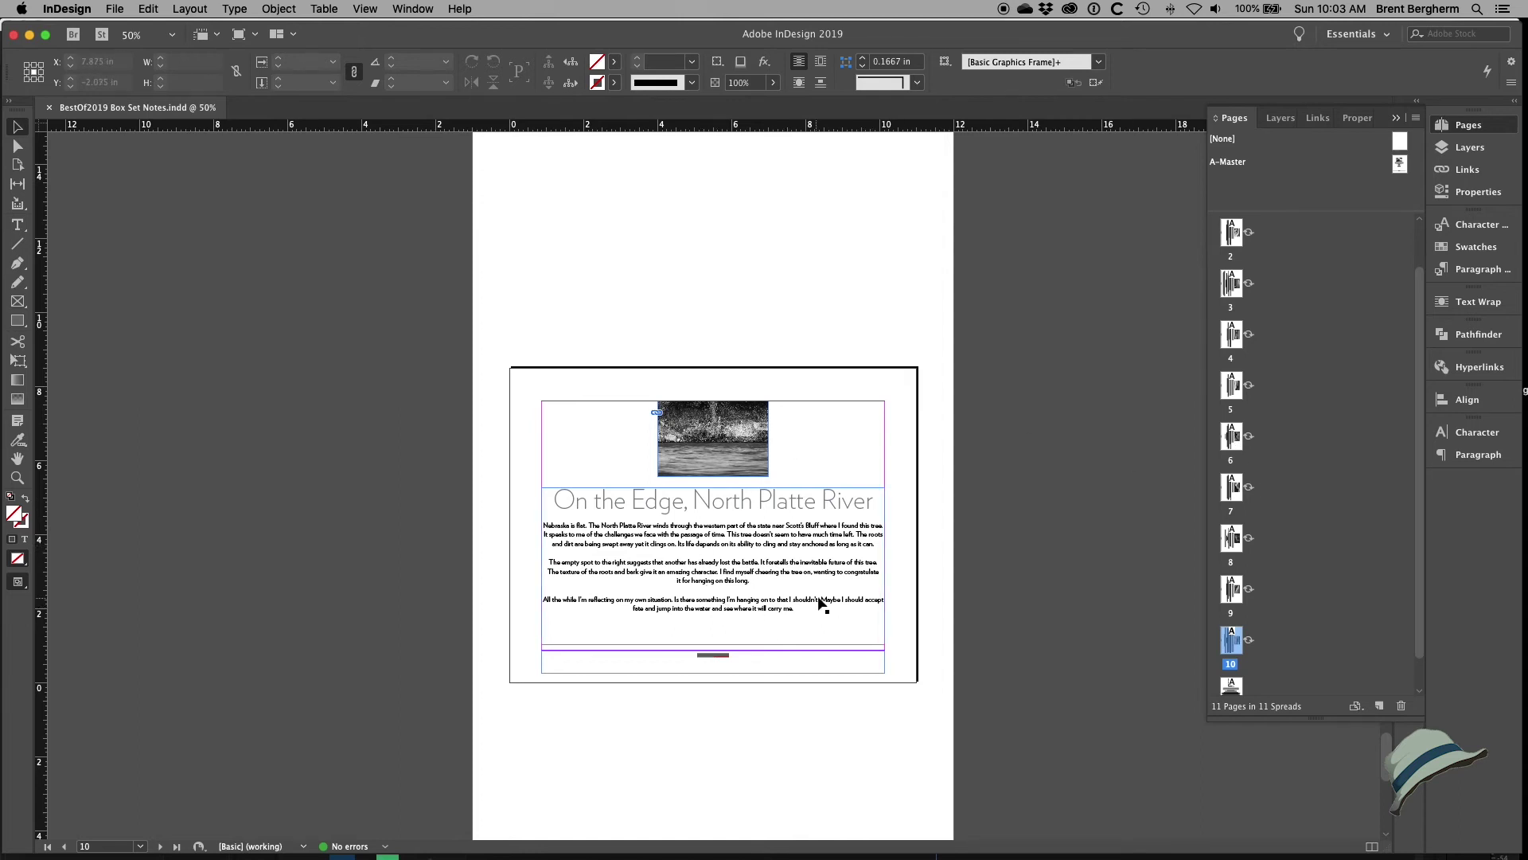
pyautogui.scroll(-3, 822, 539)
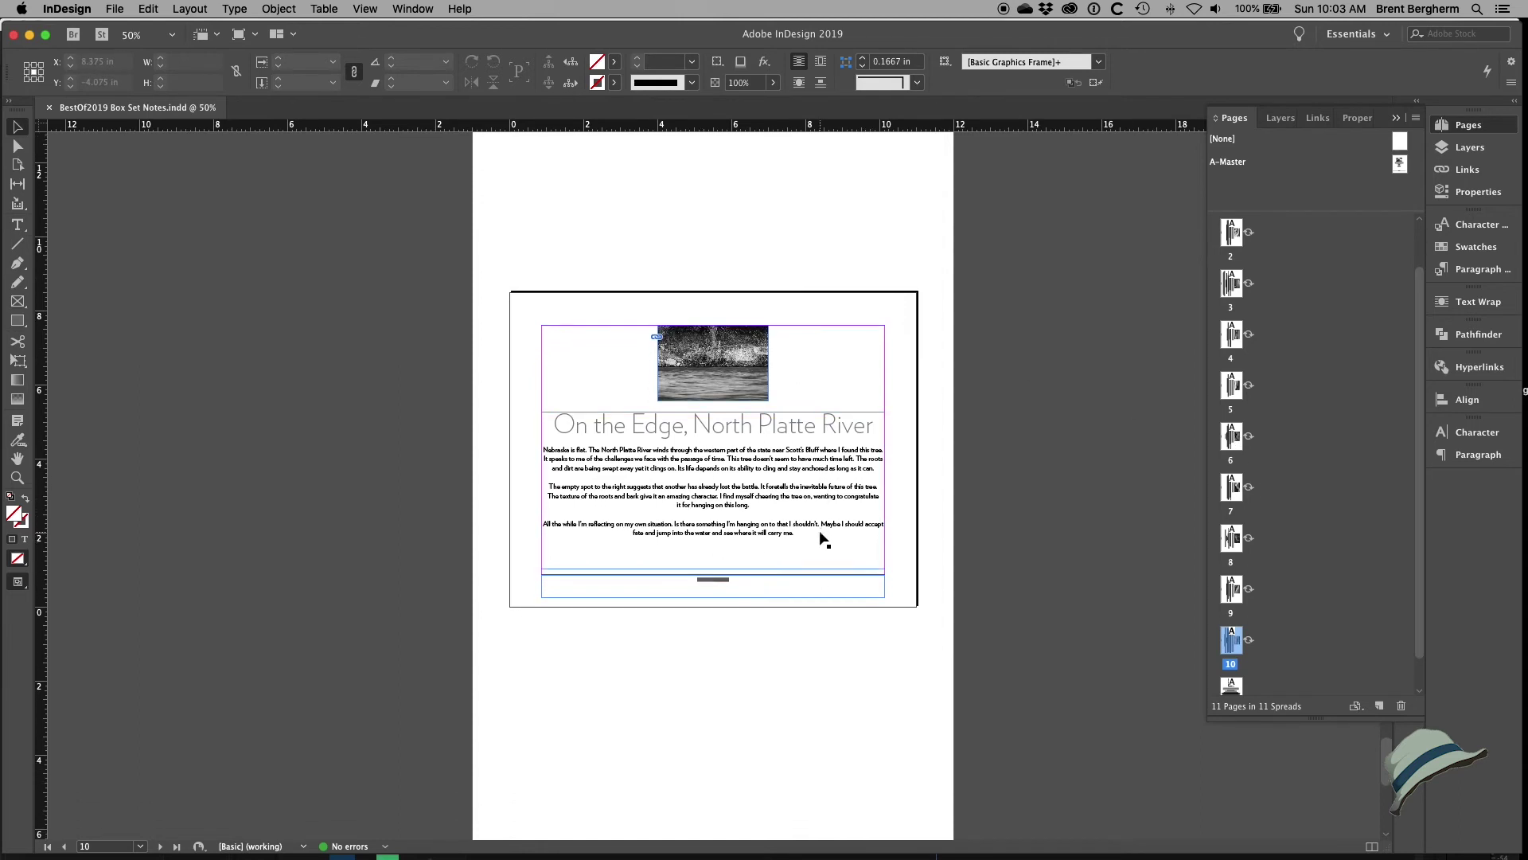
pyautogui.scroll(-15, 824, 540)
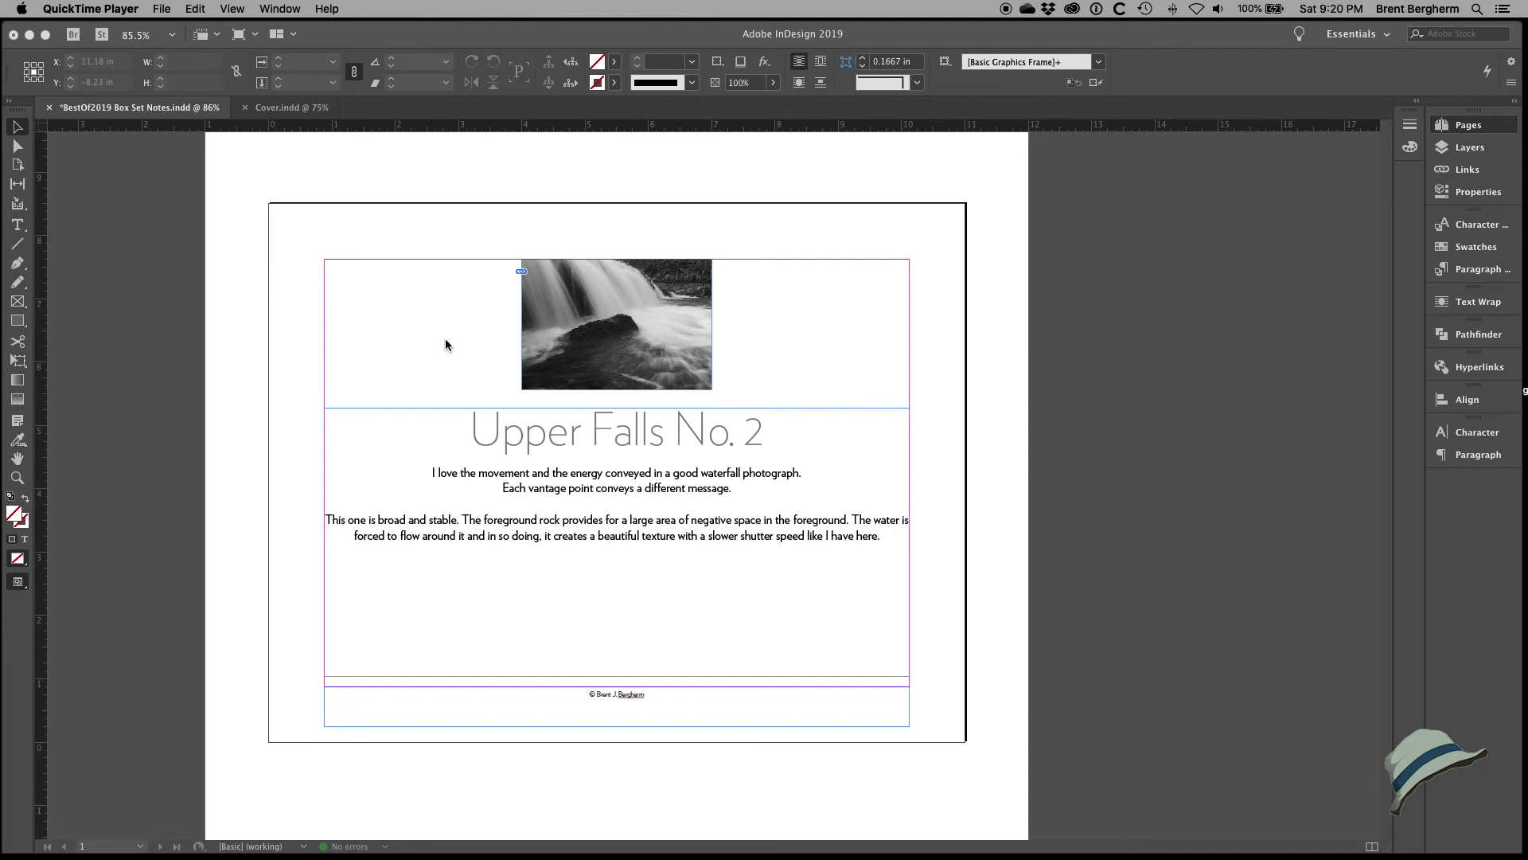
# Step: Review the first two notes pages, from "Upper Falls No. 2" on to "Upper Falls No. 1"
pyautogui.scroll(-15, 446, 343)
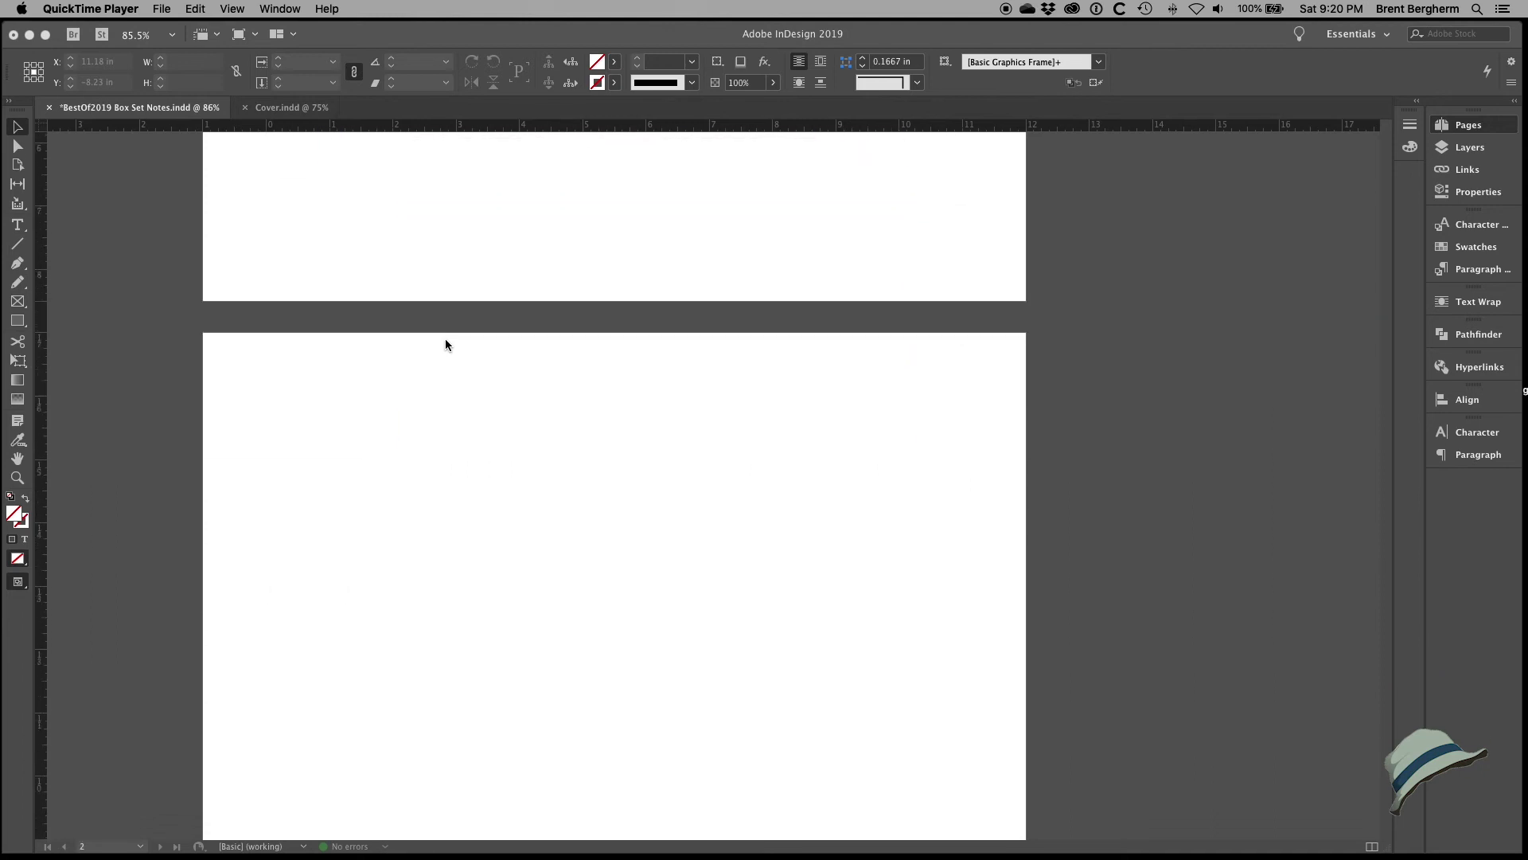
pyautogui.scroll(-5, 445, 343)
pyautogui.scroll(-4, 446, 344)
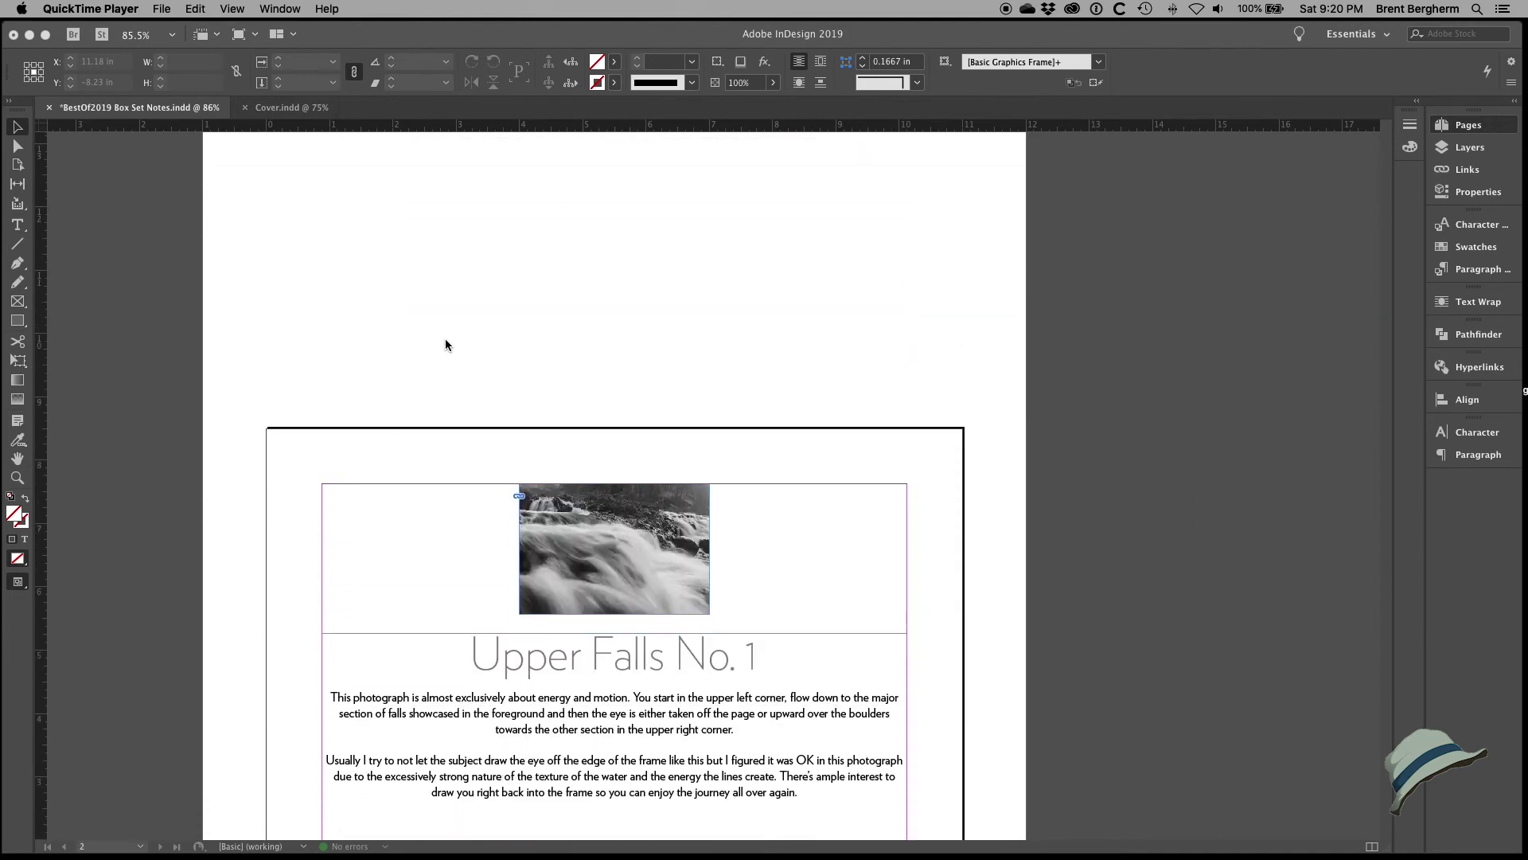
pyautogui.scroll(-3, 446, 344)
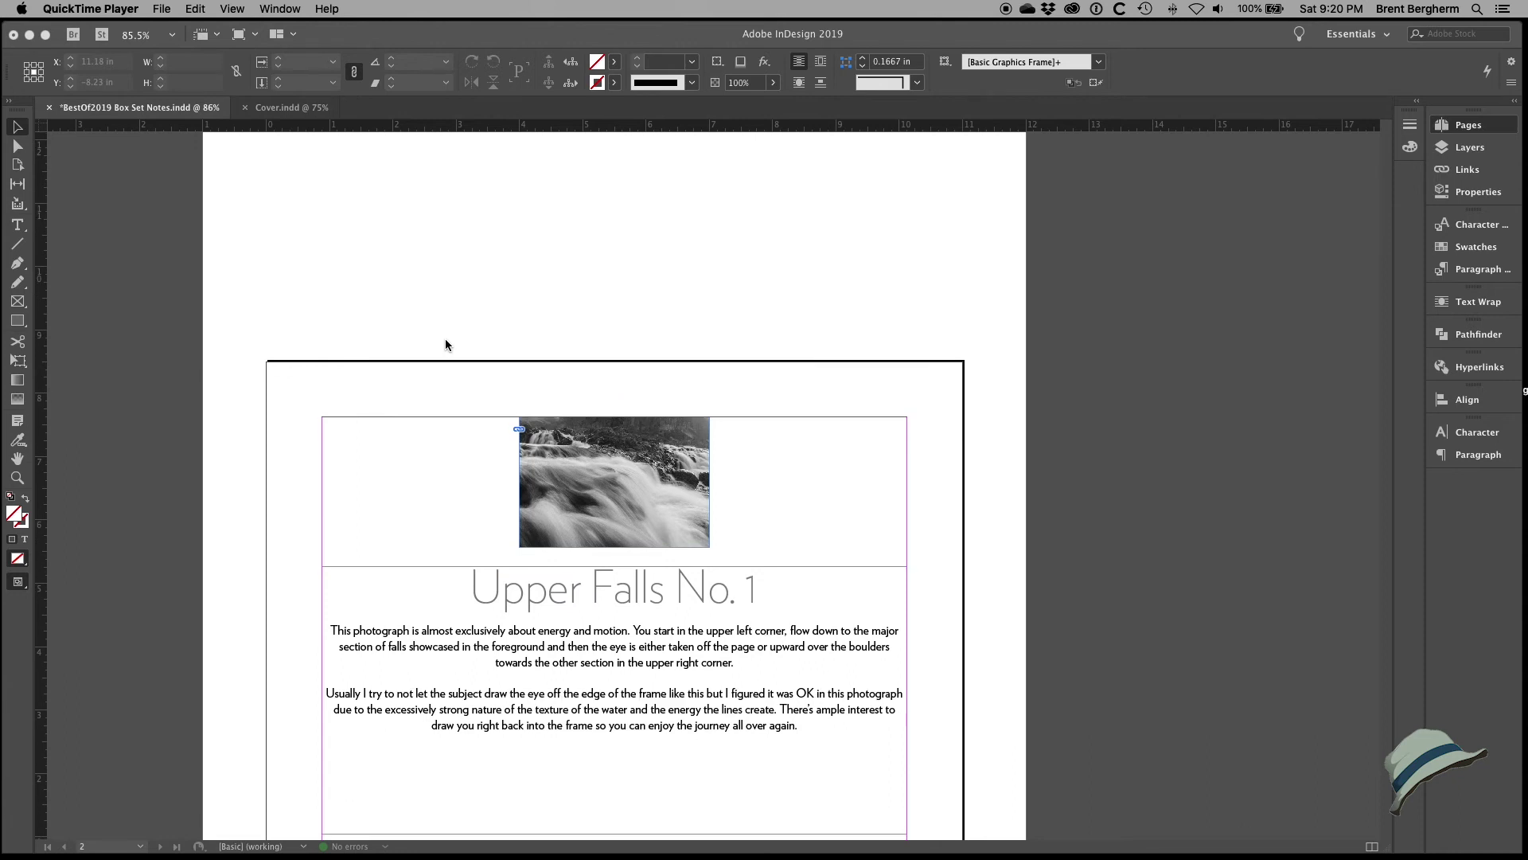
pyautogui.scroll(-2, 446, 344)
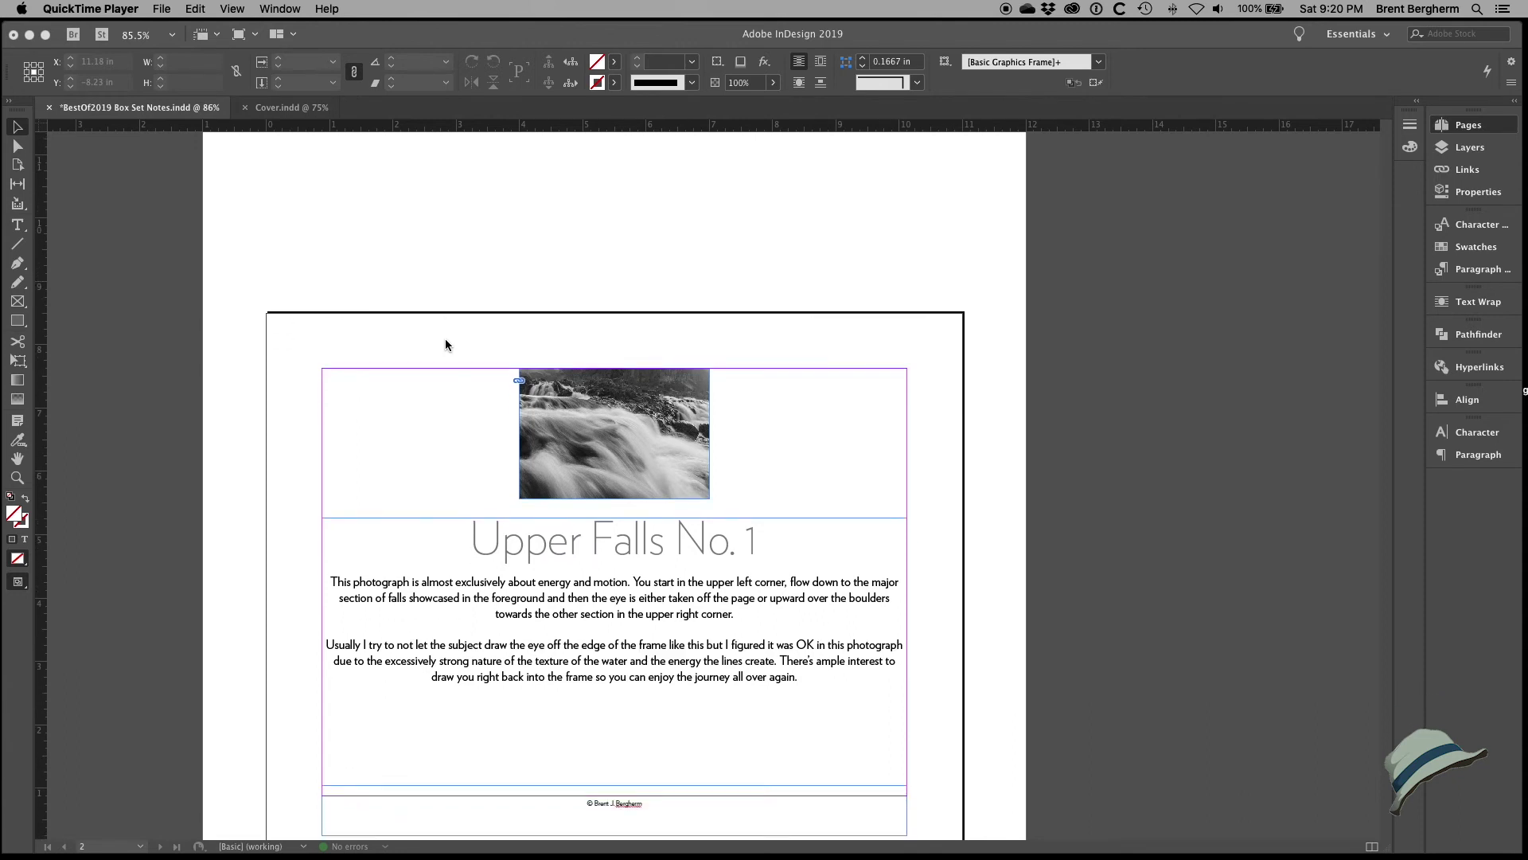